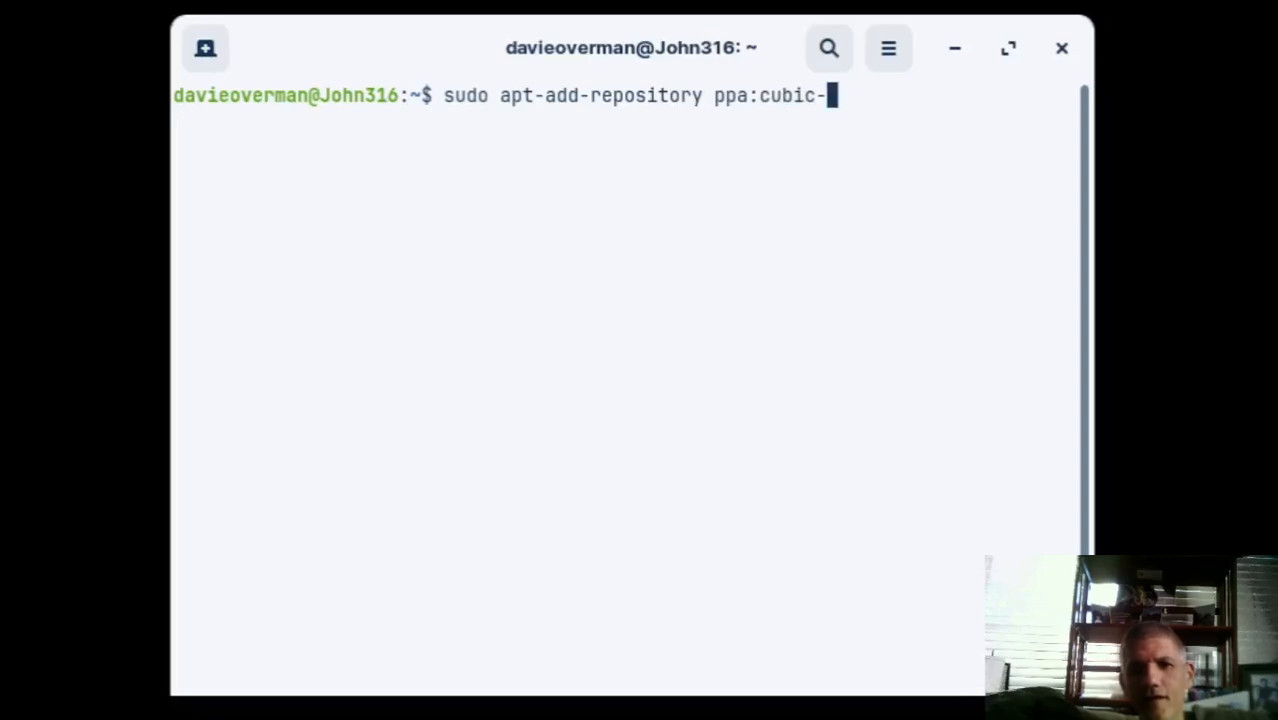
# Complete and run the command sudo apt-add-repository ppa:cubic-wizard/release to add the Cubic release repository.
pyautogui.write('wizard')
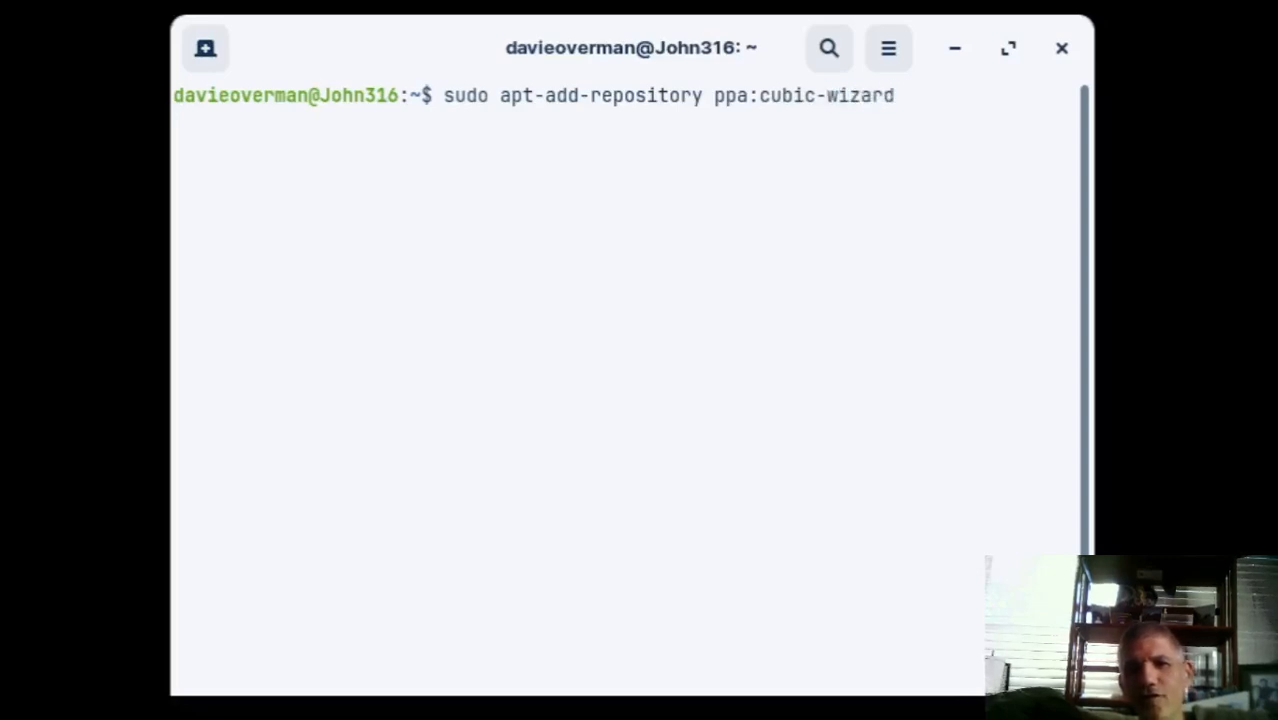
pyautogui.write('/')
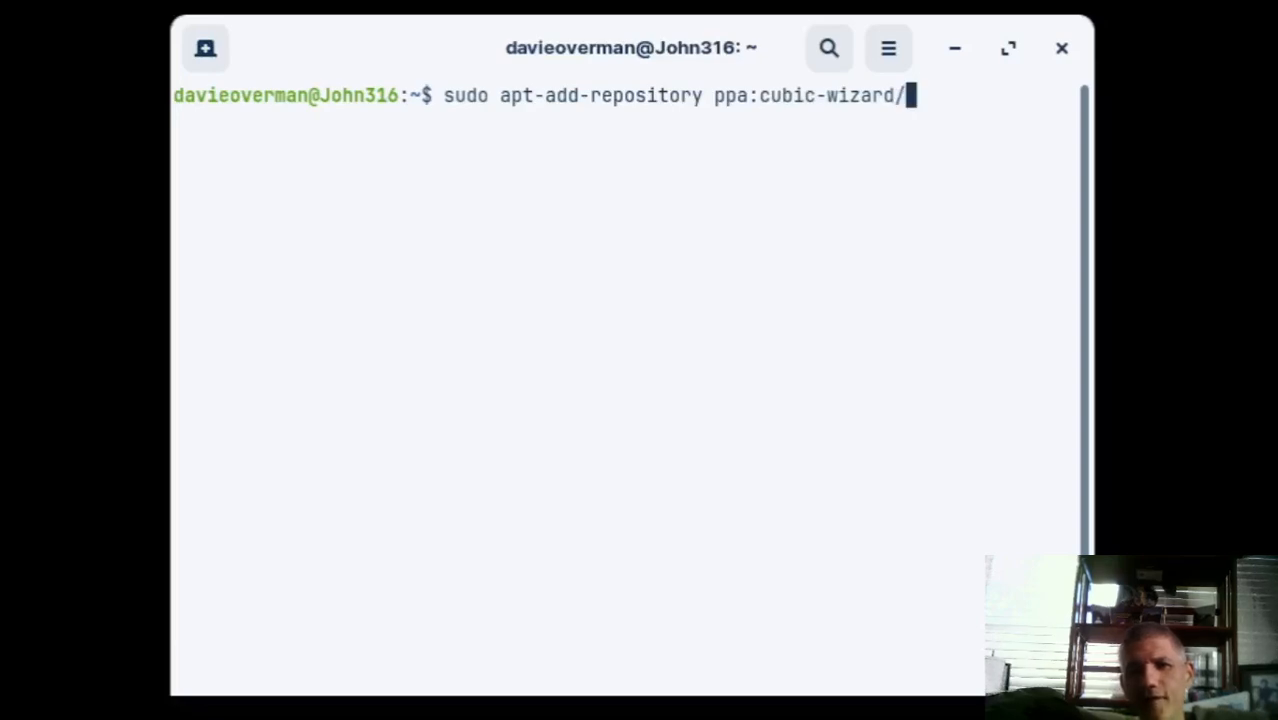
pyautogui.write('release')
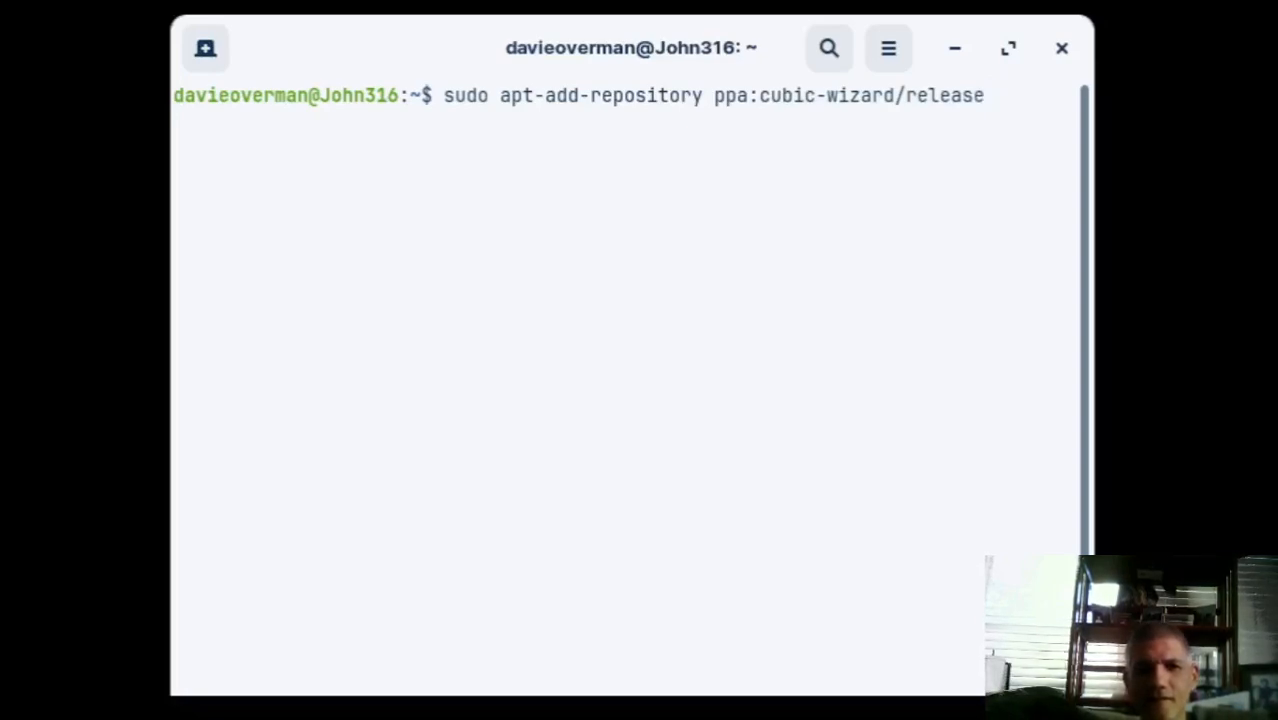
pyautogui.press('Return')
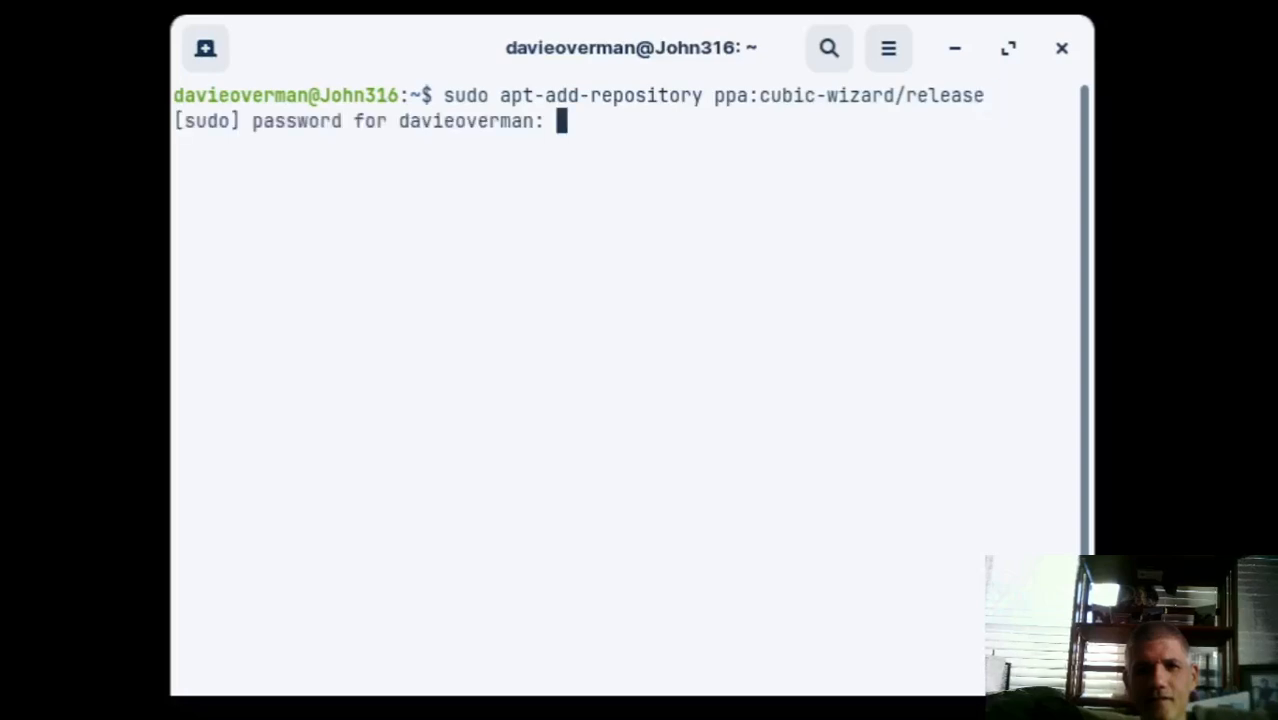
# Authenticate with the sudo account password and confirm adding the Cubic PPA.
pyautogui.write('****')
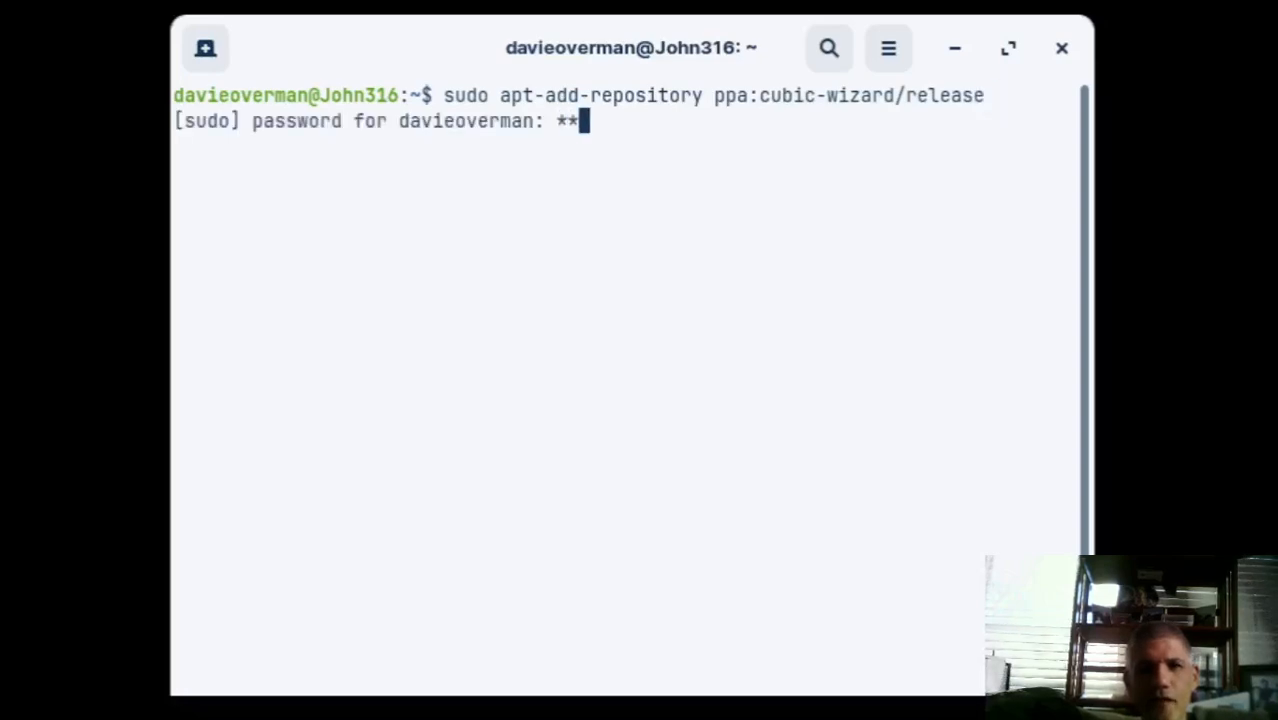
pyautogui.write('***')
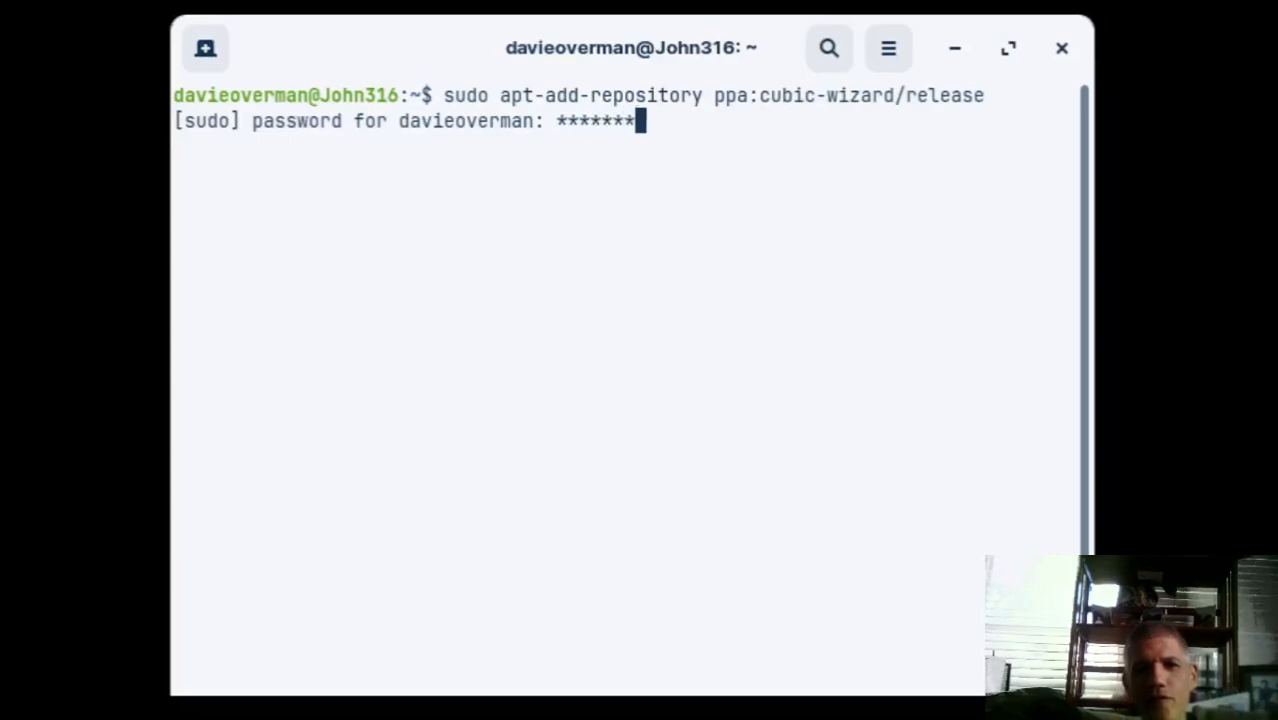
pyautogui.write('****')
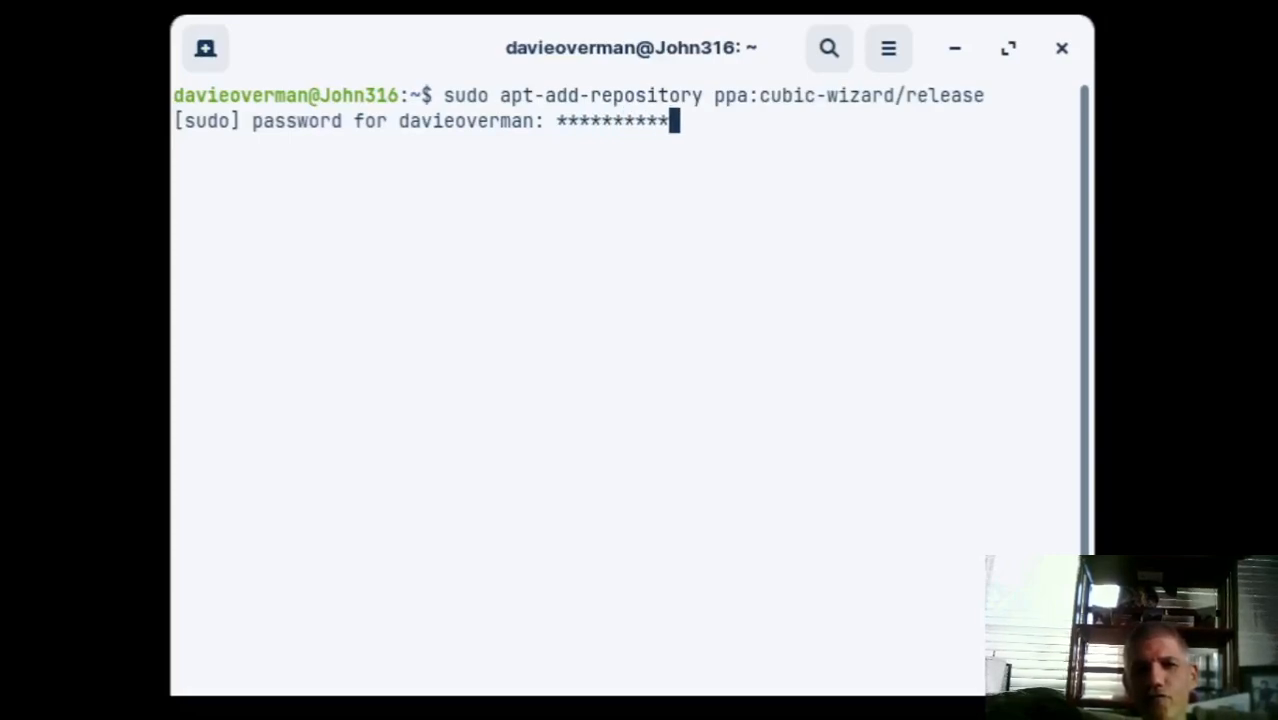
pyautogui.write('***')
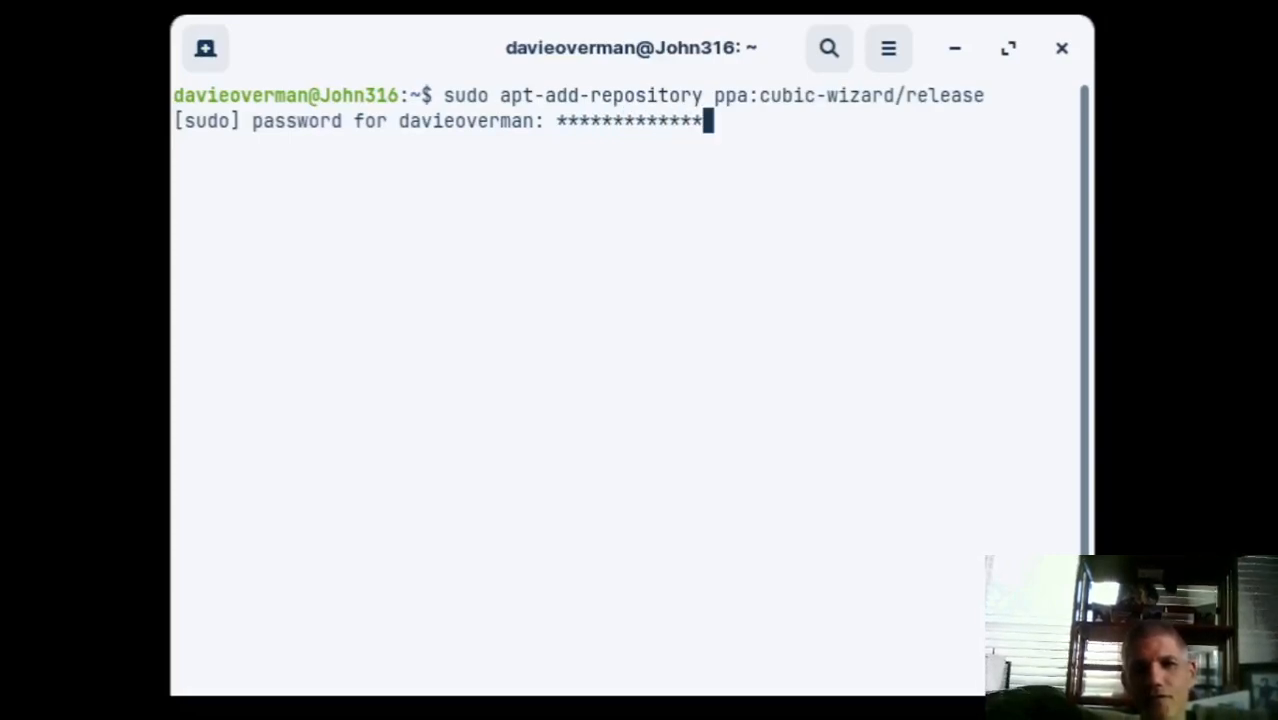
pyautogui.write('***')
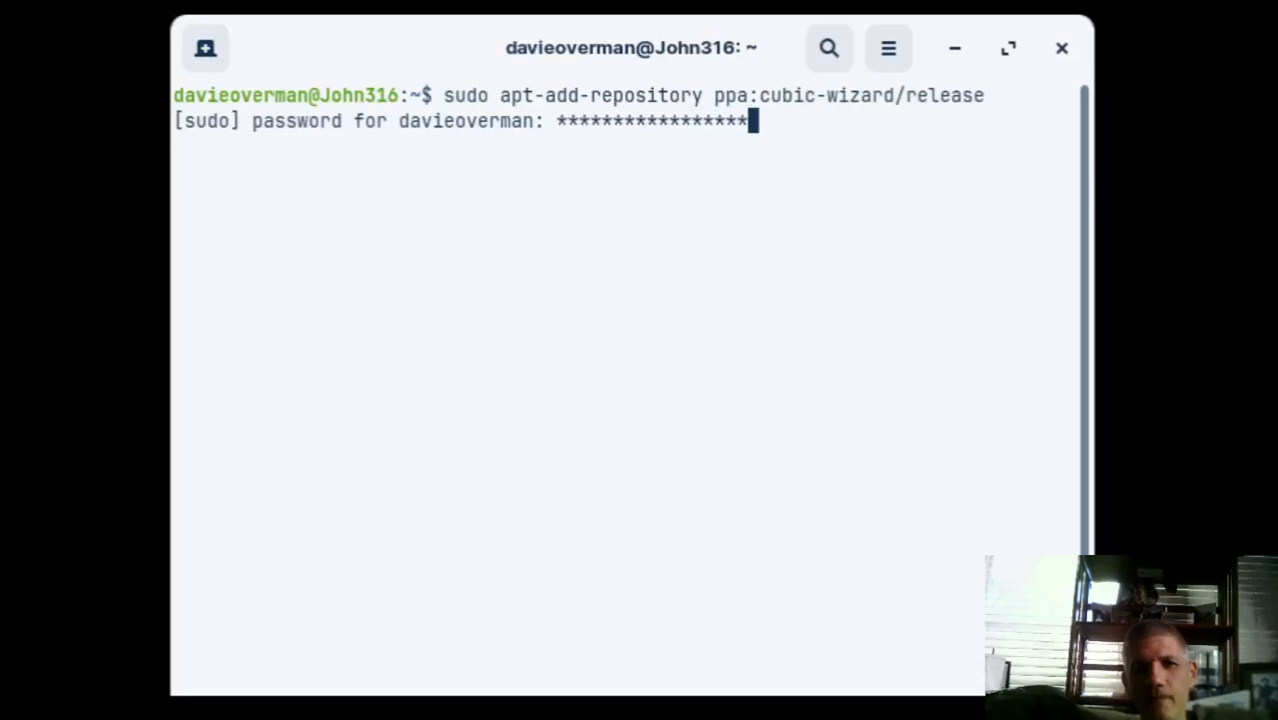
pyautogui.press('Return')
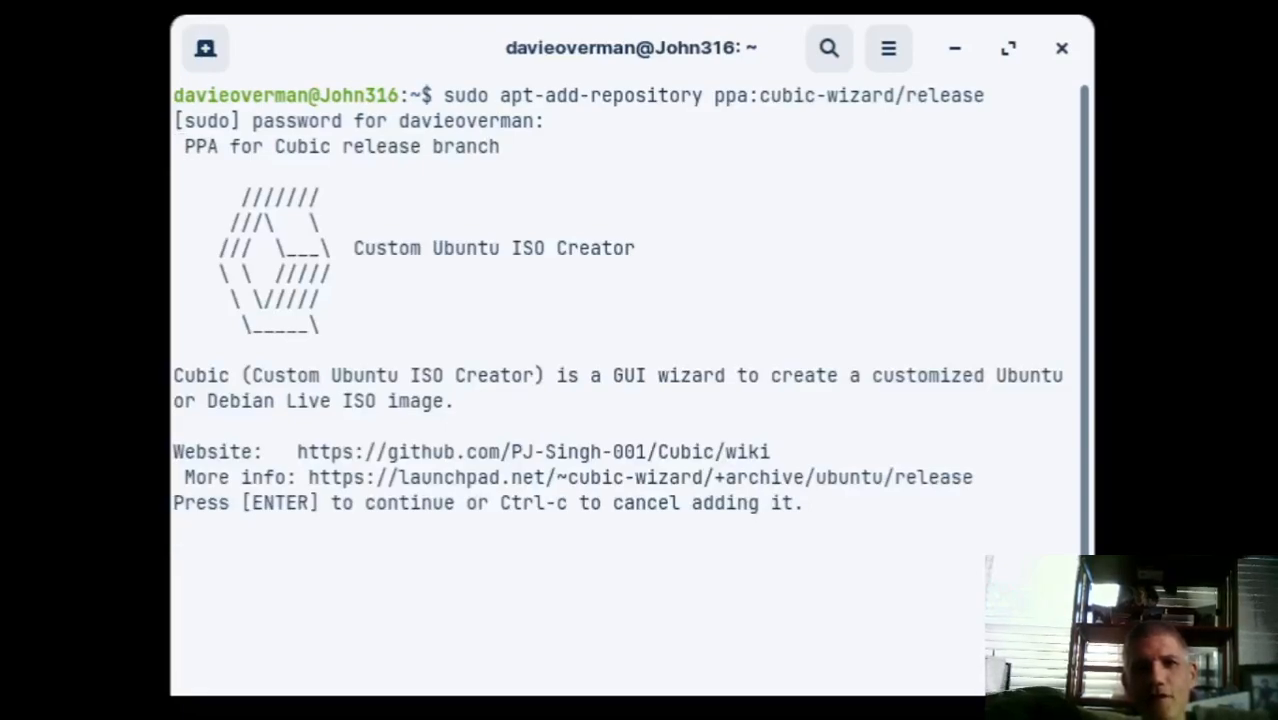
pyautogui.press('Return')
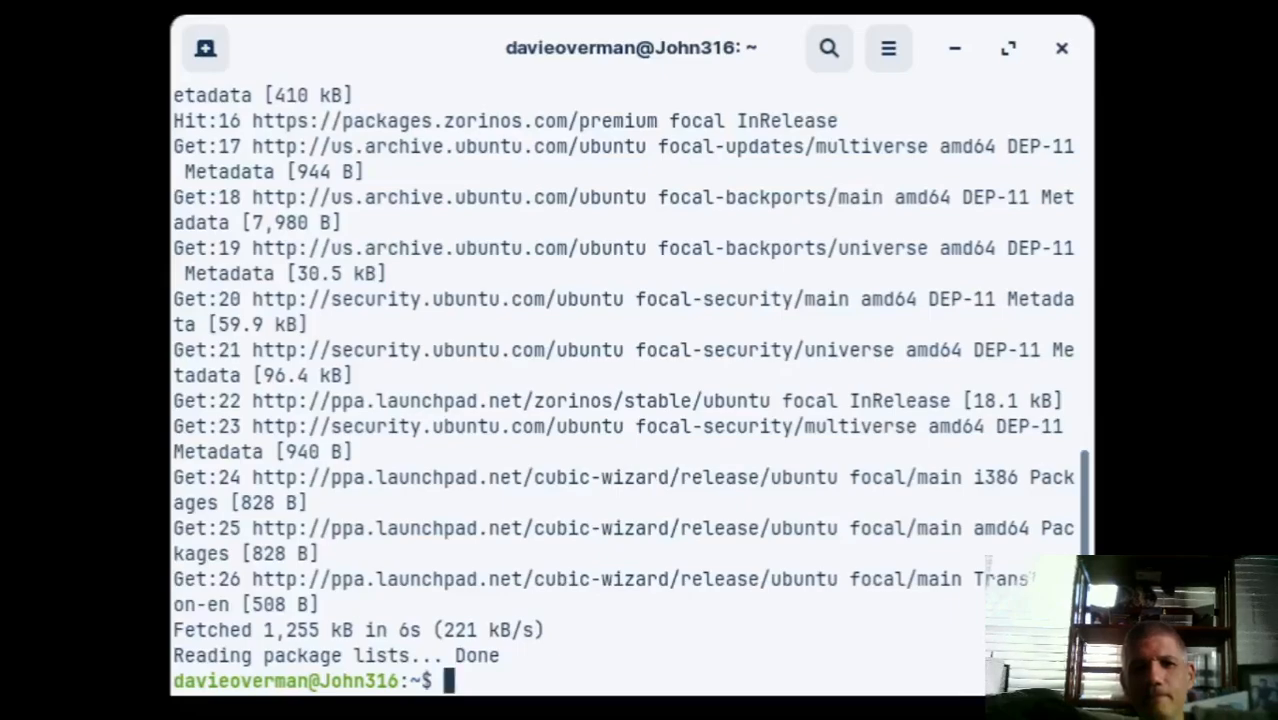
# Enter the start of the key import command: sudo apt-key adv --keyserver keyserver.ubuntu.com.
pyautogui.write('R')
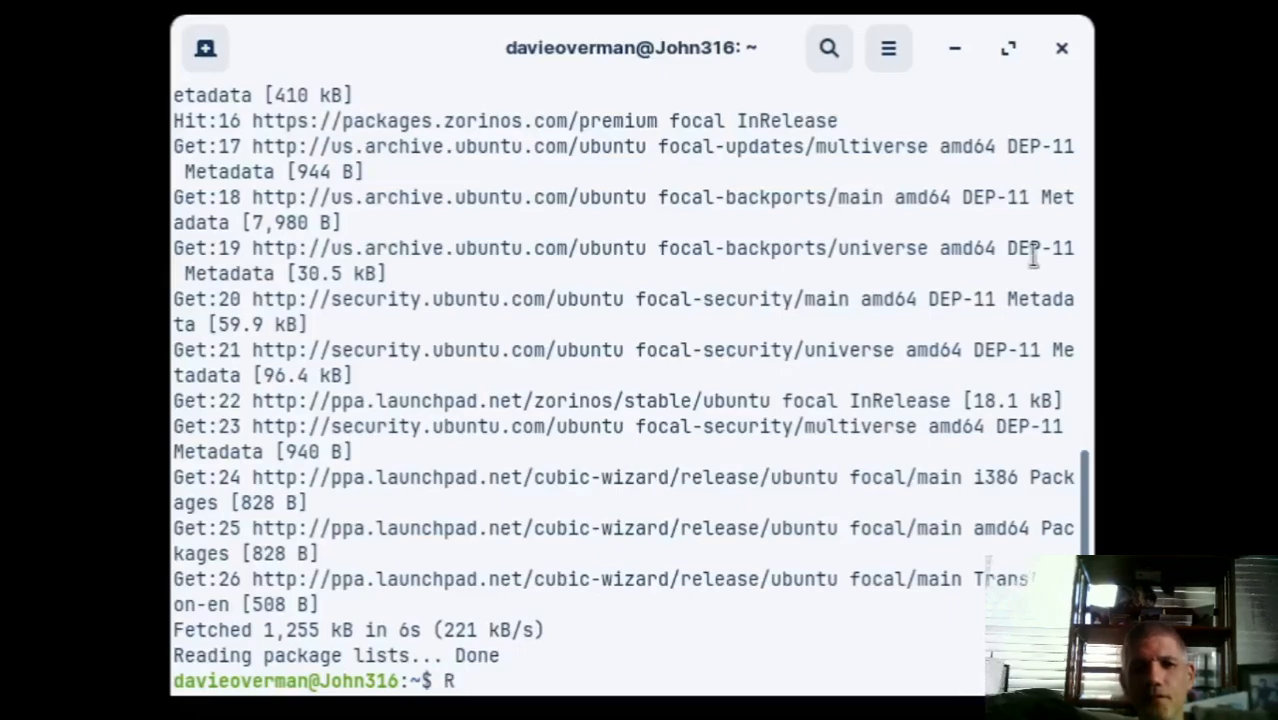
pyautogui.press('BackSpace')
pyautogui.write('s')
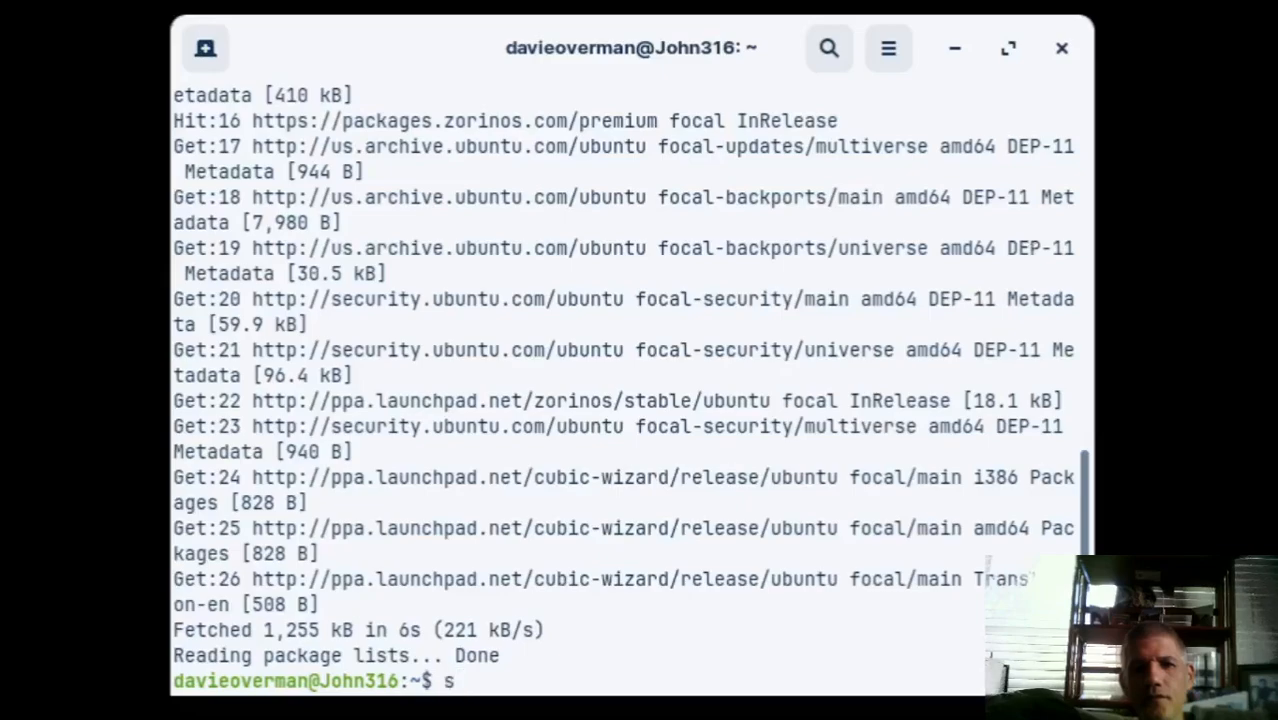
pyautogui.write('udo ')
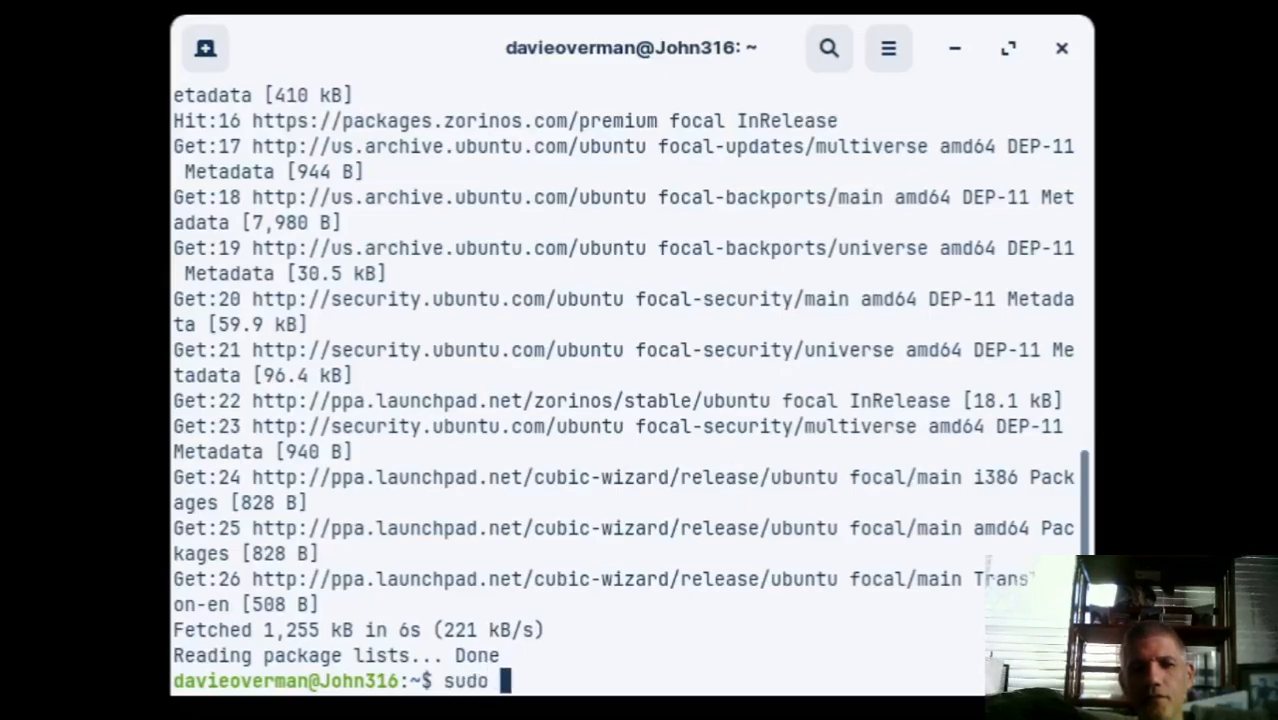
pyautogui.write('ap')
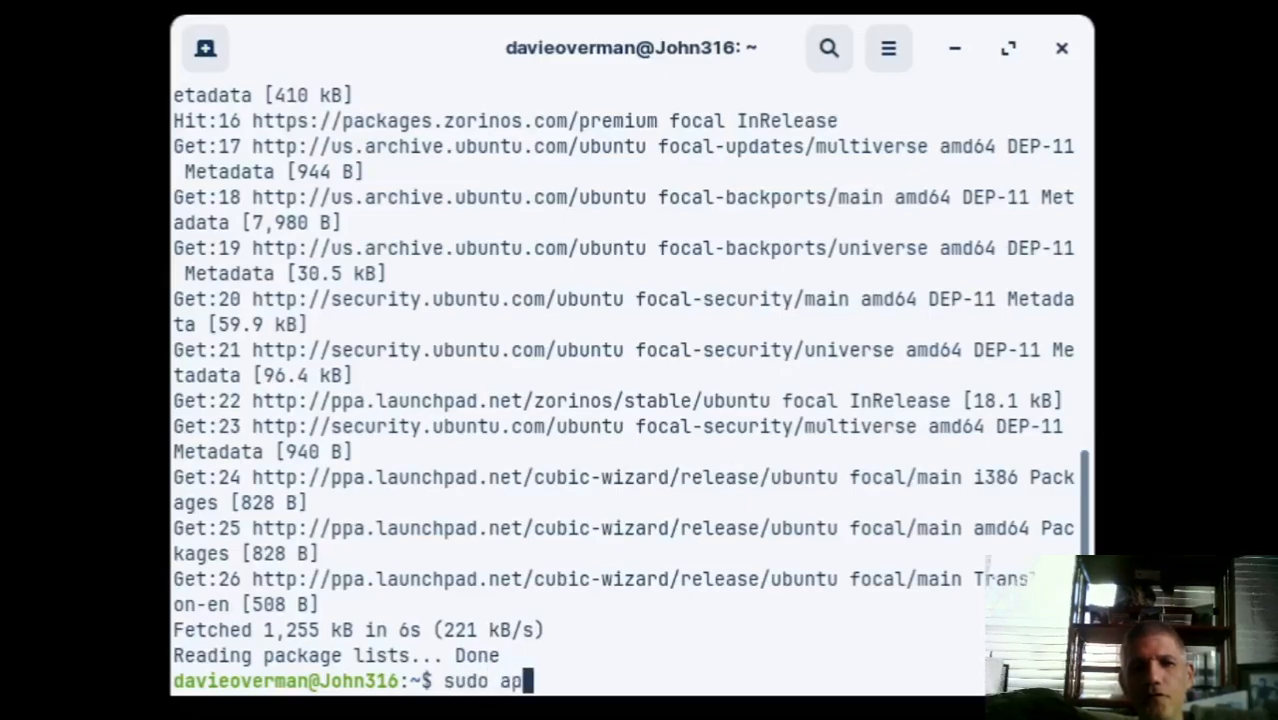
pyautogui.write('t-ke')
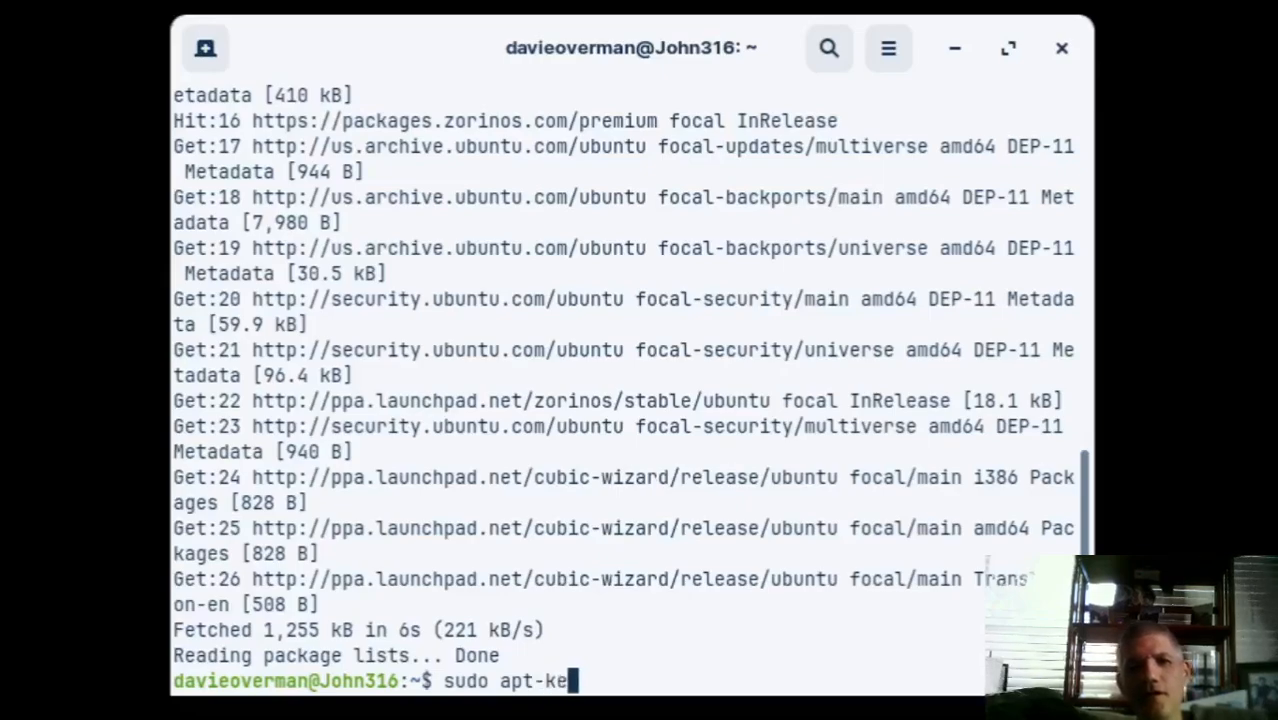
pyautogui.write('y')
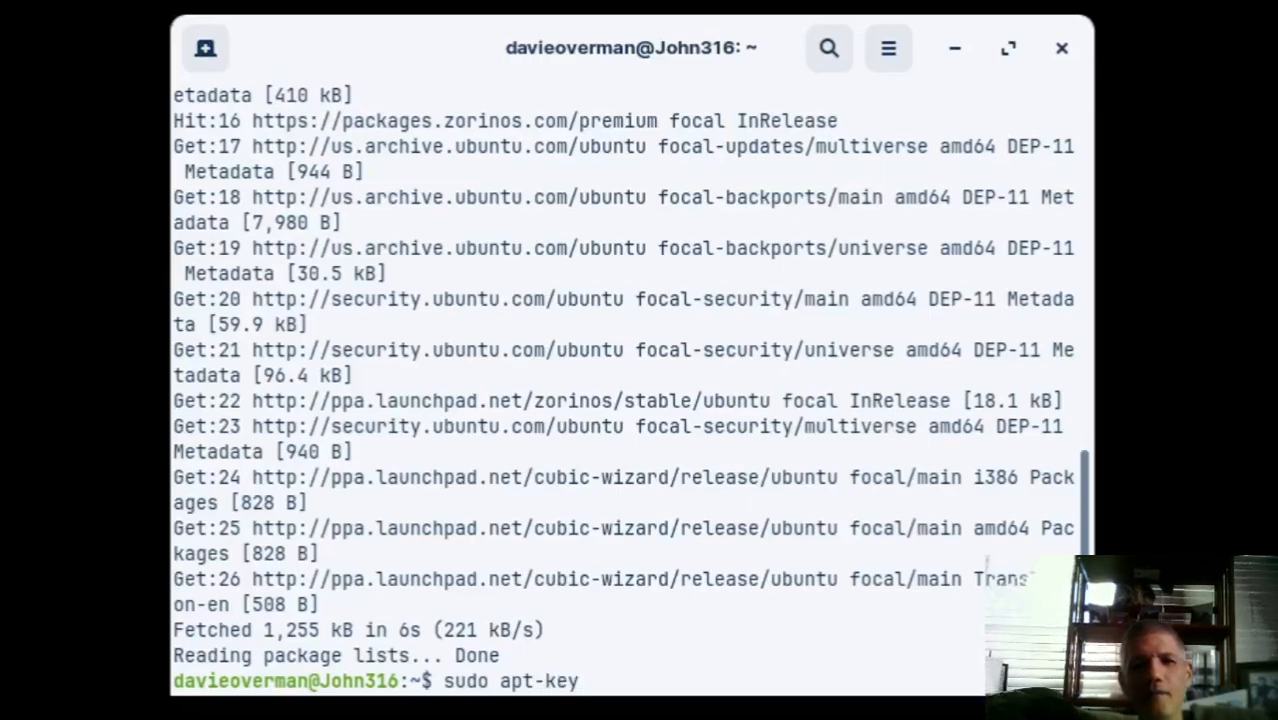
pyautogui.write(' adv ')
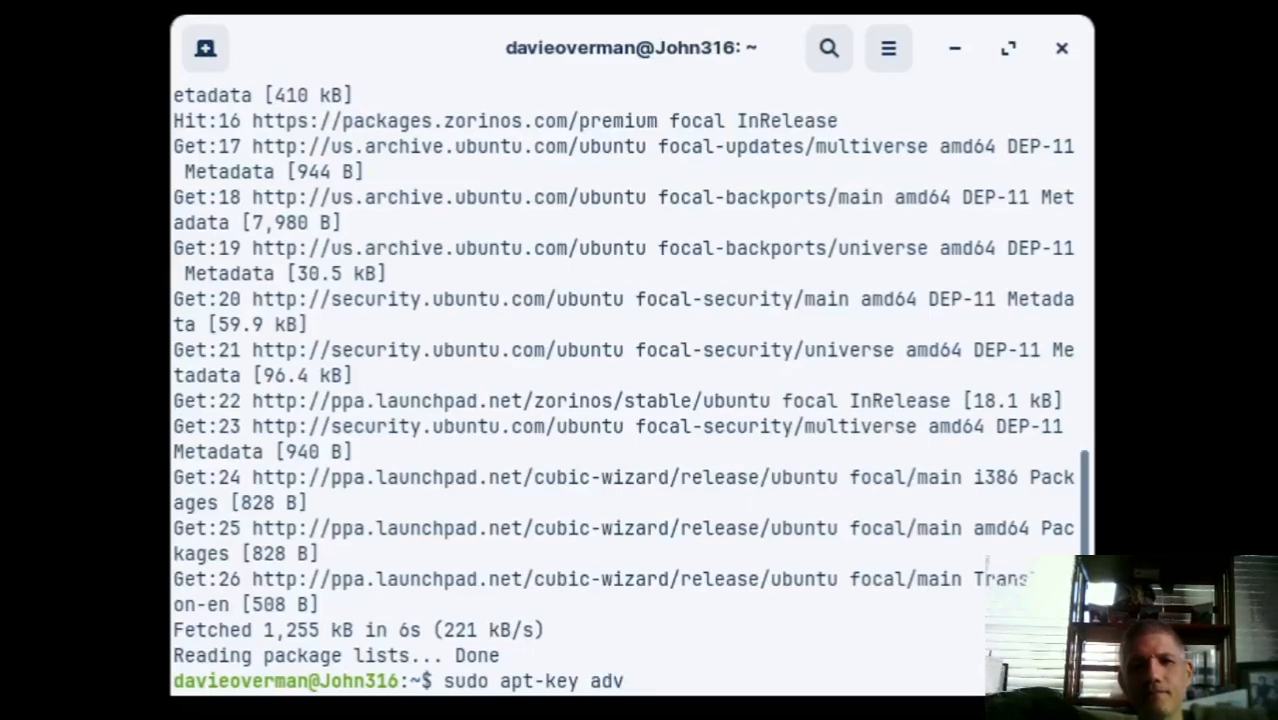
pyautogui.write('--ke')
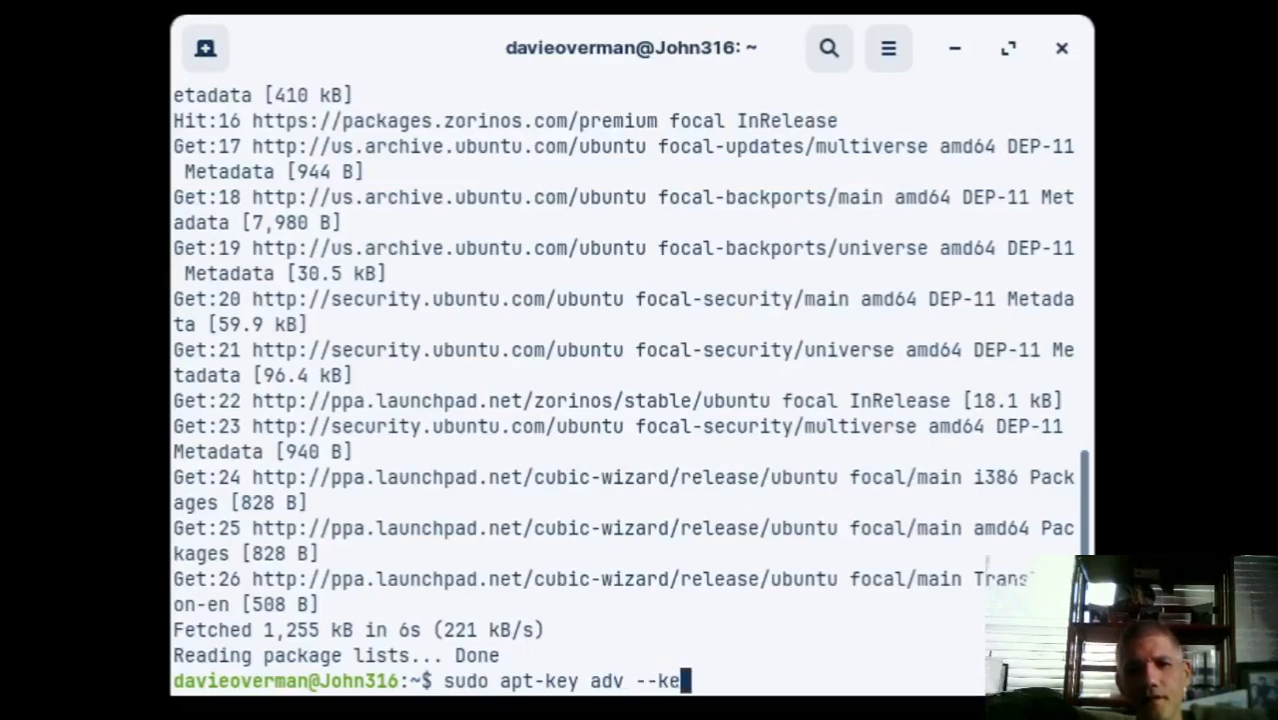
pyautogui.write('yserv')
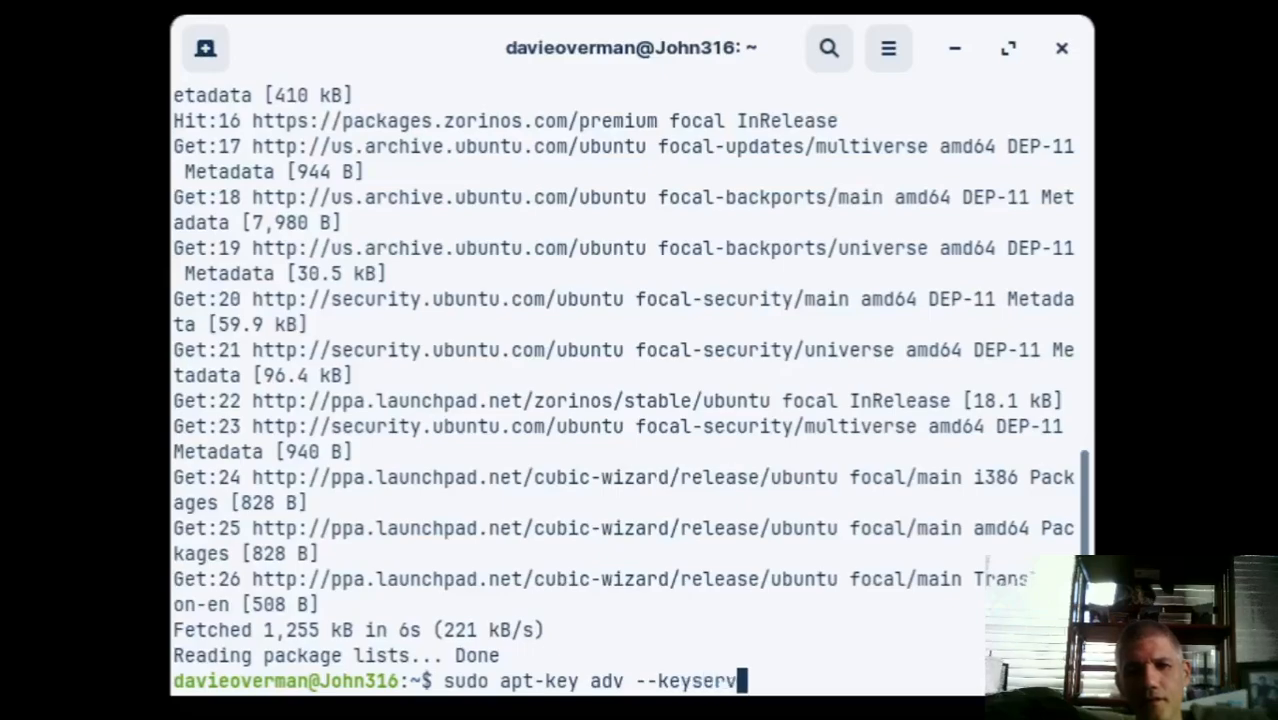
pyautogui.write('er ')
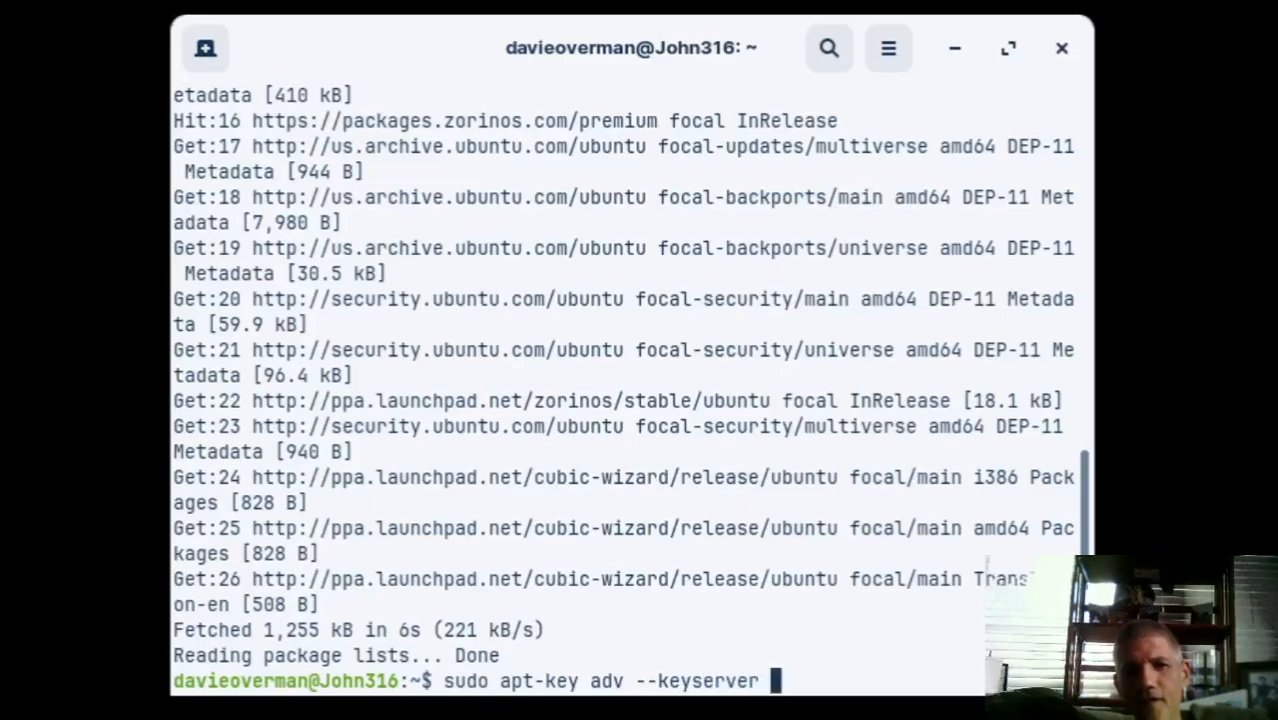
pyautogui.write('keys')
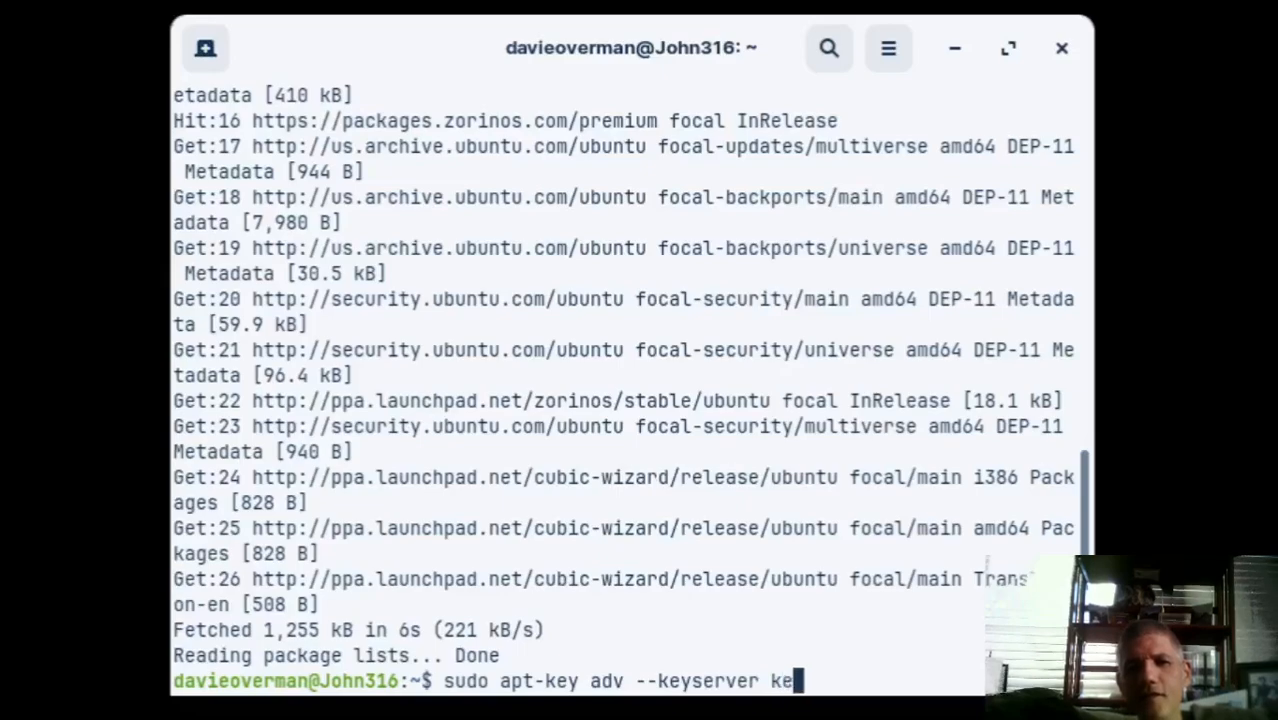
pyautogui.write('erver')
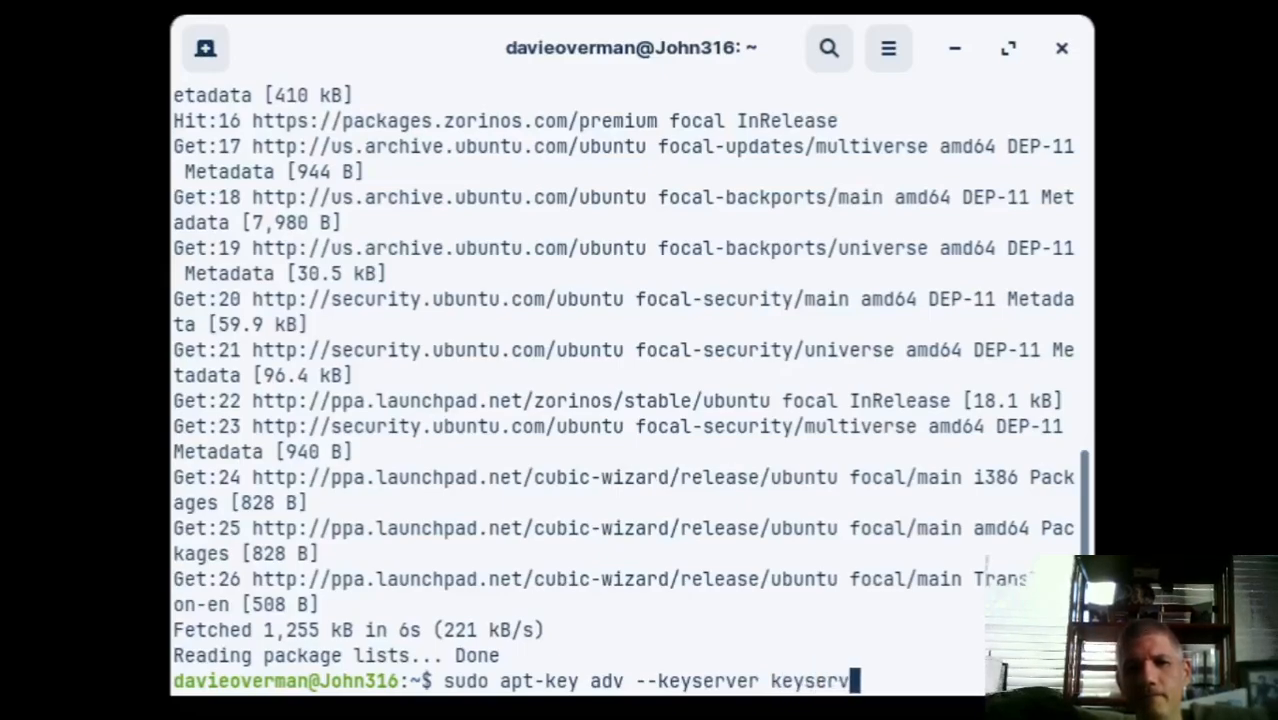
pyautogui.write('.u')
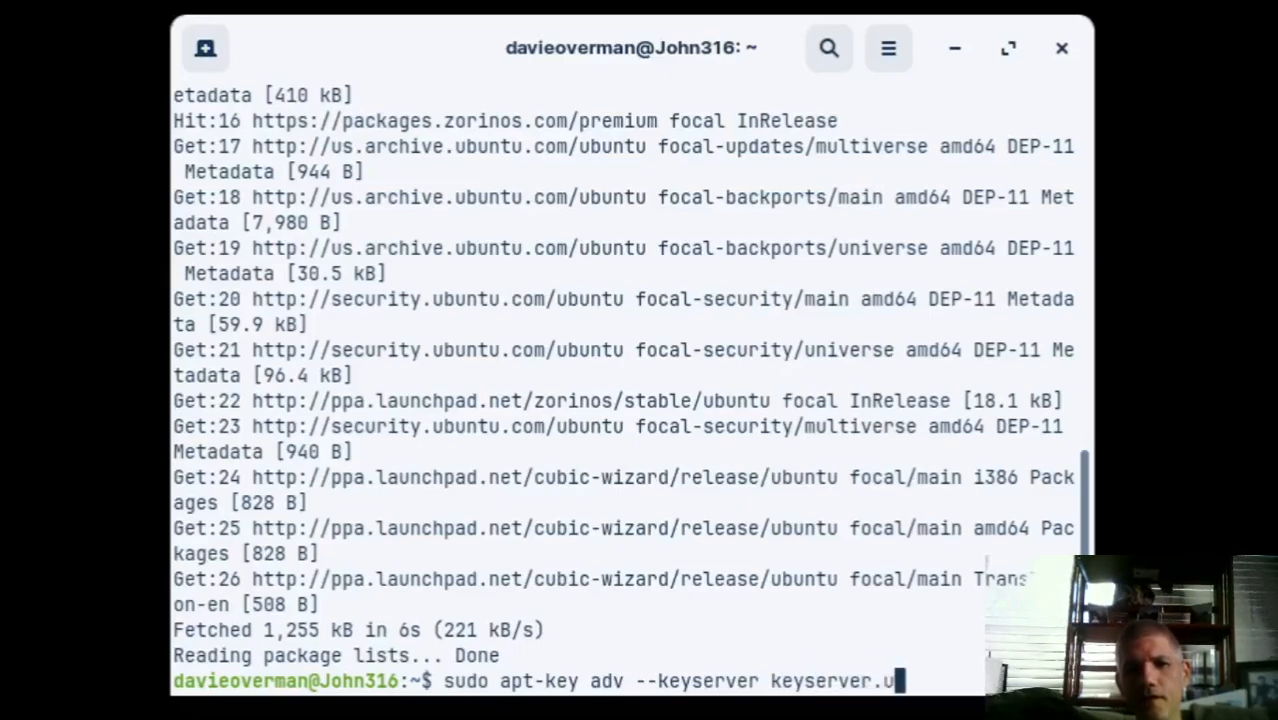
pyautogui.write('buntu.com')
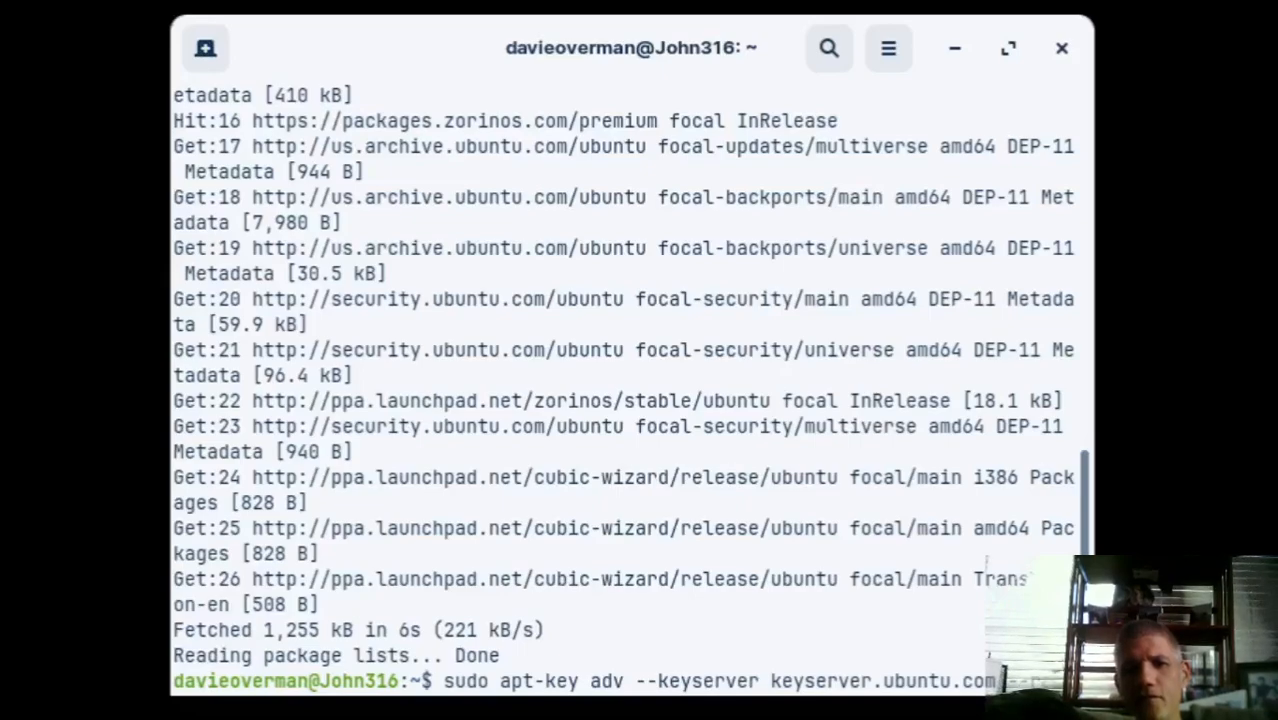
# Complete the key import command with --recv-keys B7579F80E494ED3406A59DF9081525E2B4F1283B and run it.
pyautogui.write('v-k')
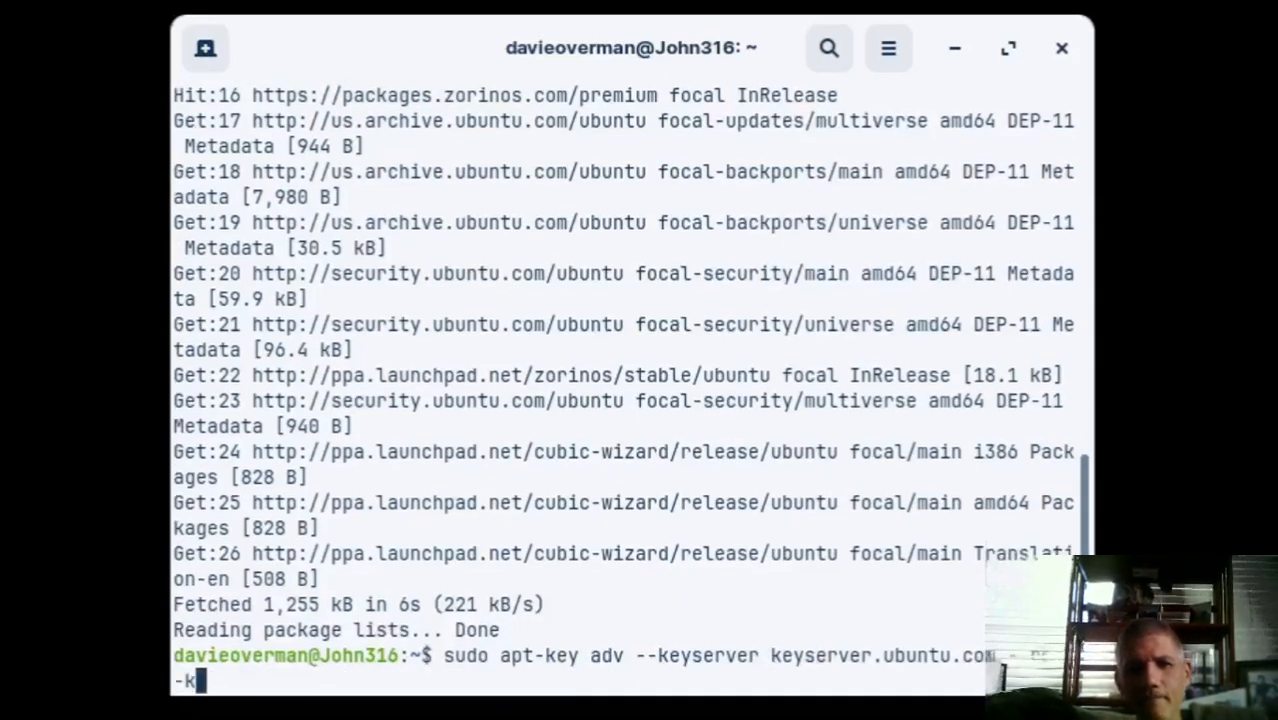
pyautogui.write('eys')
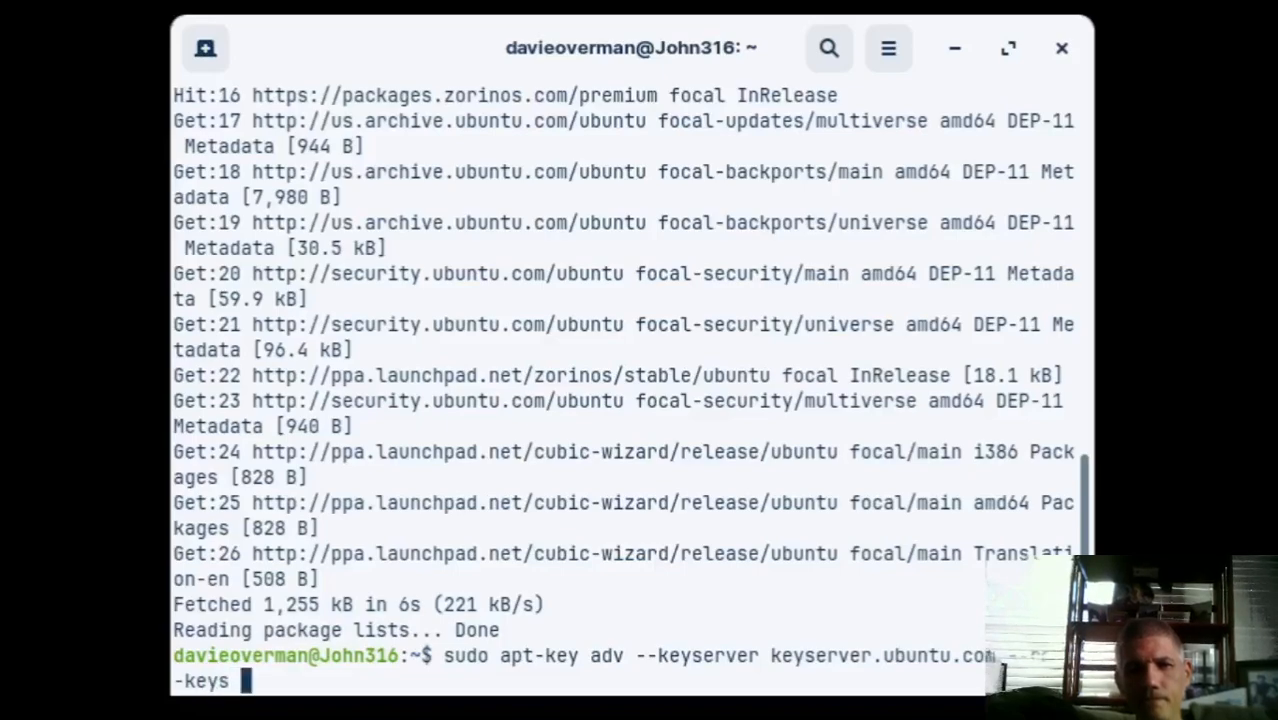
pyautogui.write(' B')
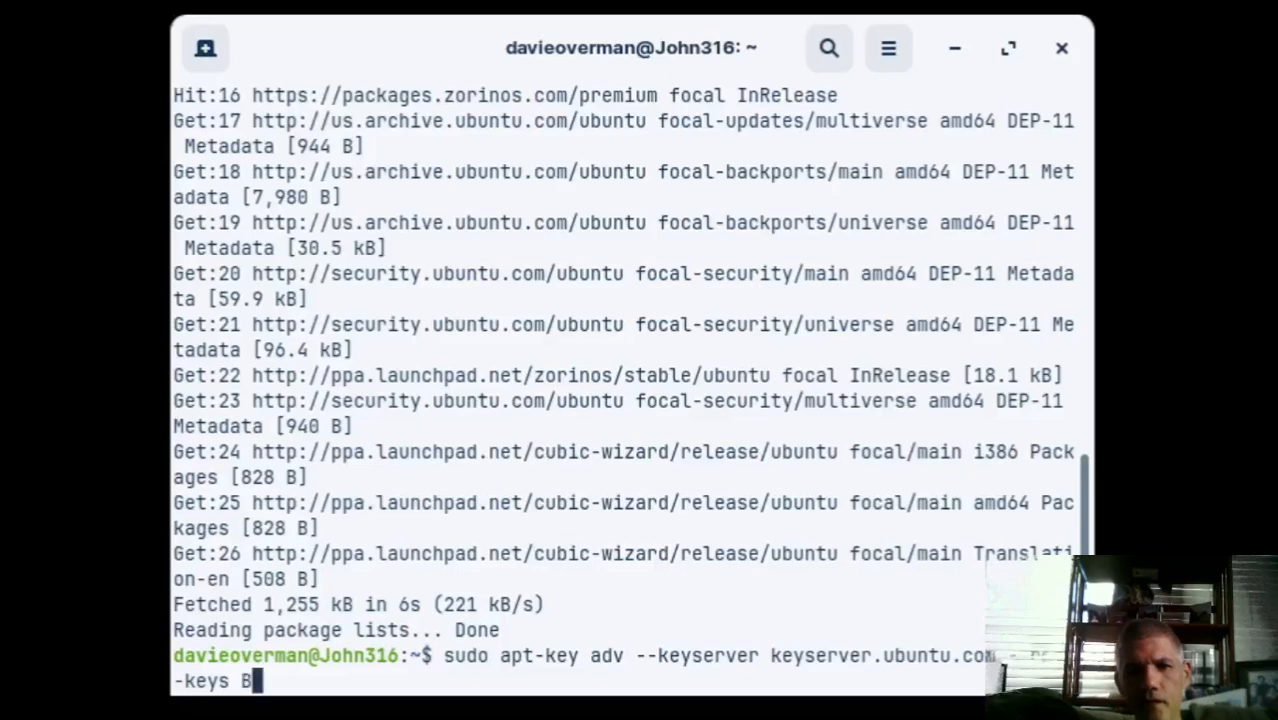
pyautogui.write('75')
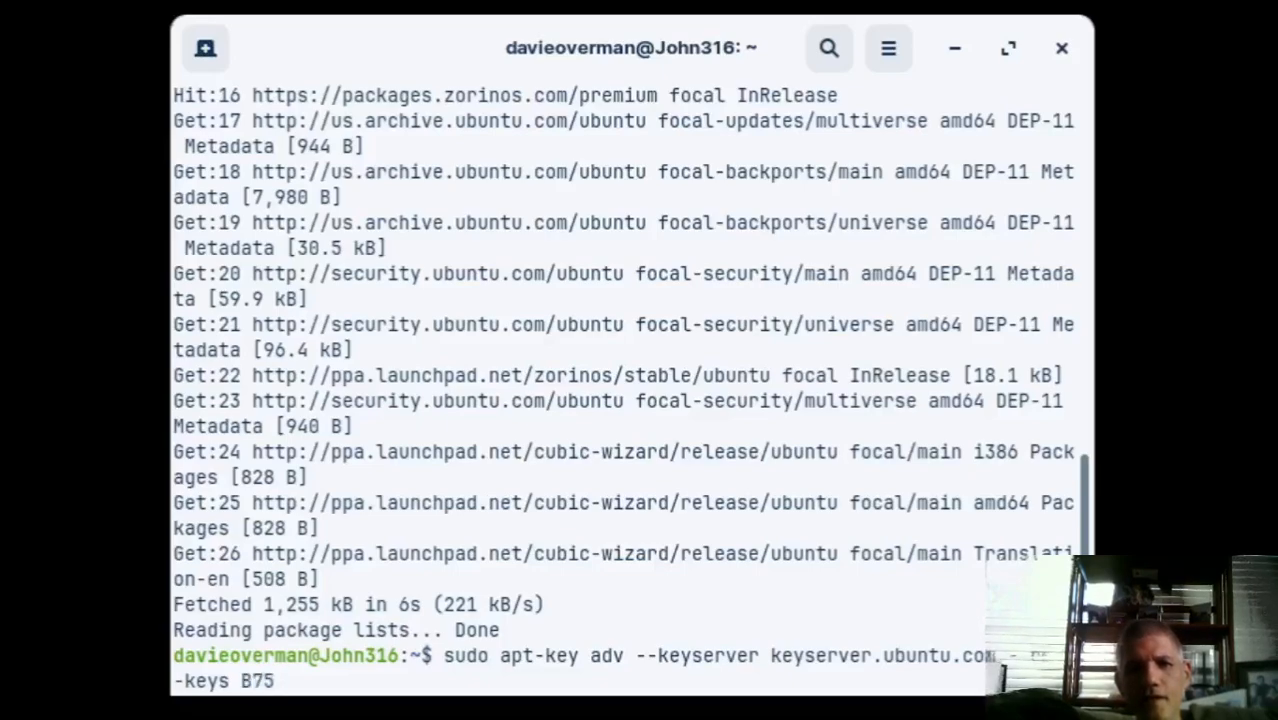
pyautogui.write('79F')
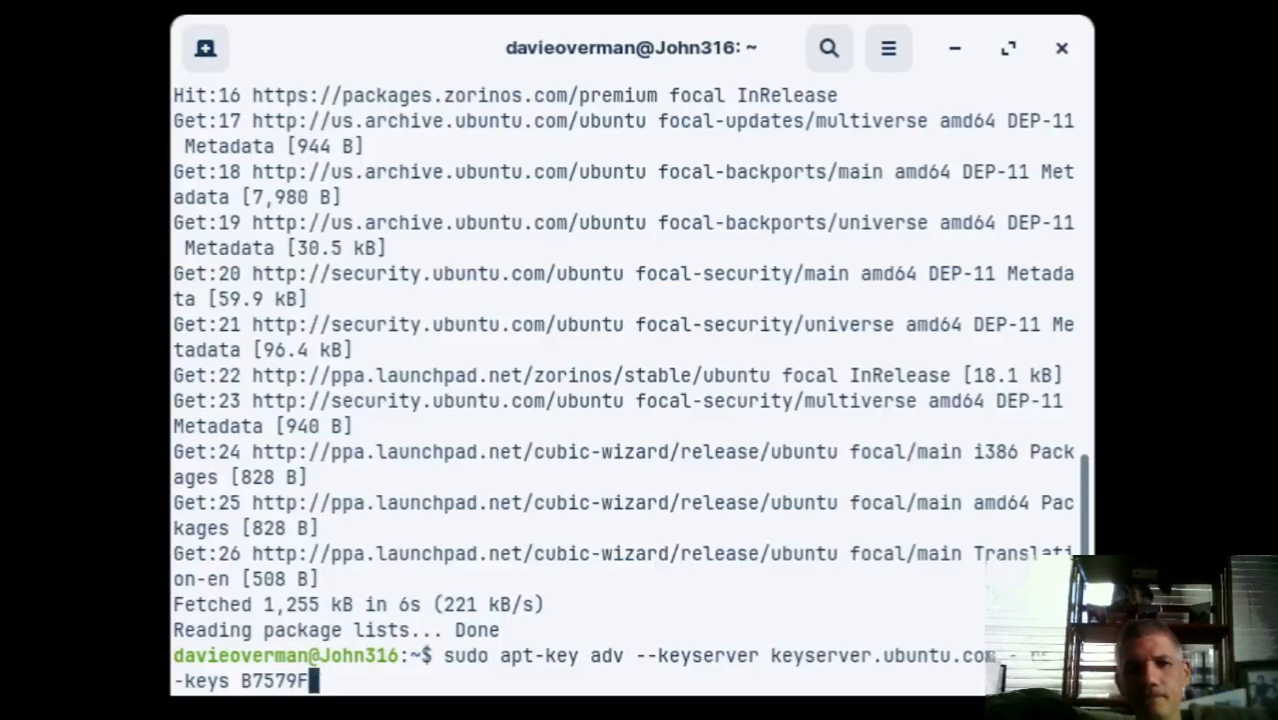
pyautogui.write('88E')
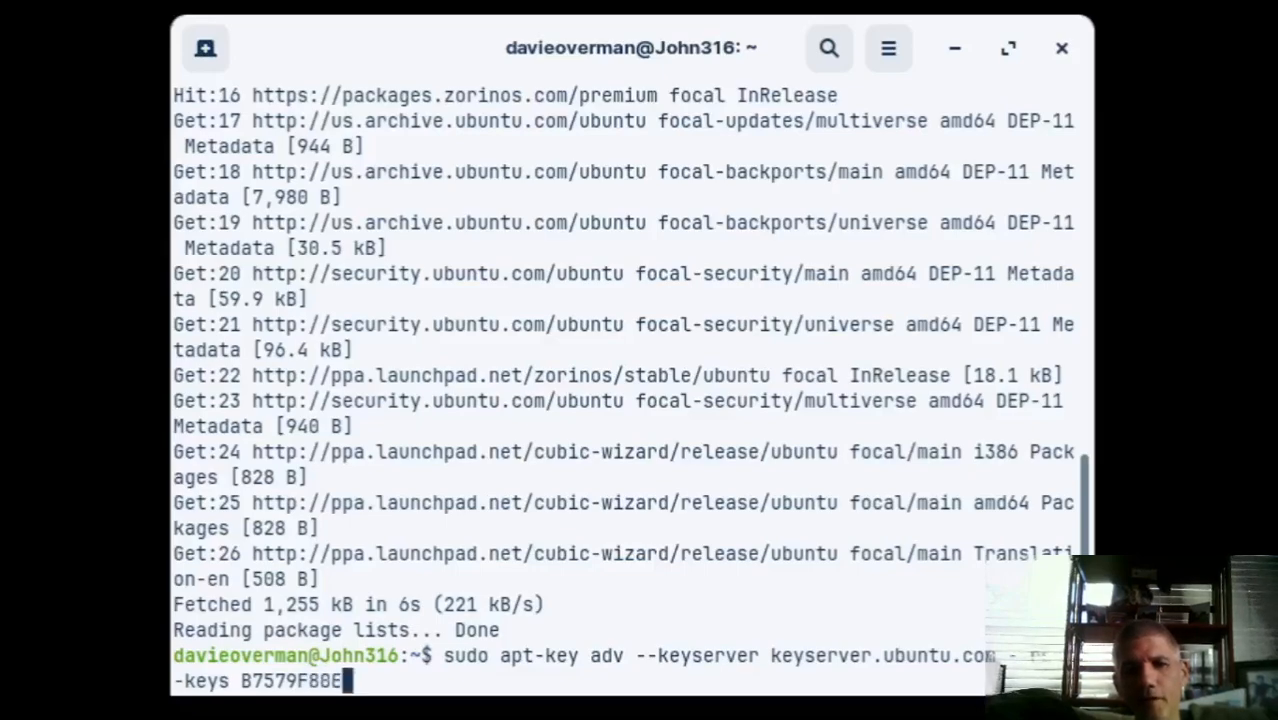
pyautogui.write('49')
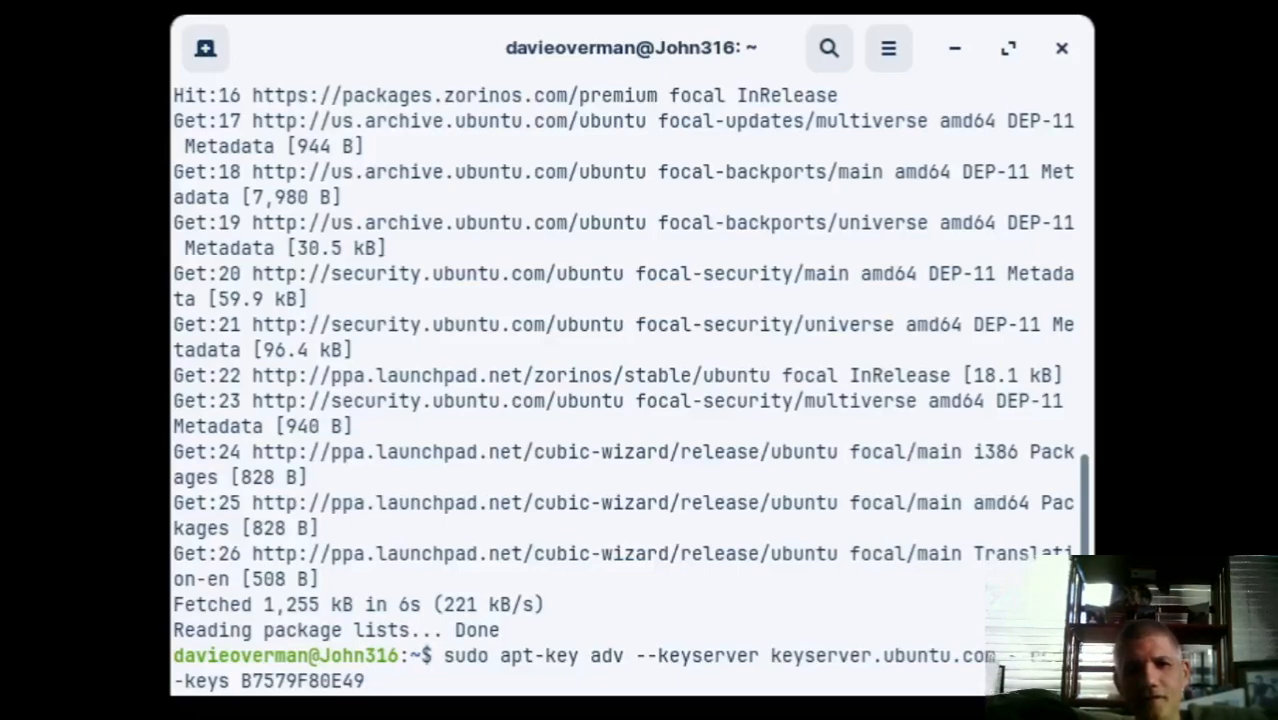
pyautogui.write('4ED3')
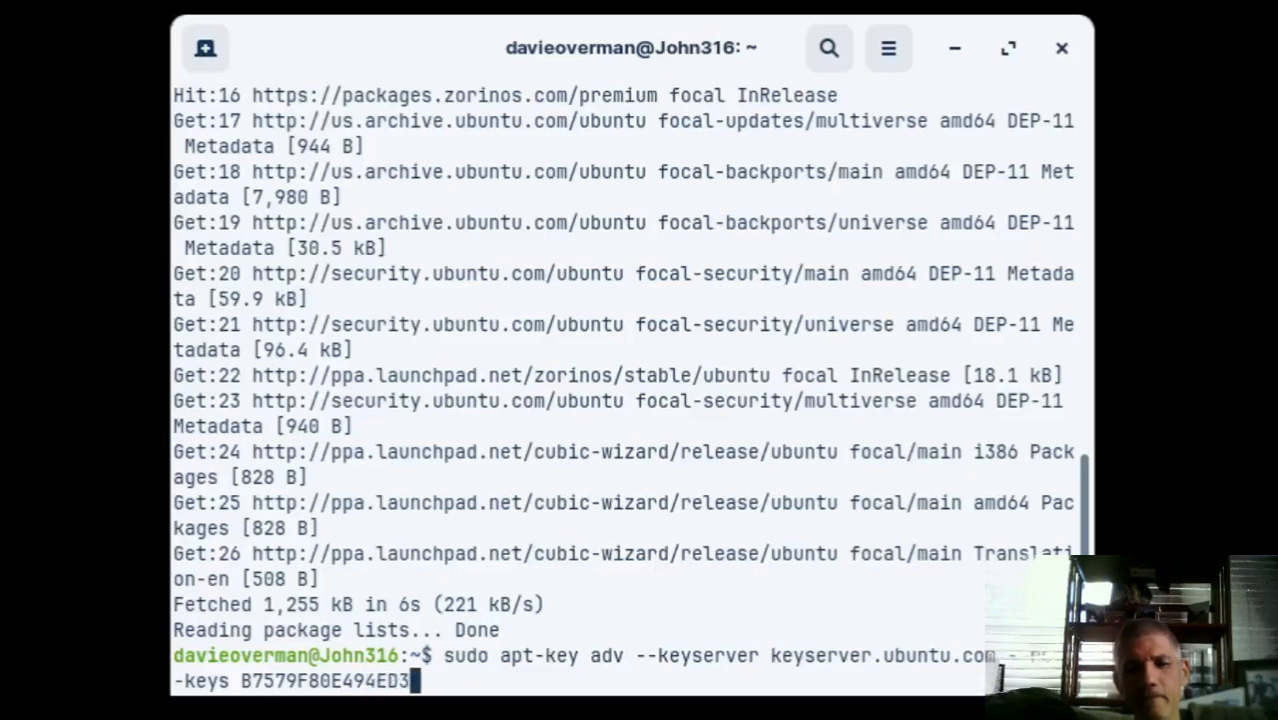
pyautogui.write('4')
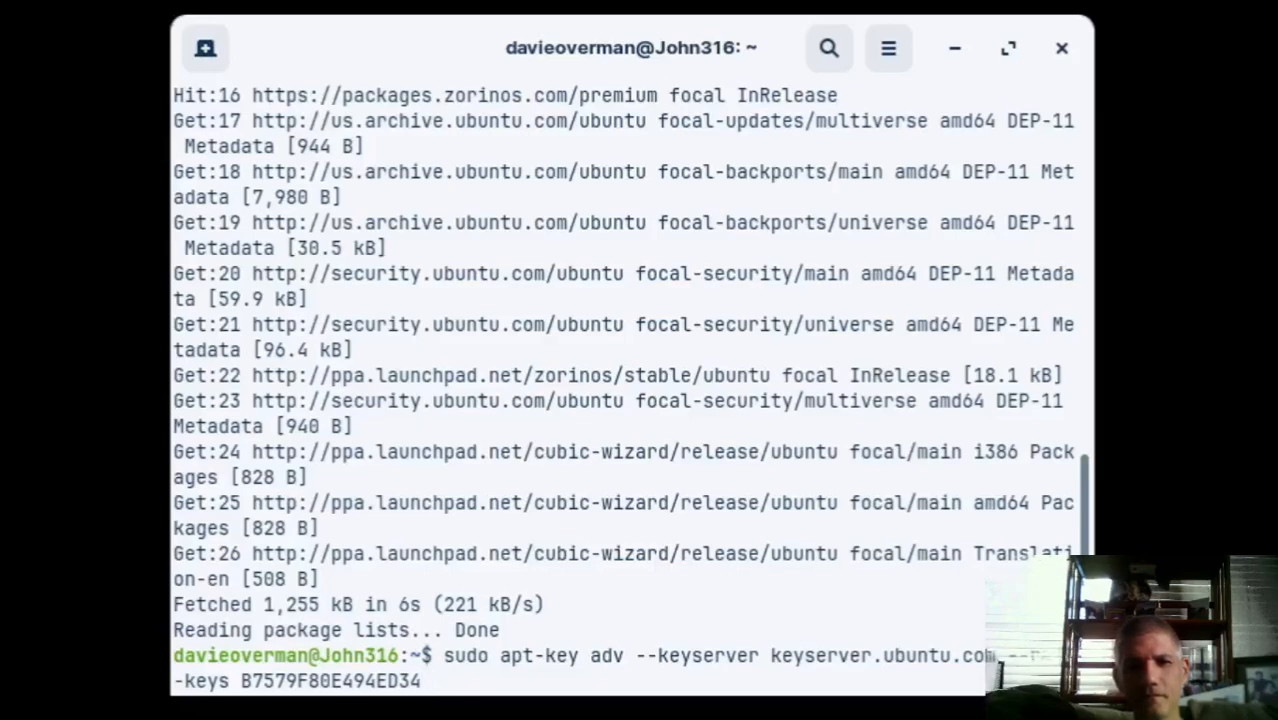
pyautogui.write('06A')
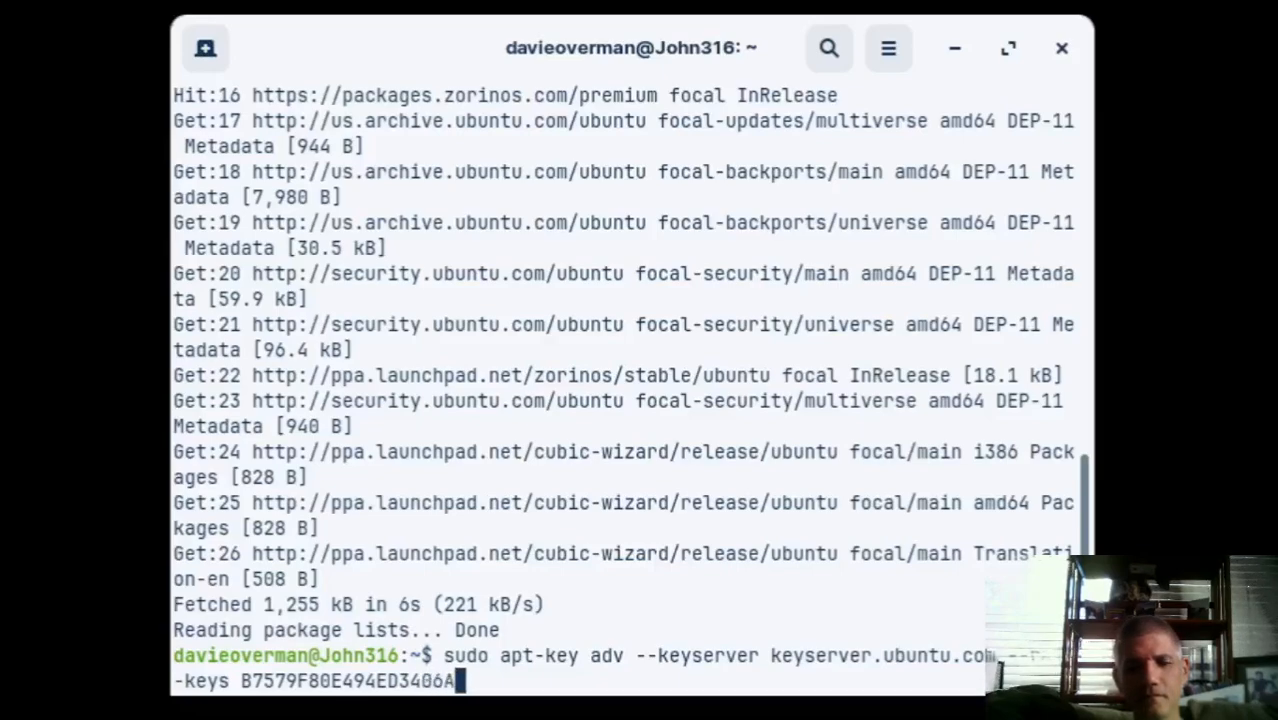
pyautogui.write('59')
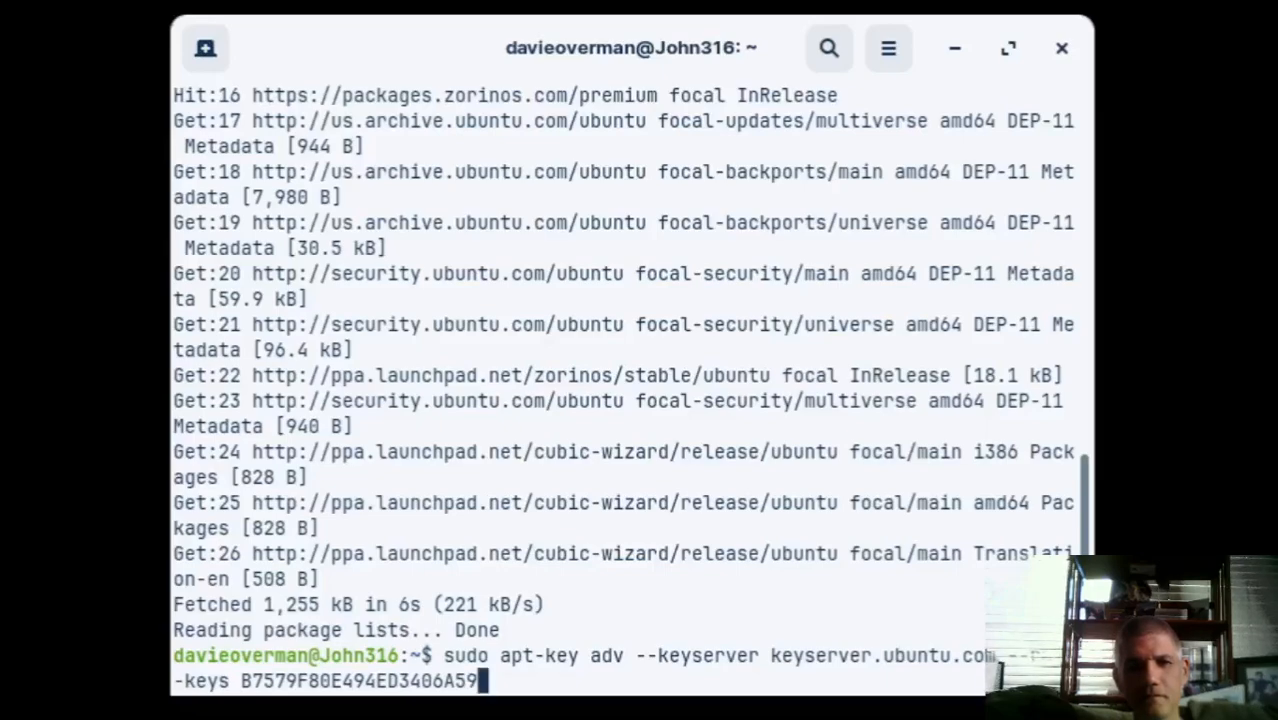
pyautogui.write('D')
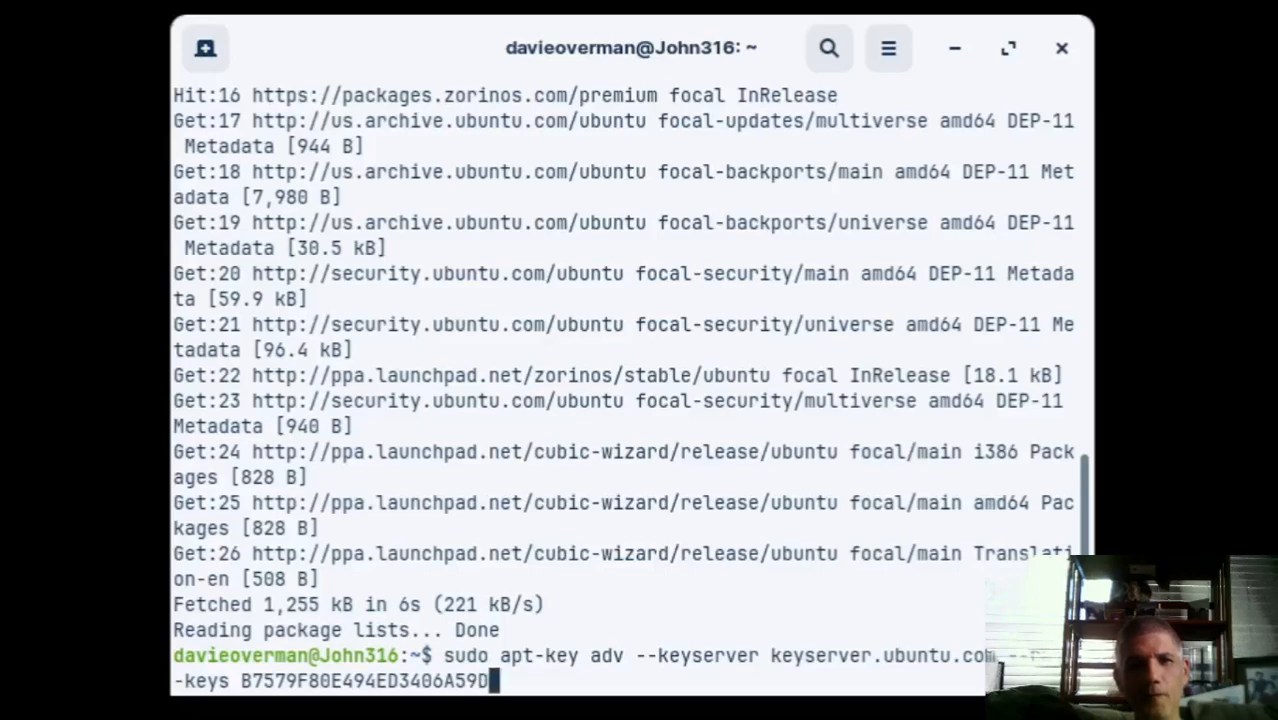
pyautogui.write('F908')
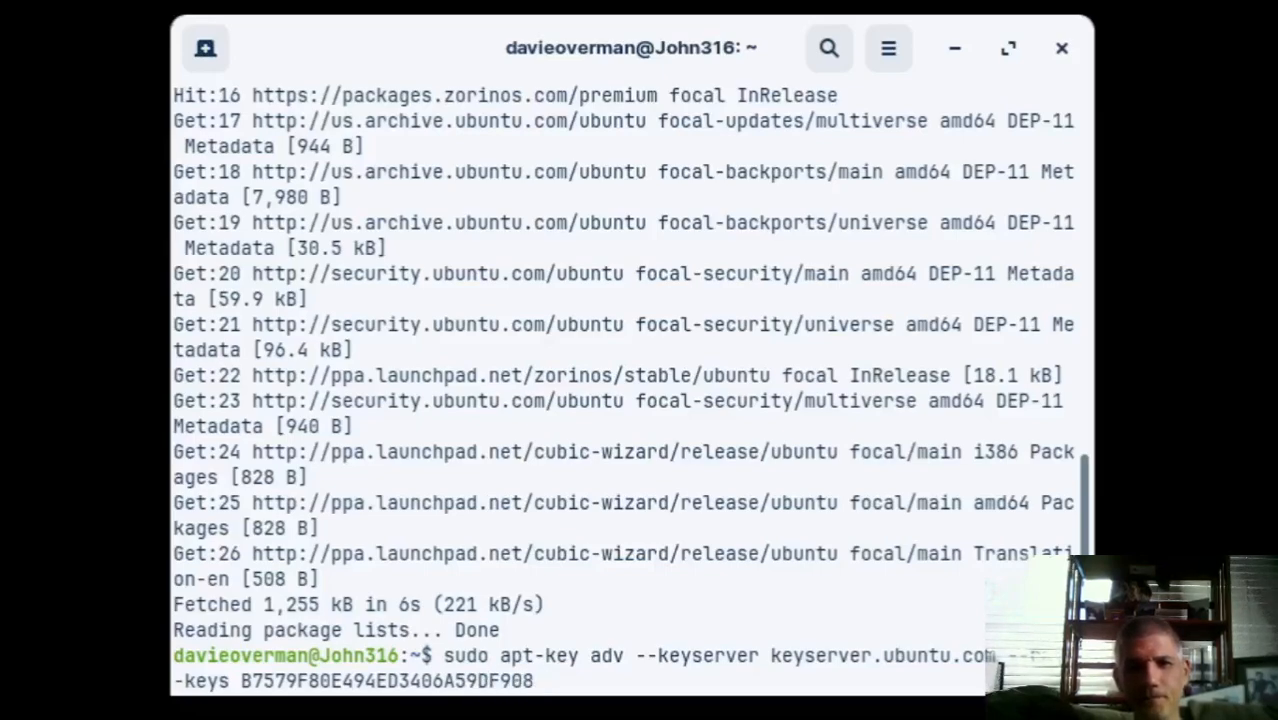
pyautogui.write('1')
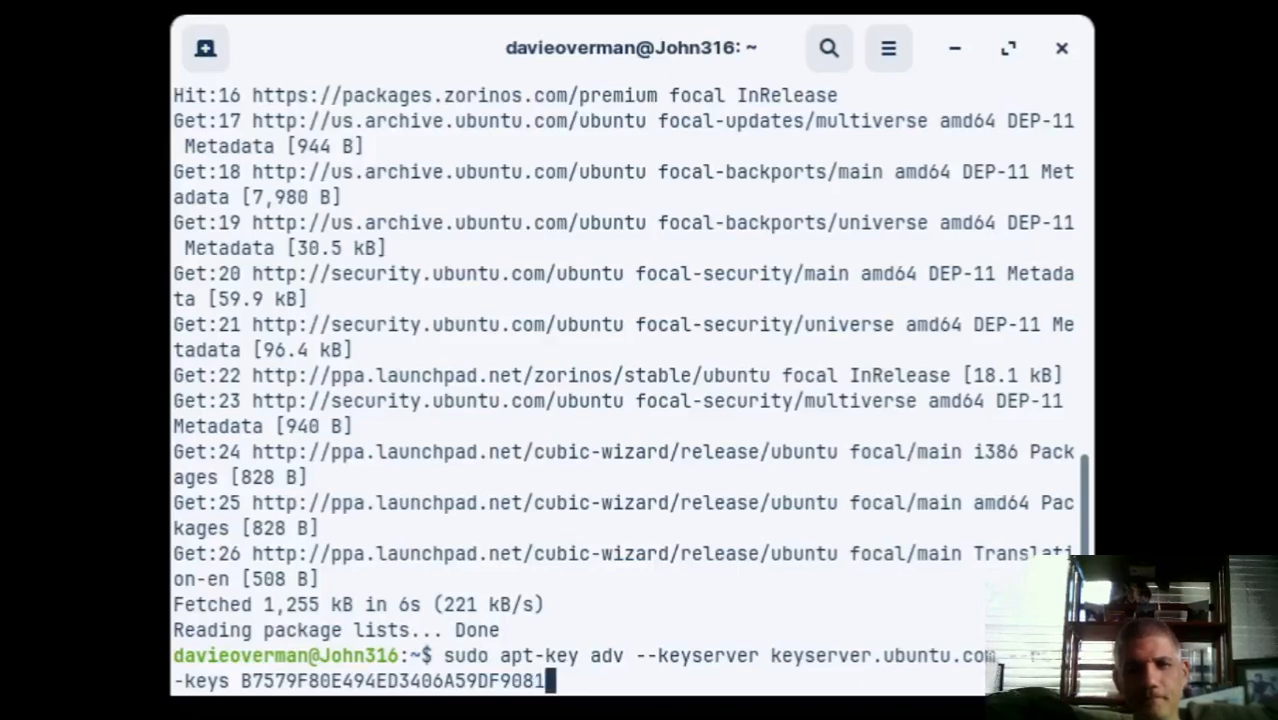
pyautogui.write('525')
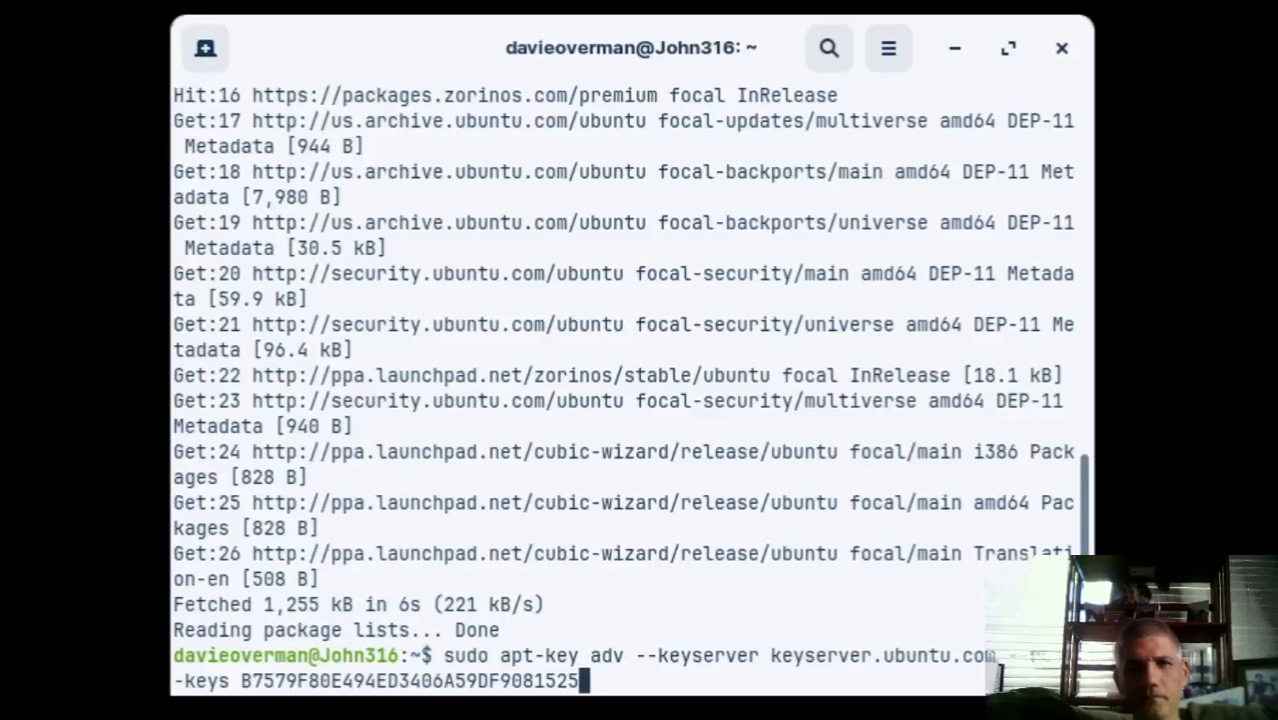
pyautogui.write('E')
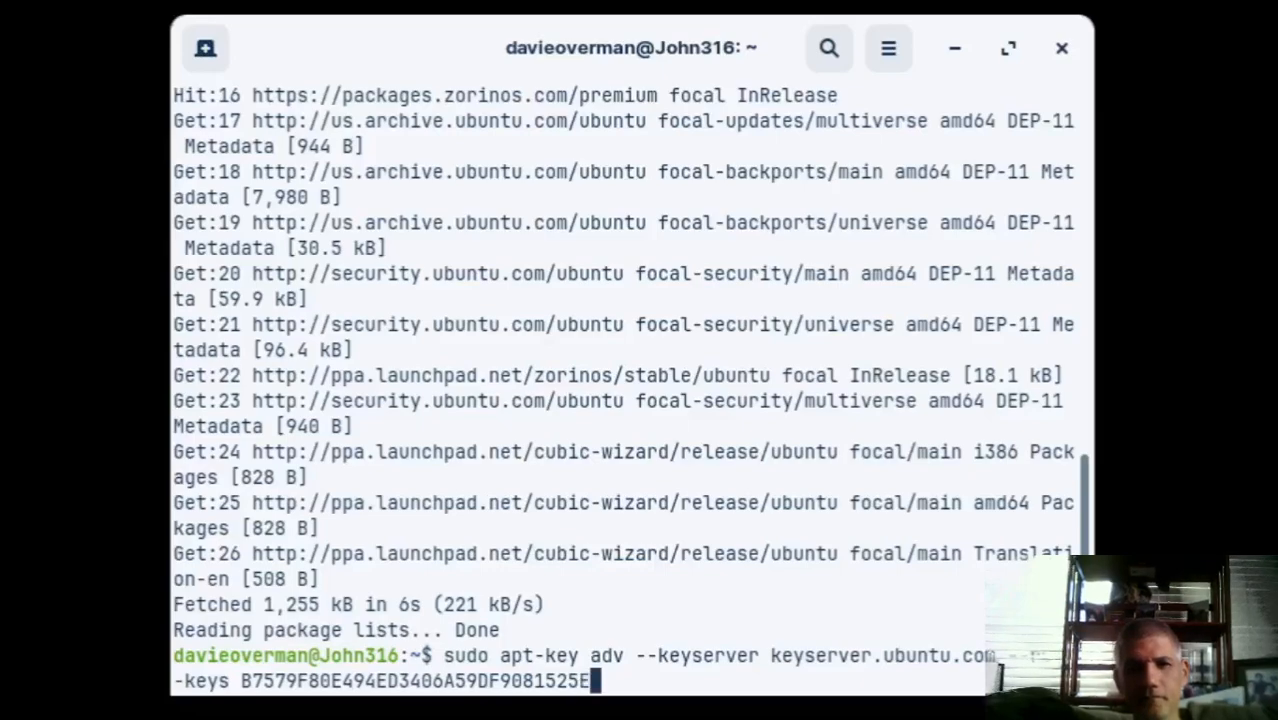
pyautogui.write('2B4')
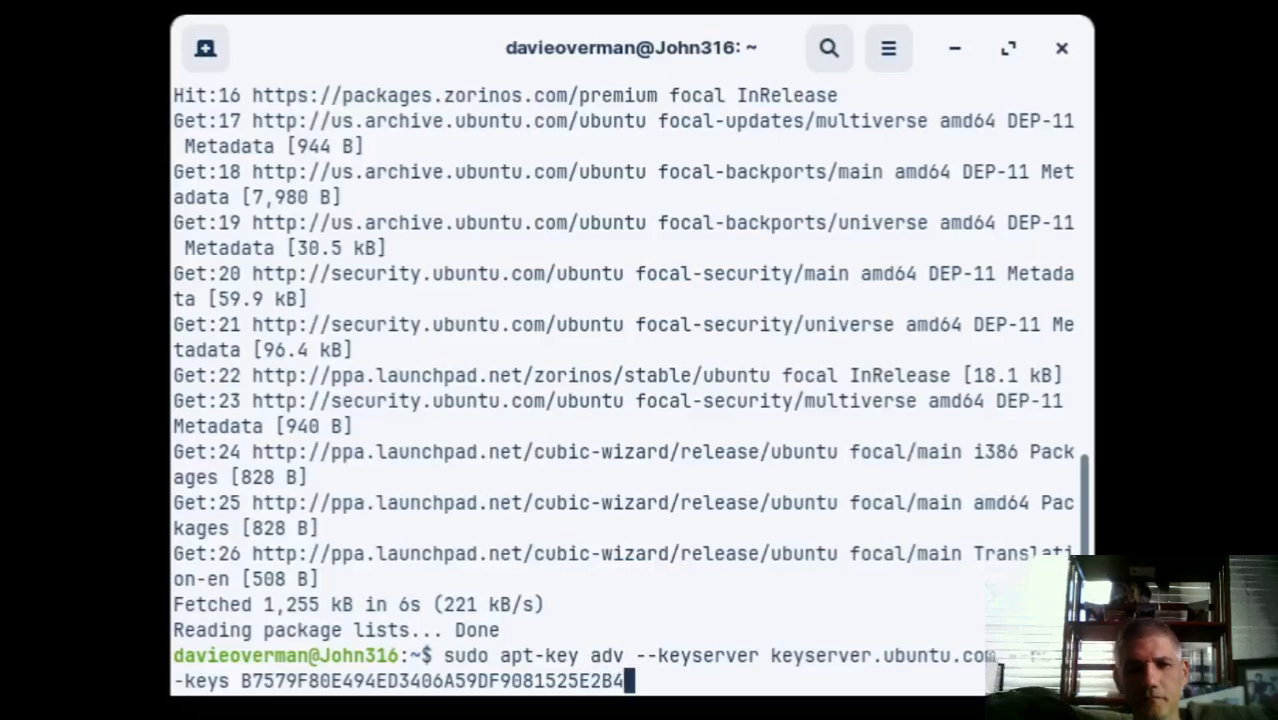
pyautogui.write('F')
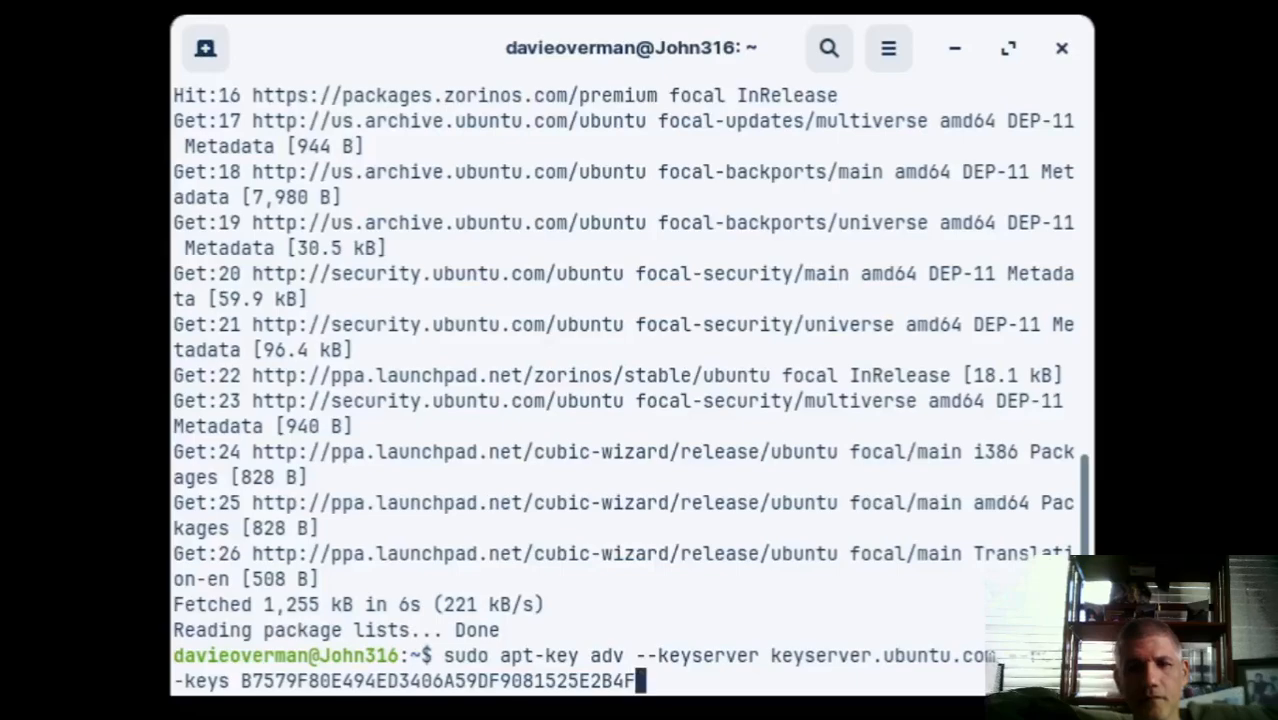
pyautogui.write('1283B')
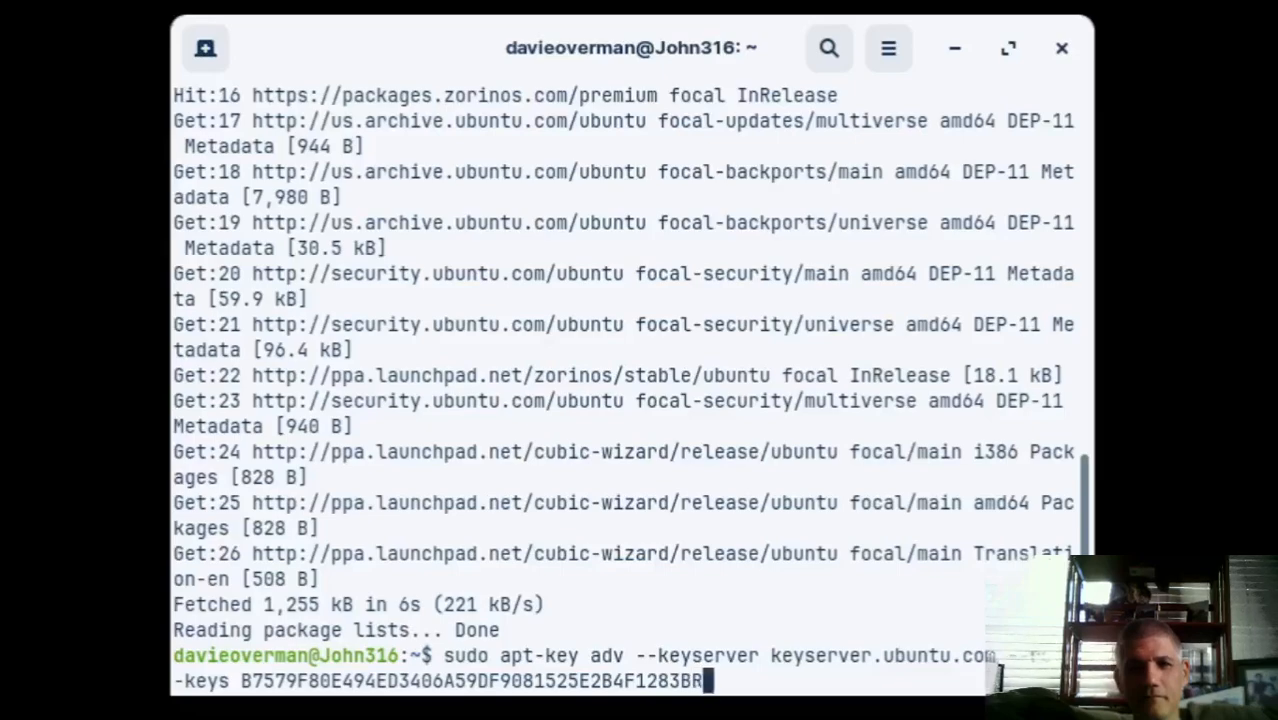
pyautogui.write('R')
pyautogui.press('BackSpace')
pyautogui.press('Return')
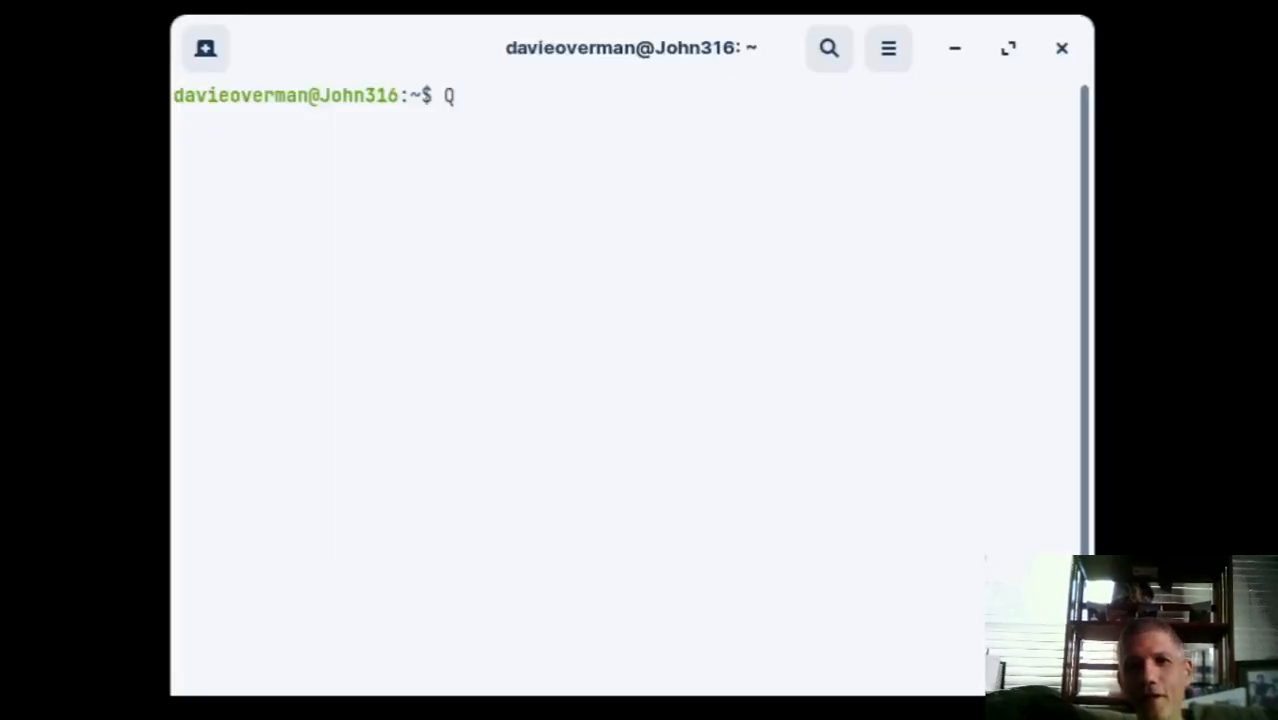
# Run the command sudo apt update && sudo apt upgrade to refresh the package lists and upgrade installed packages.
pyautogui.write('su')
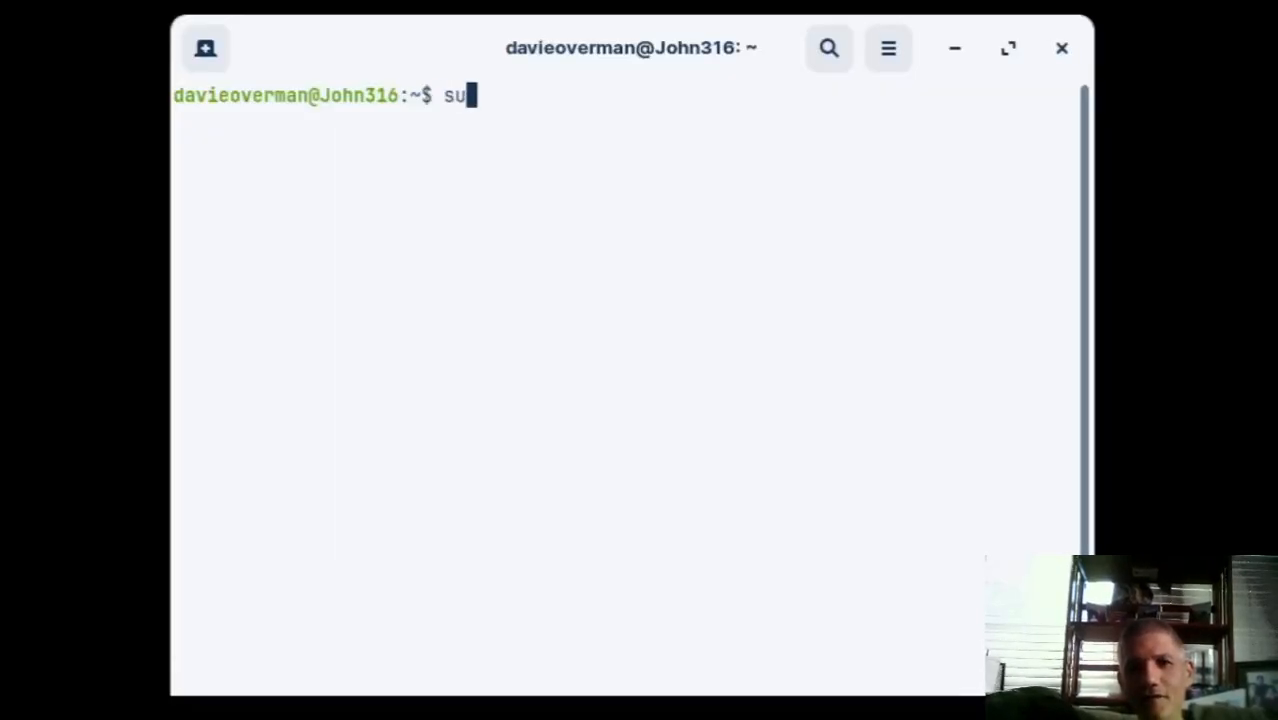
pyautogui.write('do ')
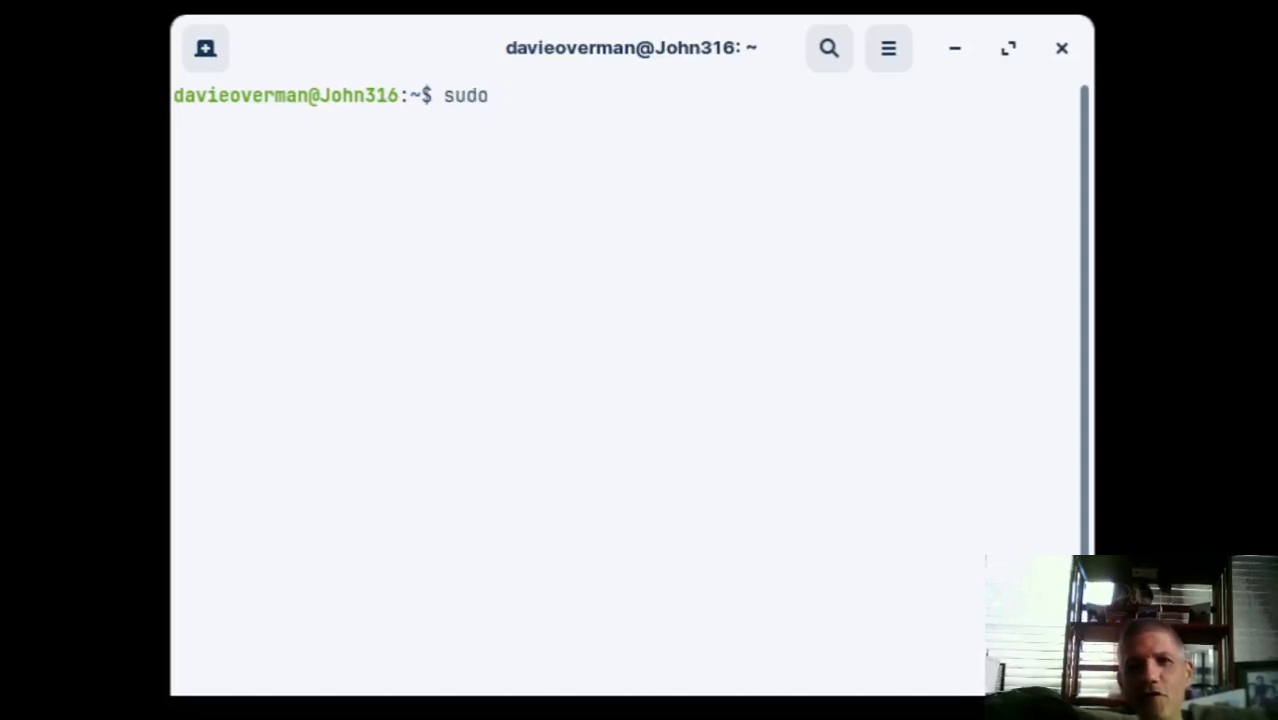
pyautogui.write('apt ')
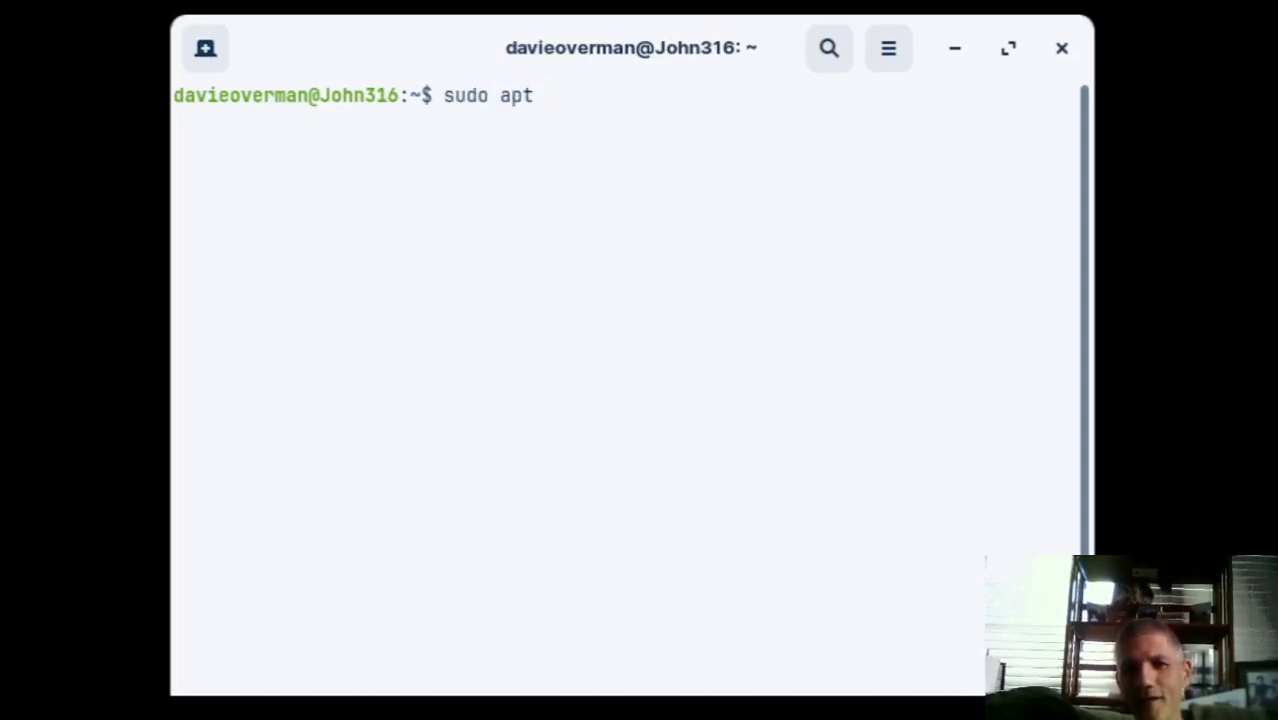
pyautogui.write('update ')
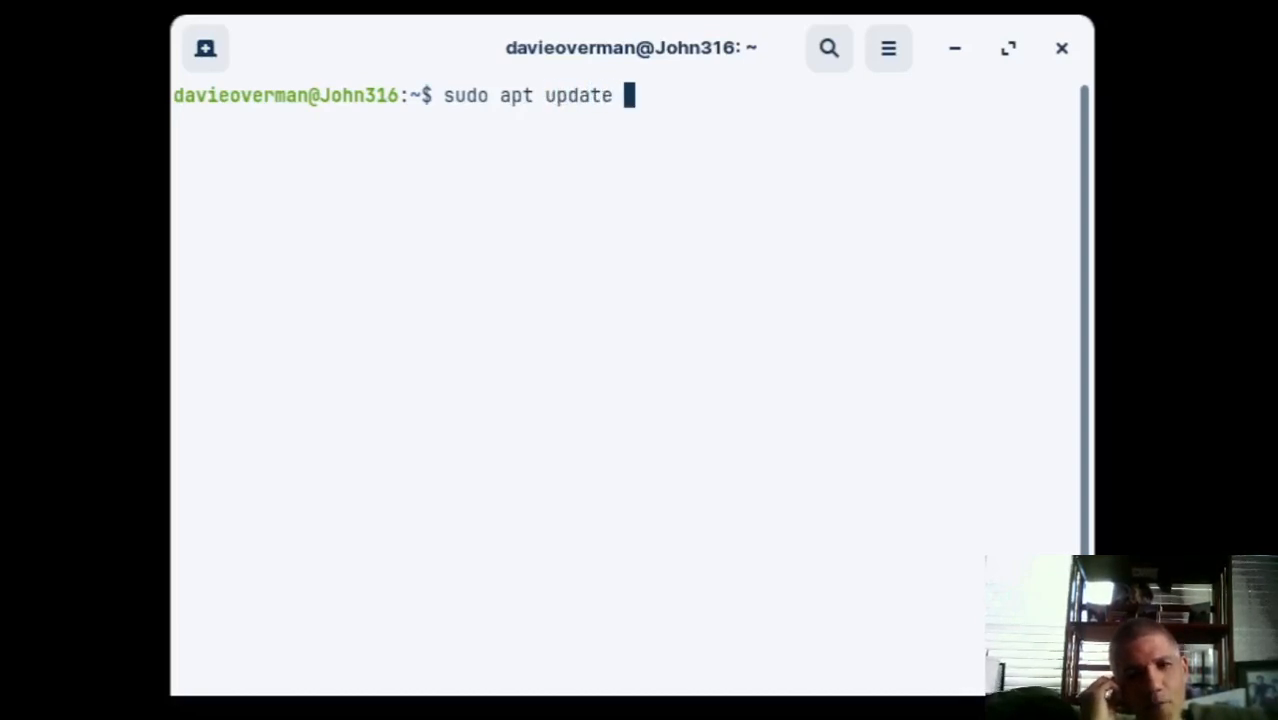
pyautogui.write('&&')
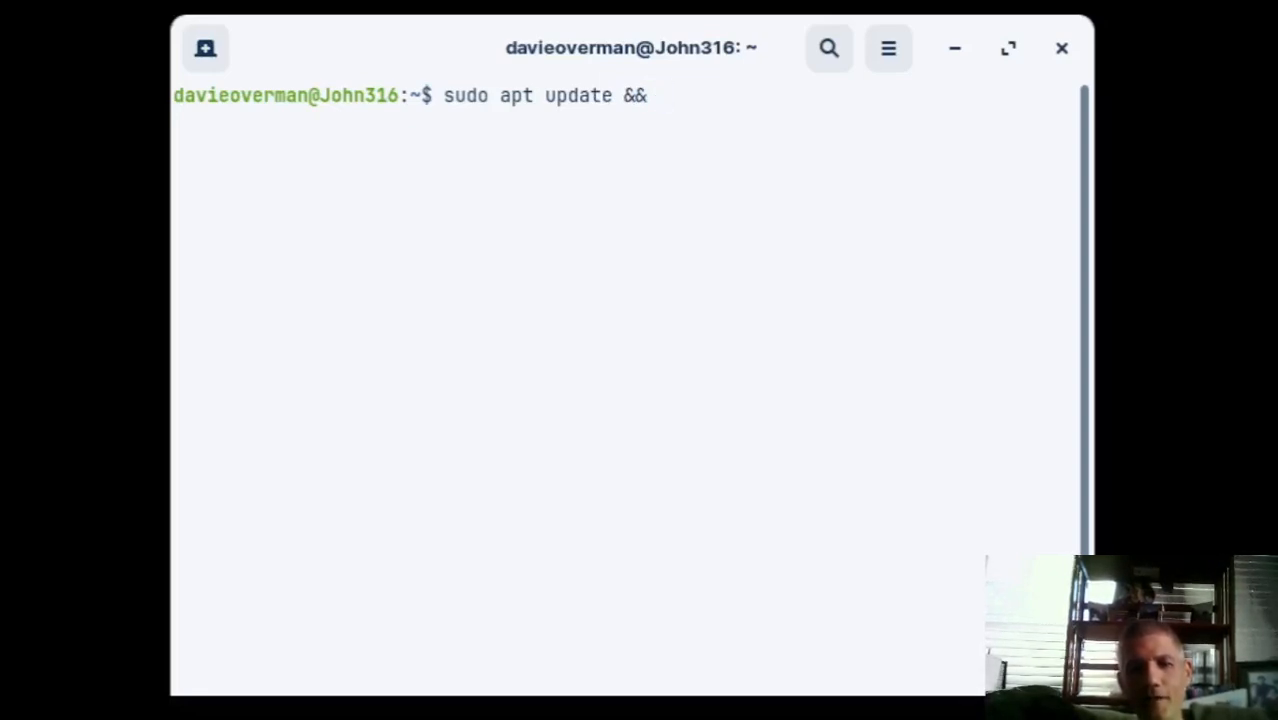
pyautogui.hotkey('alt', 'Tab')
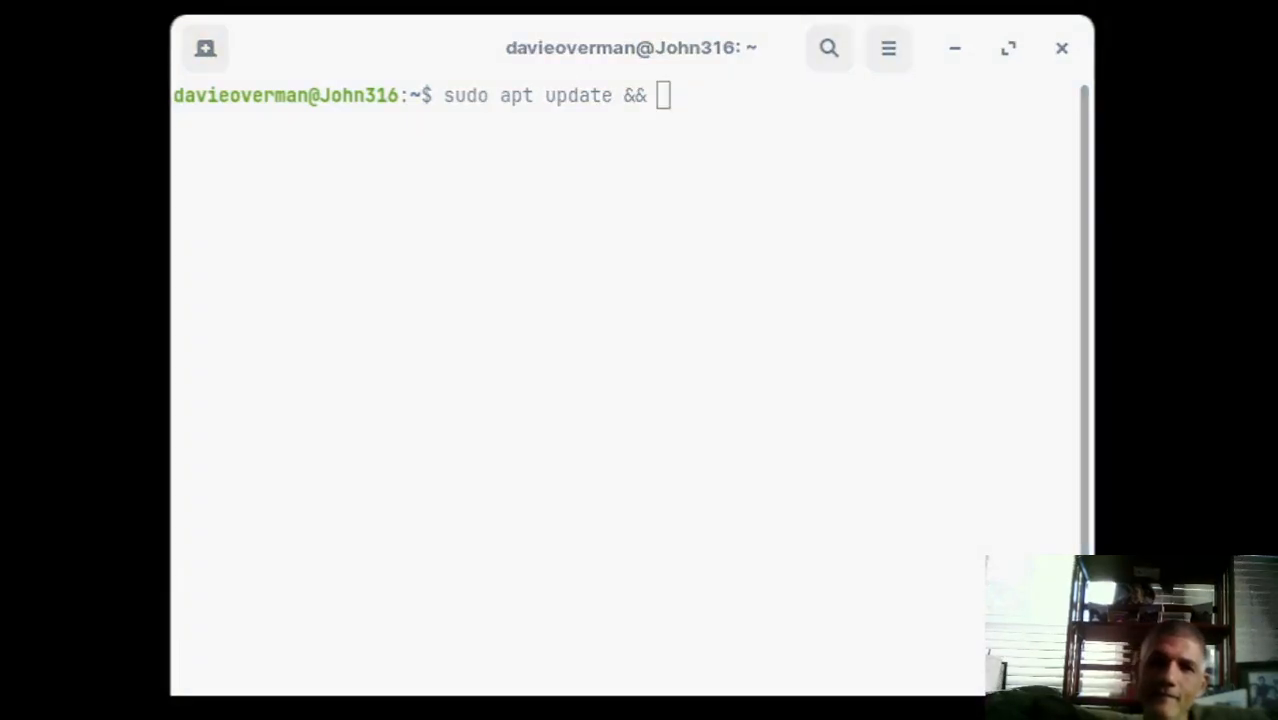
pyautogui.click(702, 243)
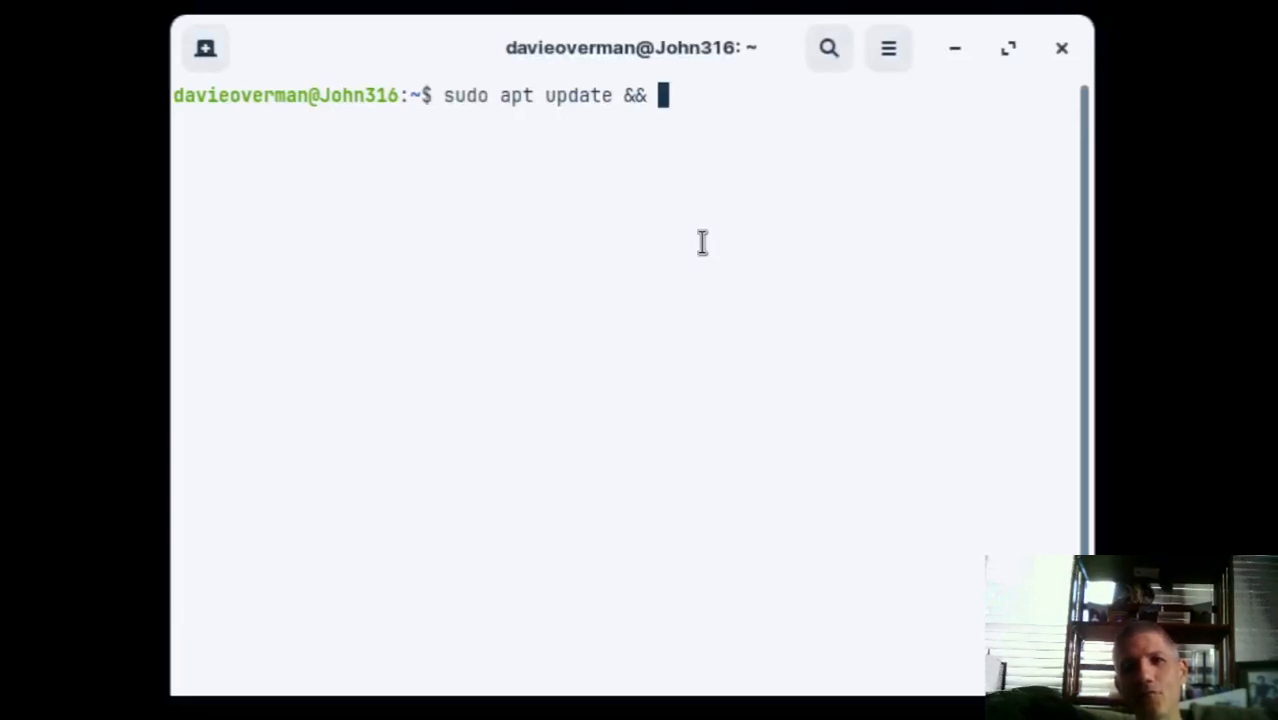
pyautogui.write('sudo ')
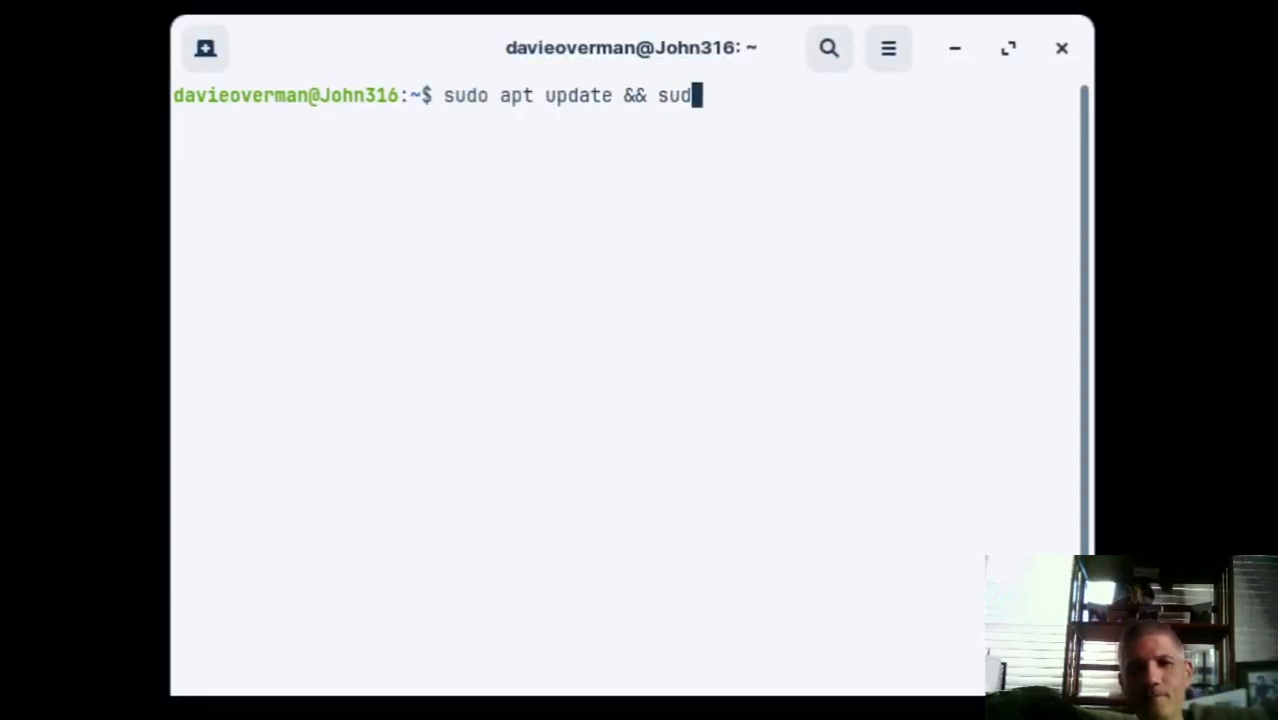
pyautogui.write('apt')
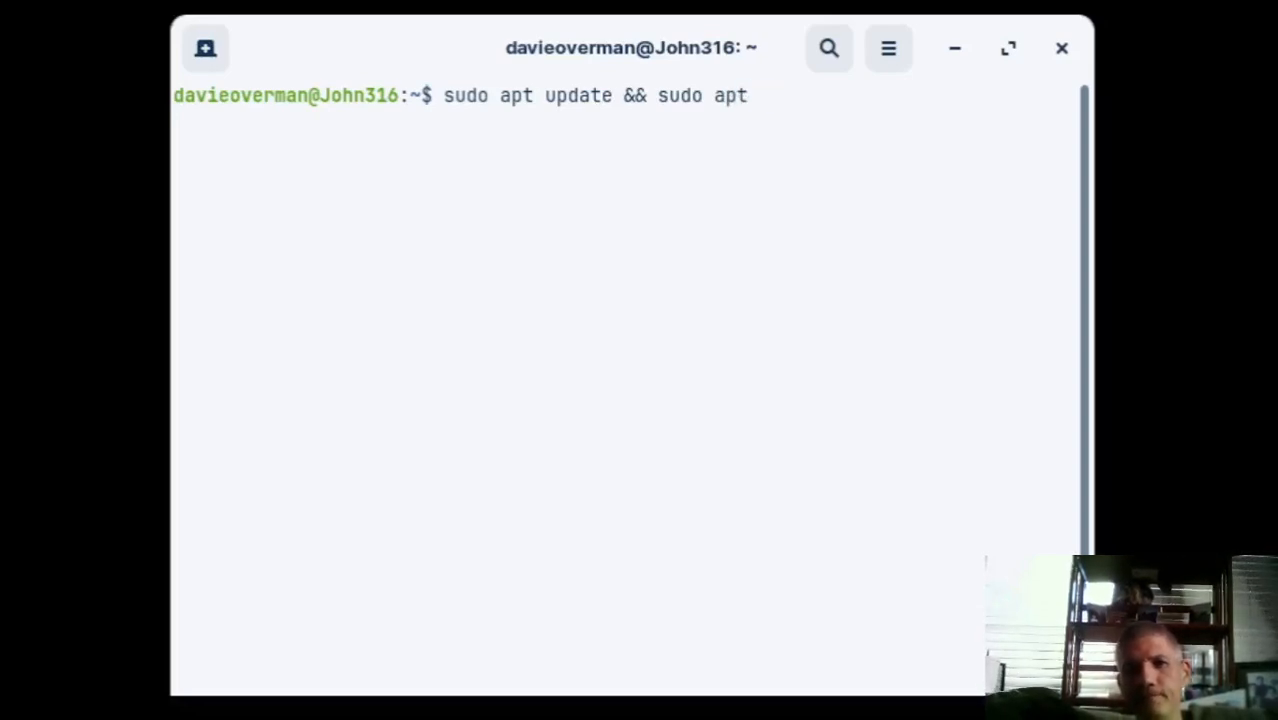
pyautogui.write(' upgrade')
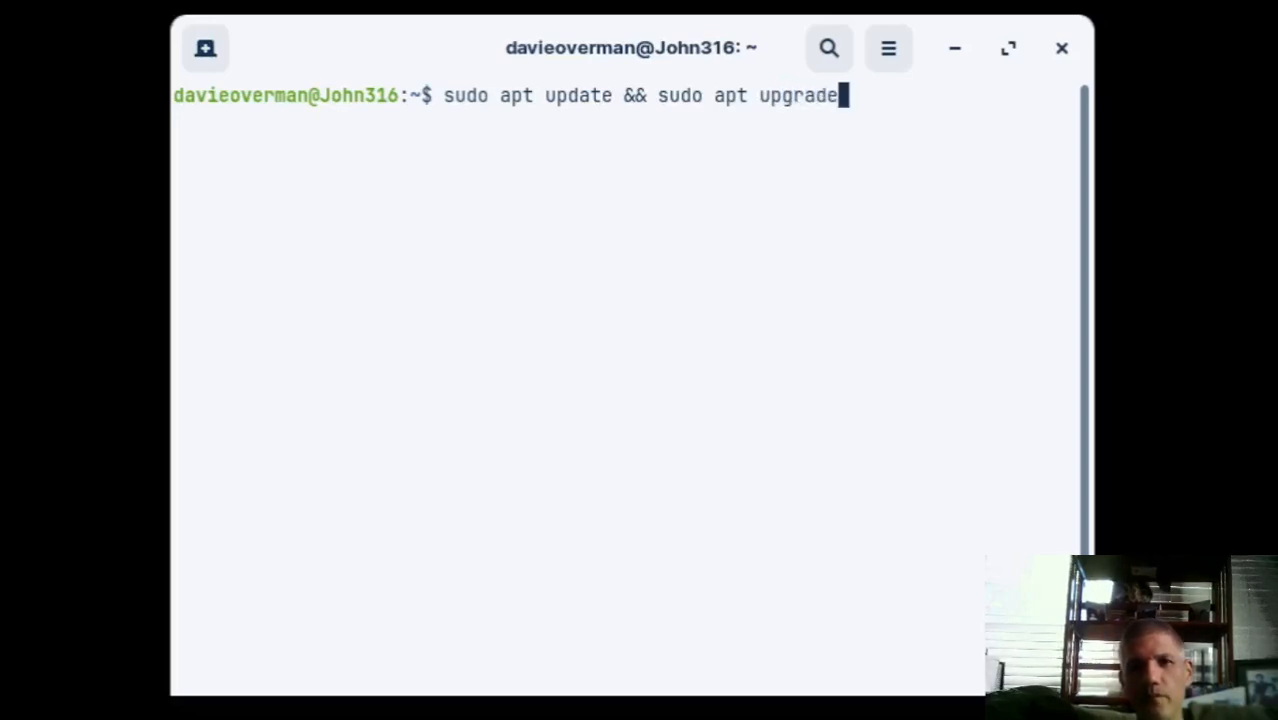
pyautogui.press('Return')
# Authenticate the update and upgrade with the sudo account password.
pyautogui.write('*****')
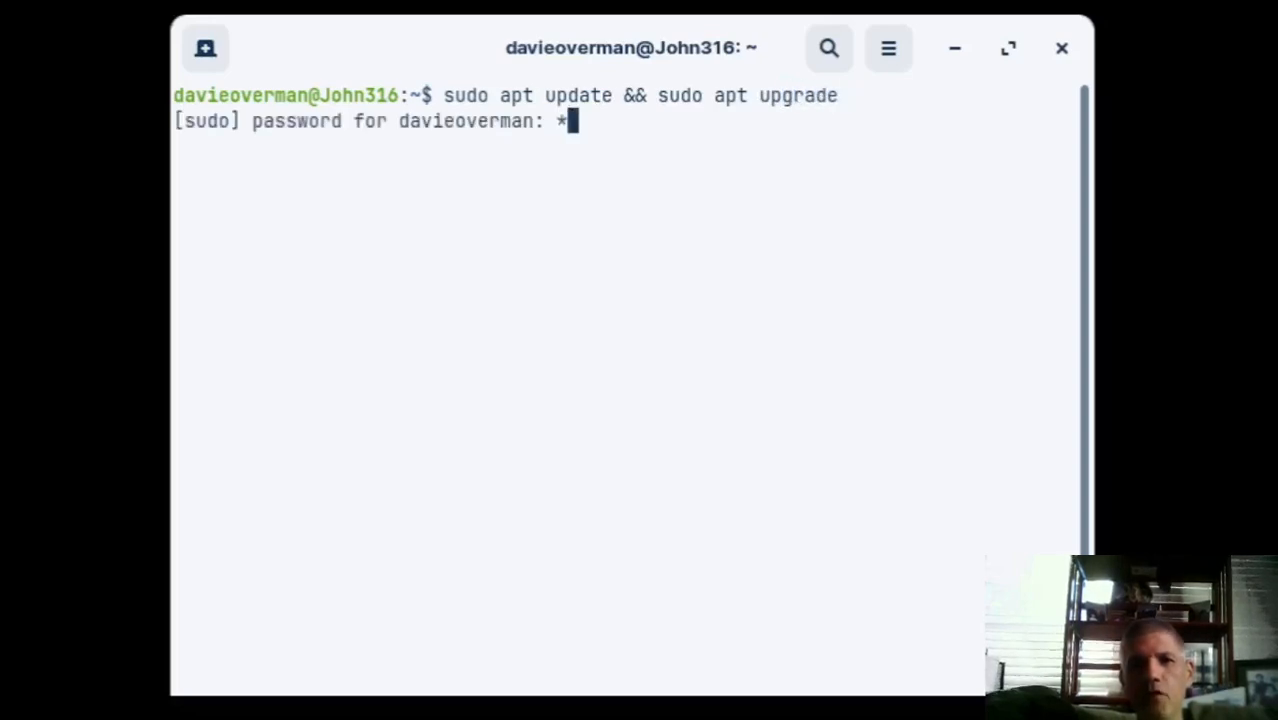
pyautogui.write('****')
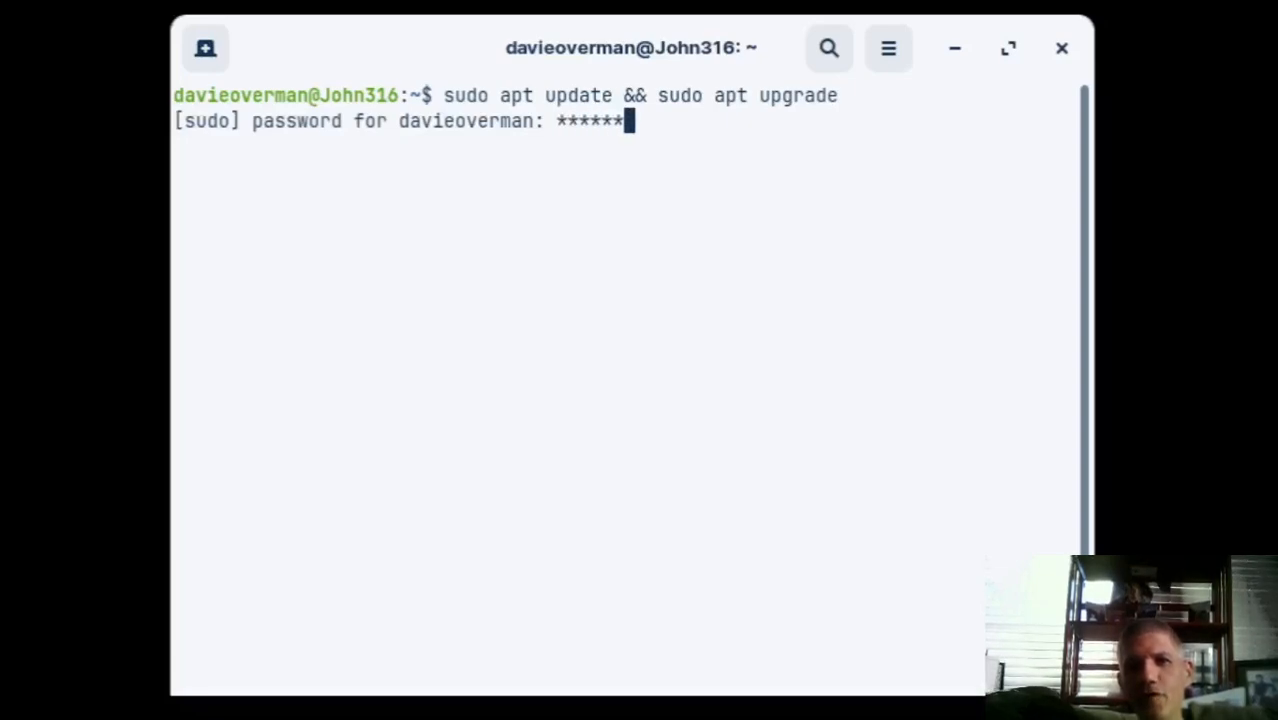
pyautogui.write('****')
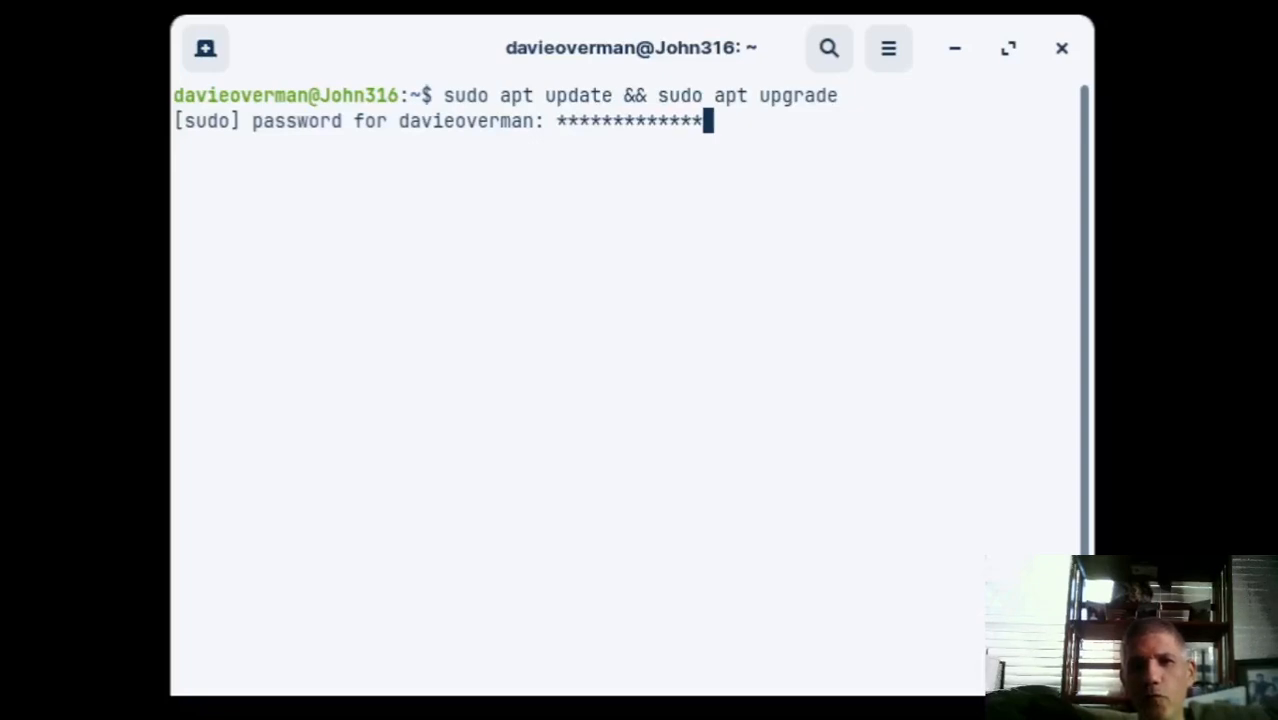
pyautogui.write('****')
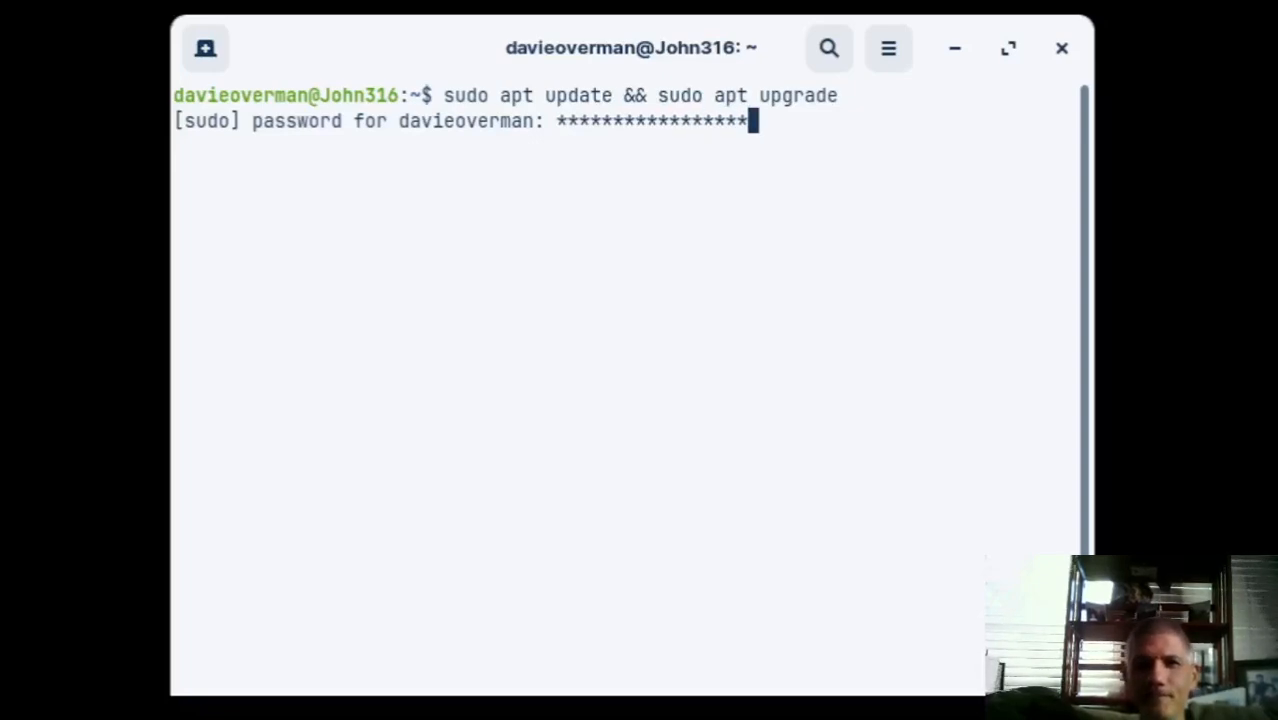
pyautogui.press('Return')
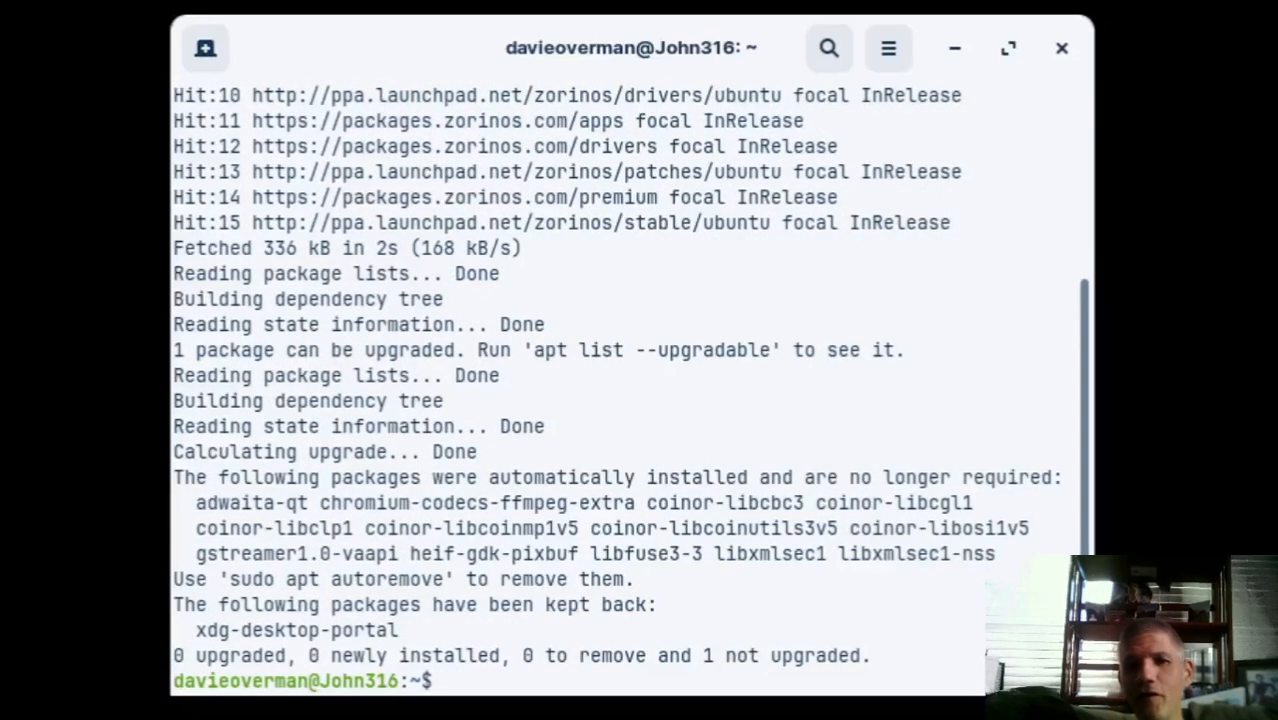
# Install Cubic by running sudo apt install cubic and accept the installation of the additional packages.
pyautogui.write('sud')
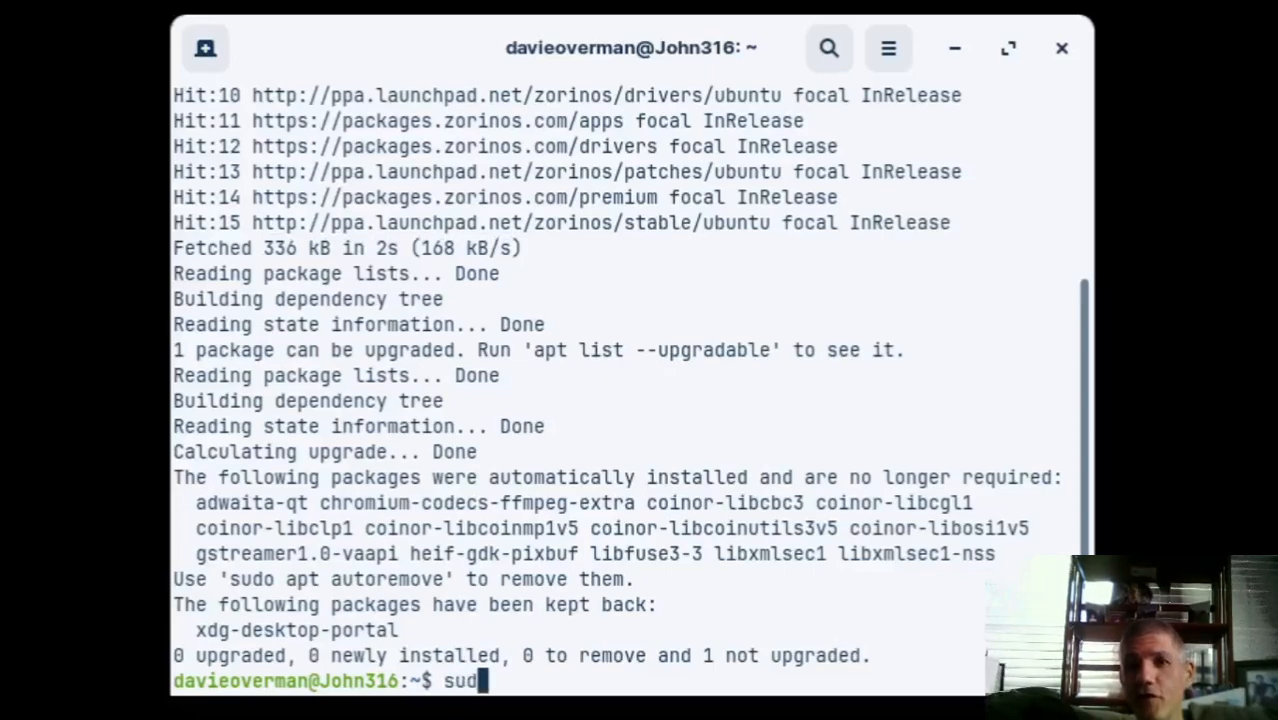
pyautogui.write('o a')
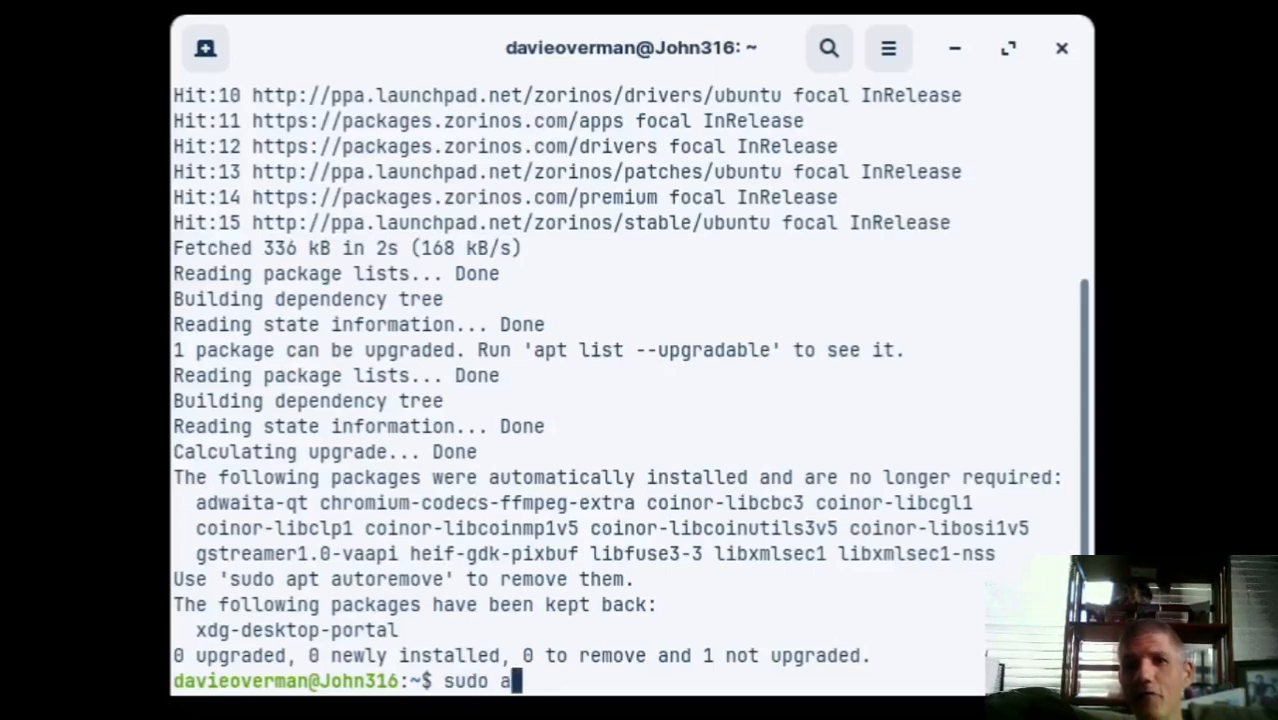
pyautogui.write('pt')
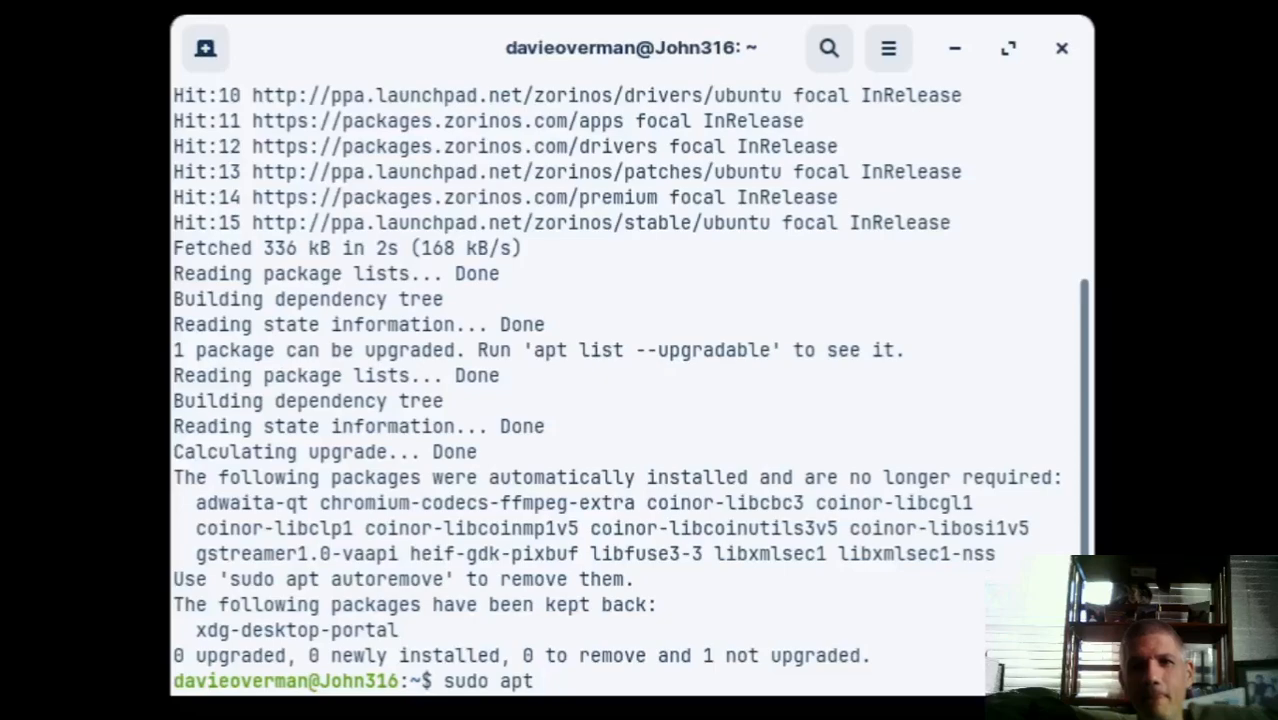
pyautogui.write(' ins')
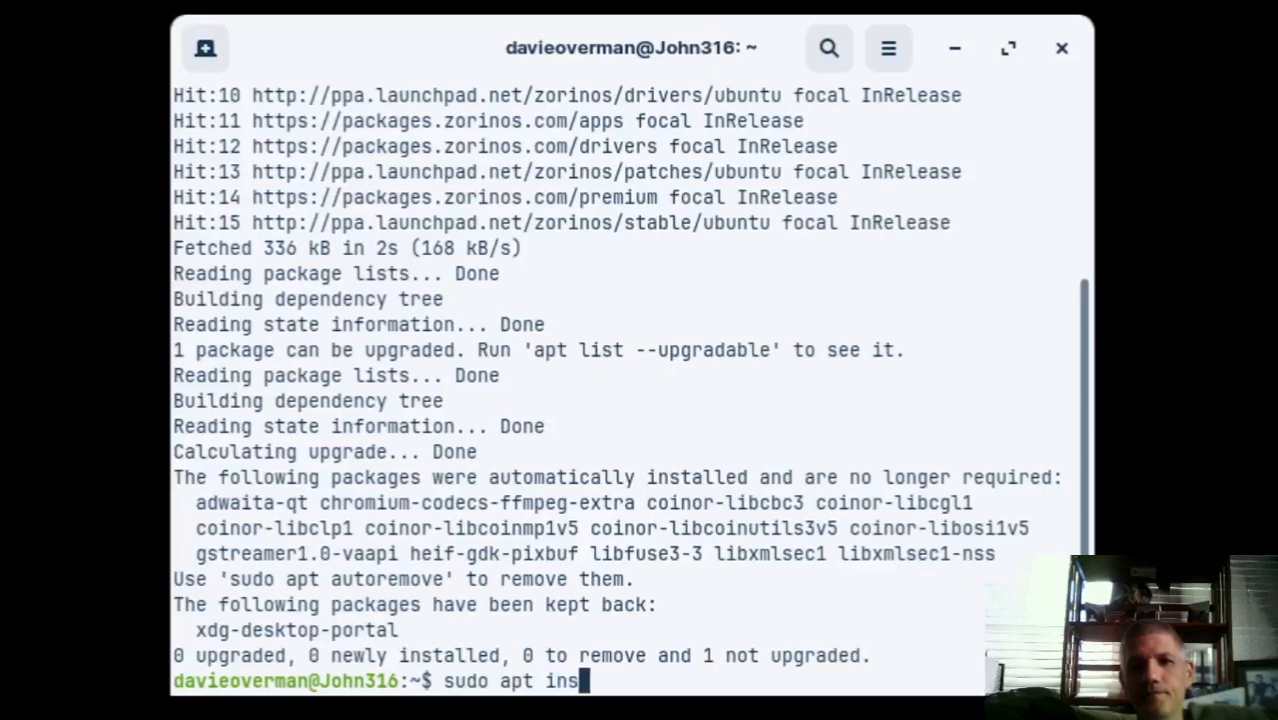
pyautogui.write('tall ')
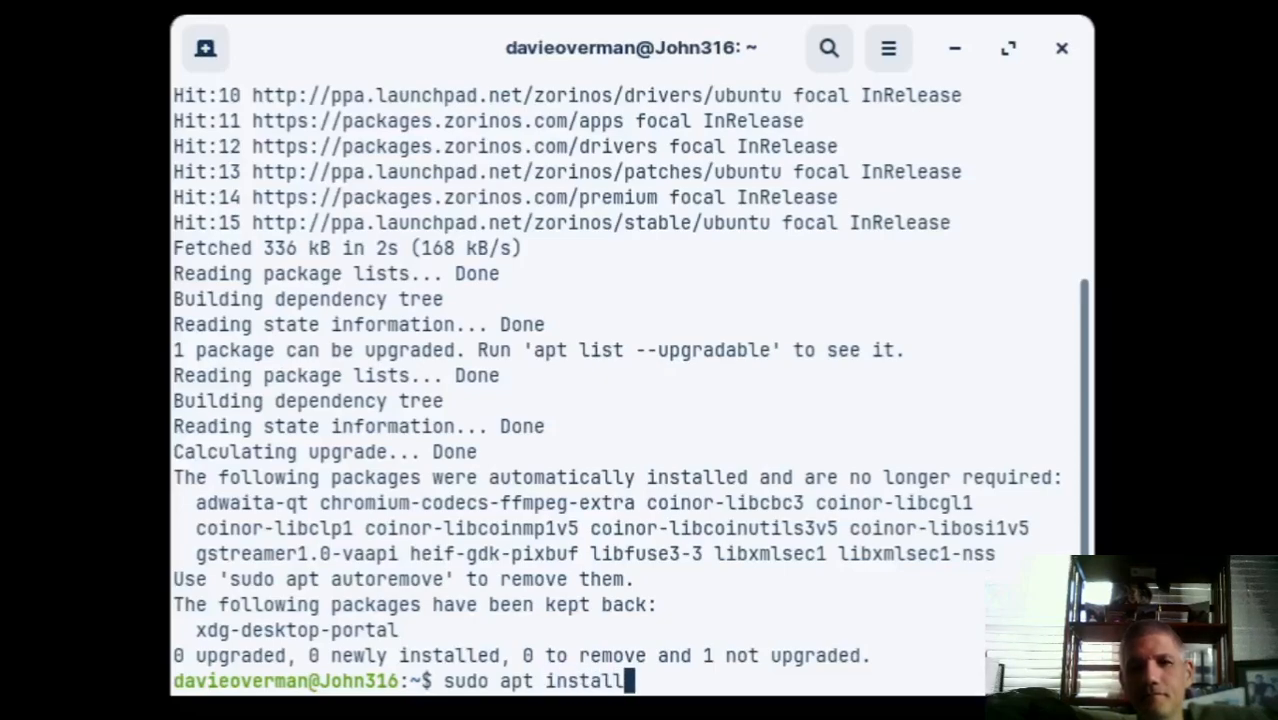
pyautogui.write('cu')
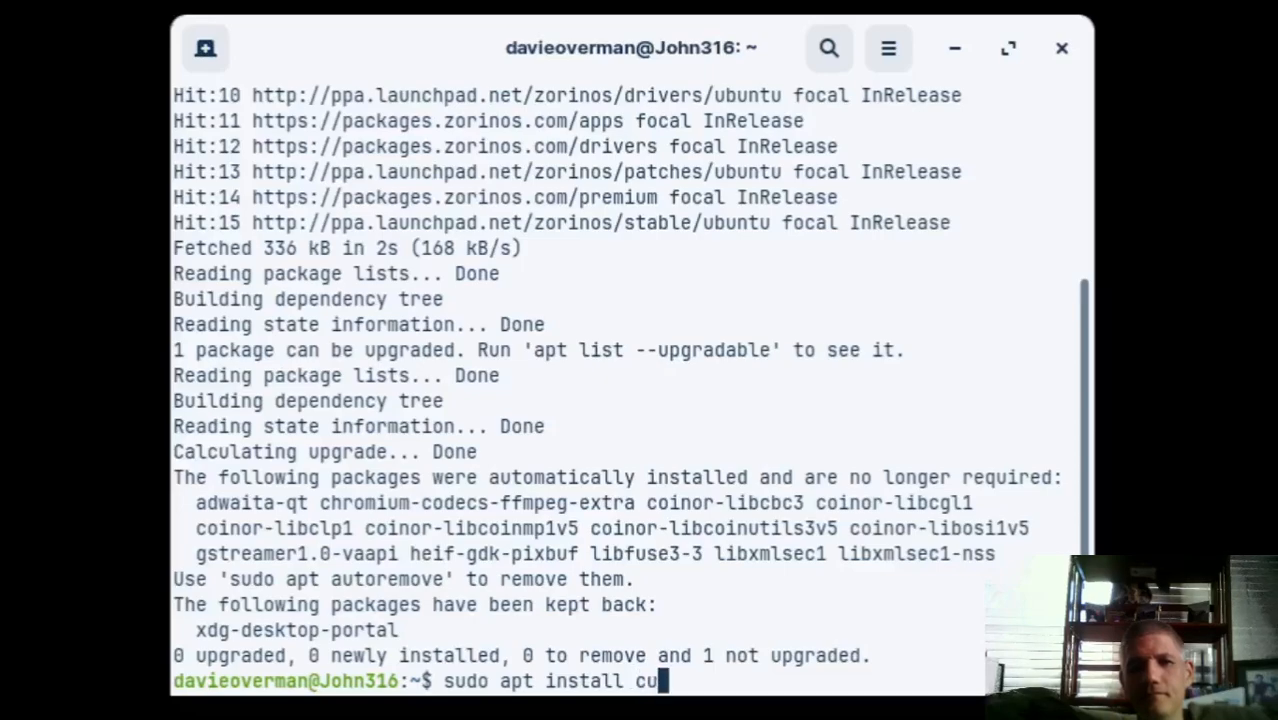
pyautogui.write('bic')
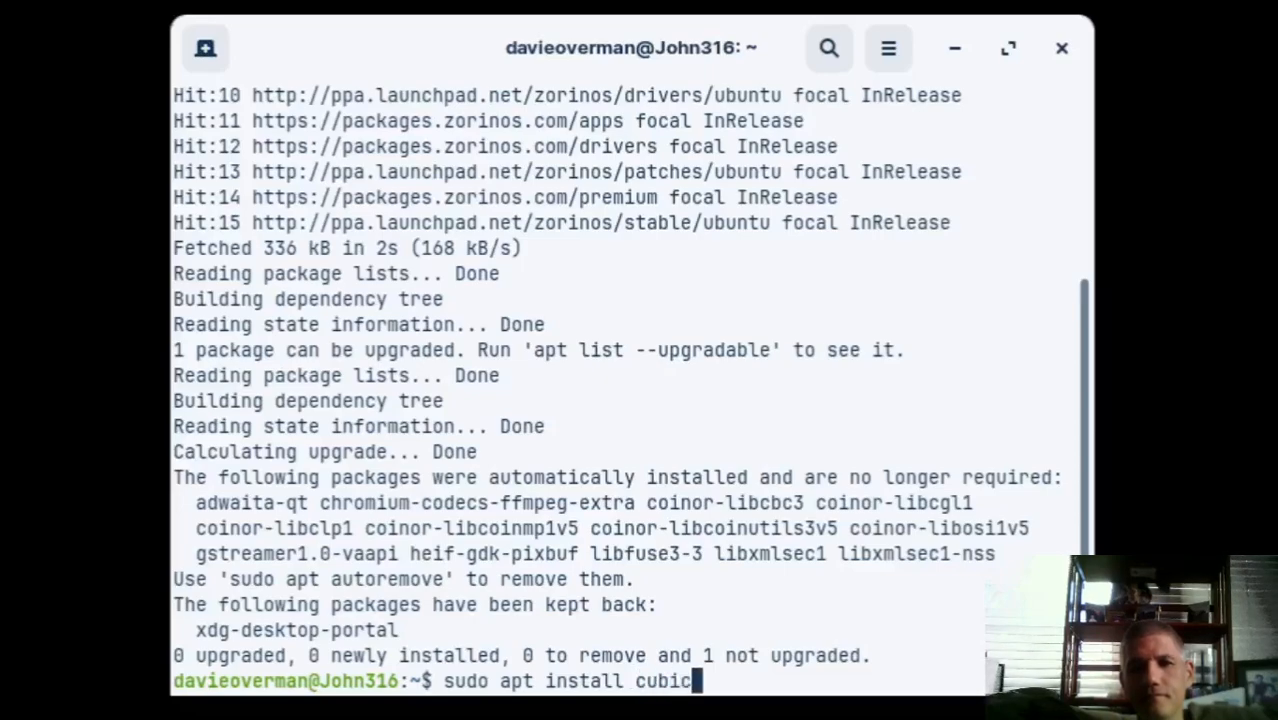
pyautogui.press('Return')
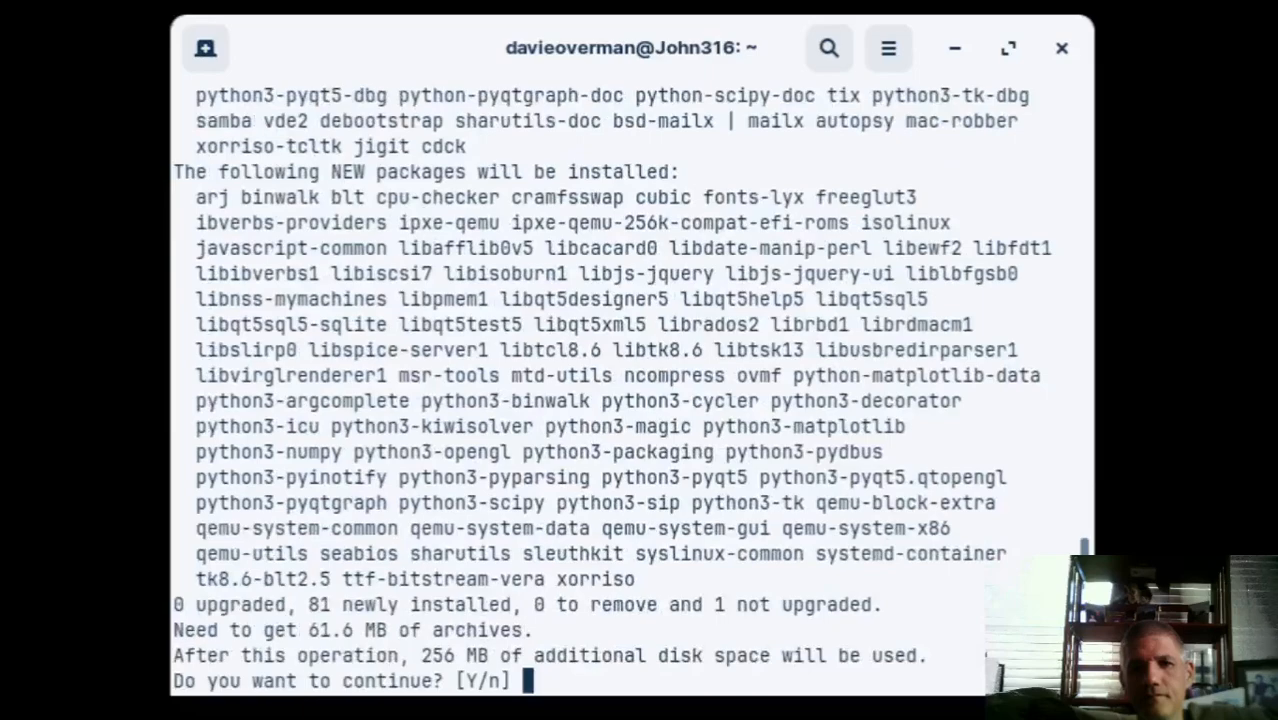
pyautogui.write('y')
pyautogui.press('Return')
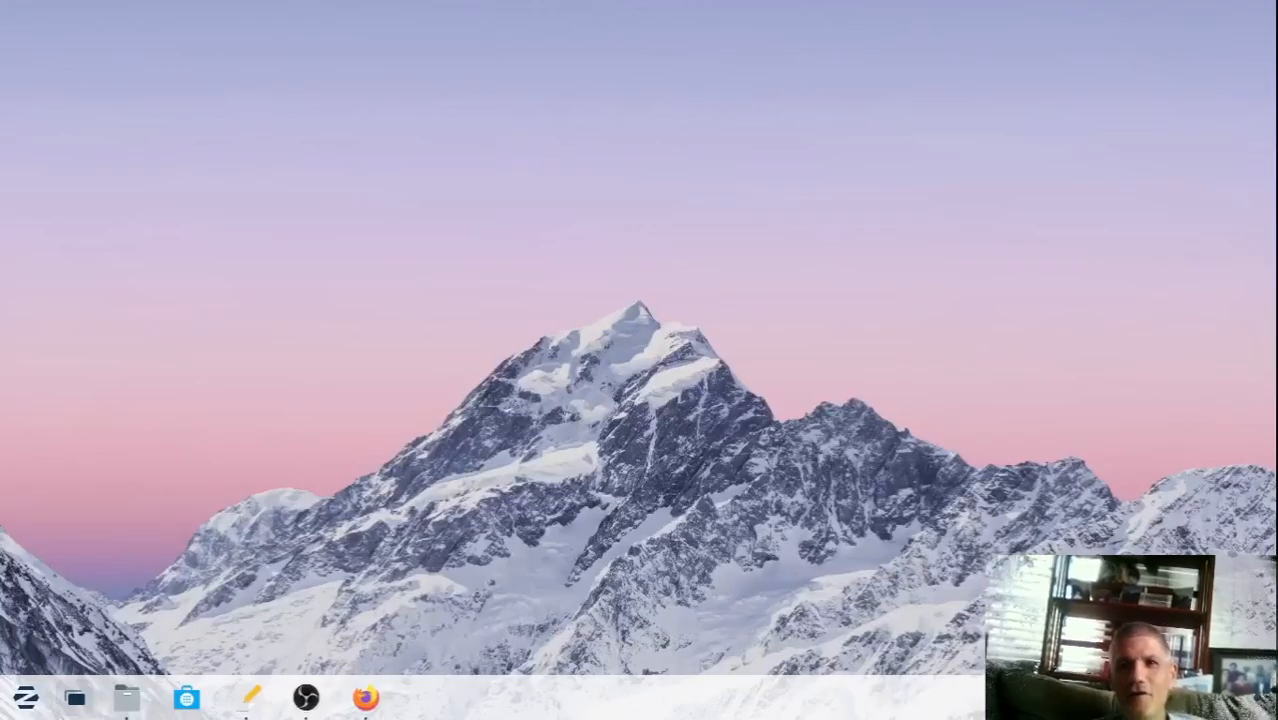
# Launch Cubic from the desktop's application search and open the project directory chooser.
pyautogui.click(18, 708)
pyautogui.write('cubic')
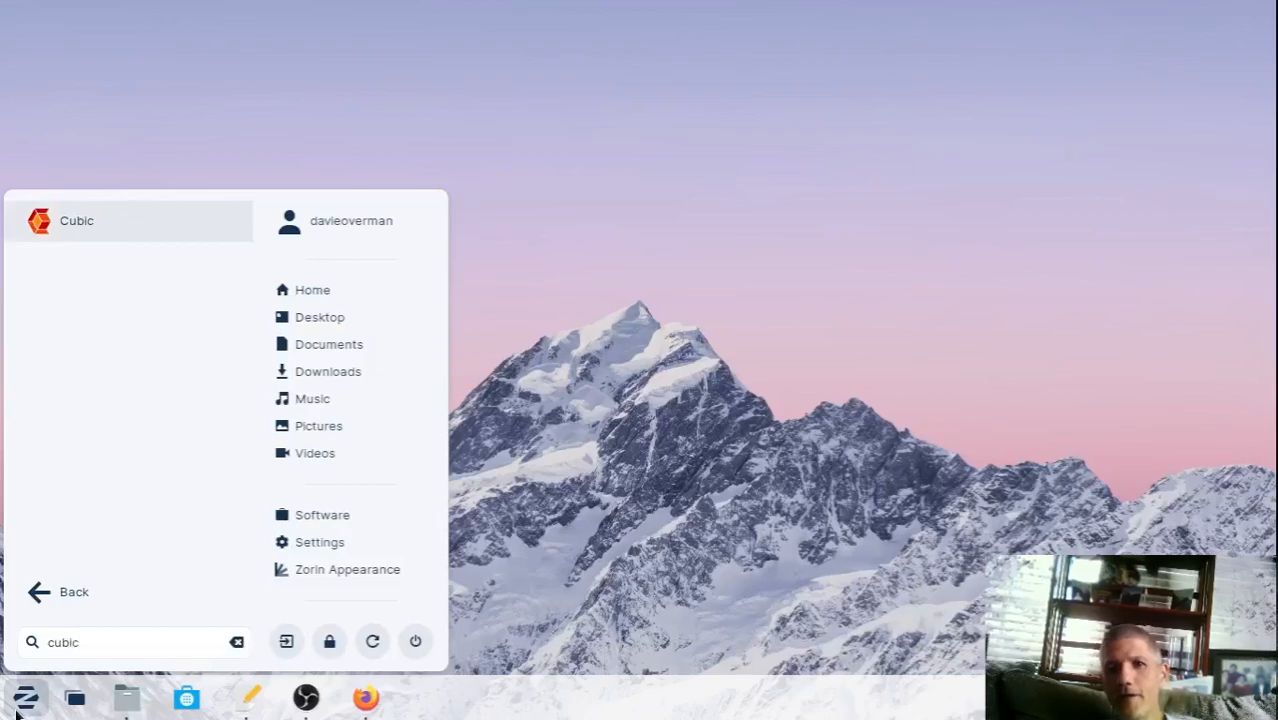
pyautogui.click(71, 218)
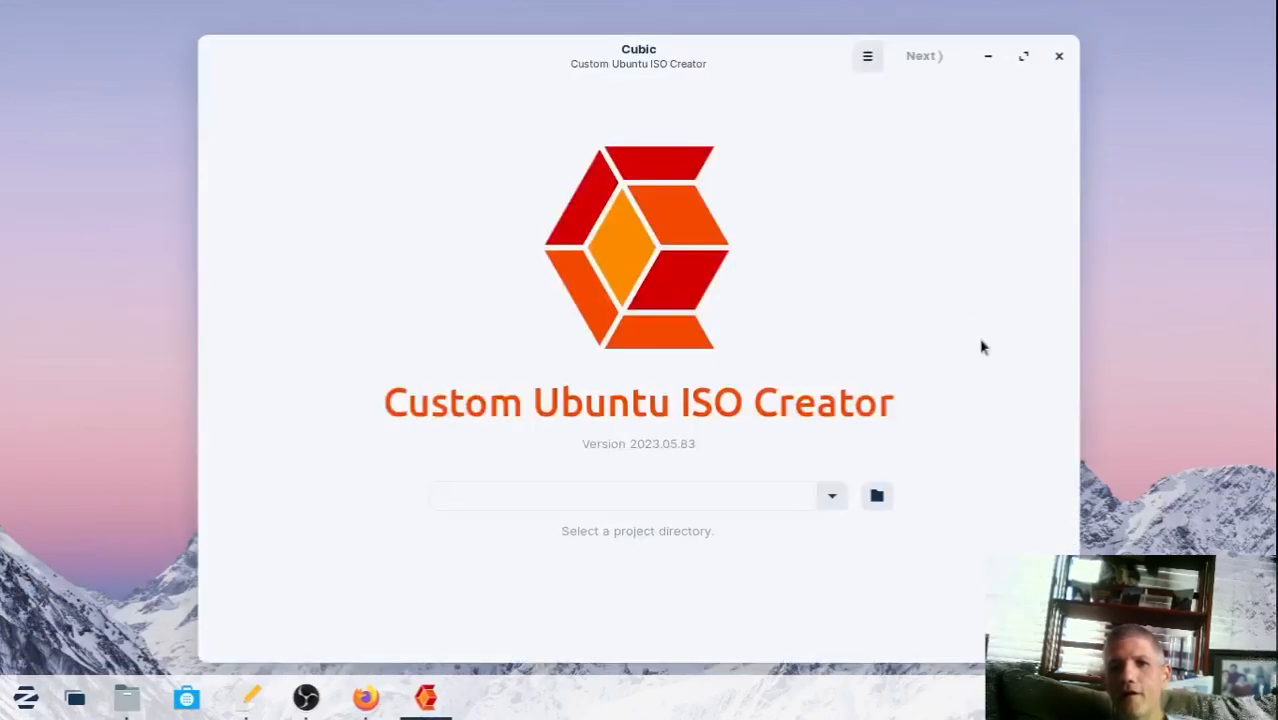
pyautogui.click(885, 499)
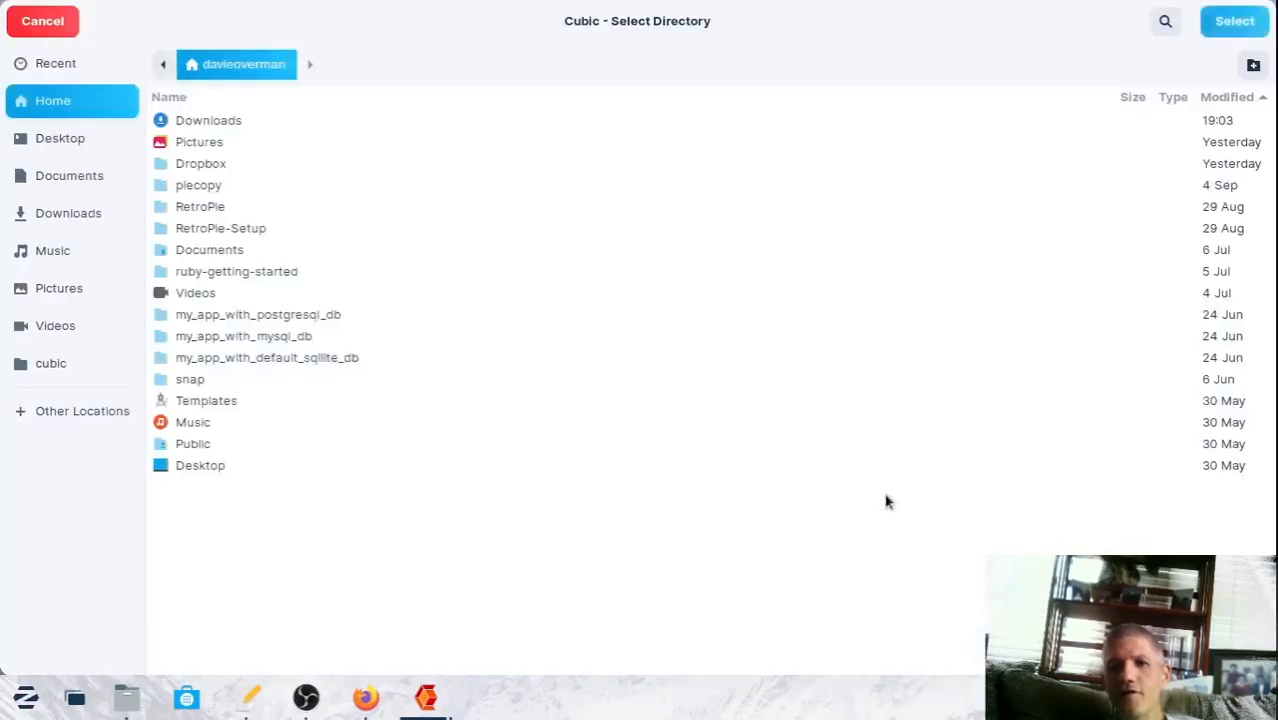
pyautogui.click(1264, 68)
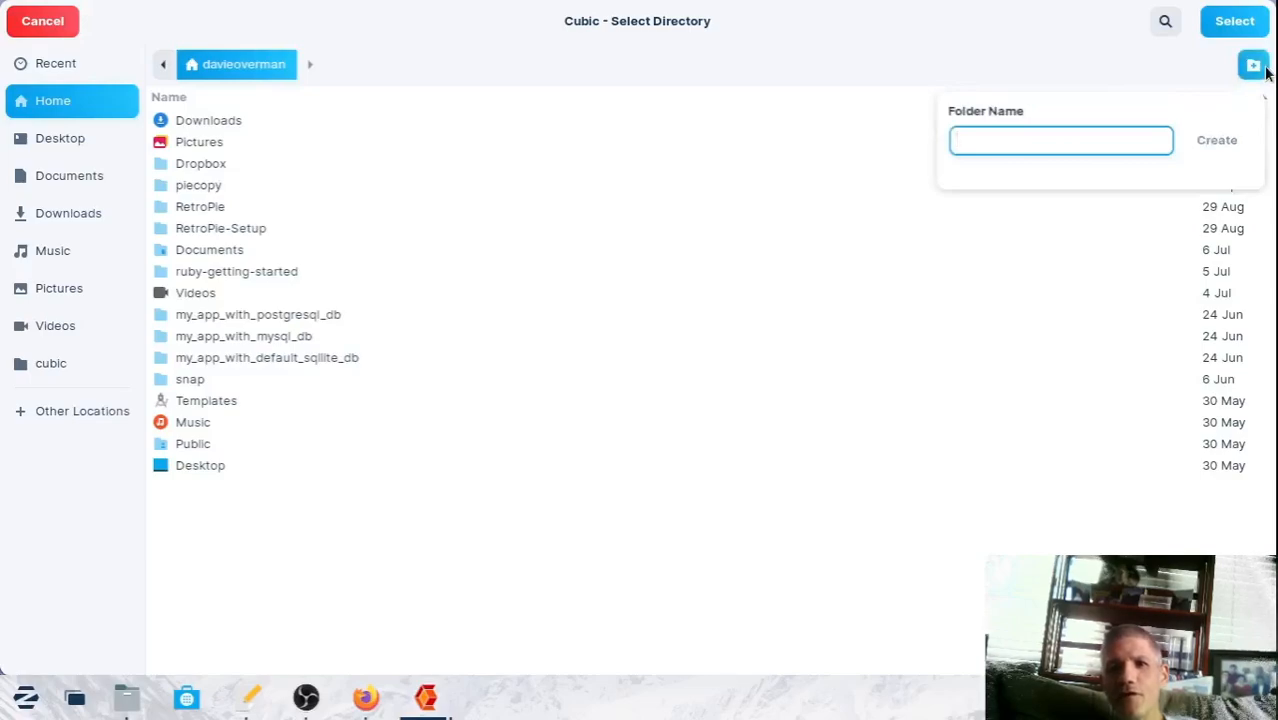
pyautogui.click(1267, 73)
pyautogui.write('C')
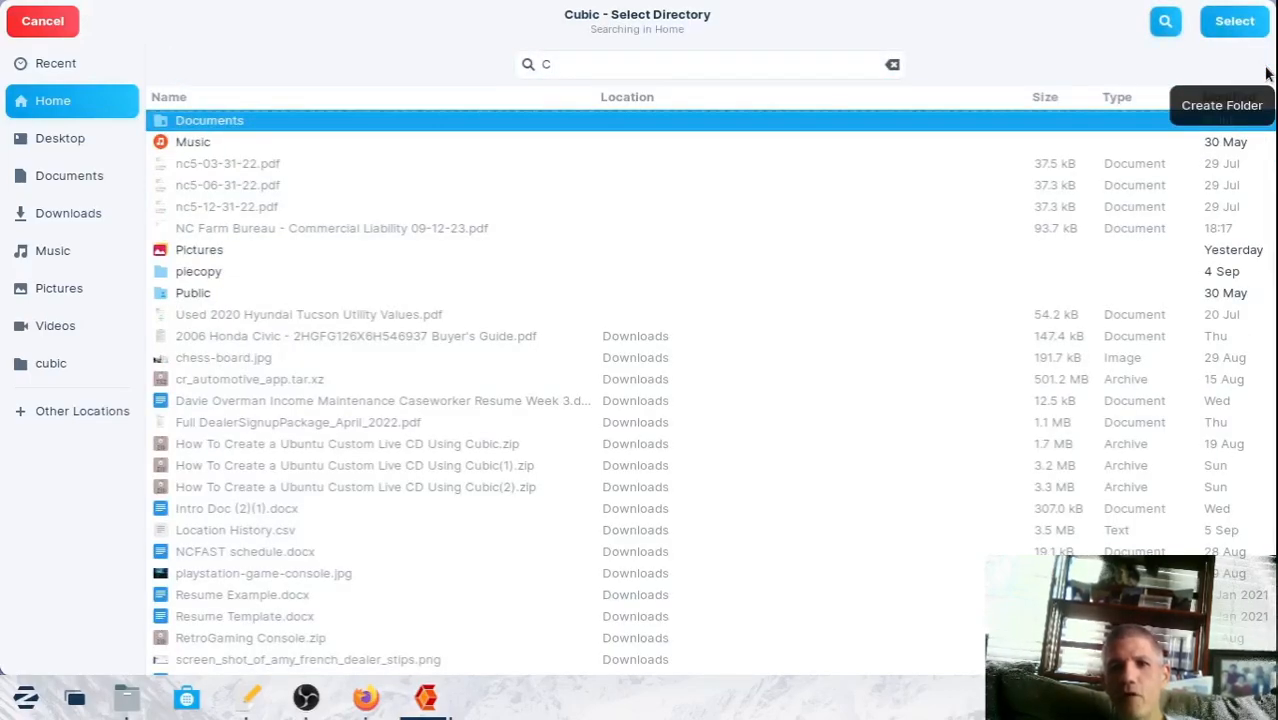
pyautogui.click(762, 63)
pyautogui.press('BackSpace')
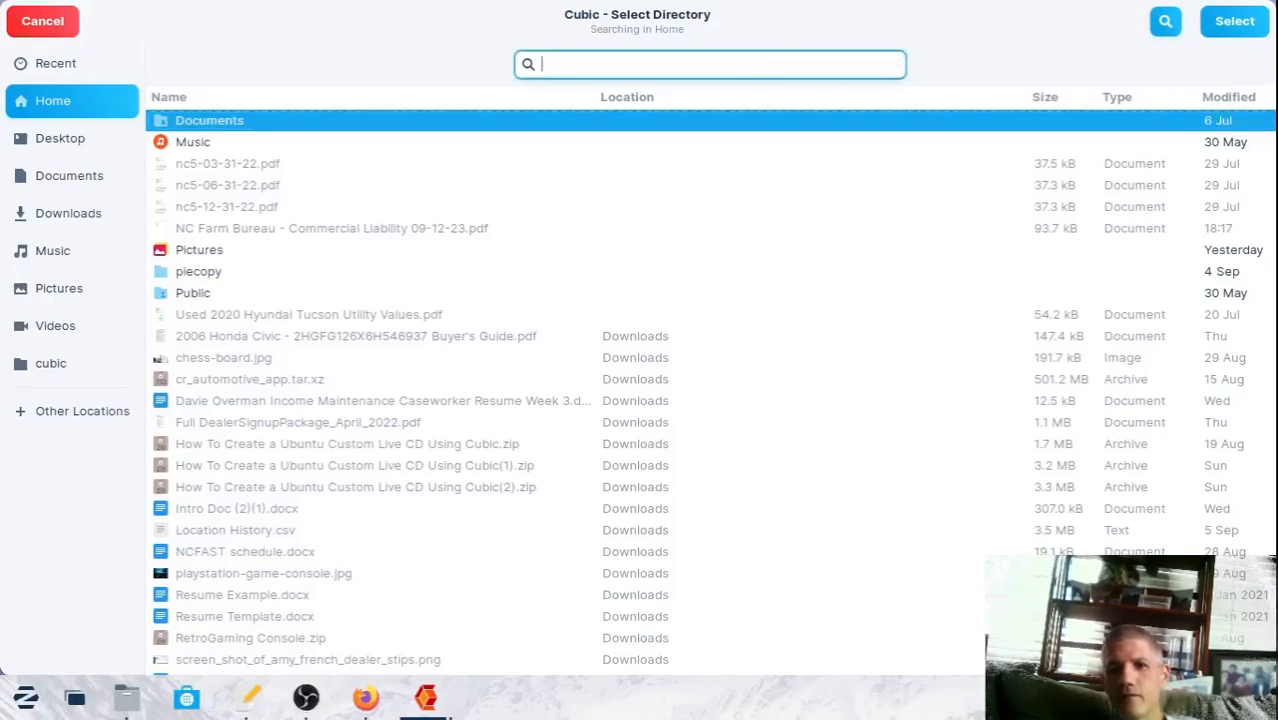
pyautogui.press('Escape')
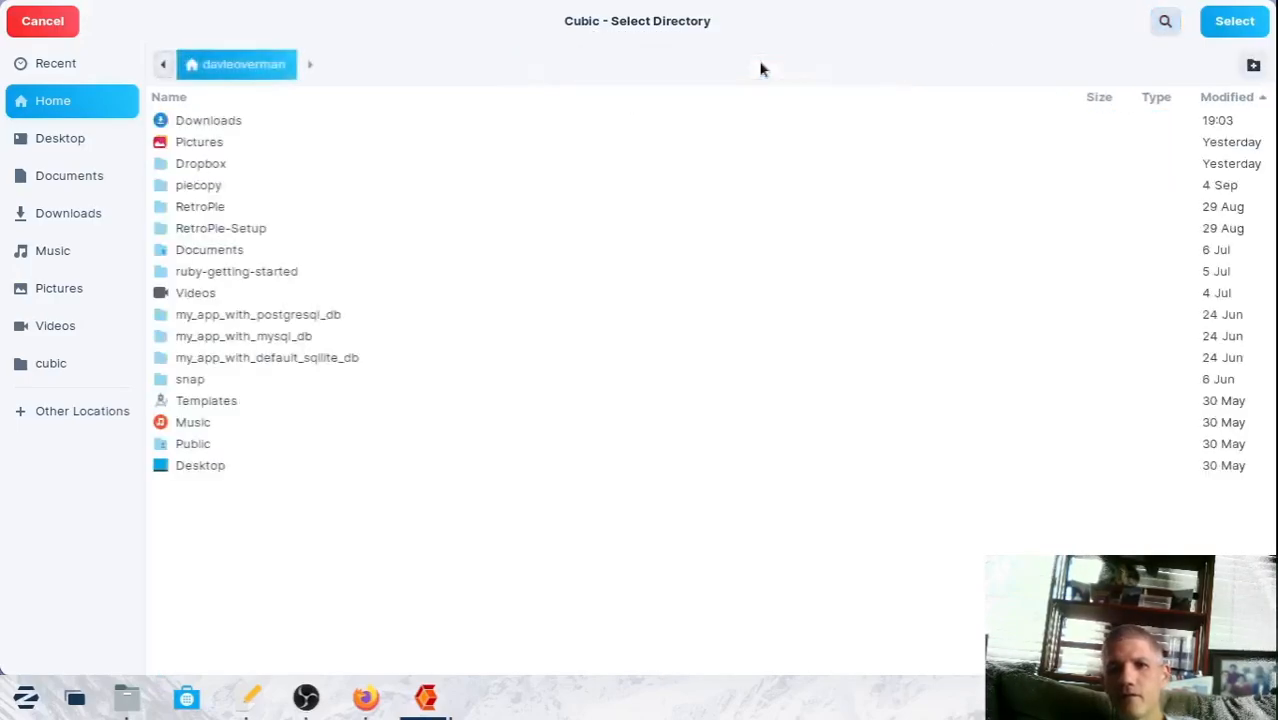
# Create a new folder named Cubic in the home directory.
pyautogui.click(1256, 66)
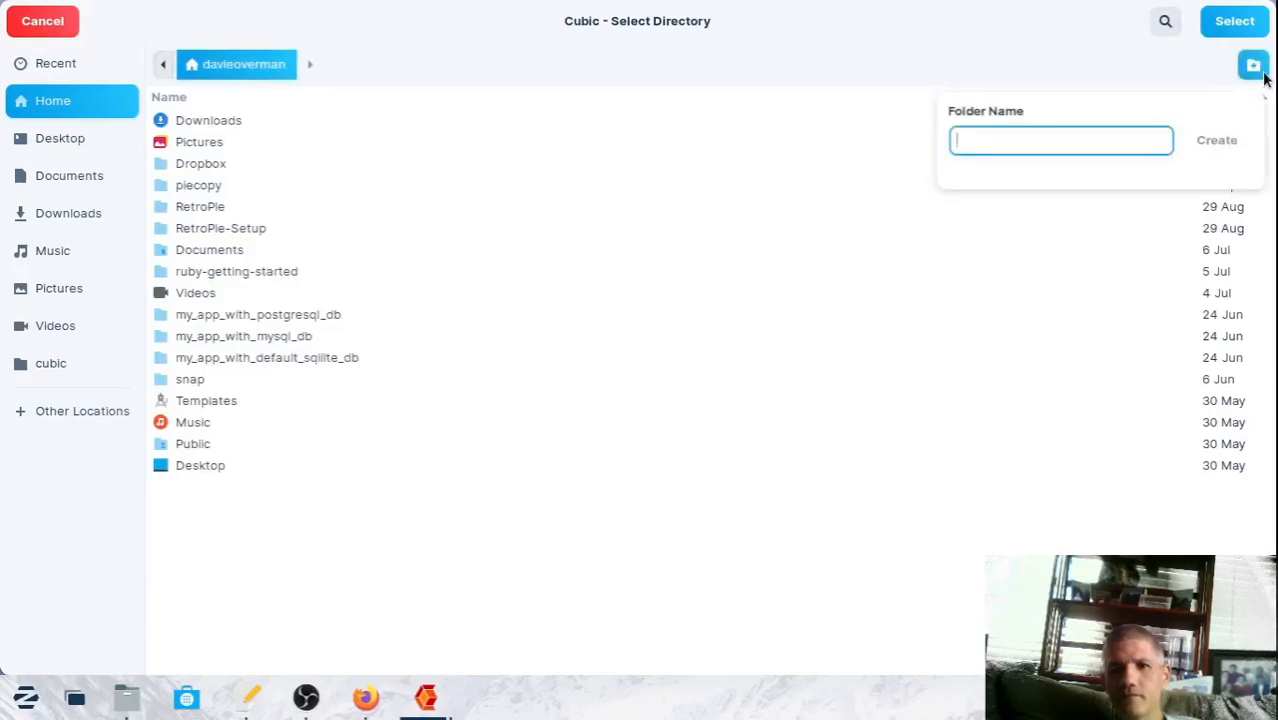
pyautogui.write('x')
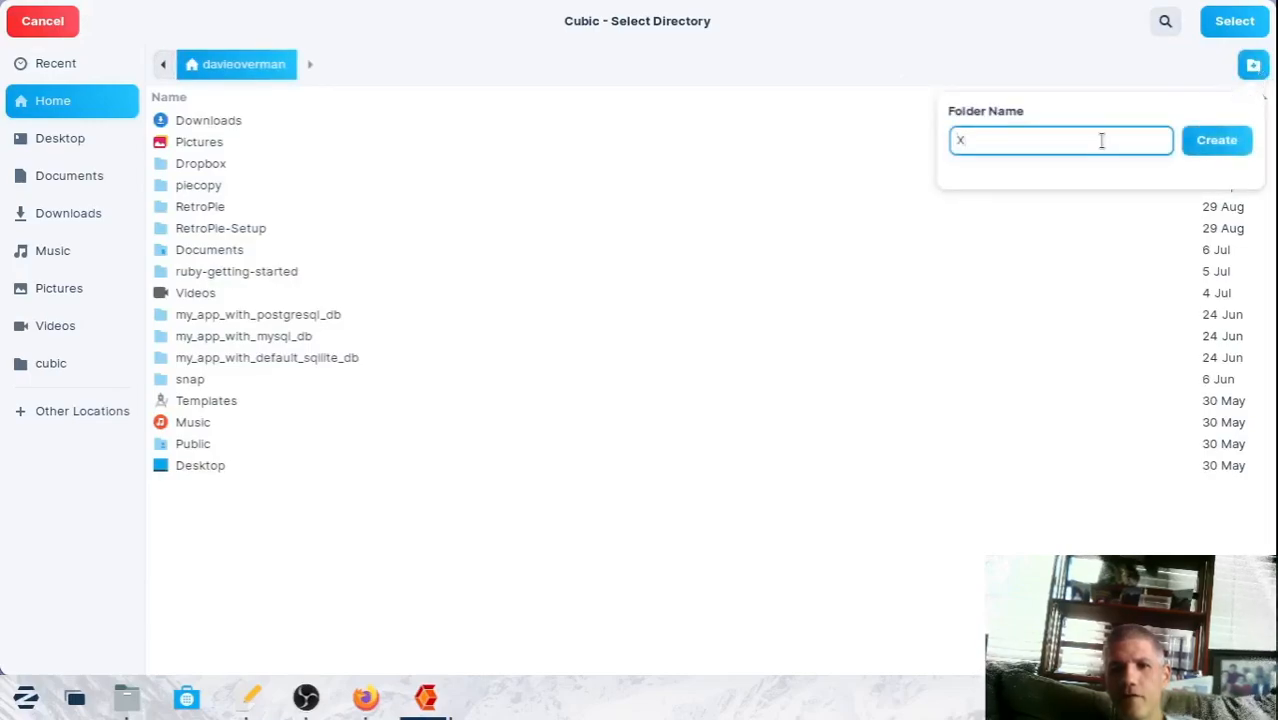
pyautogui.press('BackSpace')
pyautogui.write('C')
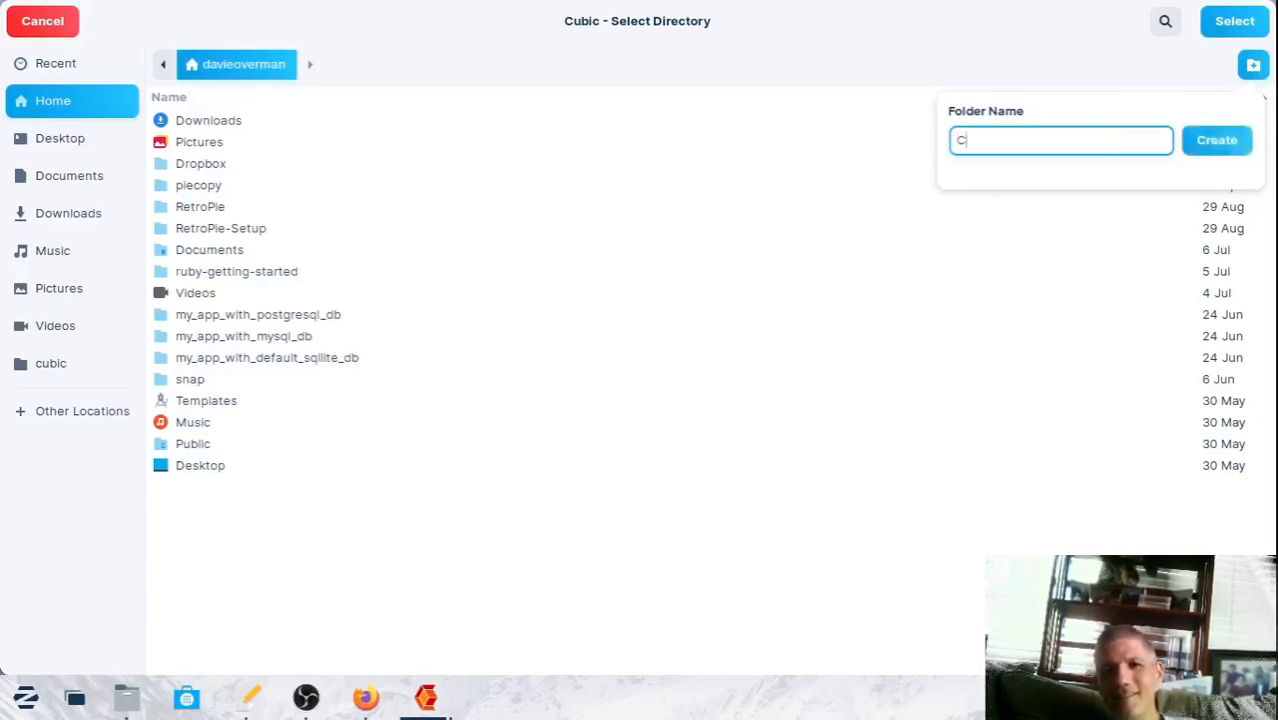
pyautogui.write('ubic')
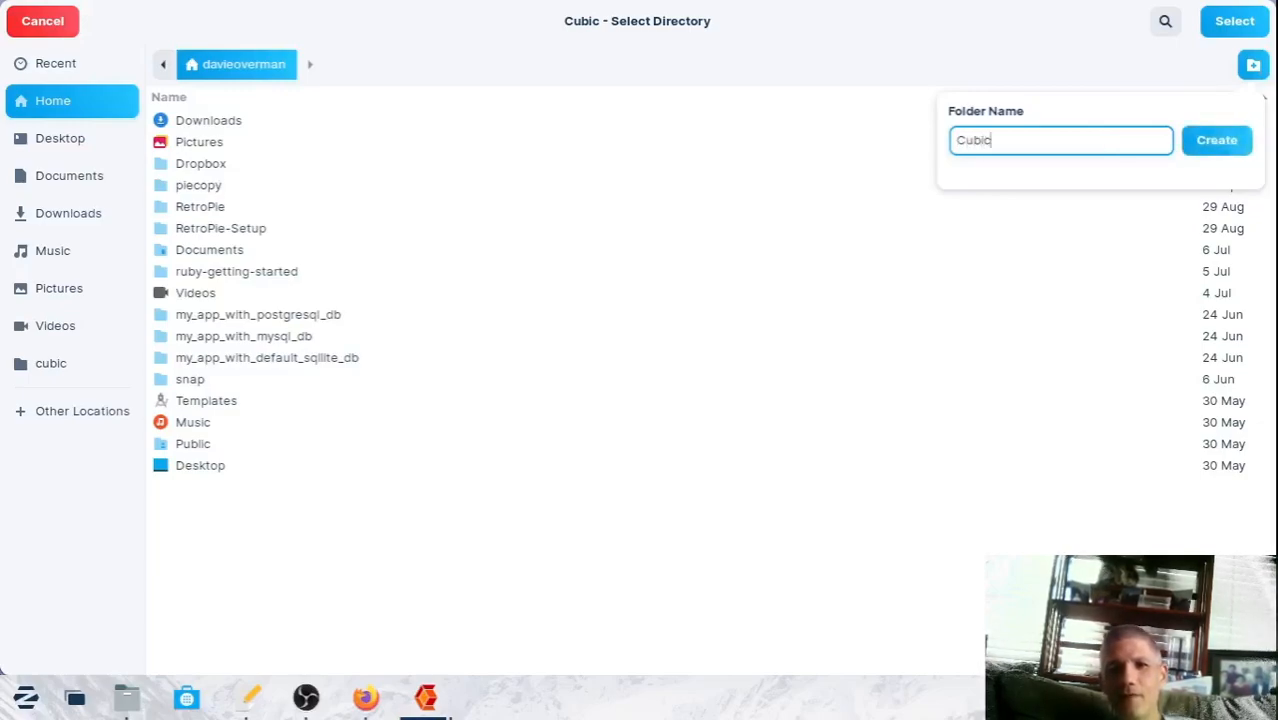
pyautogui.press('Return')
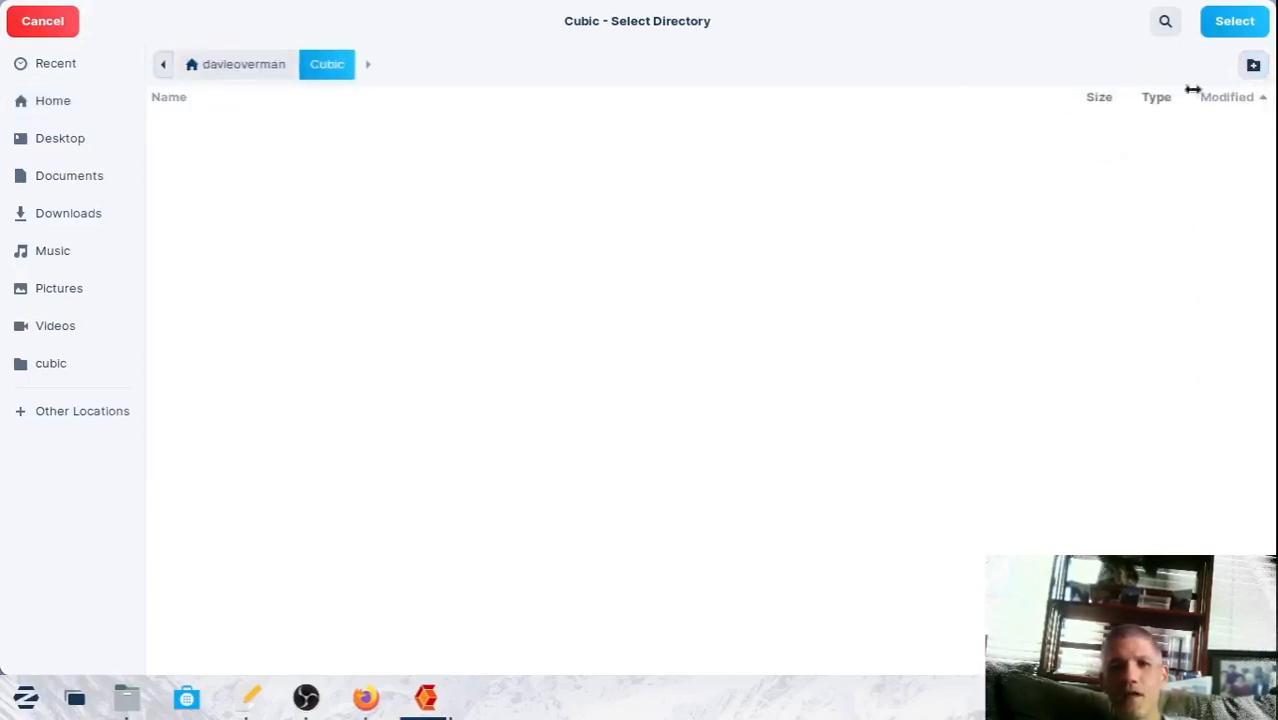
# Create a subfolder named ISOs inside the new Cubic folder.
pyautogui.click(1252, 66)
pyautogui.write('I')
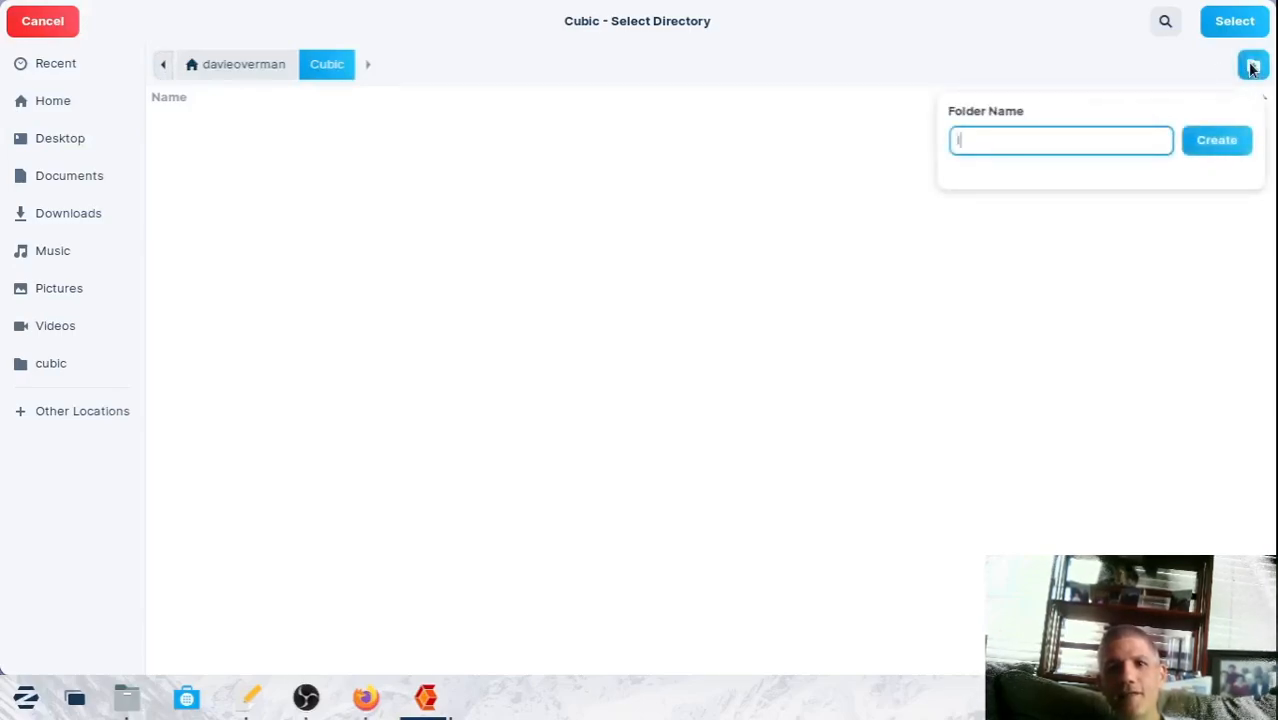
pyautogui.write('SOs')
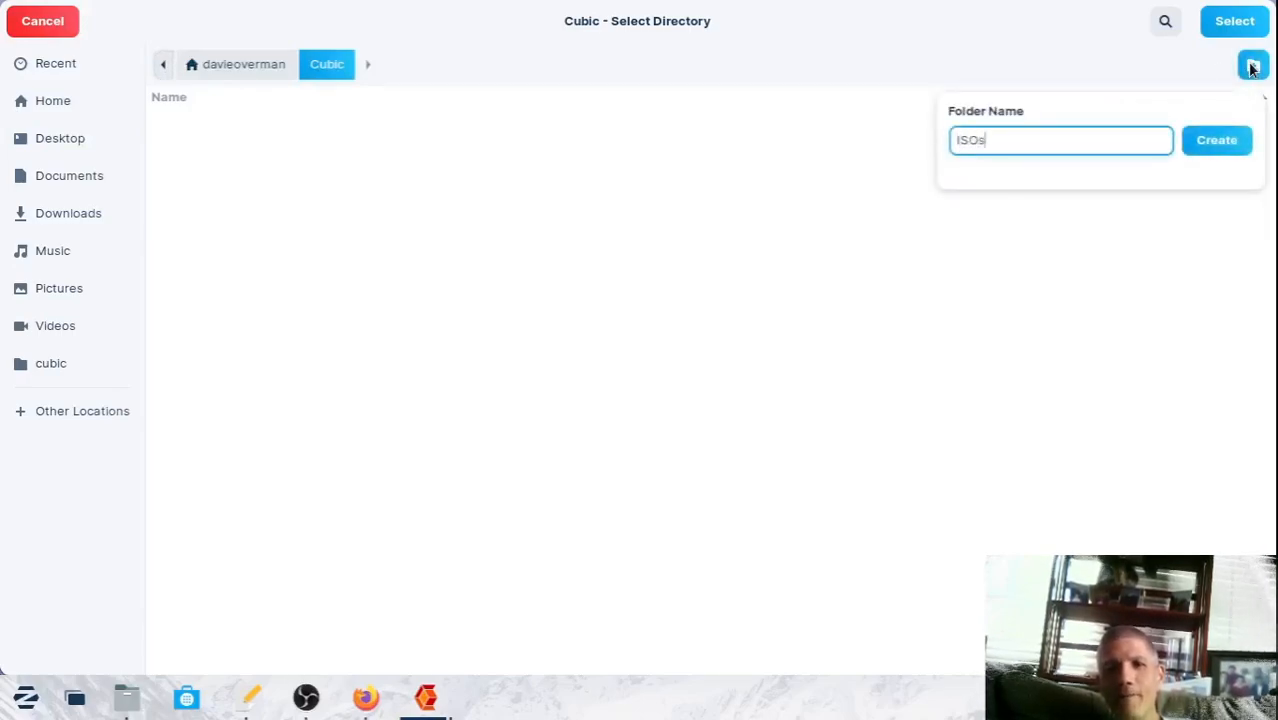
pyautogui.press('Return')
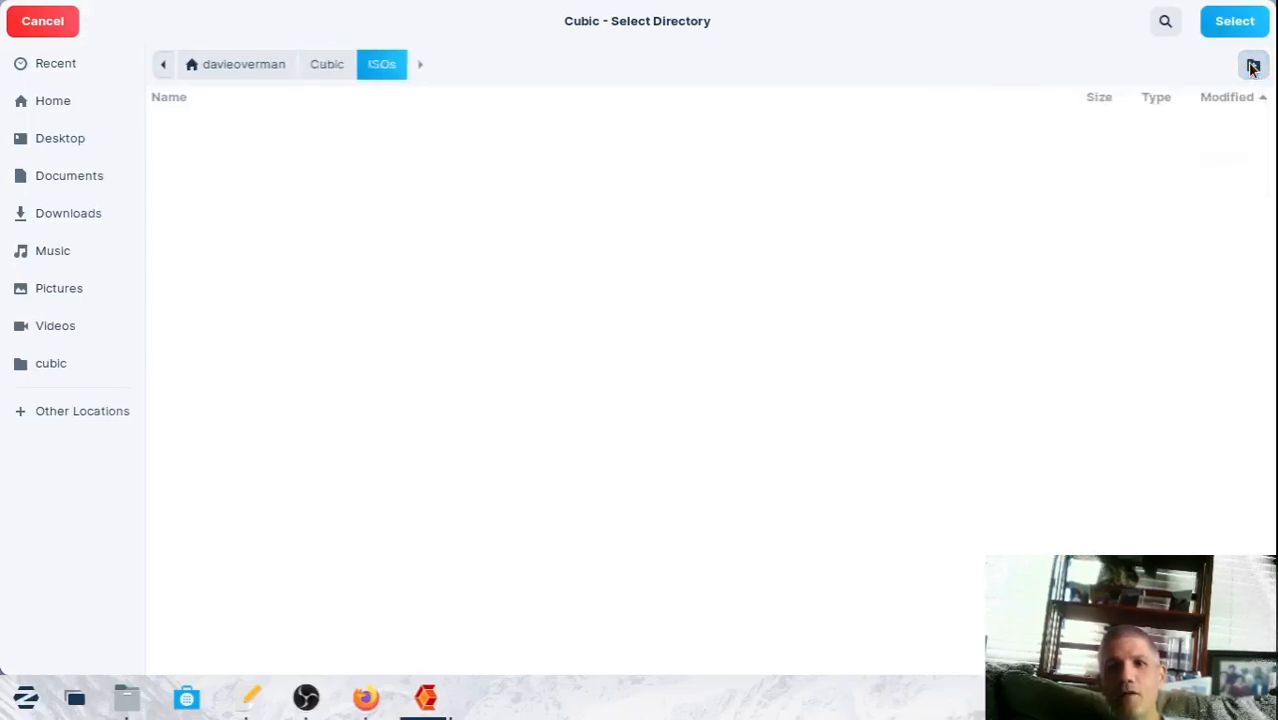
# Create a RetroPie folder inside ISOs and choose it as the Cubic project directory.
pyautogui.click(1251, 65)
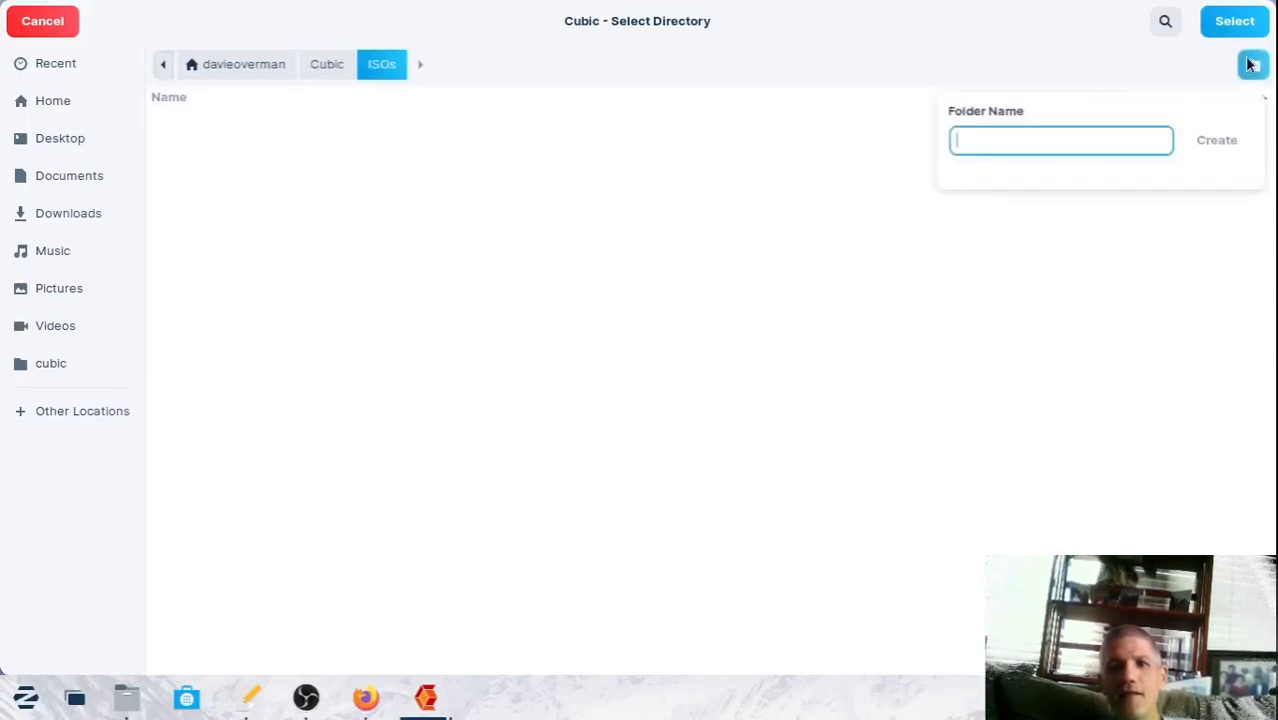
pyautogui.write('etro')
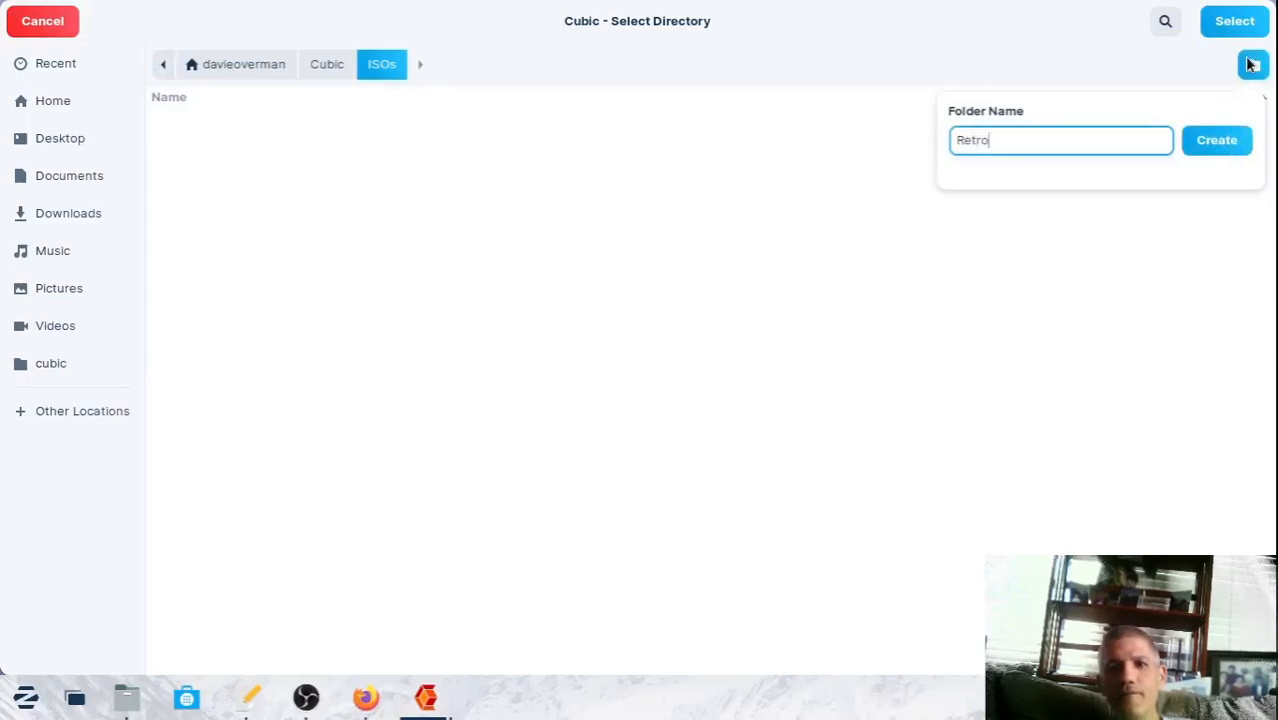
pyautogui.write('Pie')
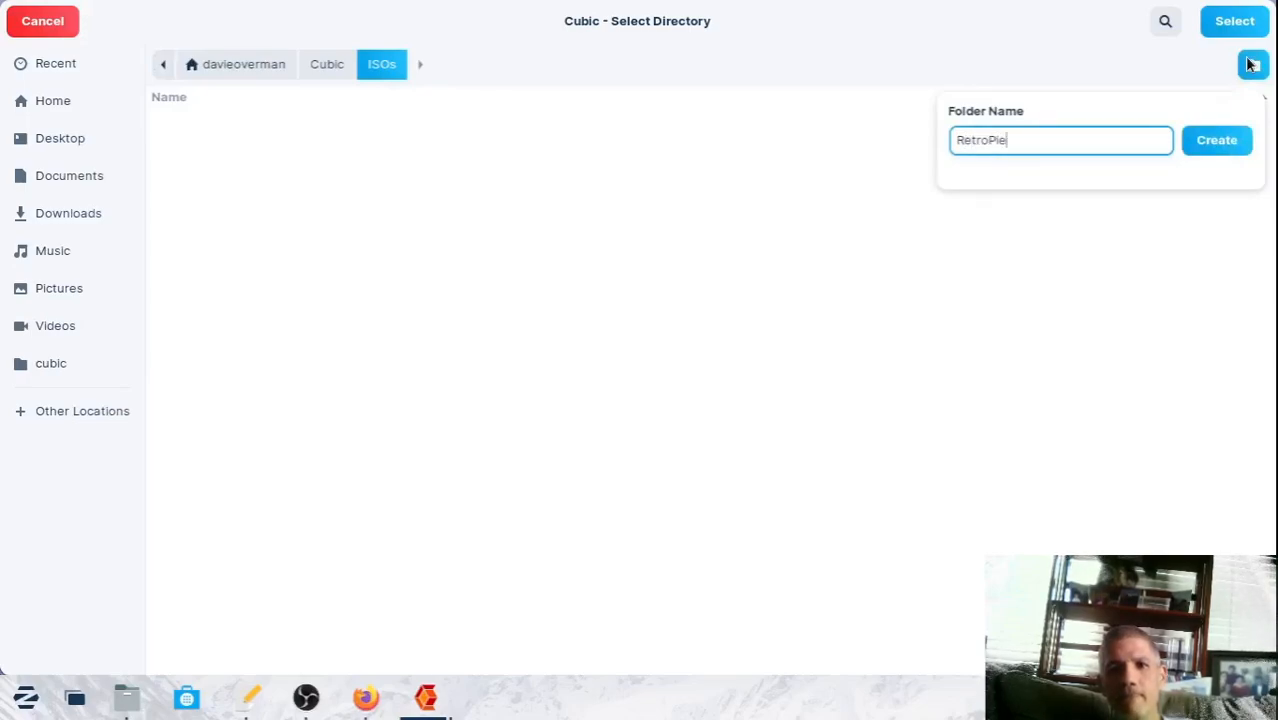
pyautogui.press('Return')
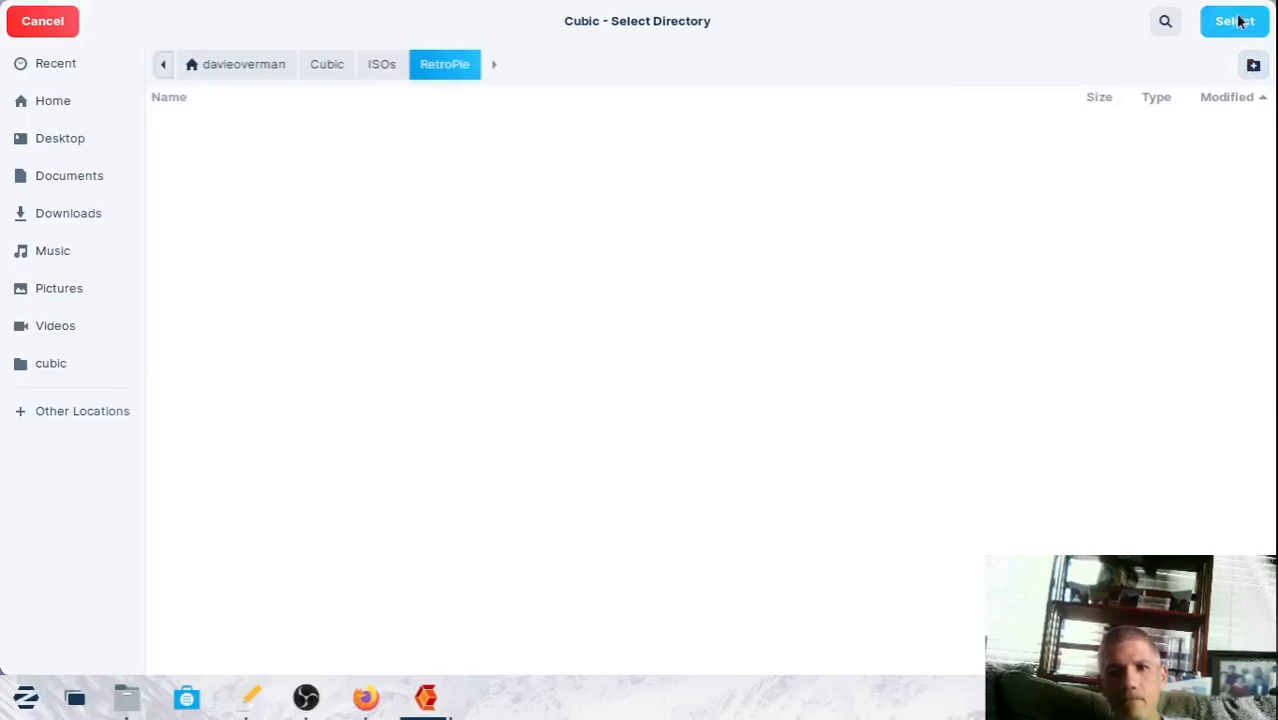
pyautogui.click(1238, 21)
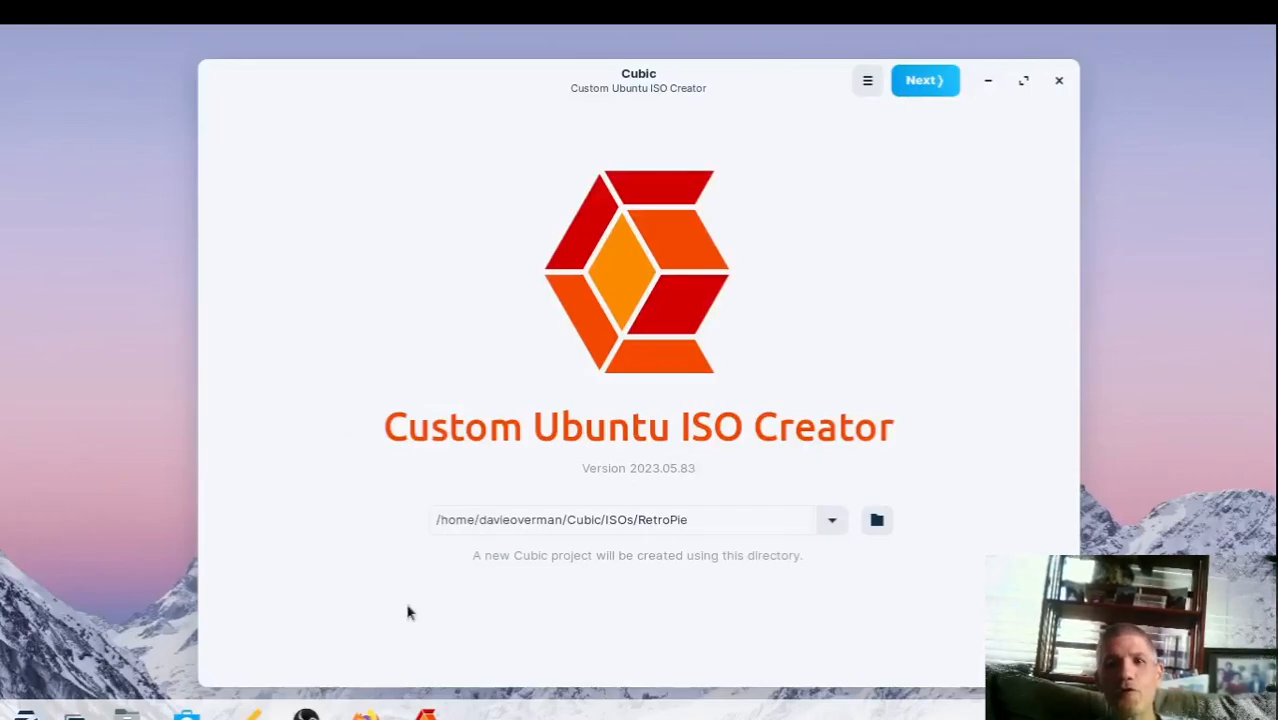
pyautogui.click(366, 712)
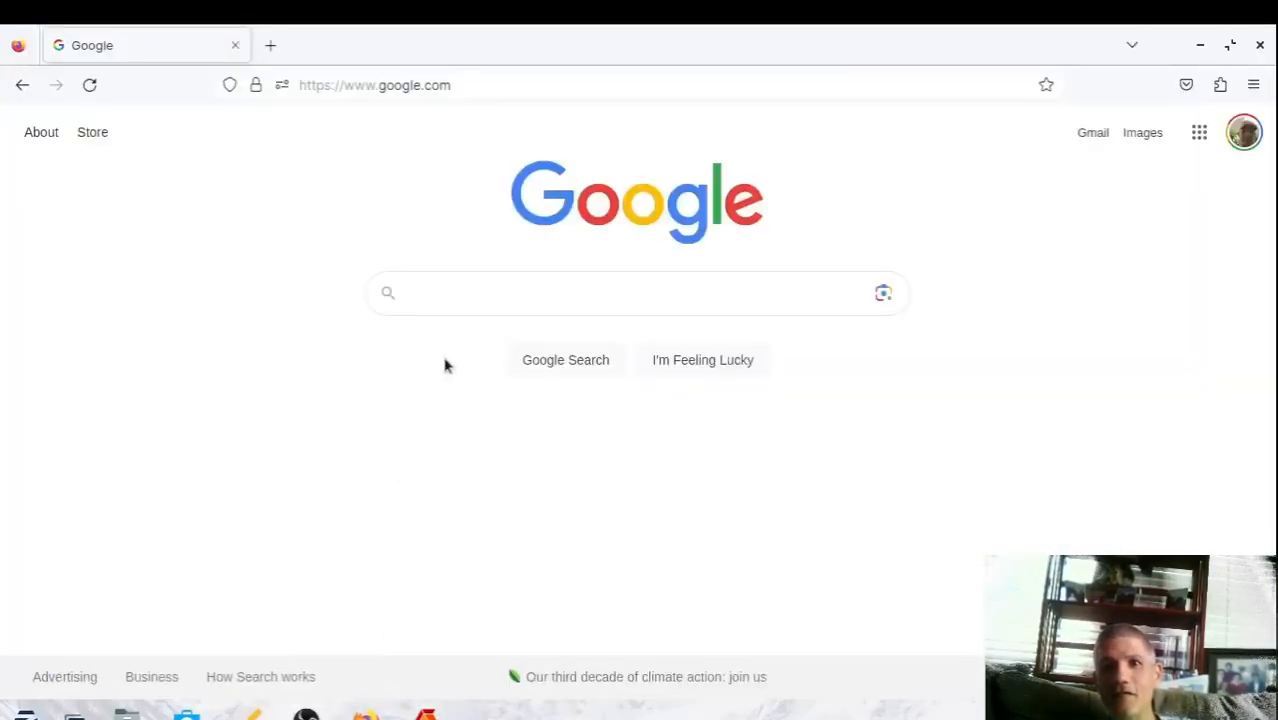
pyautogui.click(453, 79)
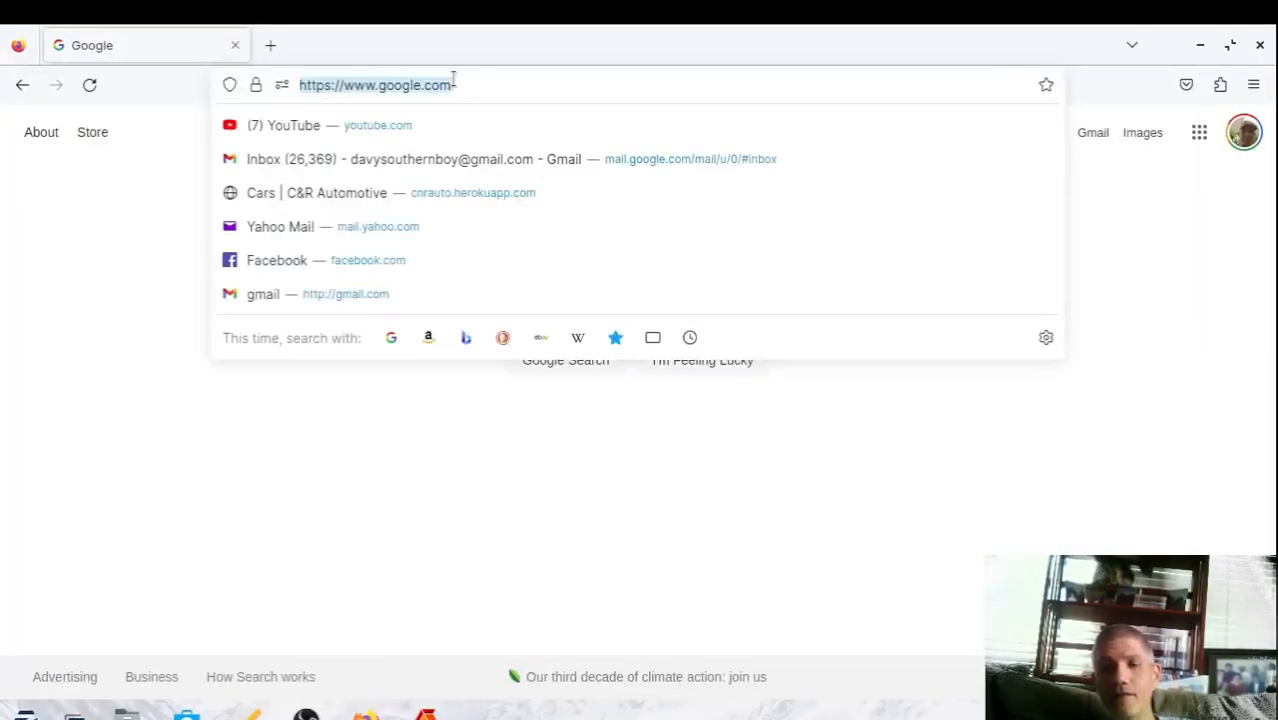
pyautogui.write('www.')
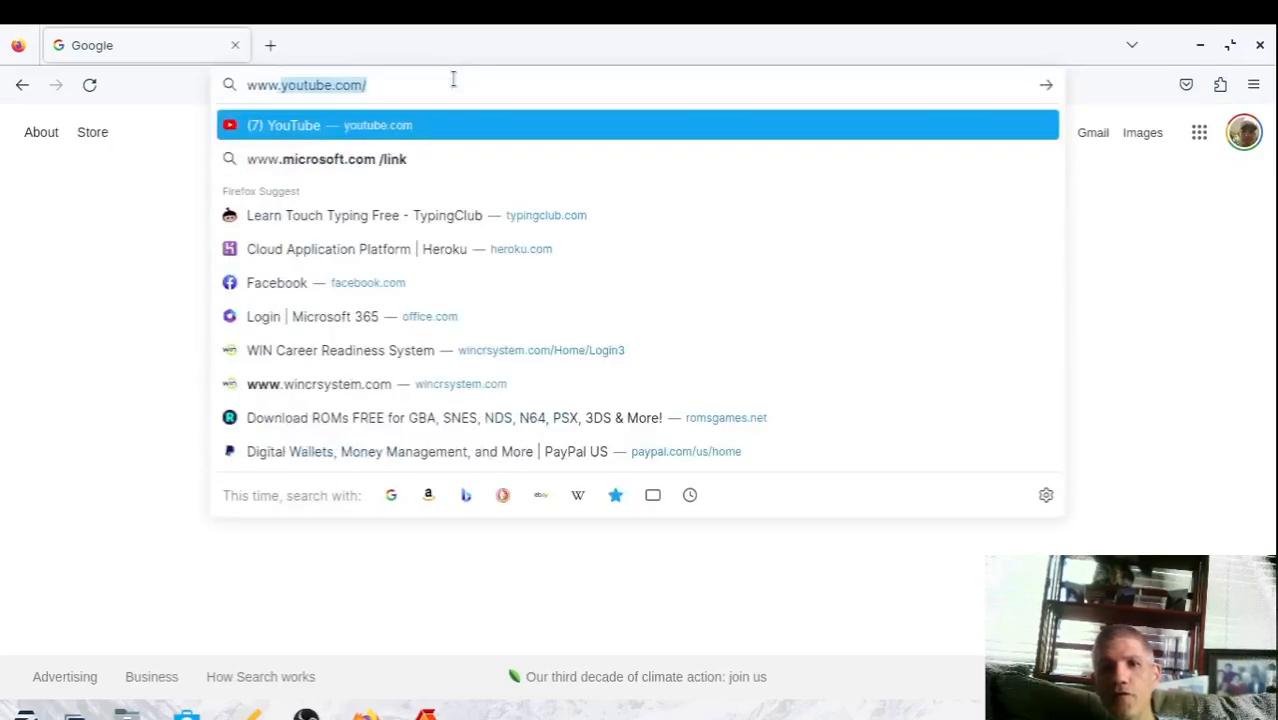
pyautogui.write('zor')
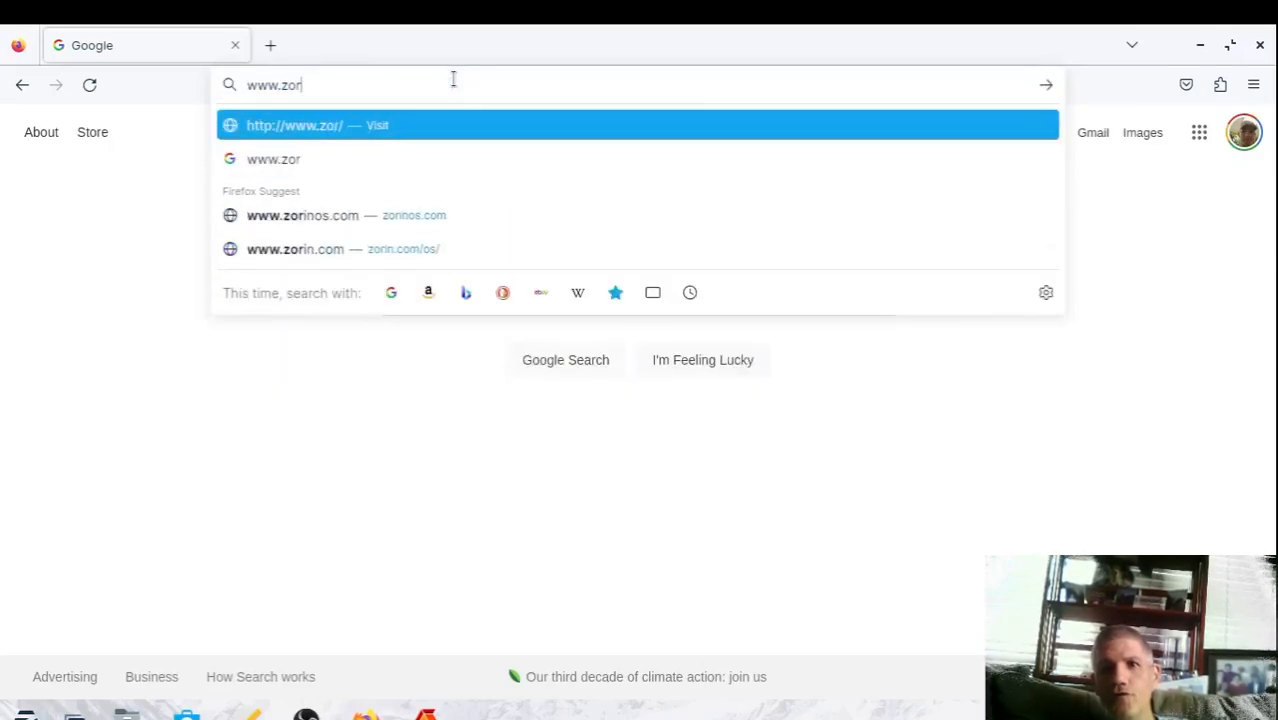
pyautogui.write('inos')
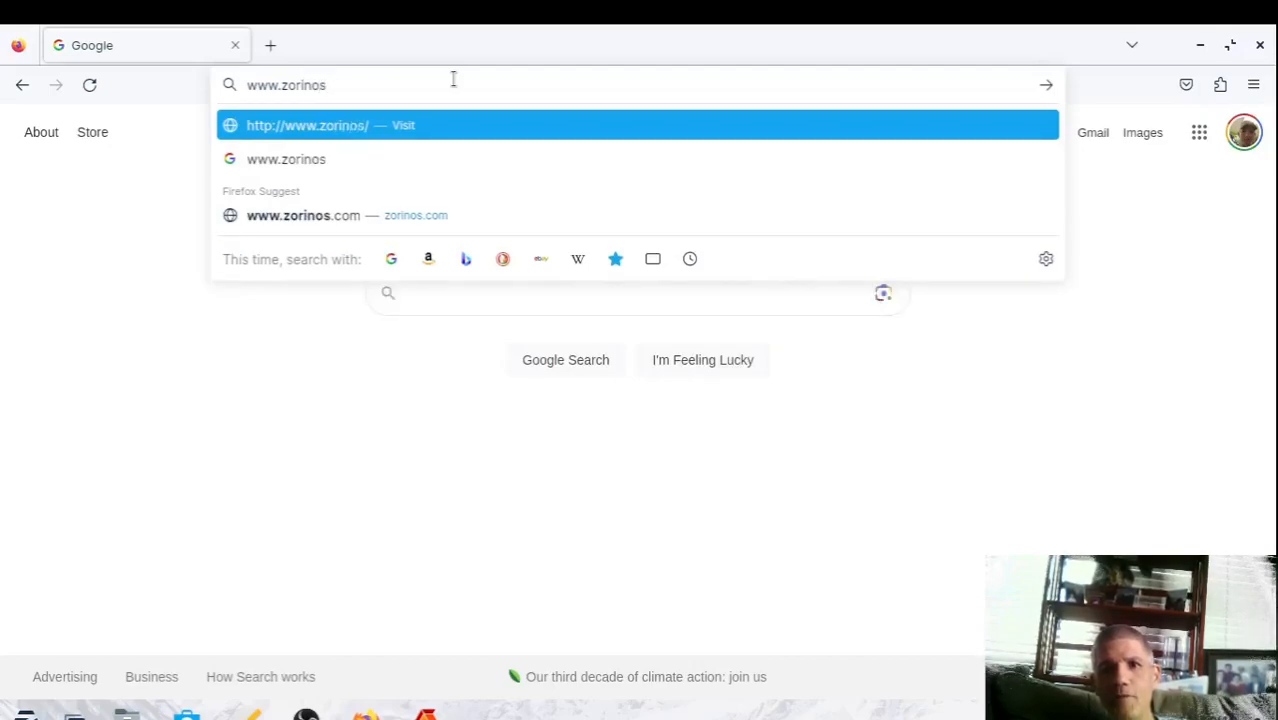
pyautogui.write('.com')
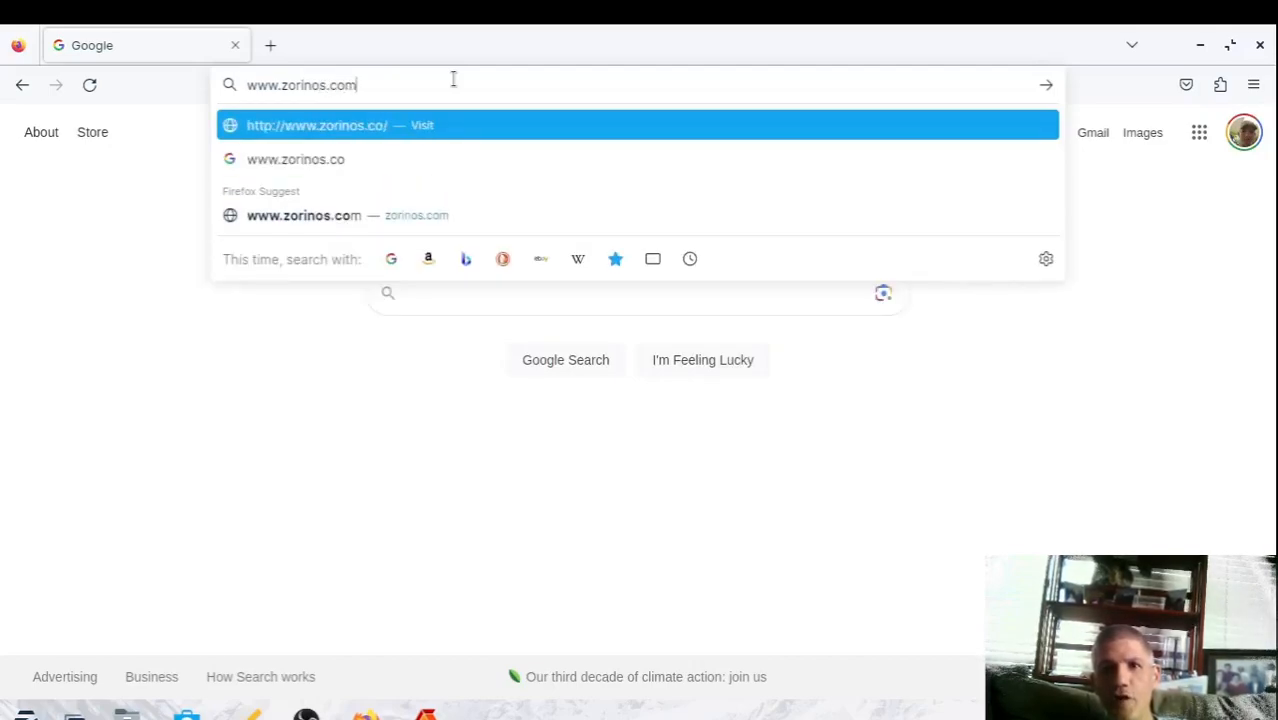
pyautogui.press('Return')
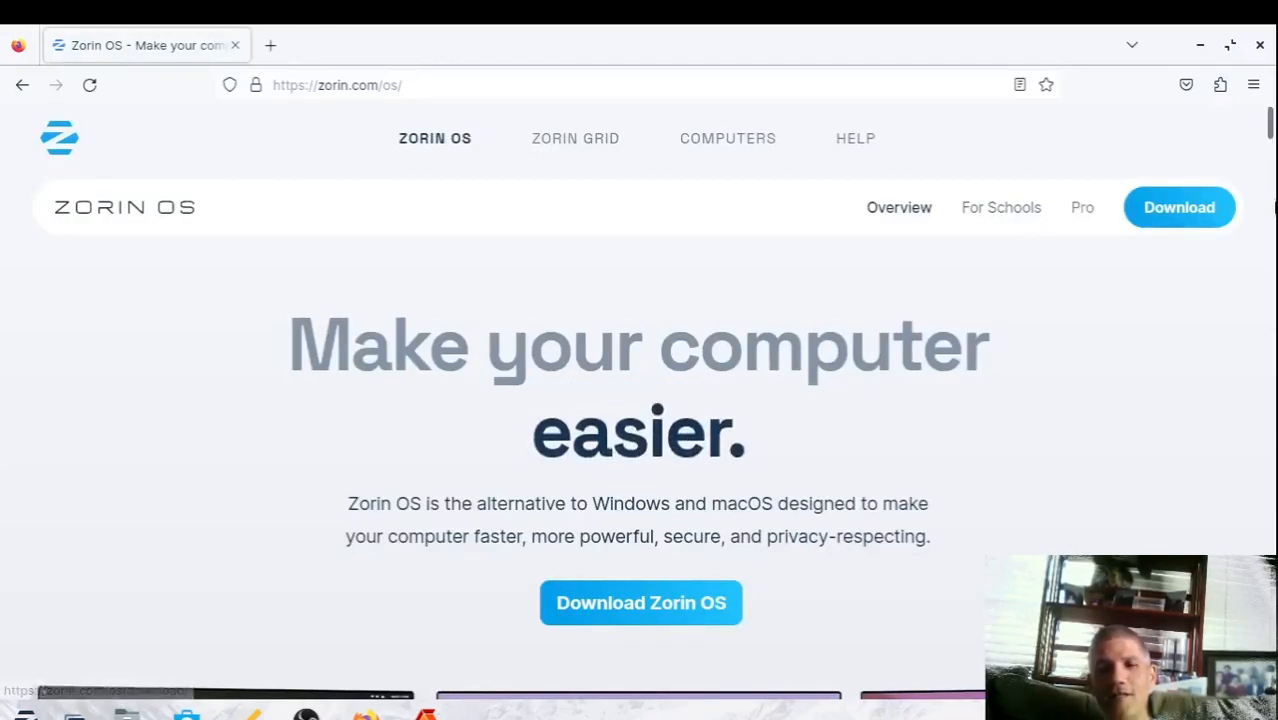
pyautogui.click(1220, 205)
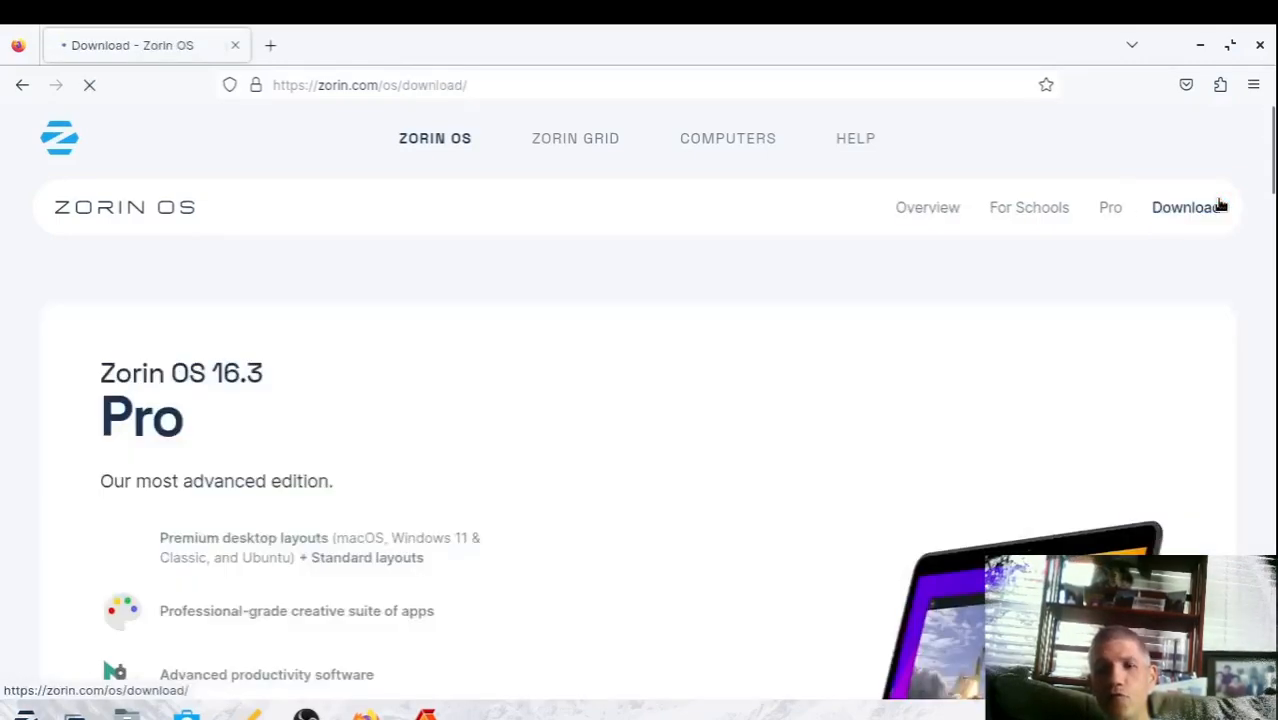
pyautogui.moveTo(1273, 180); pyautogui.dragTo(1275, 381)
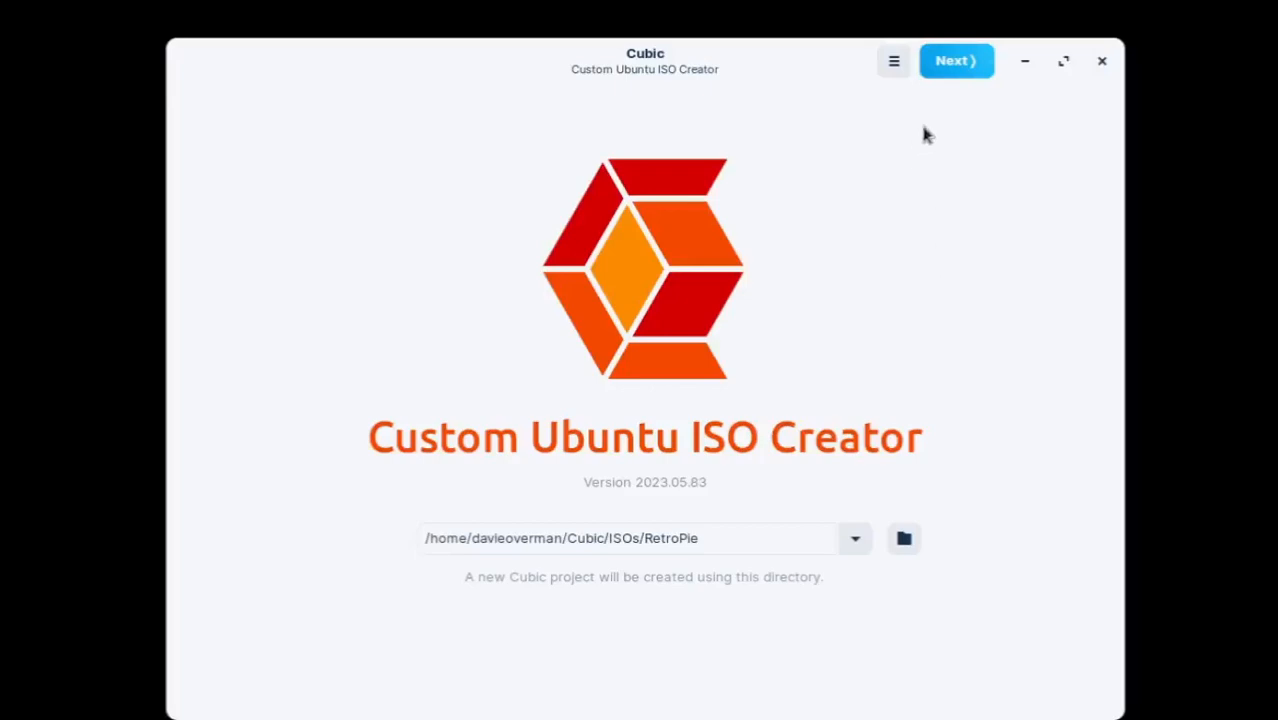
# Continue with the RetroPie project directory in Cubic and choose Zorin-OS-16.3-Core-64-bit.iso from Downloads as the original disk image.
pyautogui.click(955, 60)
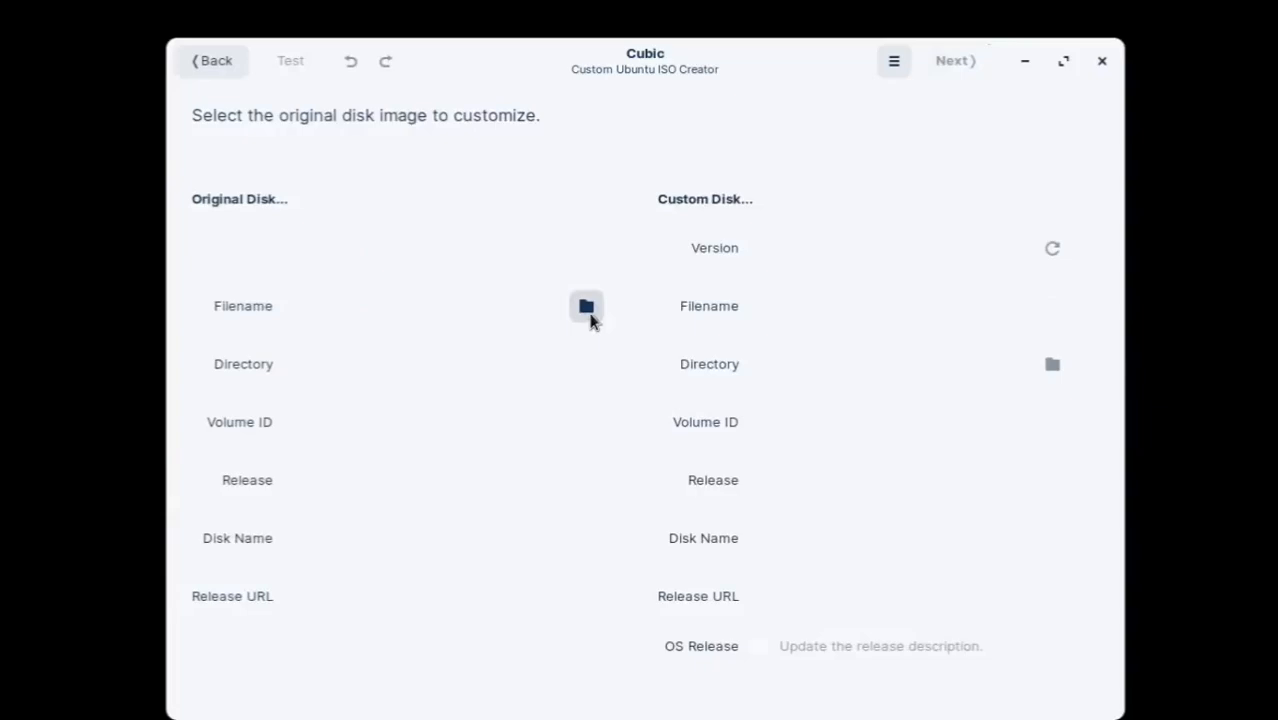
pyautogui.click(587, 307)
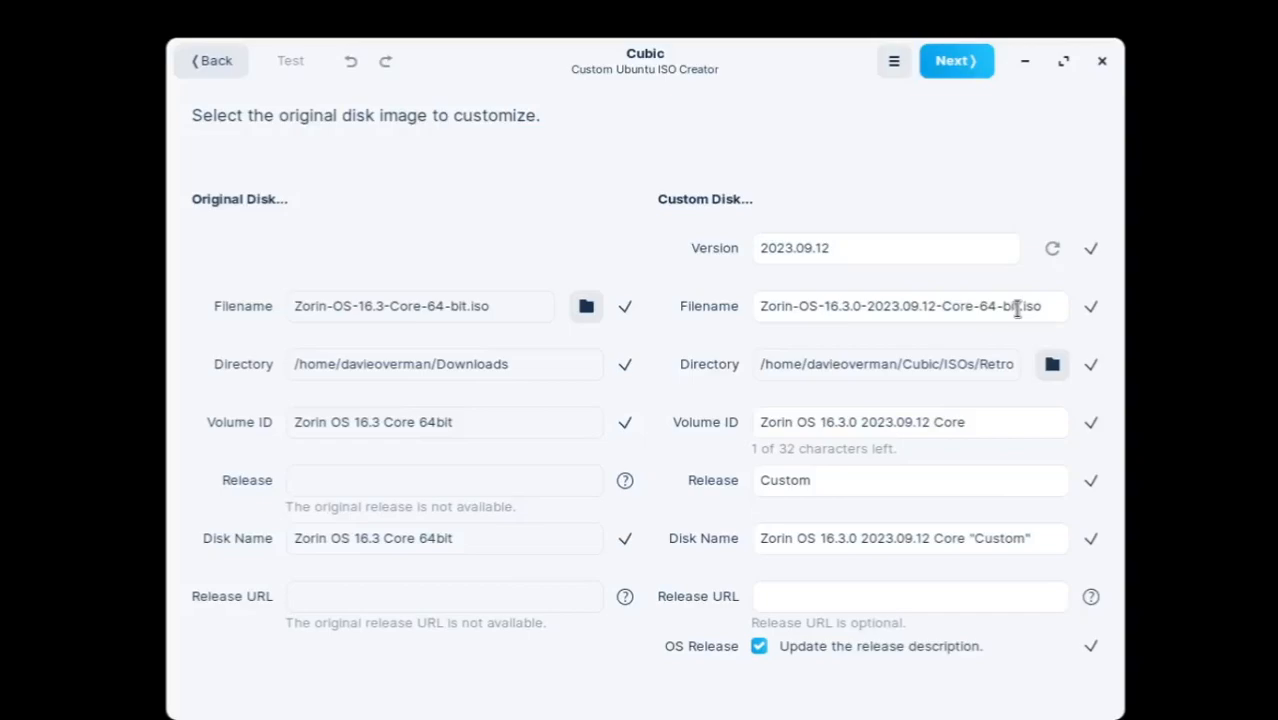
# Change the custom disk's filename to Zorin-OS-16.3.0-Core-64-bit-Plus-RetroPie.iso, without the date.
pyautogui.click(936, 306)
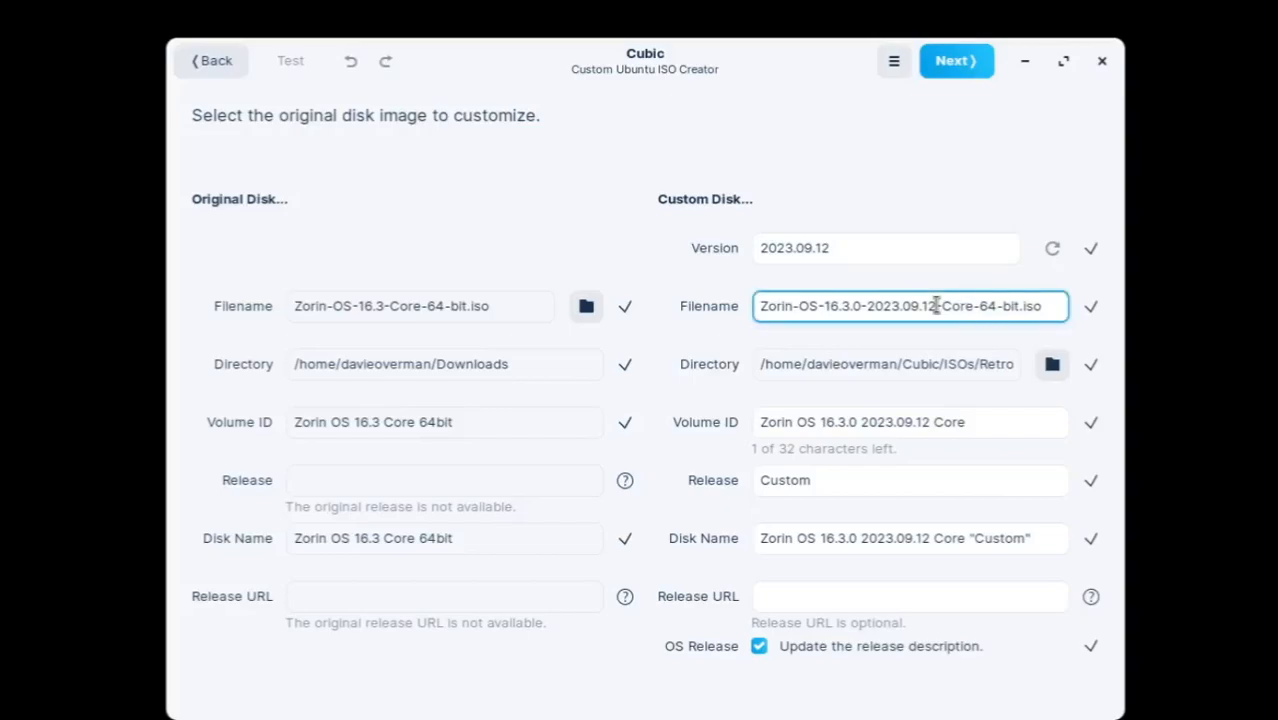
pyautogui.press('BackSpace')
pyautogui.press('BackSpace')
pyautogui.press('BackSpace')
pyautogui.press('BackSpace')
pyautogui.press('BackSpace')
pyautogui.press('BackSpace')
pyautogui.press('BackSpace')
pyautogui.press('BackSpace')
pyautogui.press('BackSpace')
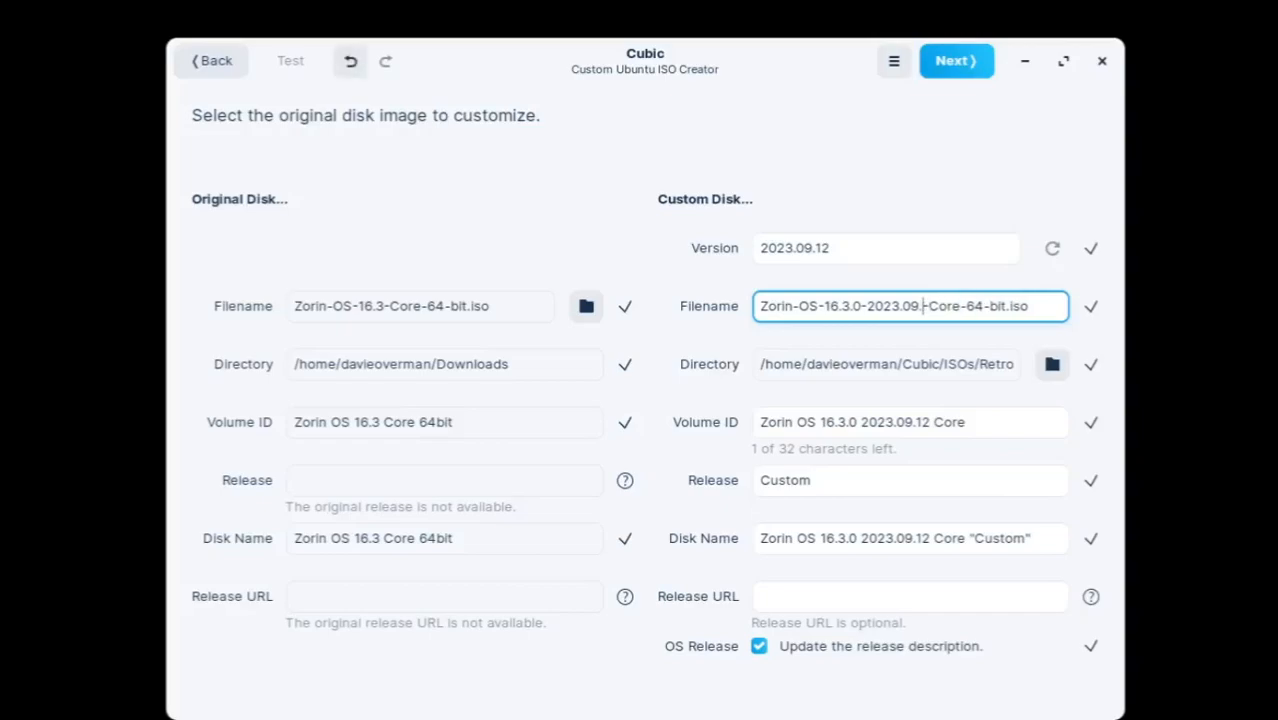
pyautogui.press('BackSpace')
pyautogui.press('BackSpace')
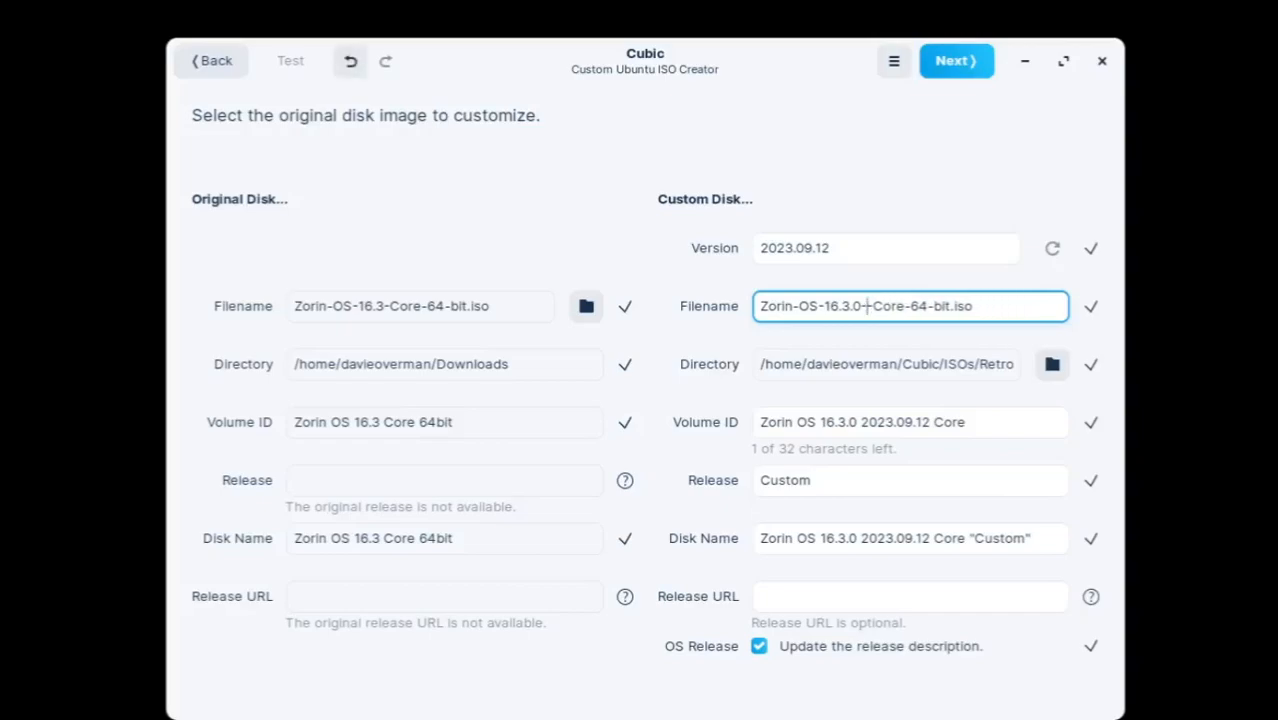
pyautogui.press('Right')
pyautogui.press('Right')
pyautogui.press('Right')
pyautogui.press('Right')
pyautogui.press('Right')
pyautogui.press('Right')
pyautogui.press('Right')
pyautogui.press('Right')
pyautogui.press('Right')
pyautogui.press('Right')
pyautogui.press('Right')
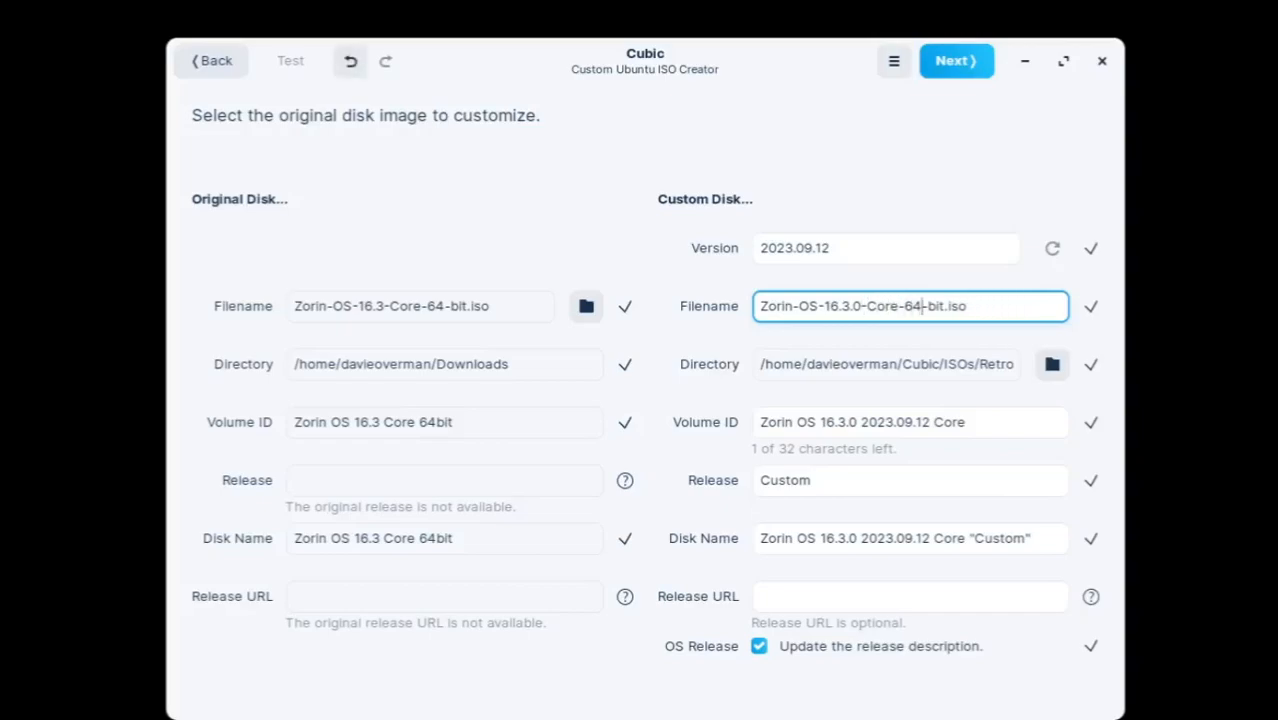
pyautogui.press('Right')
pyautogui.write('-Ply')
pyautogui.press('BackSpace')
pyautogui.write('us')
pyautogui.write('-')
pyautogui.write('Retro')
pyautogui.write('Ple')
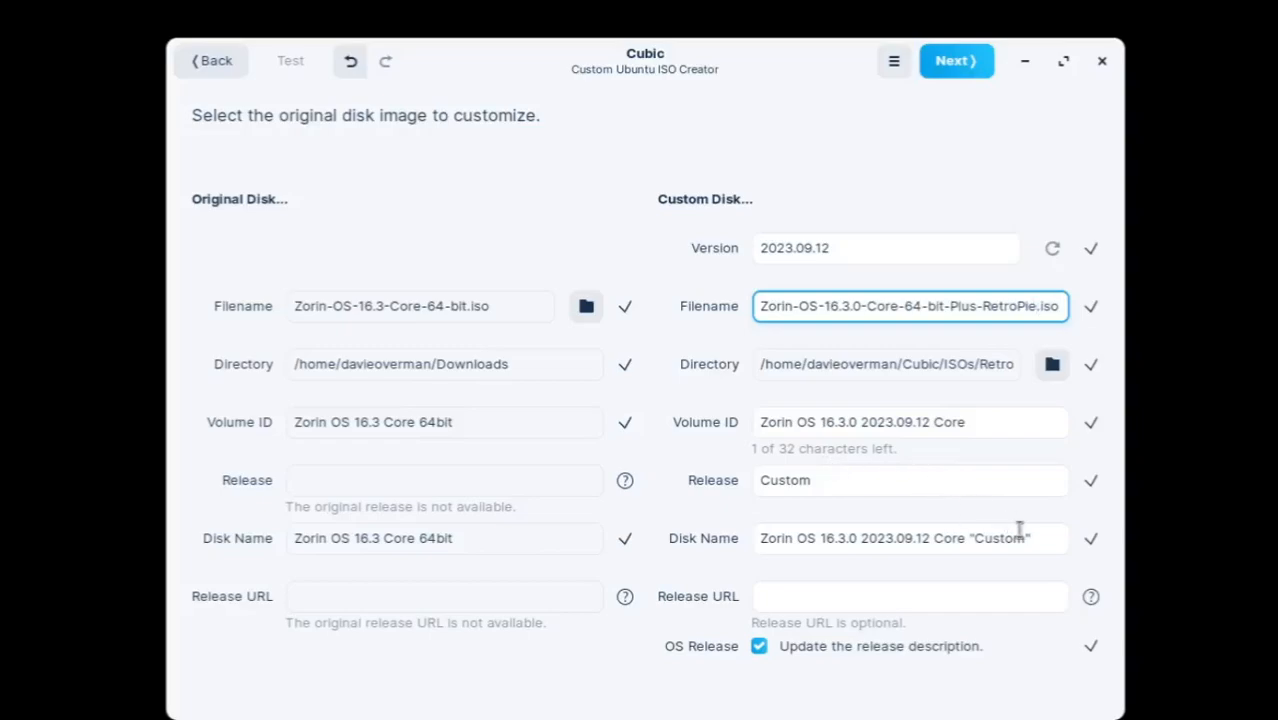
# Set the custom disk name to "Zorin OS 16.3.0 Core RetroPie" and proceed to the virtual environment terminal.
pyautogui.click(931, 538)
pyautogui.press('BackSpace')
pyautogui.press('BackSpace')
pyautogui.press('BackSpace')
pyautogui.press('BackSpace')
pyautogui.press('BackSpace')
pyautogui.press('BackSpace')
pyautogui.press('BackSpace')
pyautogui.press('BackSpace')
pyautogui.press('BackSpace')
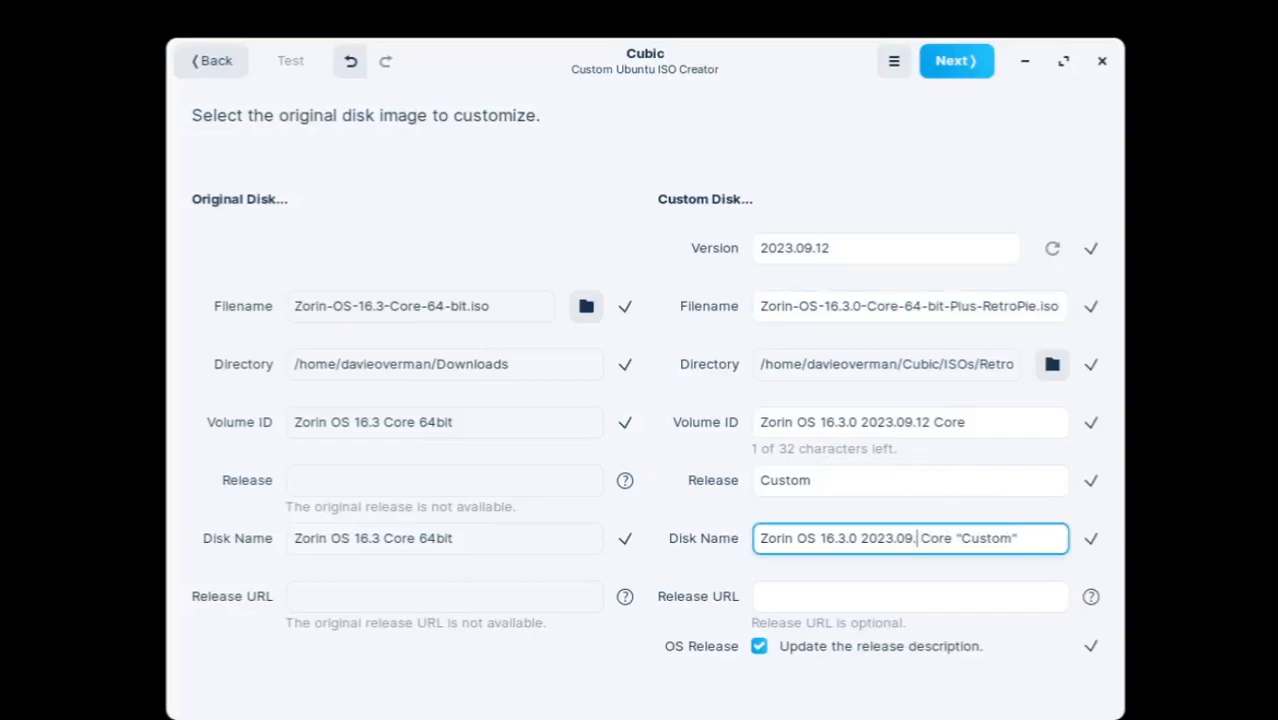
pyautogui.press('BackSpace')
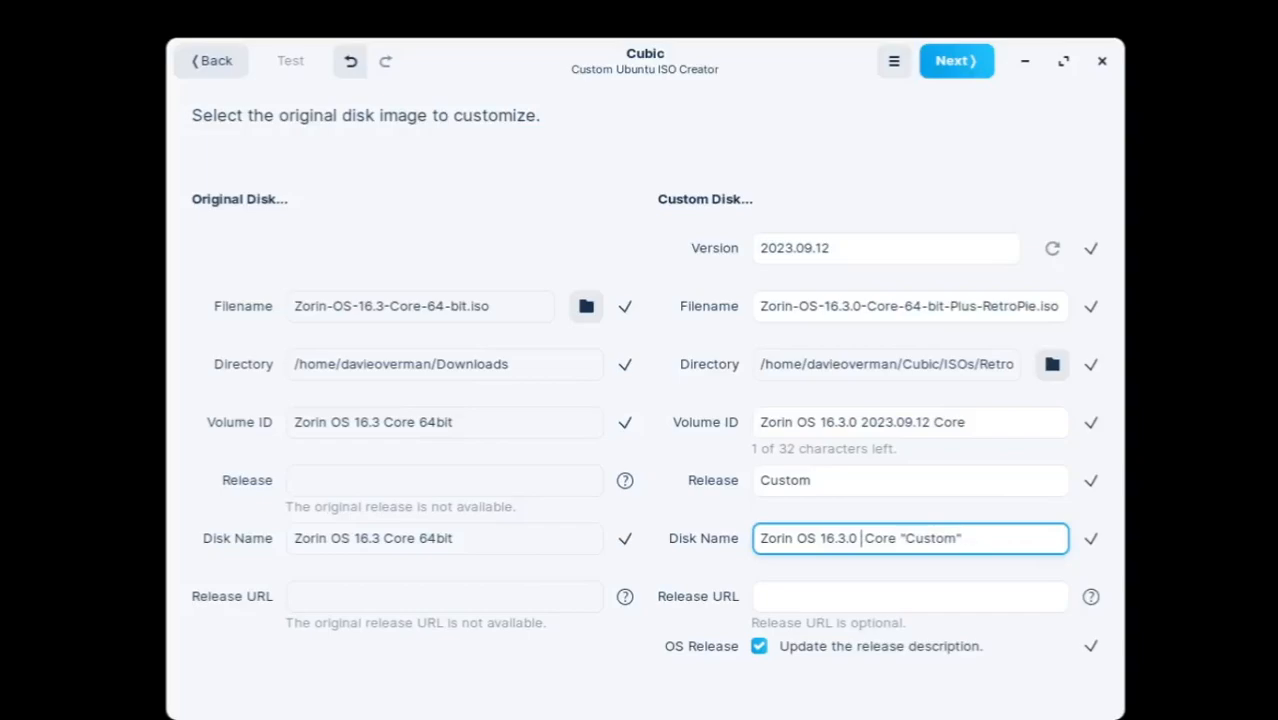
pyautogui.press('BackSpace')
pyautogui.press('Right')
pyautogui.press('Right')
pyautogui.press('Right')
pyautogui.press('Right')
pyautogui.press('Right')
pyautogui.press('Right')
pyautogui.press('Right')
pyautogui.press('Right')
pyautogui.press('Right')
pyautogui.press('Right')
pyautogui.press('Right')
pyautogui.press('Right')
pyautogui.press('Right')
pyautogui.press('Right')
pyautogui.press('BackSpace')
pyautogui.press('BackSpace')
pyautogui.press('BackSpace')
pyautogui.press('BackSpace')
pyautogui.press('BackSpace')
pyautogui.press('BackSpace')
pyautogui.press('BackSpace')
pyautogui.press('BackSpace')
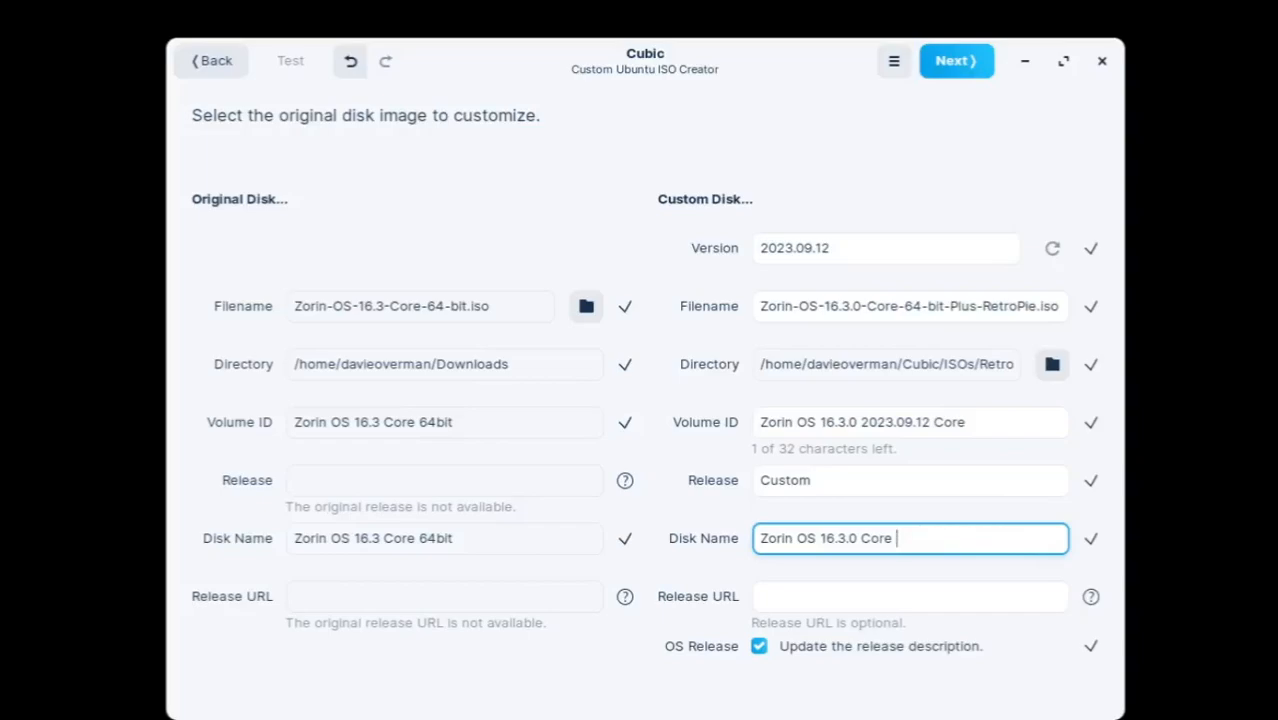
pyautogui.write('RetroPie')
pyautogui.click(955, 74)
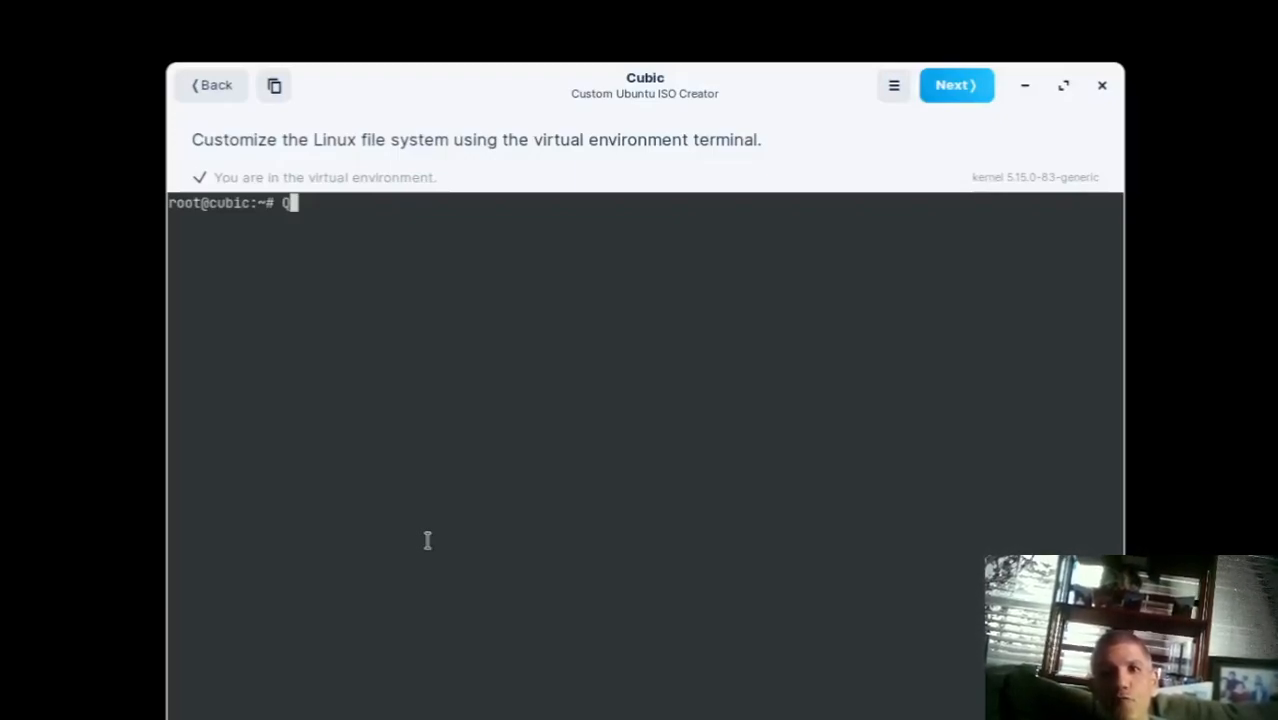
# Paste and run the package upgrade command in the virtual environment terminal, answering y to continue.
pyautogui.press('BackSpace')
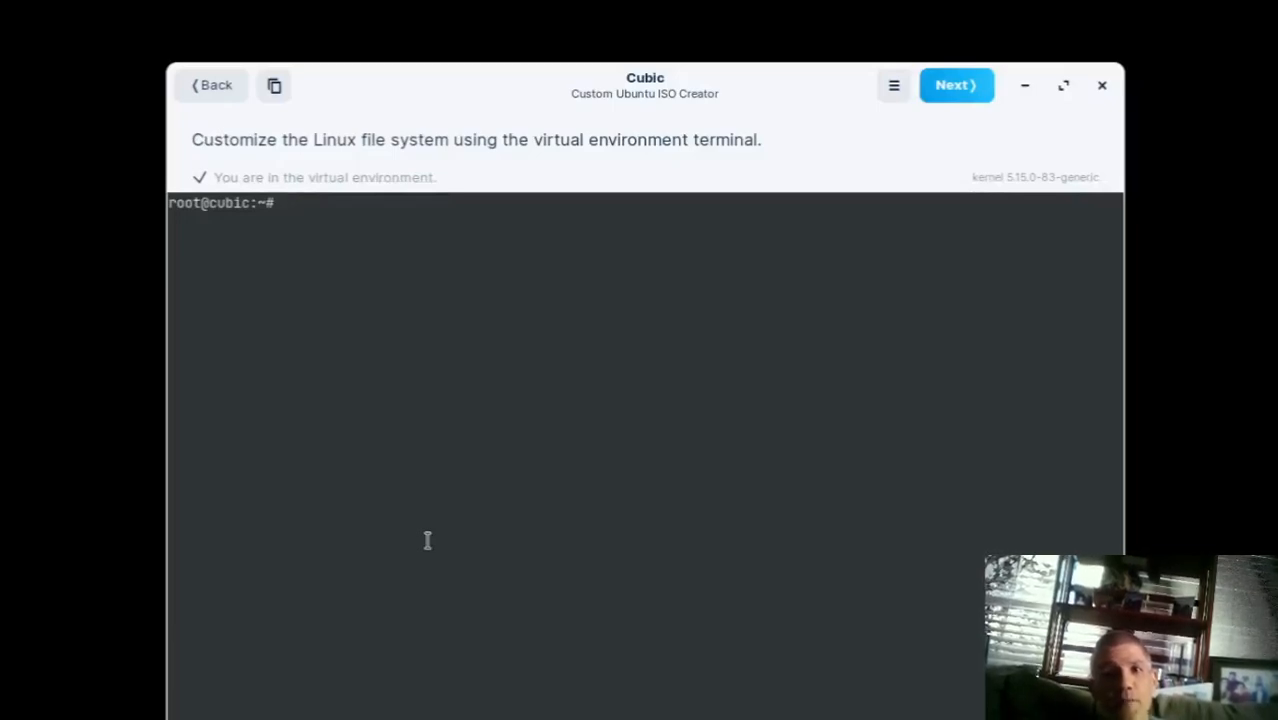
pyautogui.rightClick(428, 541)
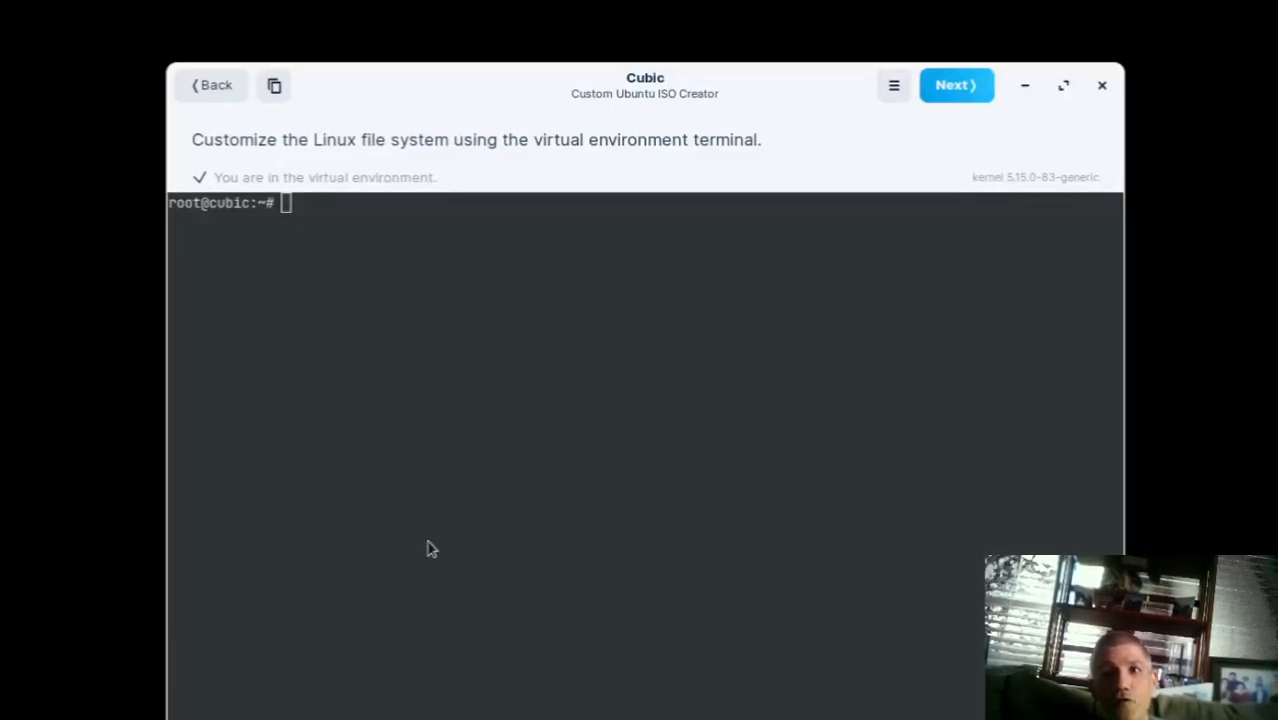
pyautogui.click(501, 632)
pyautogui.press('Return')
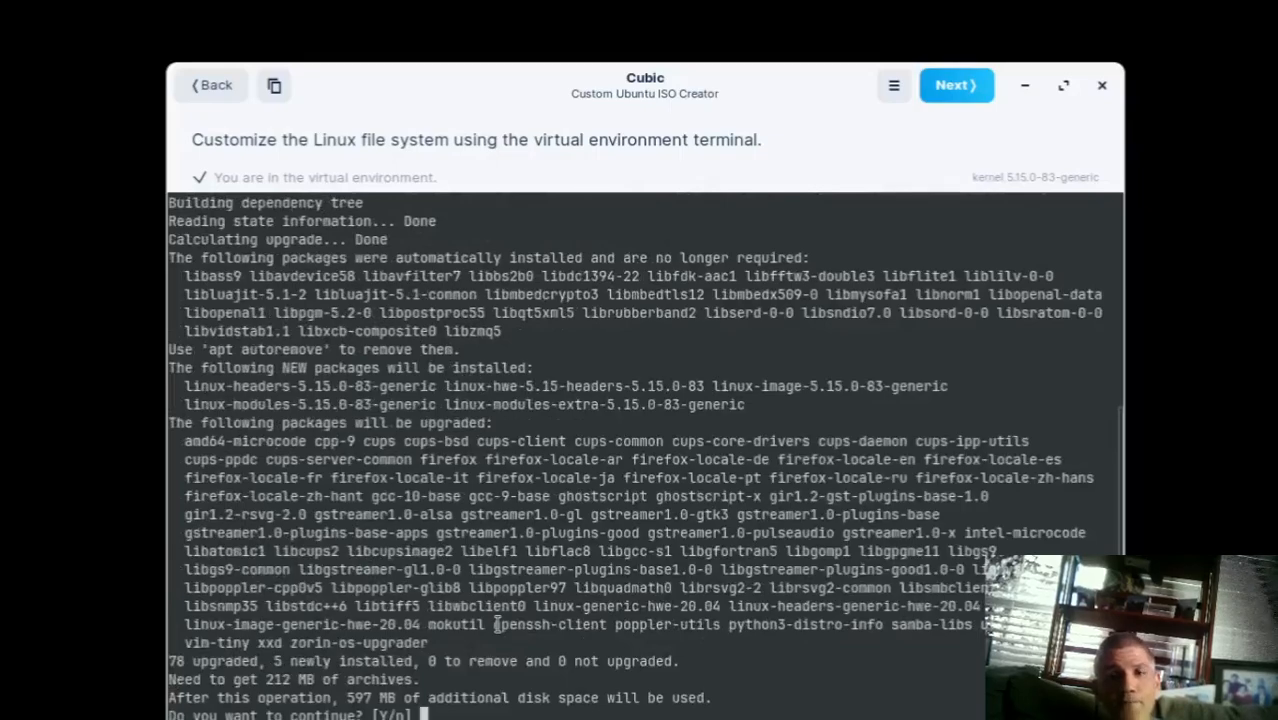
pyautogui.write('y')
pyautogui.press('Return')
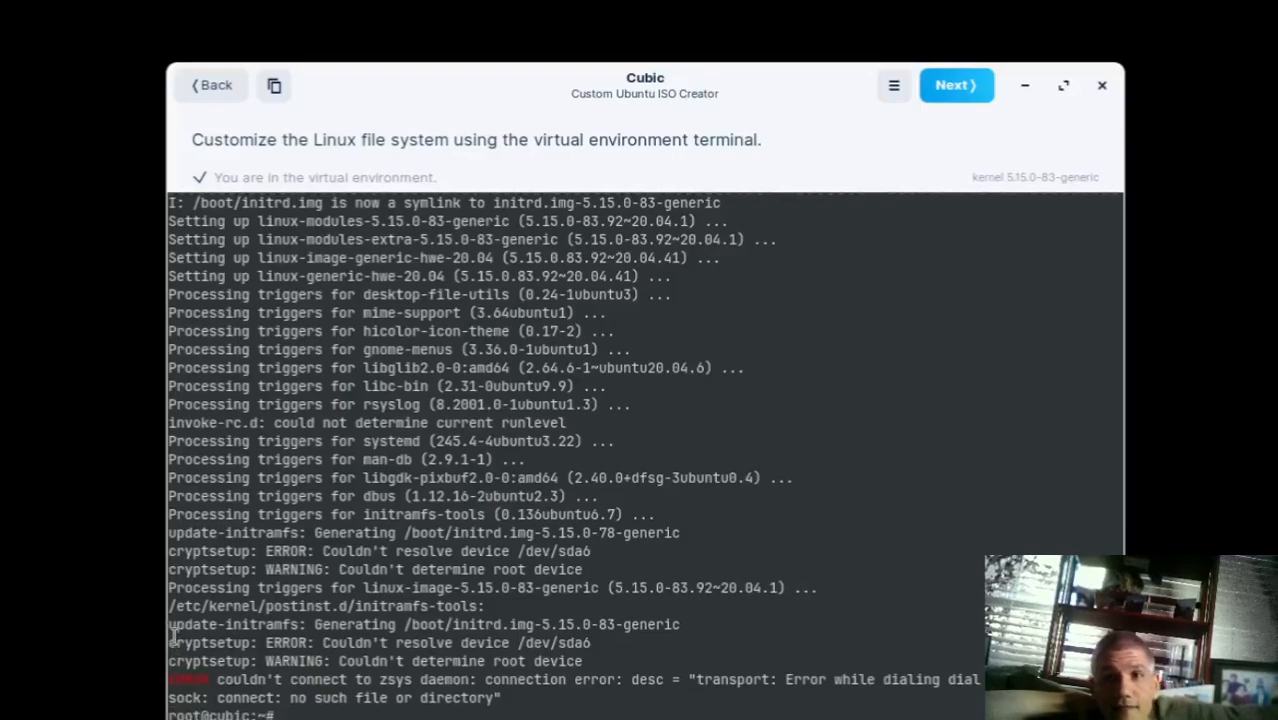
pyautogui.moveTo(170, 641); pyautogui.dragTo(544, 700)
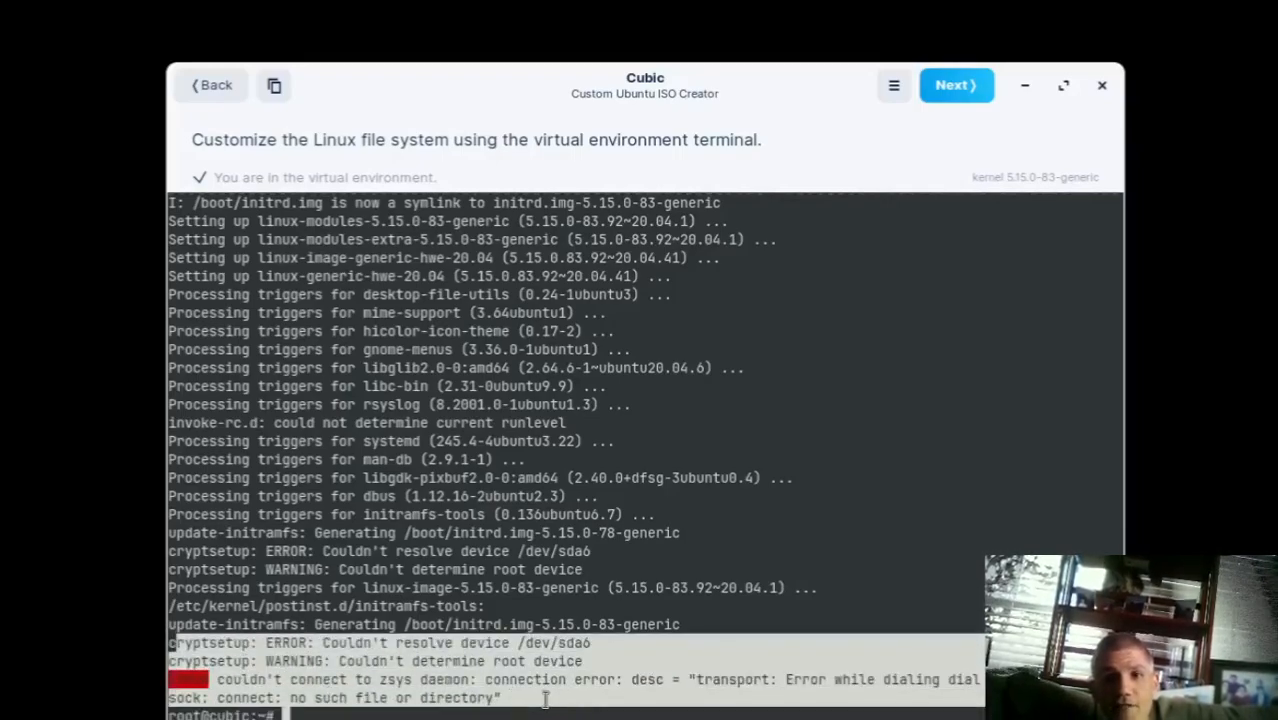
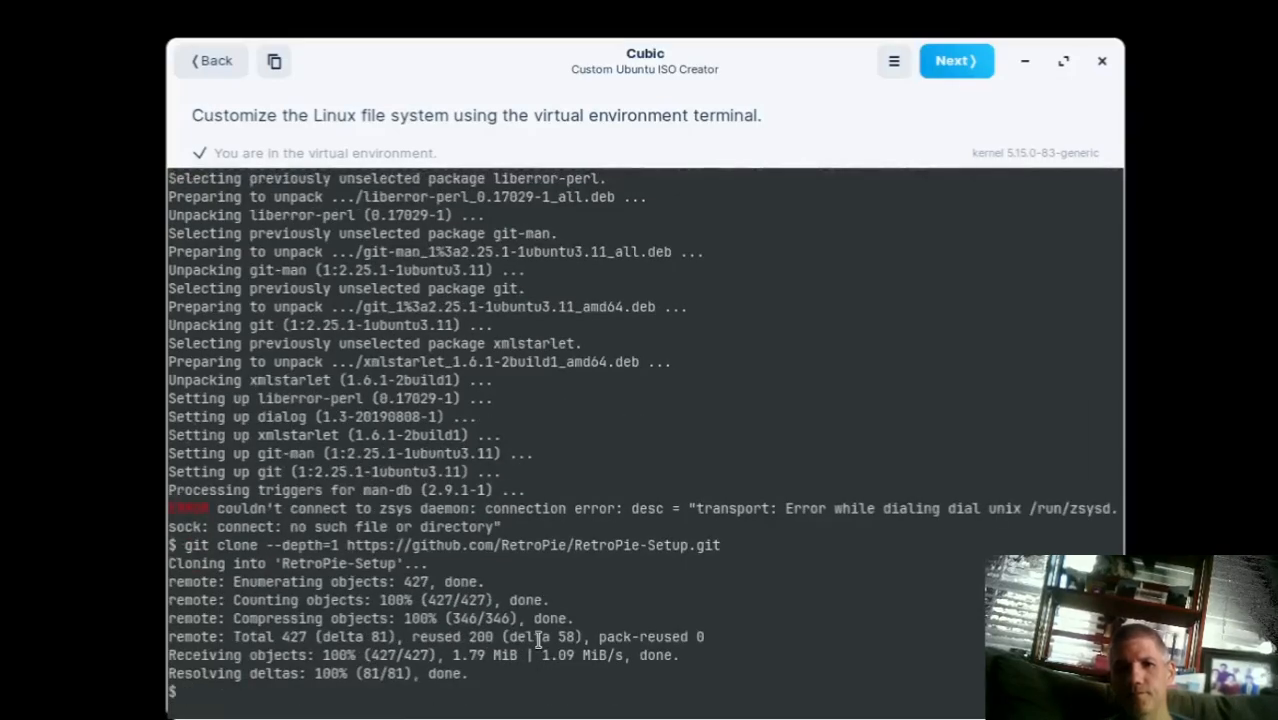
# Change into the cloned RetroPie-Setup directory in the terminal.
pyautogui.write('cd ')
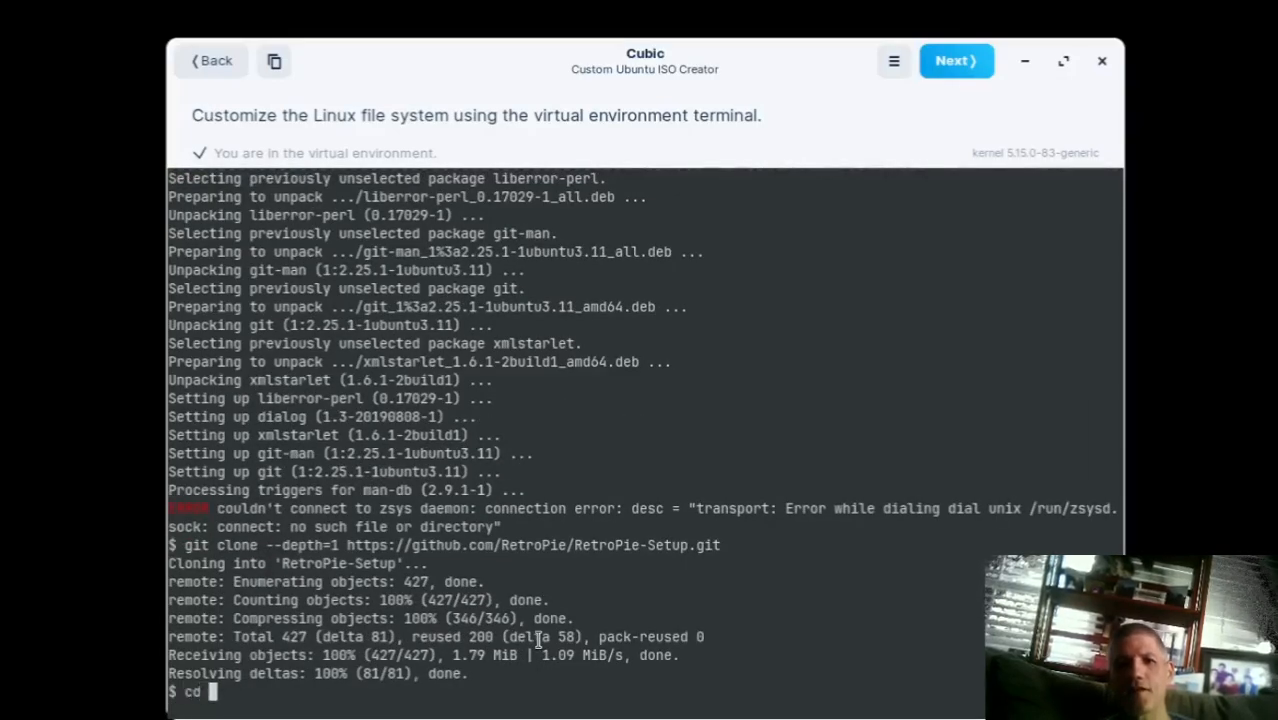
pyautogui.write('Re')
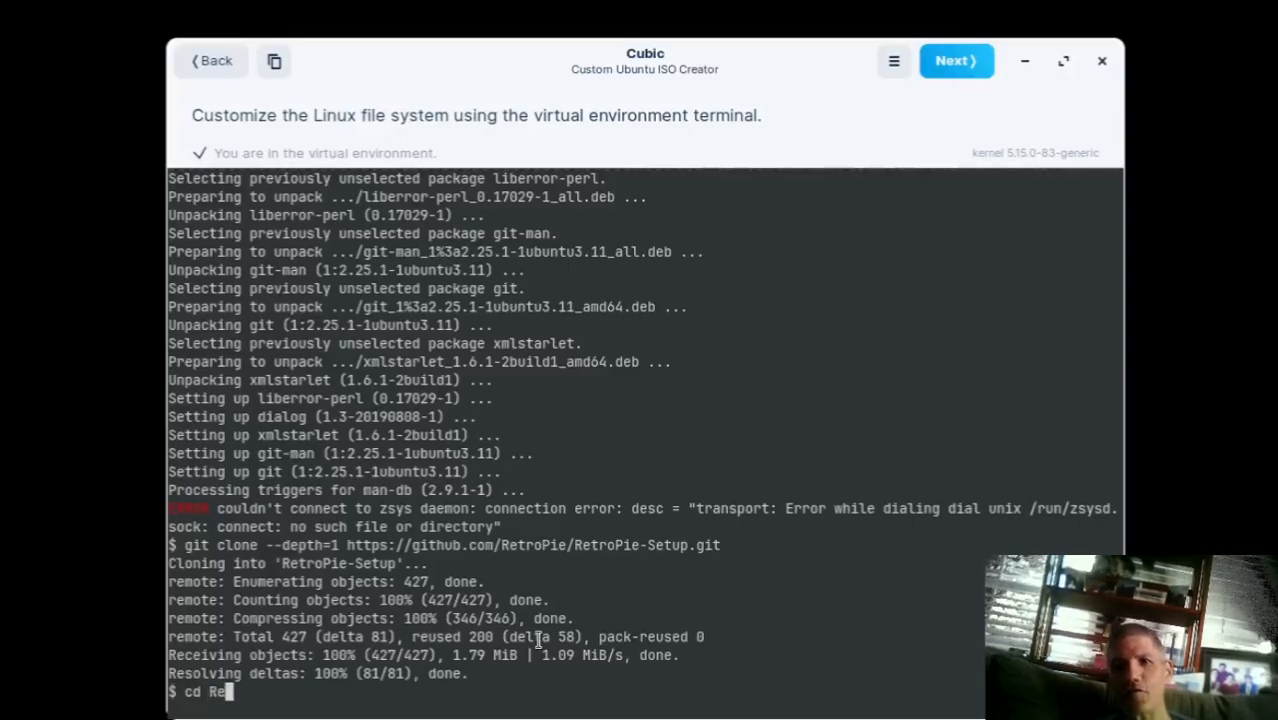
pyautogui.write('tro')
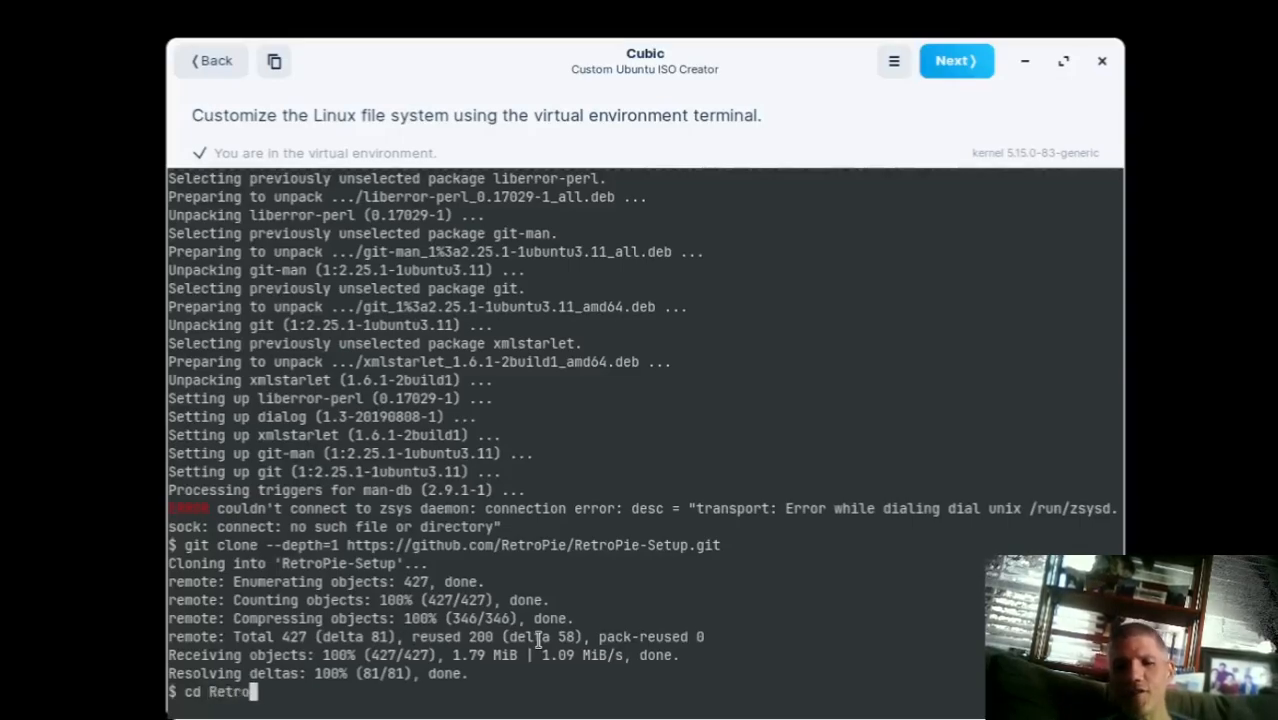
pyautogui.write('Pie')
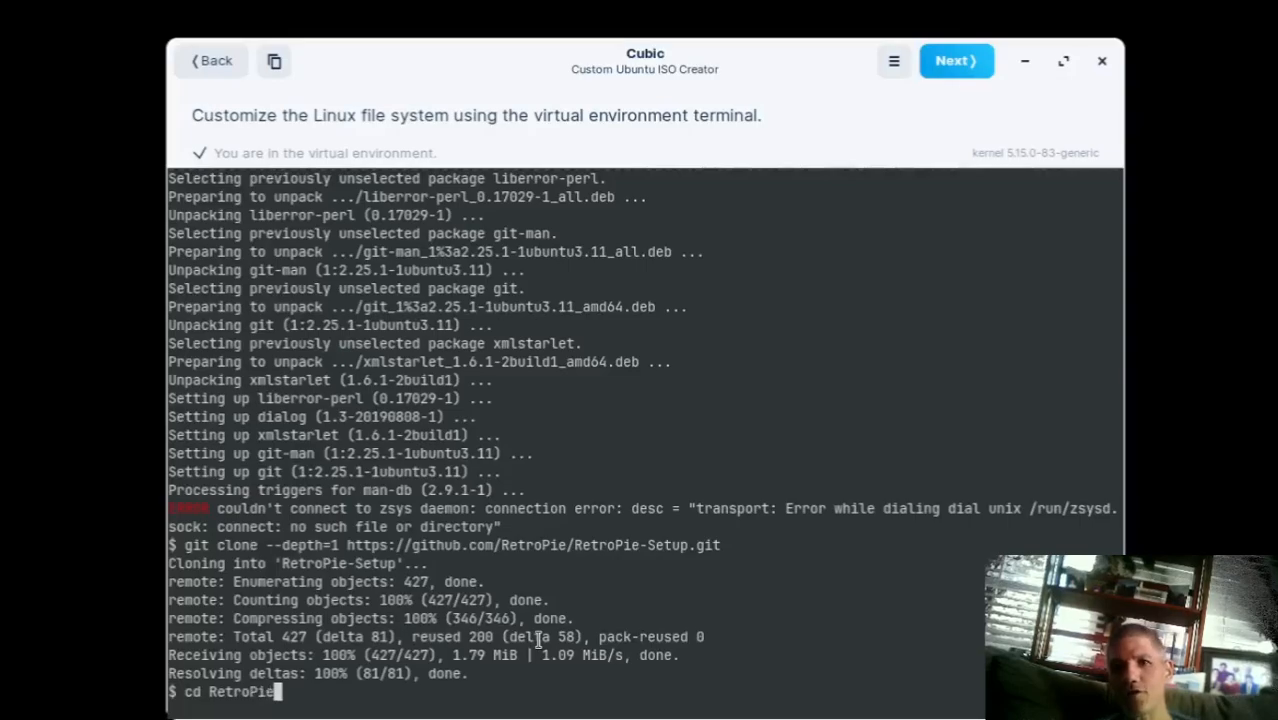
pyautogui.write('-Setu')
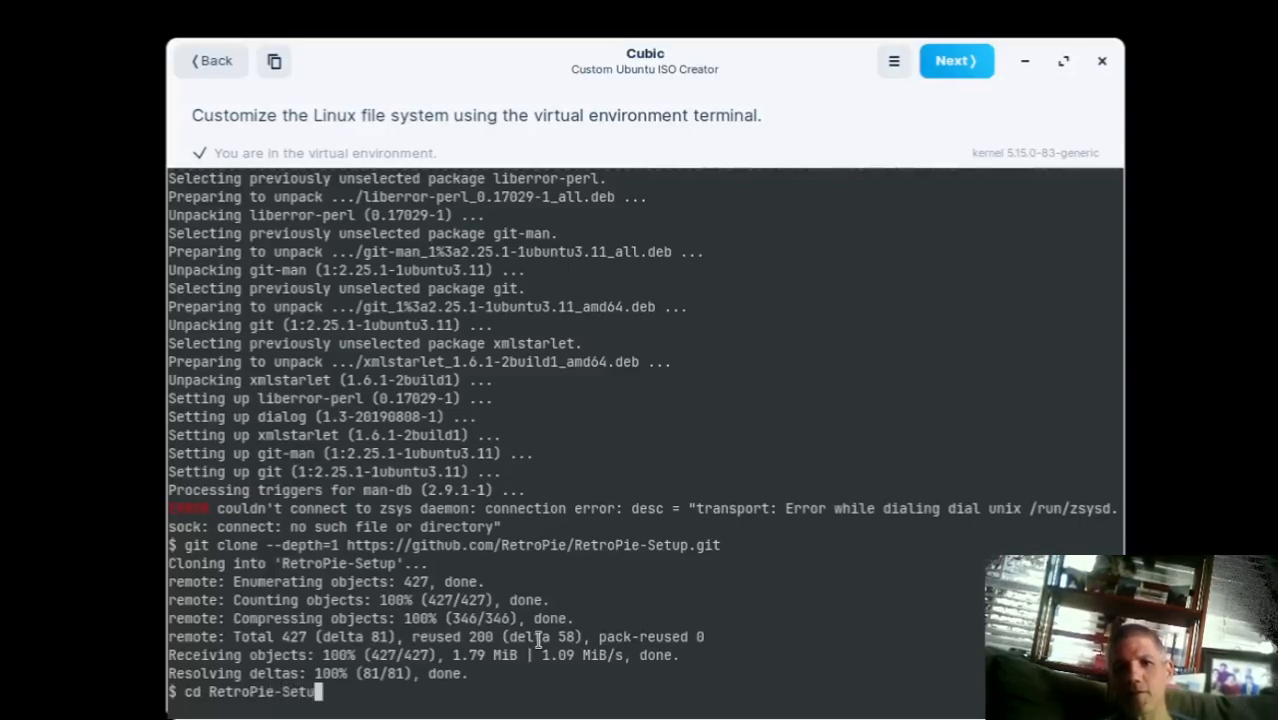
pyautogui.write('p')
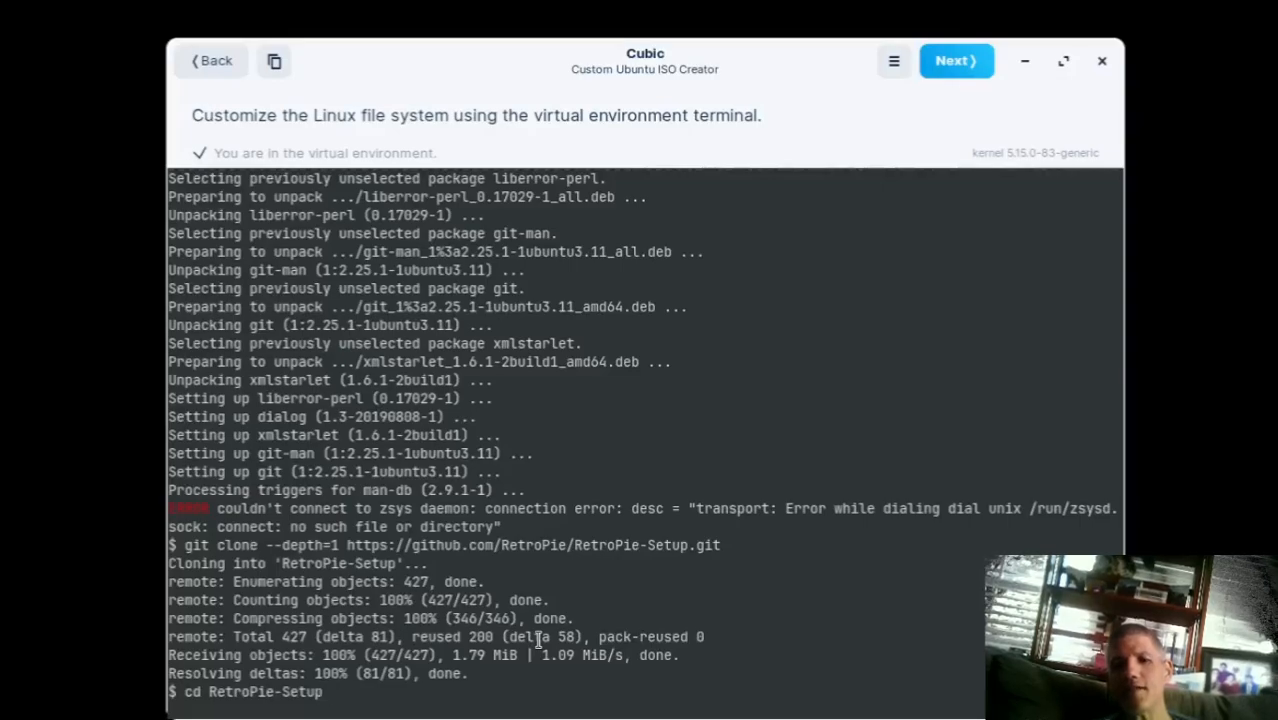
pyautogui.press('Return')
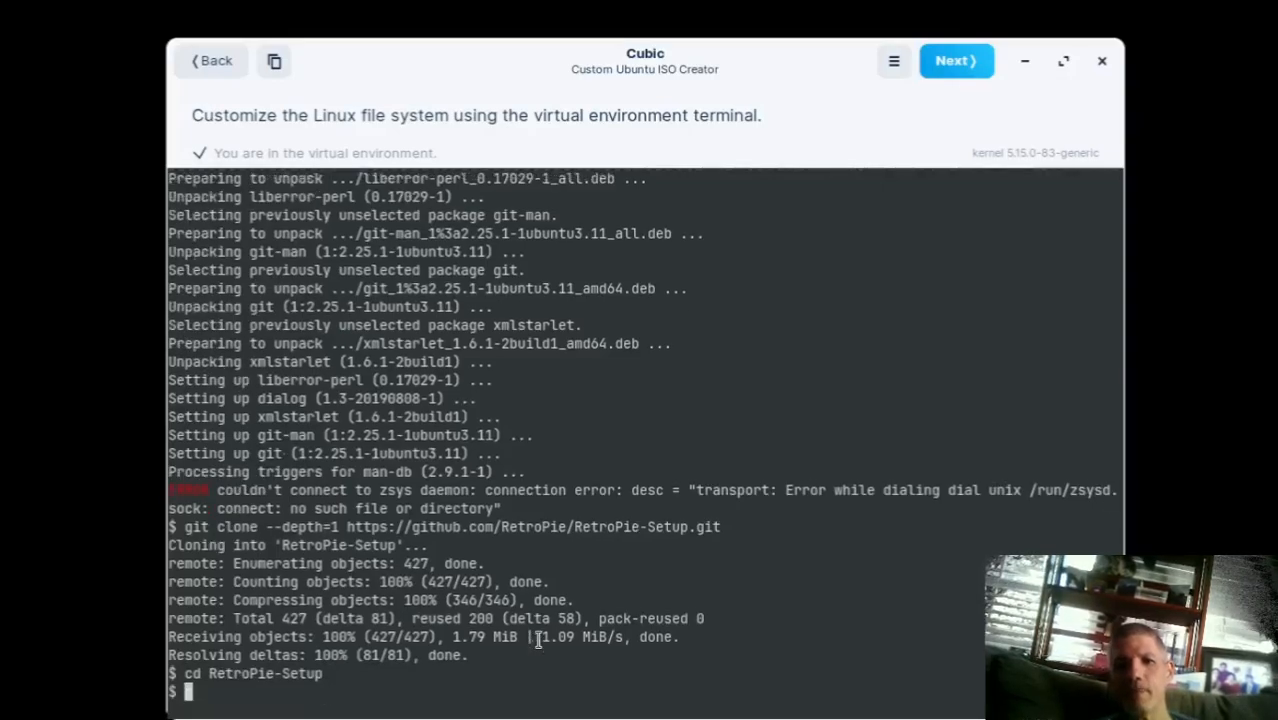
# Run the RetroPie setup script with sudo ./retropie_setup.sh in the virtual environment terminal.
pyautogui.write('sudo')
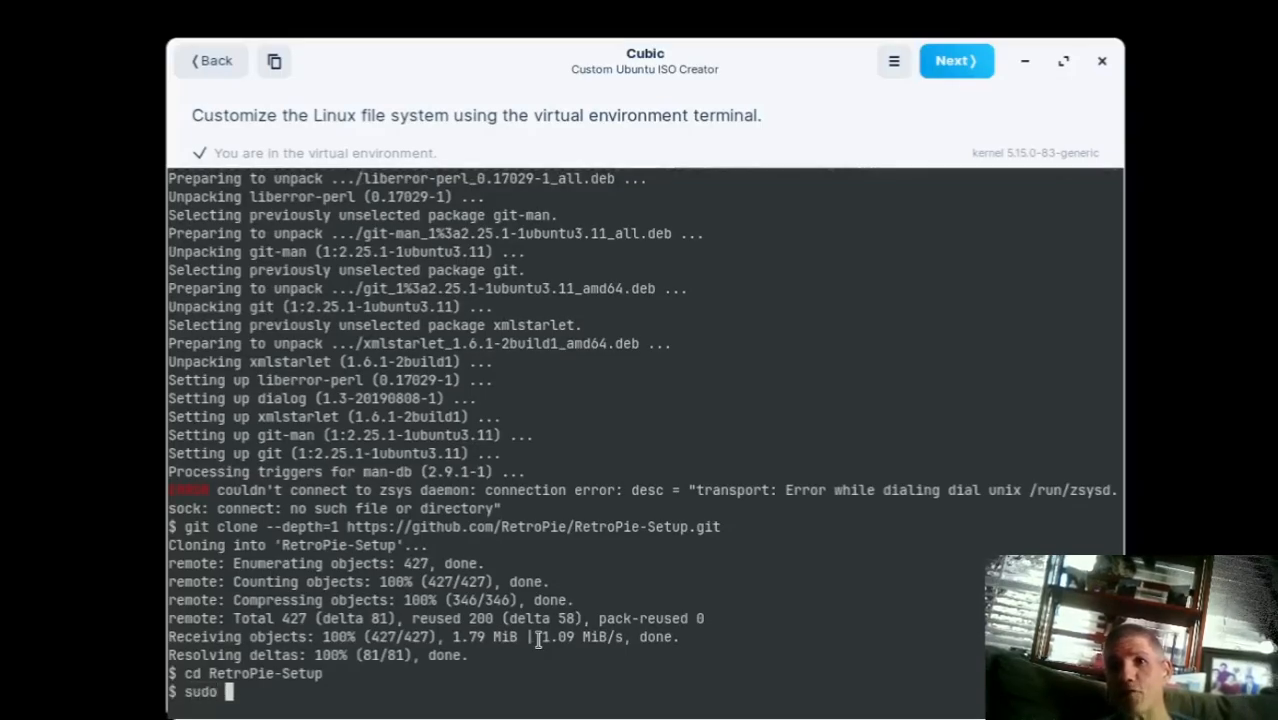
pyautogui.write(' ./')
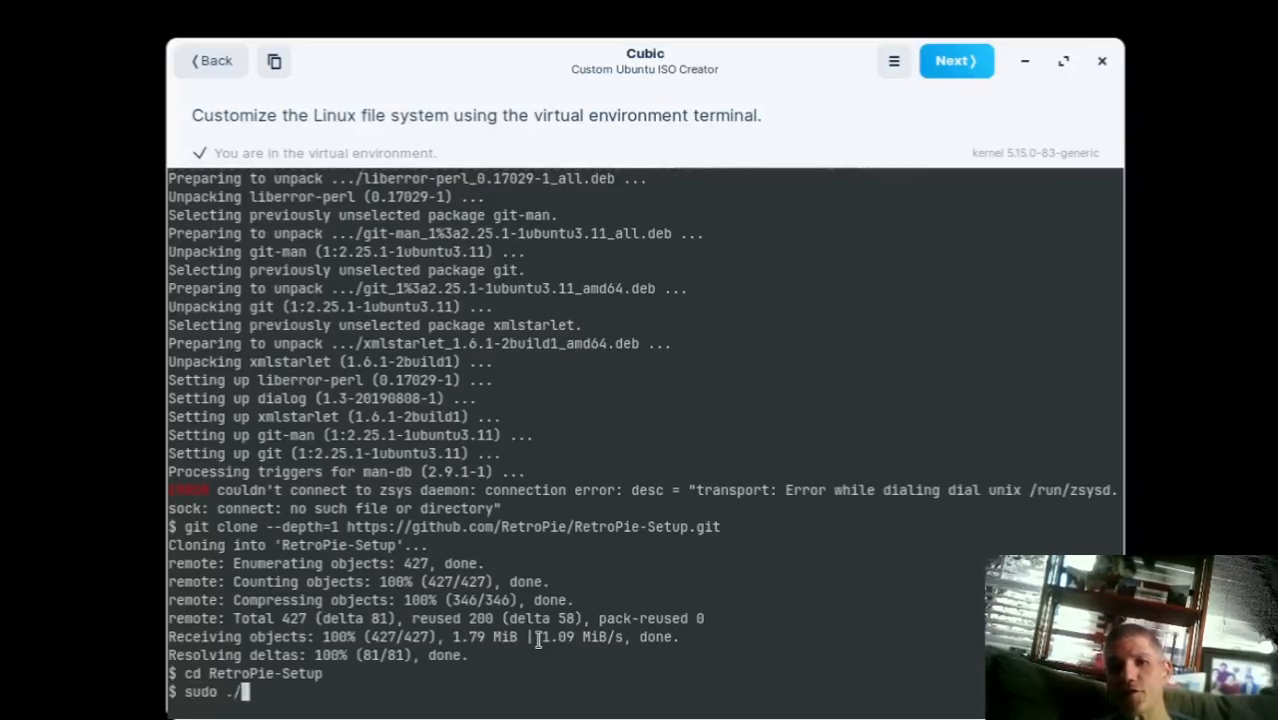
pyautogui.write('retr')
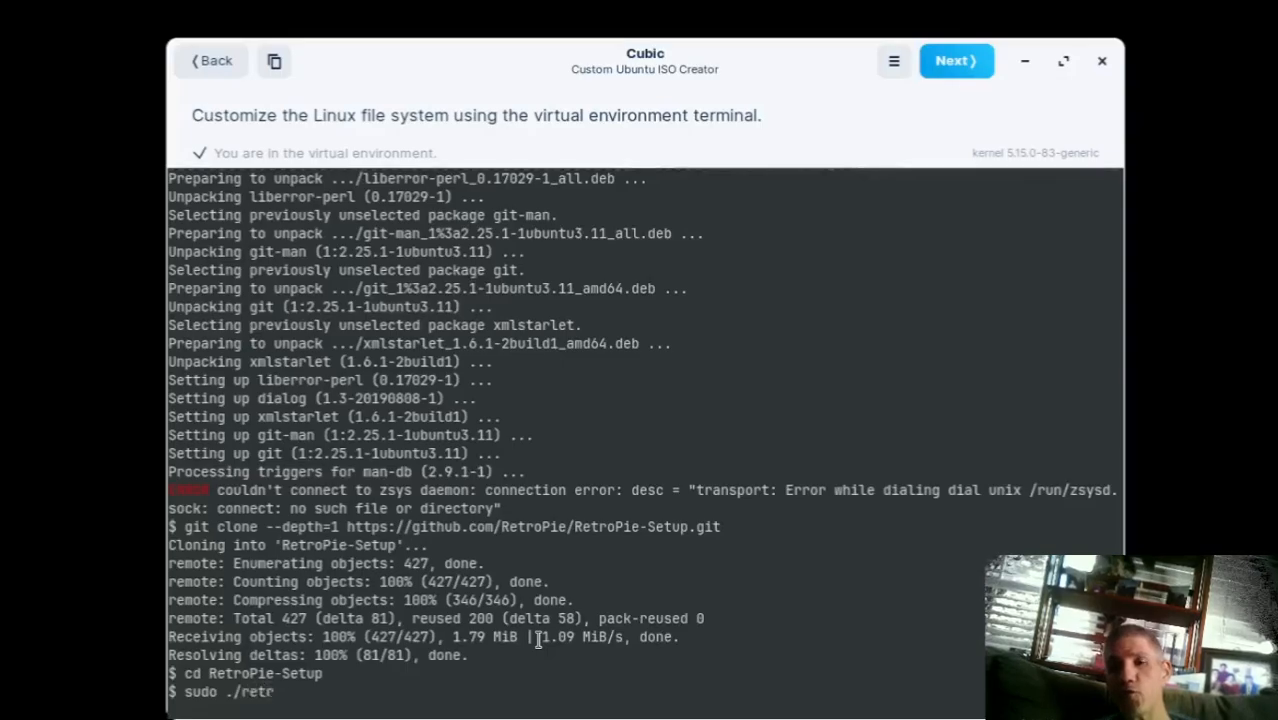
pyautogui.write('opi')
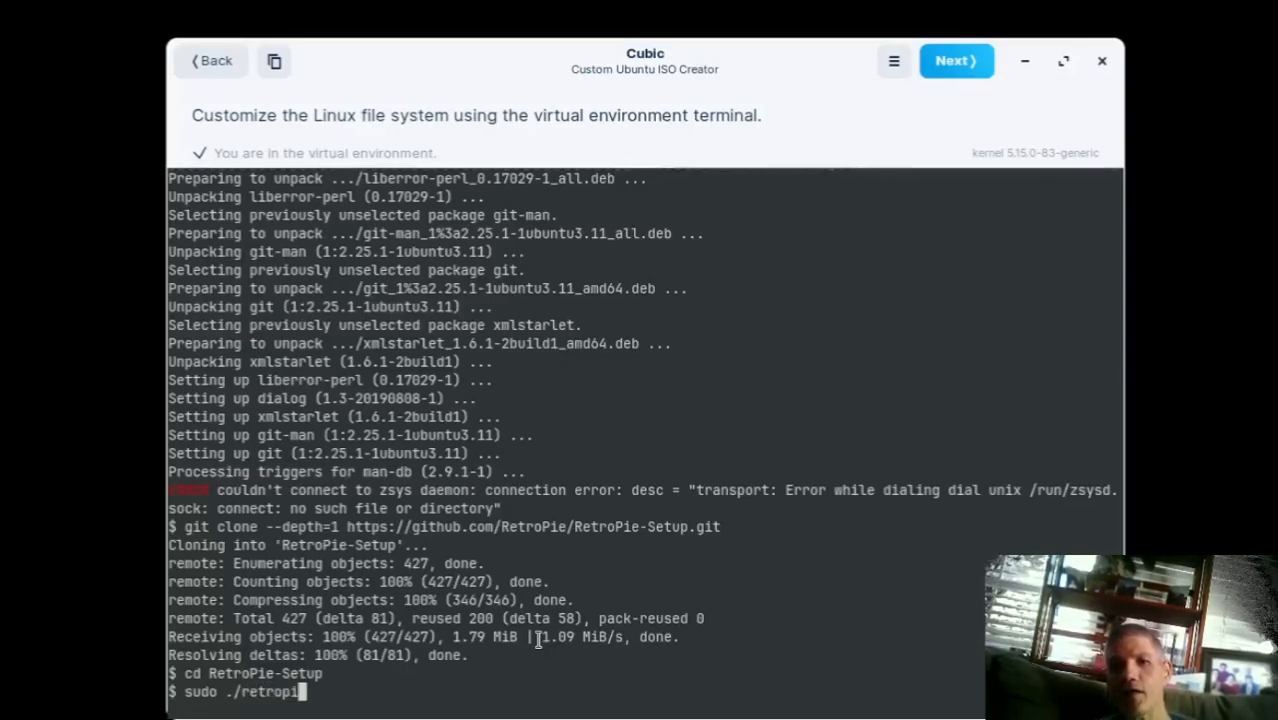
pyautogui.write('e_')
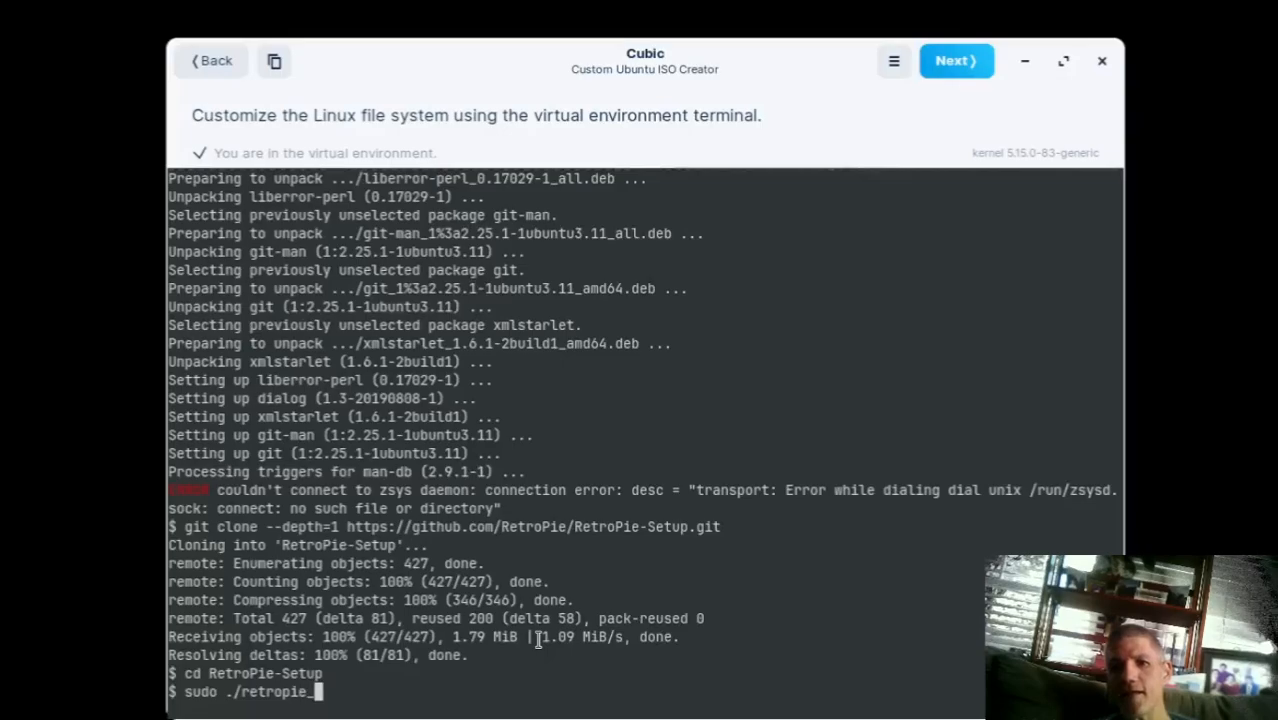
pyautogui.write('set')
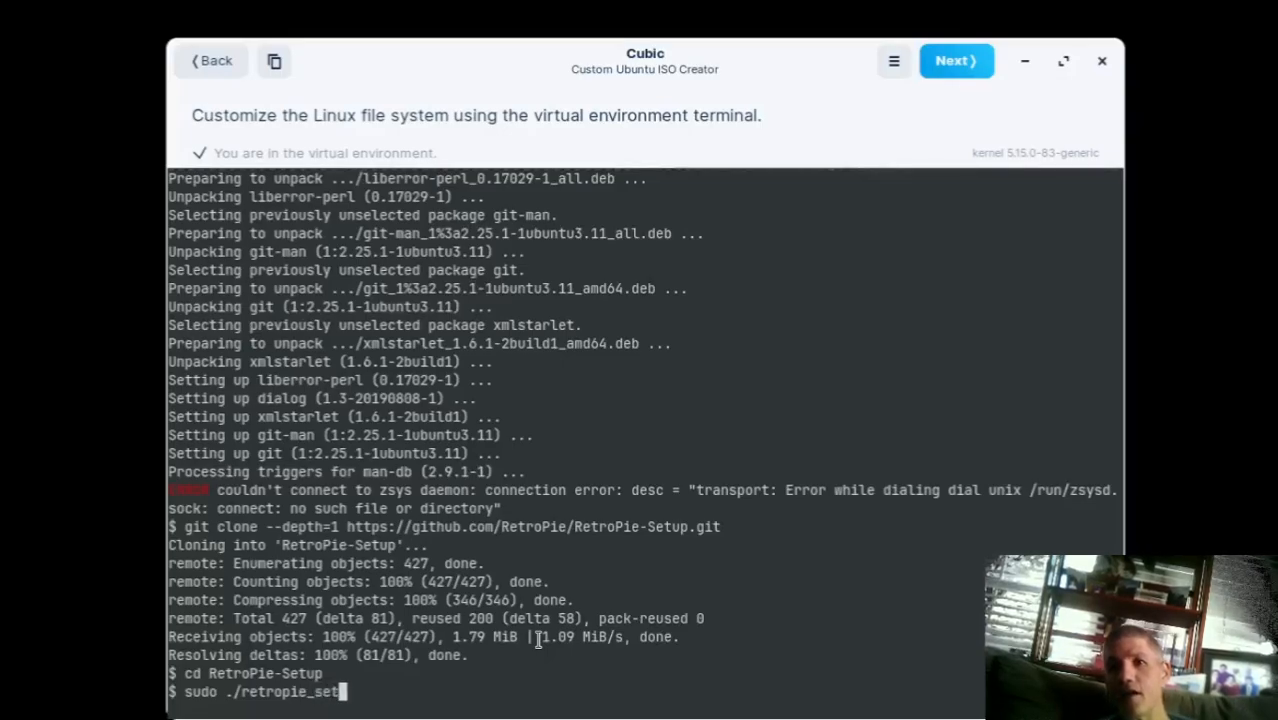
pyautogui.write('up')
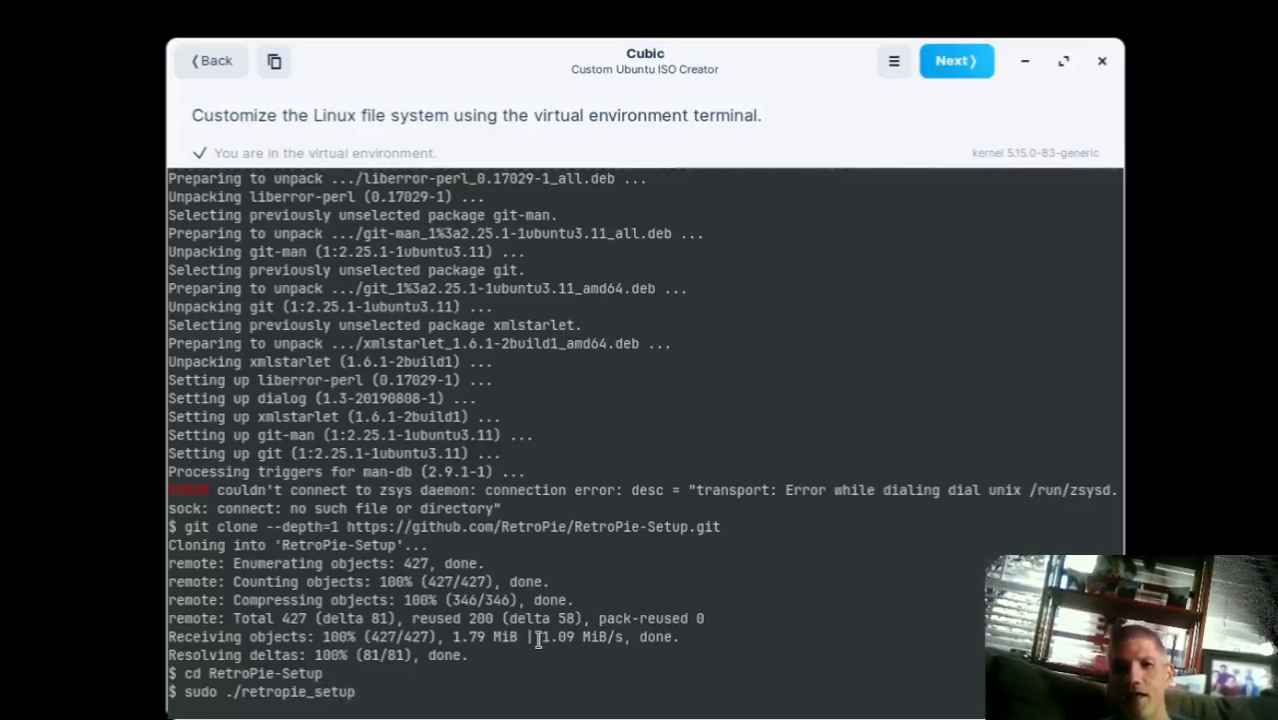
pyautogui.write('.s')
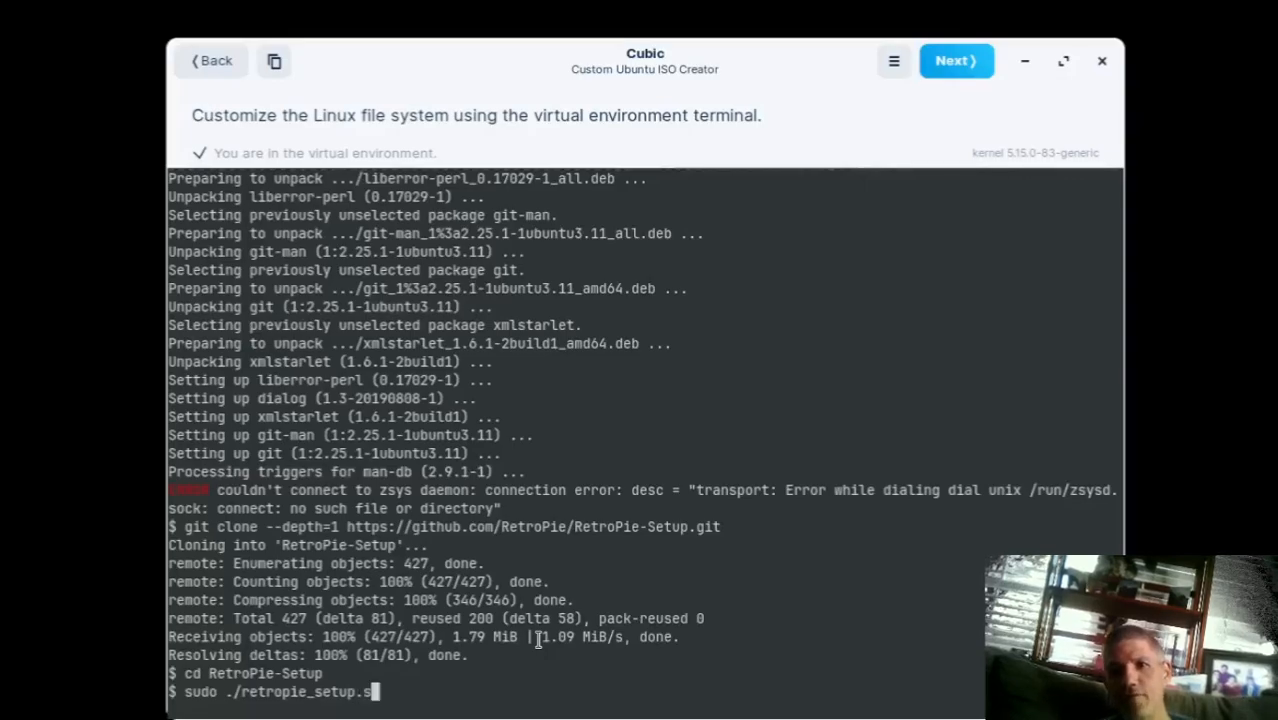
pyautogui.write('h')
pyautogui.press('Return')
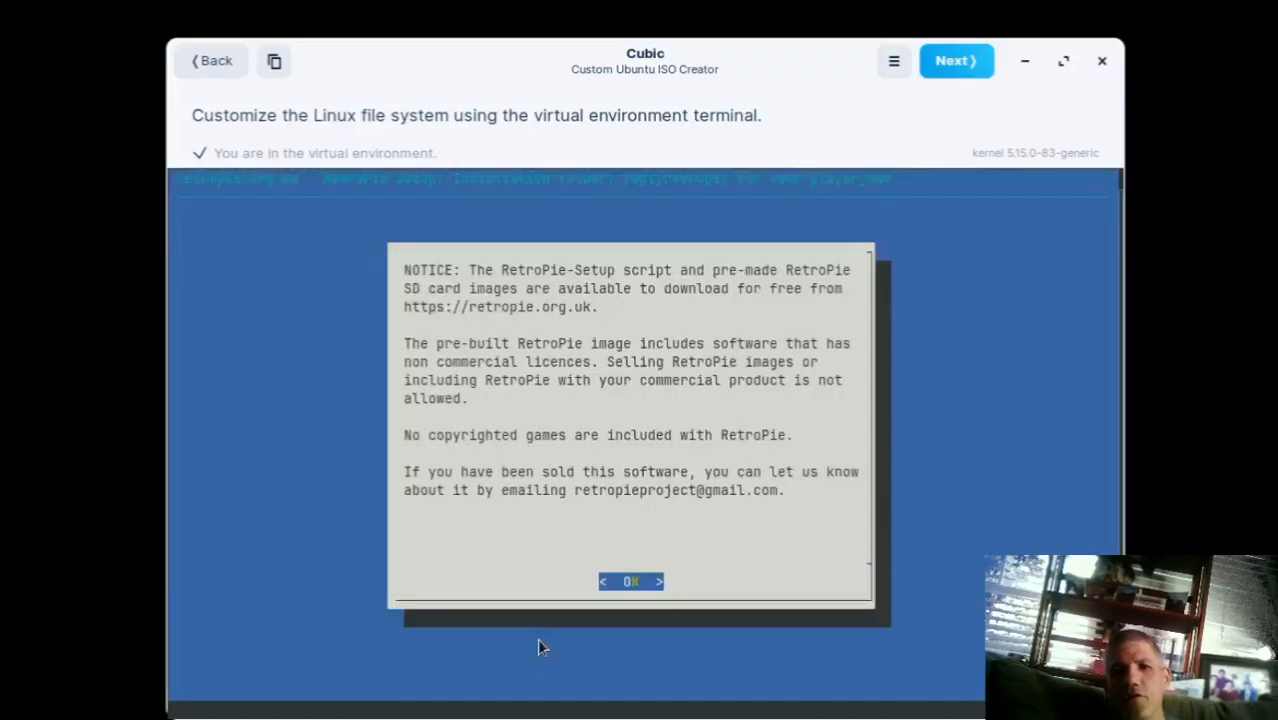
# Accept the RetroPie notice, choose the basic install and confirm it with Yes.
pyautogui.press('Return')
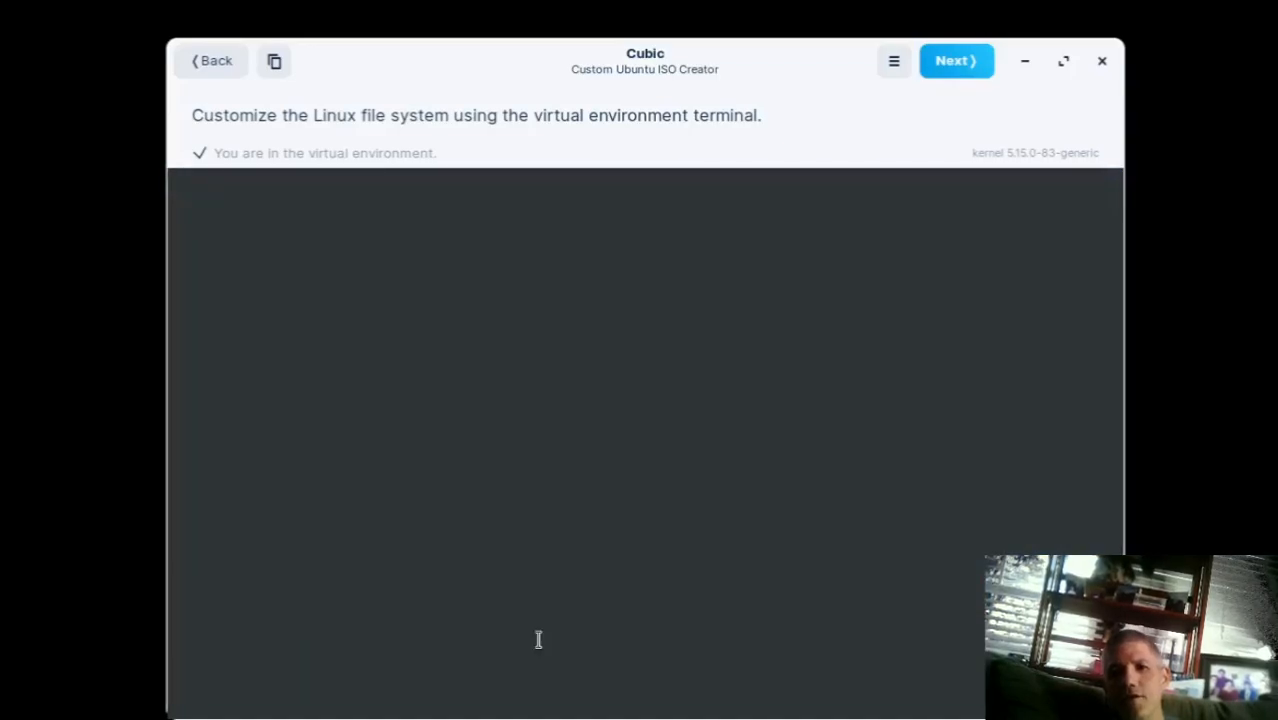
pyautogui.press('Return')
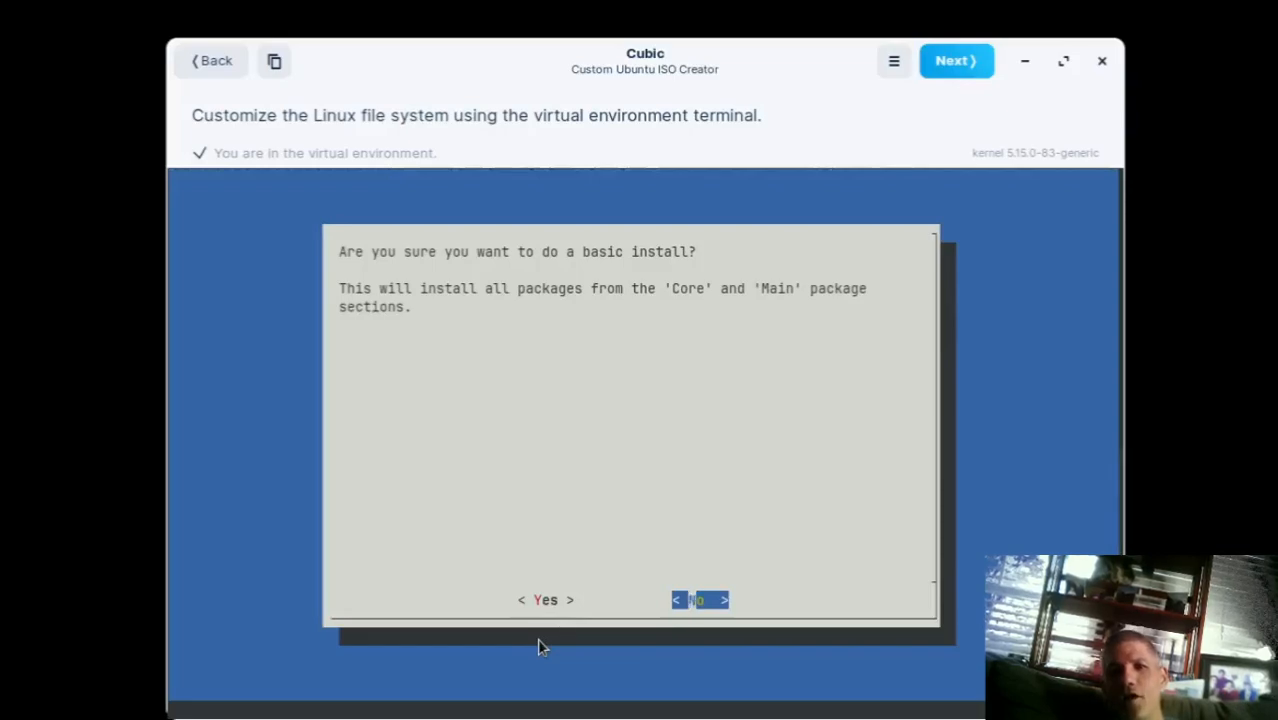
pyautogui.press('Left')
pyautogui.press('Return')
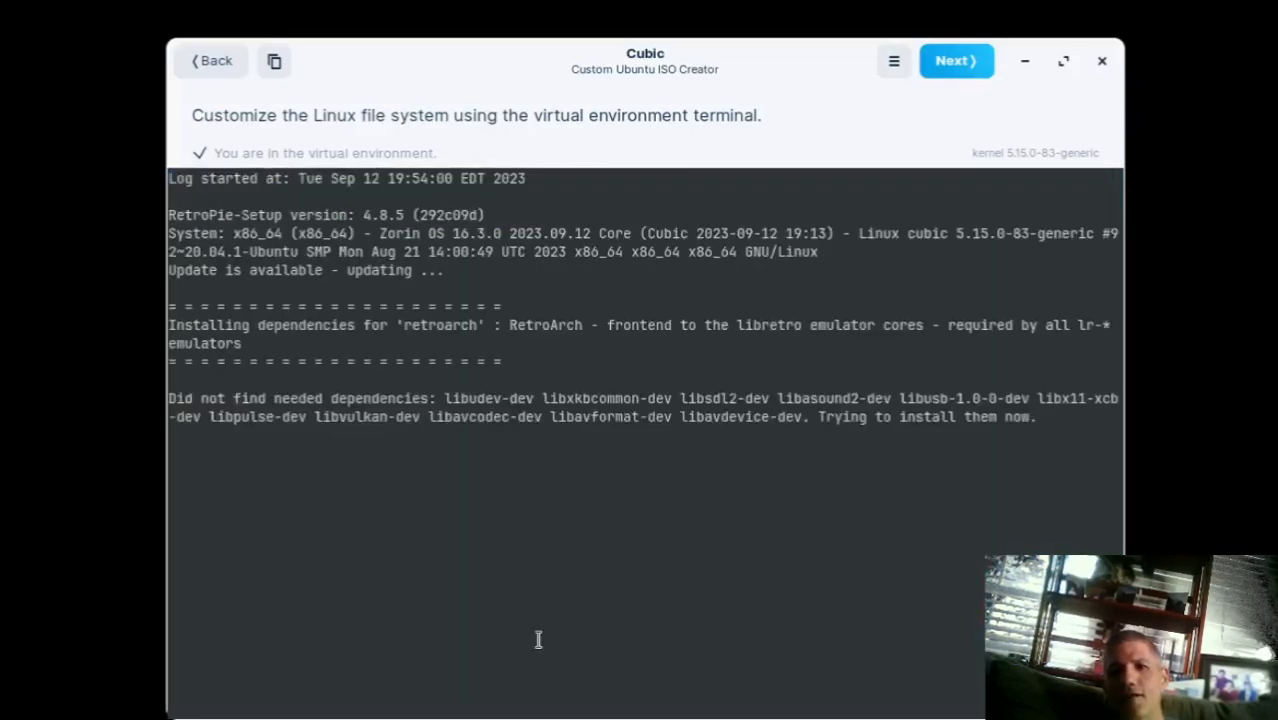
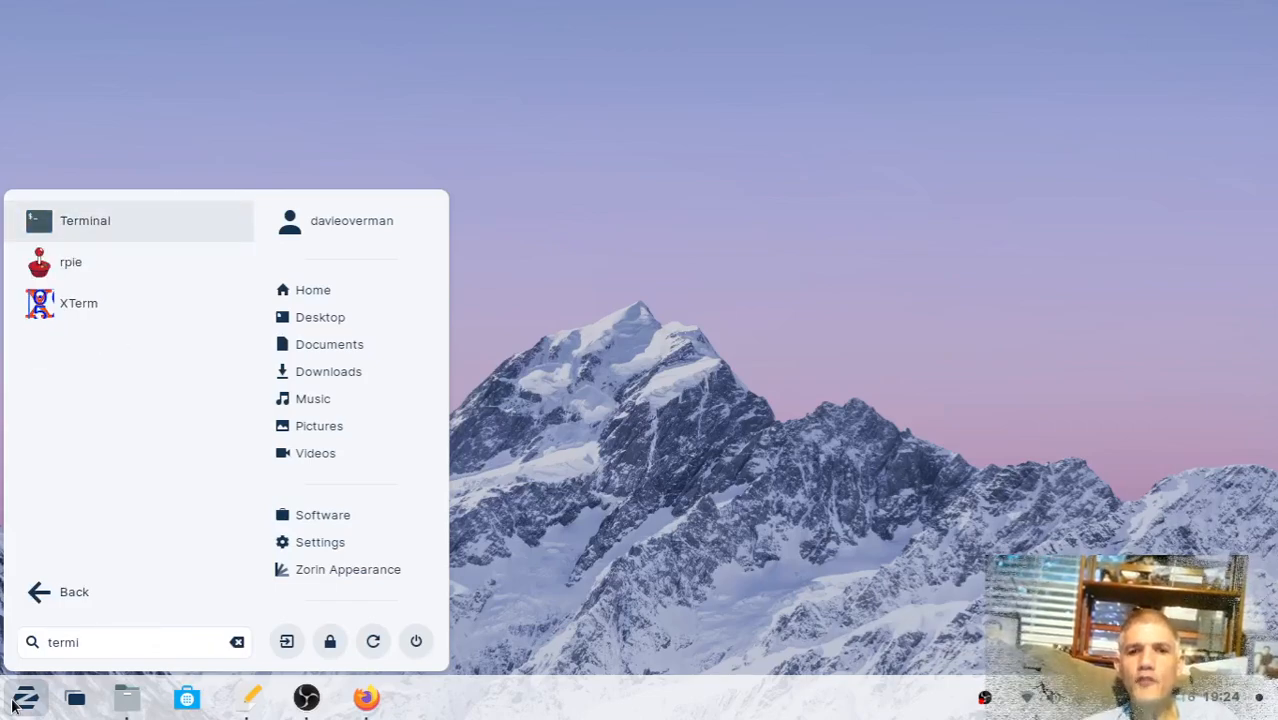
# Open a Terminal window on the Zorin desktop and list the completions for the path /opt/retropie/.
pyautogui.click(148, 220)
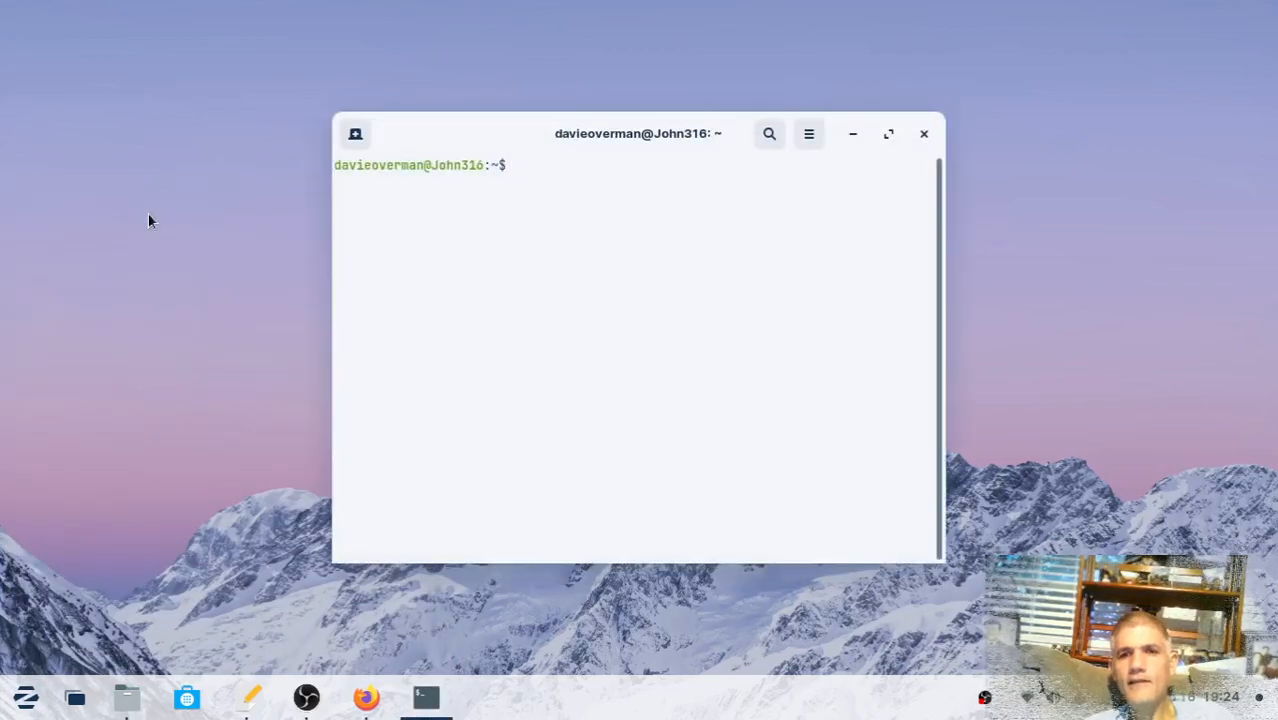
pyautogui.write('/op')
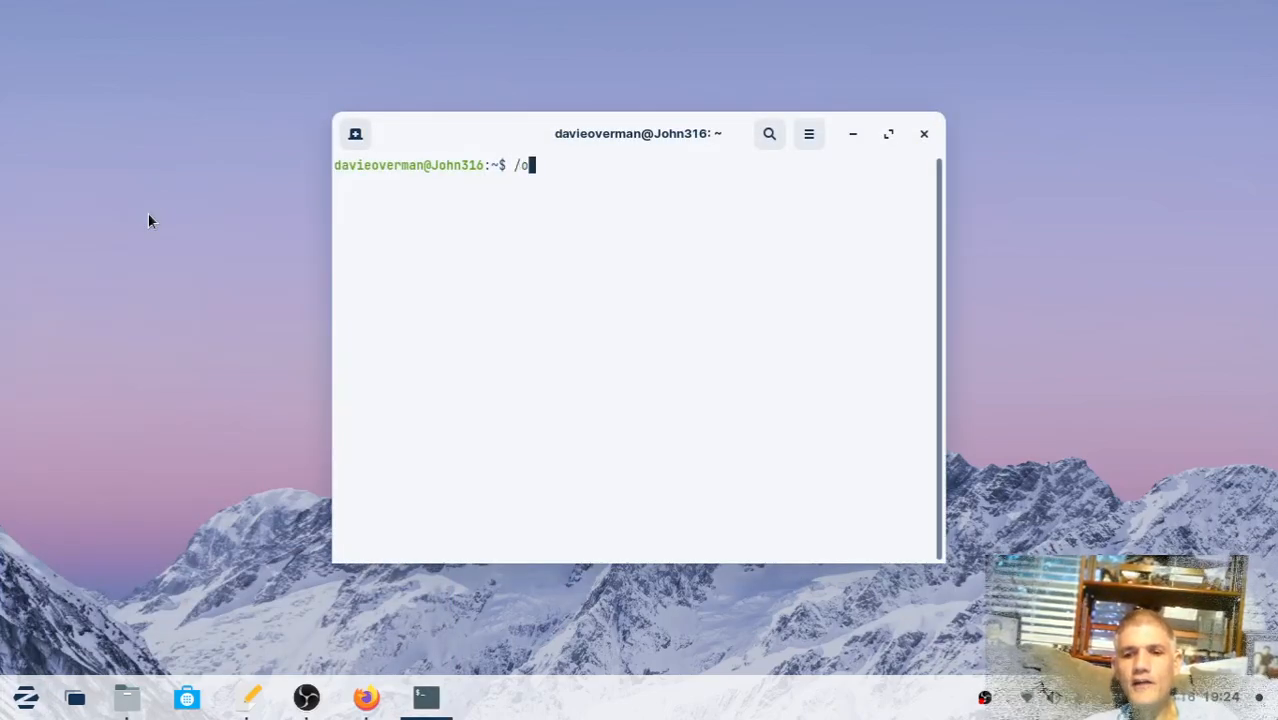
pyautogui.write('t')
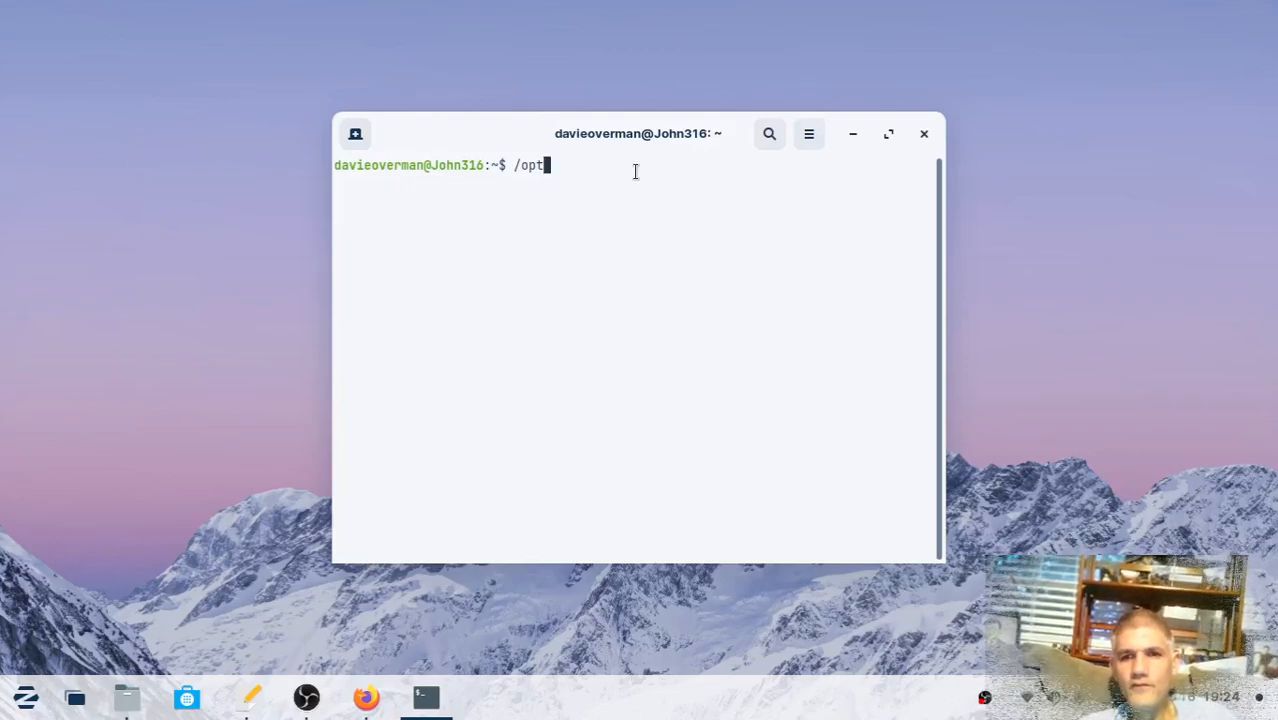
pyautogui.write('/retre')
pyautogui.press('BackSpace')
pyautogui.press('Tab')
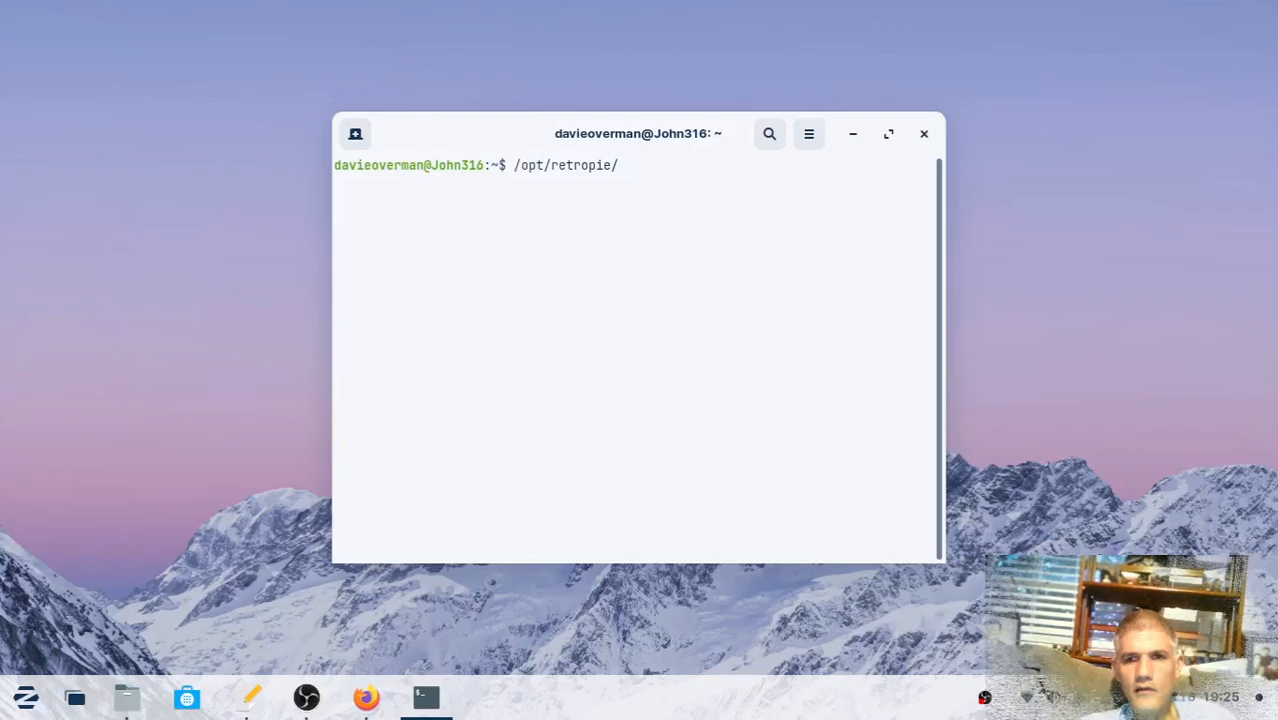
pyautogui.press('Tab')
pyautogui.press('Tab')
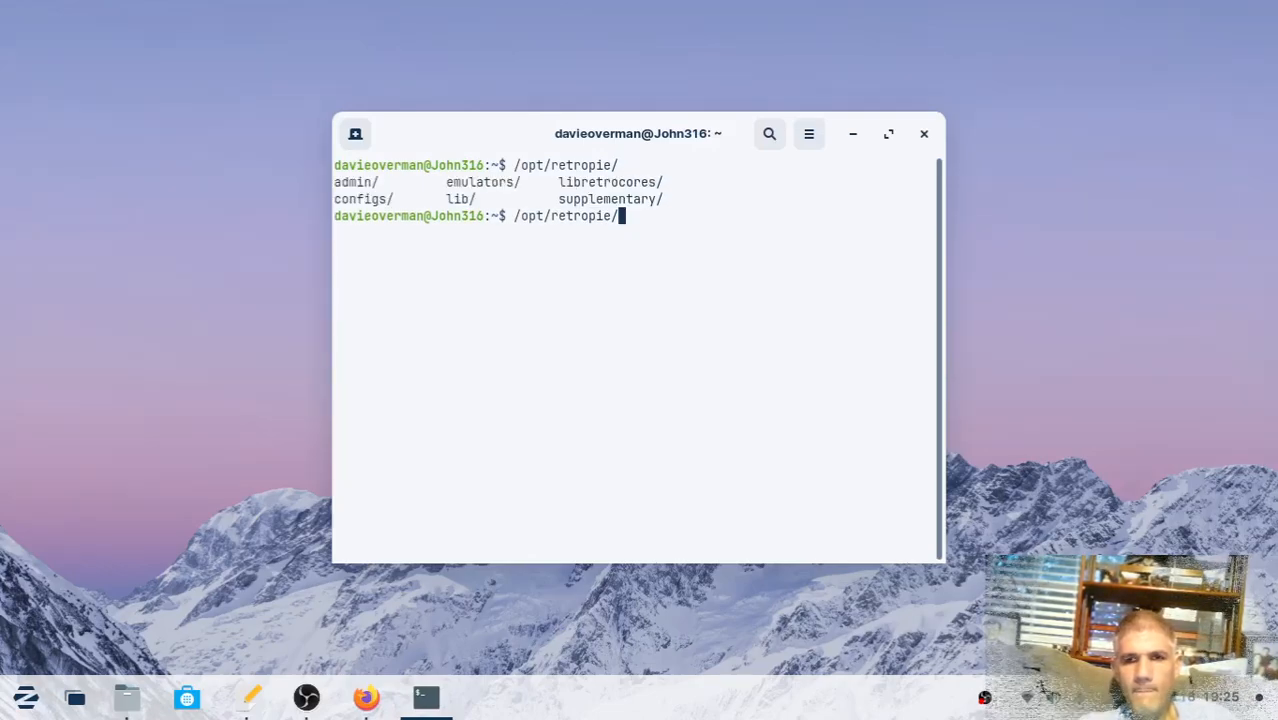
# Launch the Dolphin emulator from the terminal by running /opt/retropie/emulators/dolphin/bin/dolphin-emu.
pyautogui.write('e')
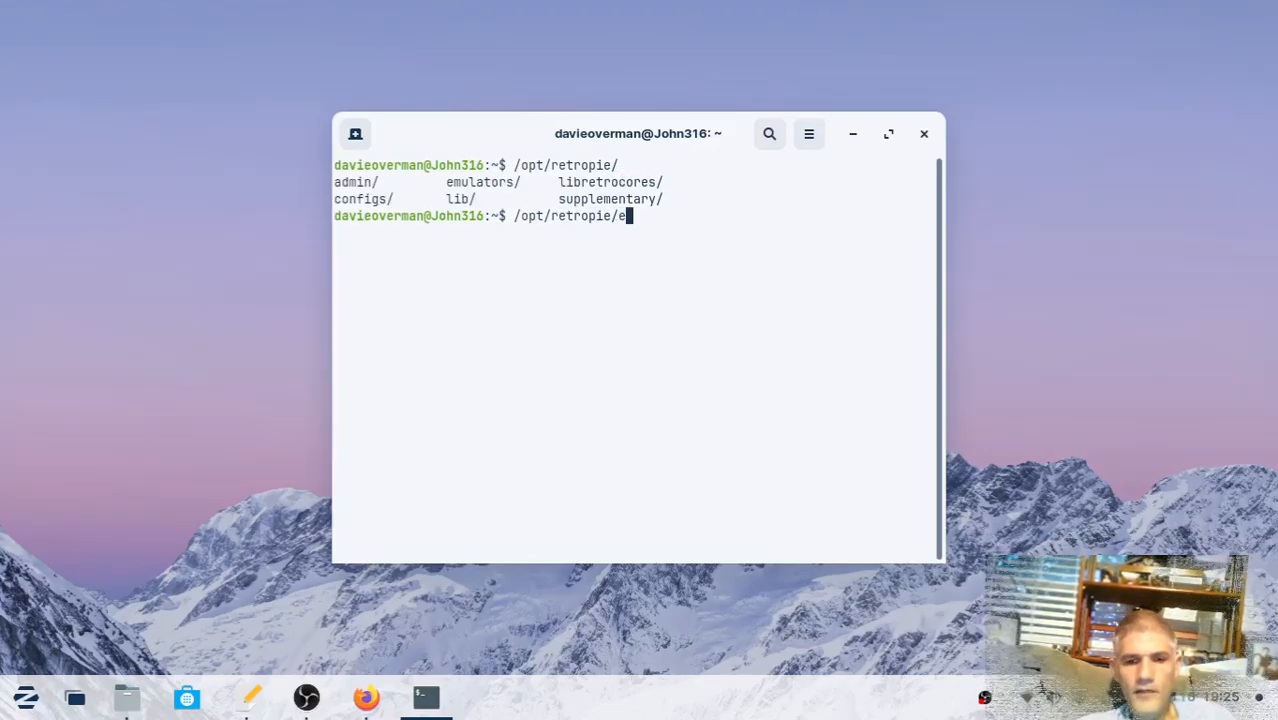
pyautogui.write('mu')
pyautogui.press('Tab')
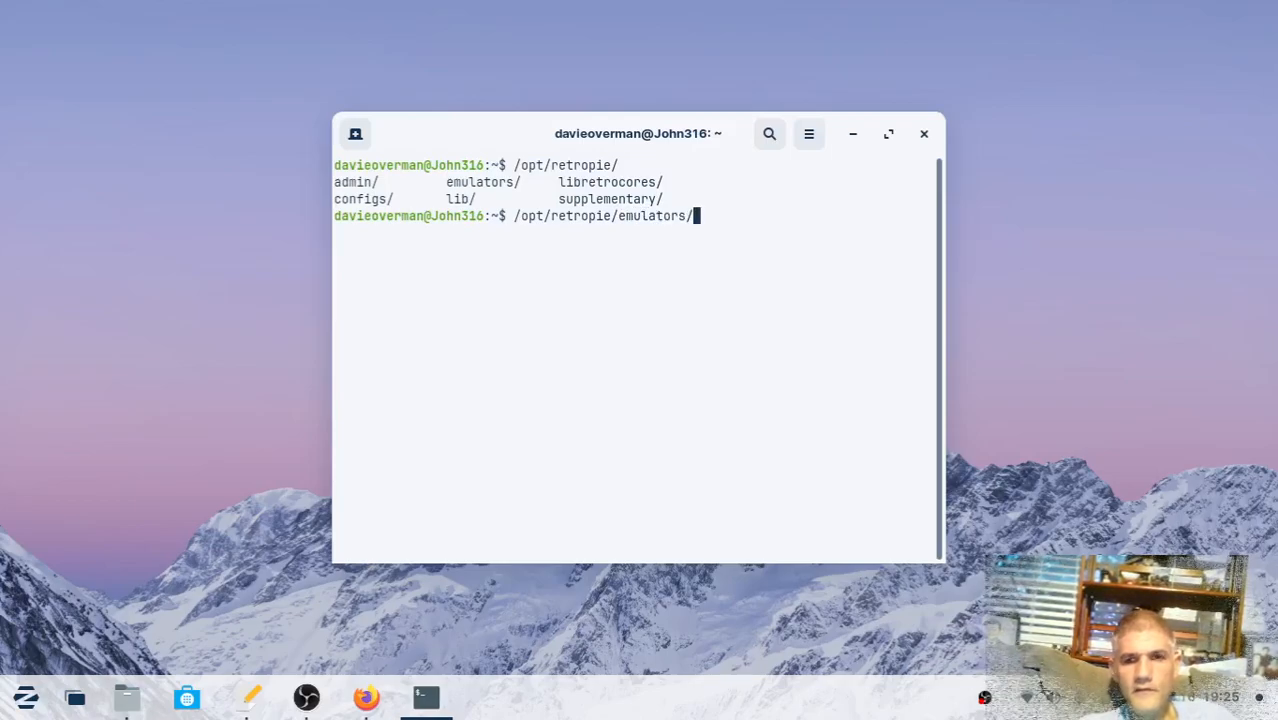
pyautogui.write('dol')
pyautogui.press('Tab')
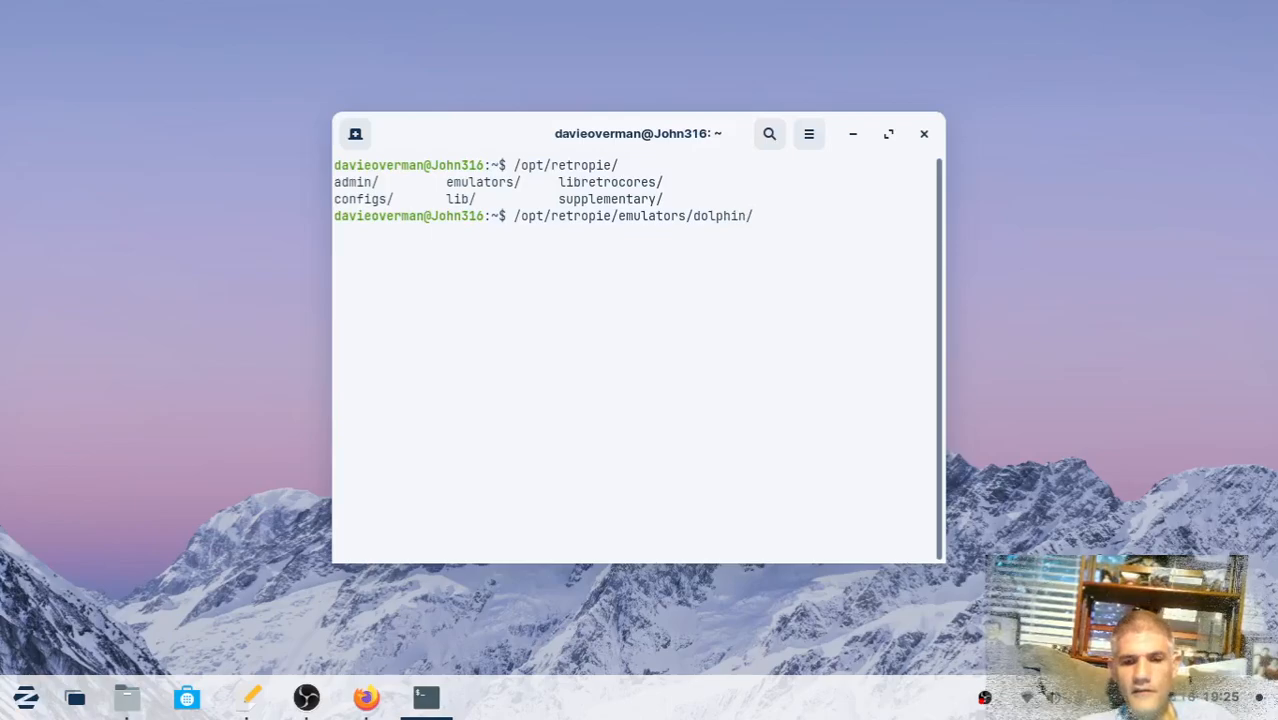
pyautogui.write('b')
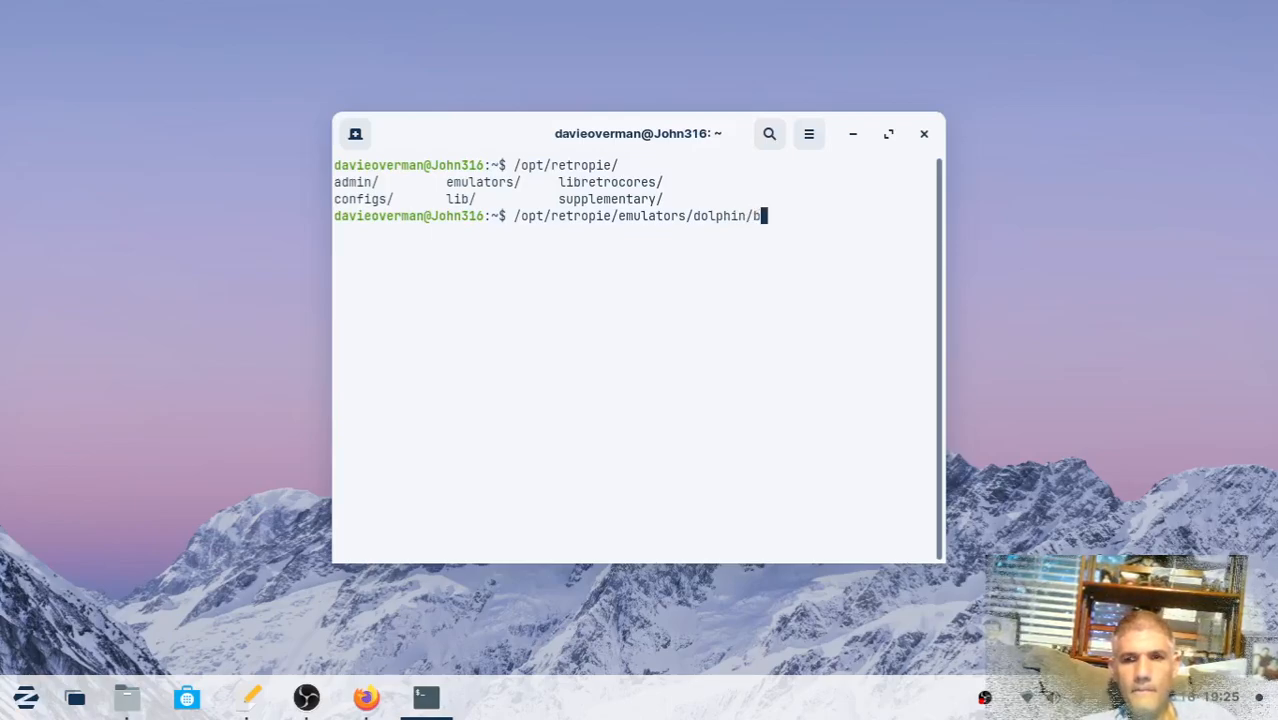
pyautogui.press('Tab')
pyautogui.write('dolph')
pyautogui.press('Tab')
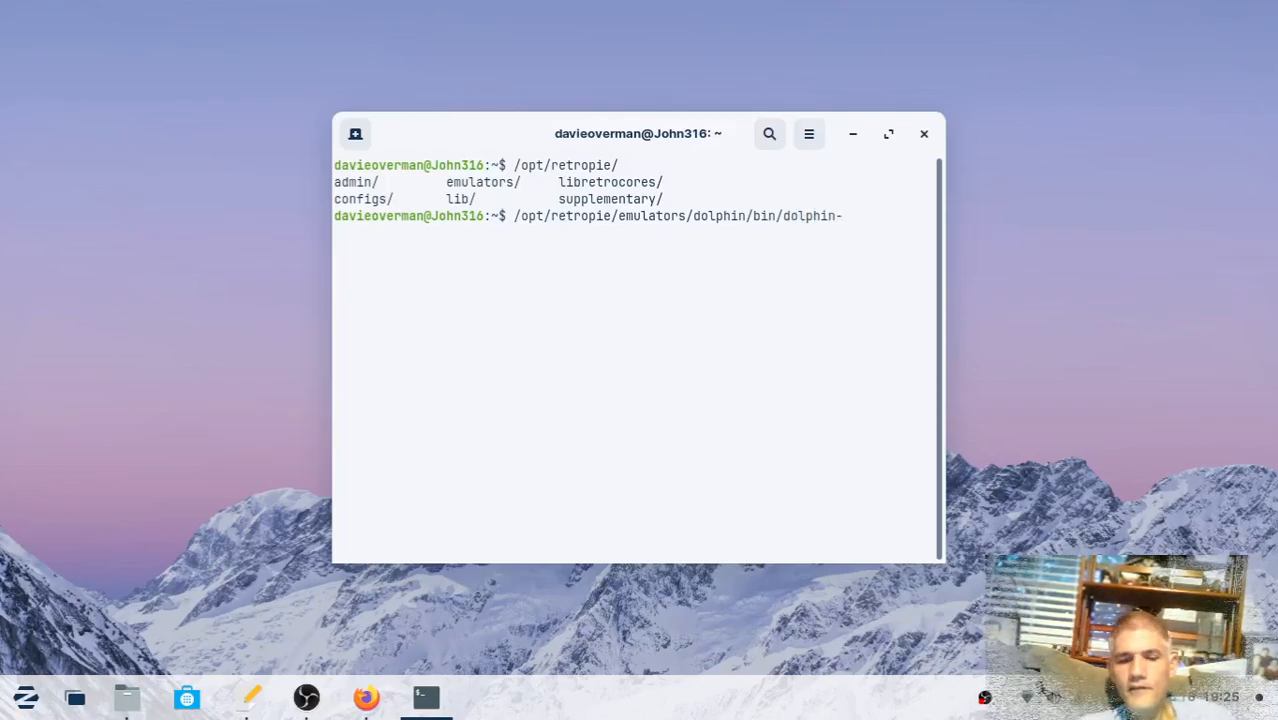
pyautogui.write('emu')
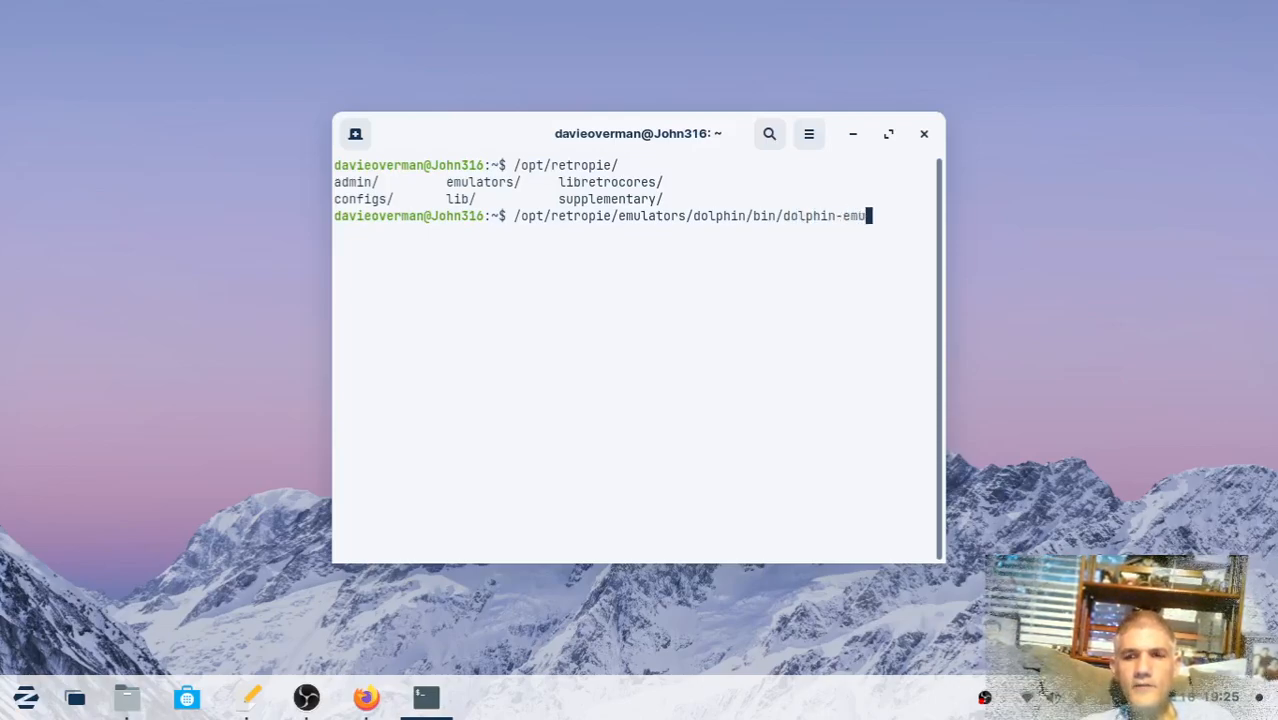
pyautogui.press('Return')
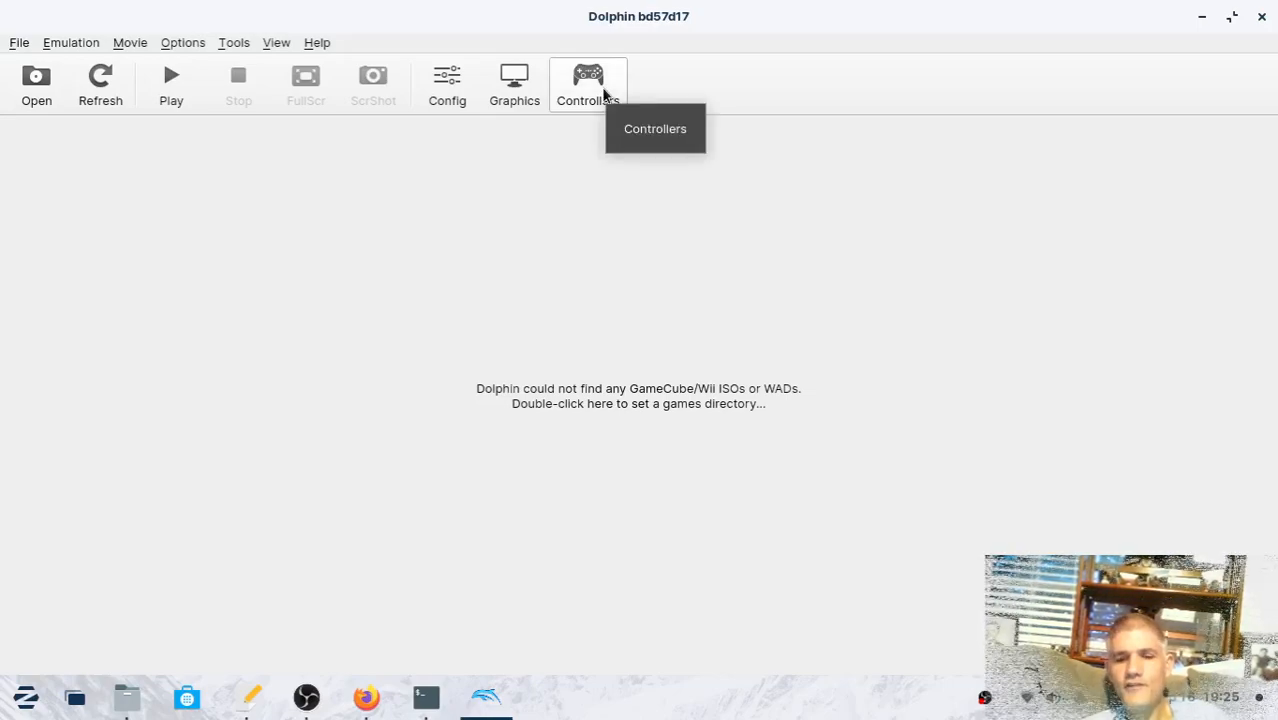
# Open the configuration of the GameCube controller at Port 1 and select evdev/0/Logitech Gamepad F310 as its device.
pyautogui.click(603, 94)
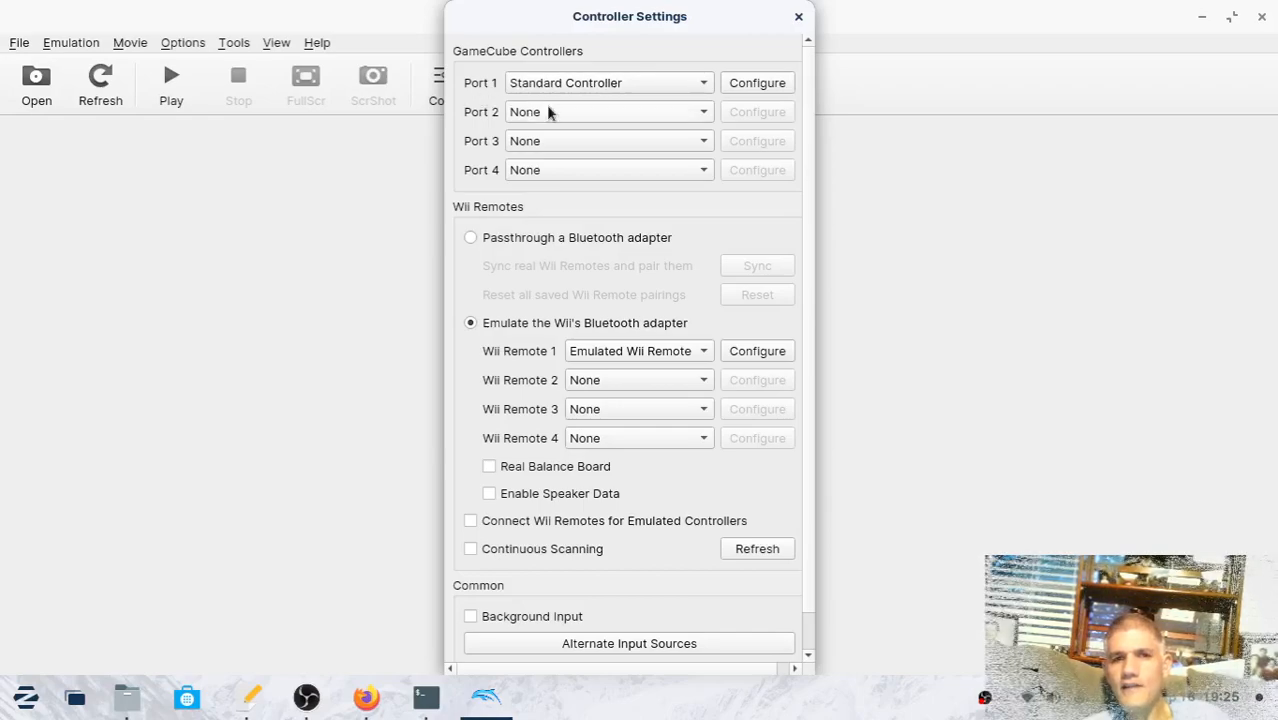
pyautogui.click(756, 84)
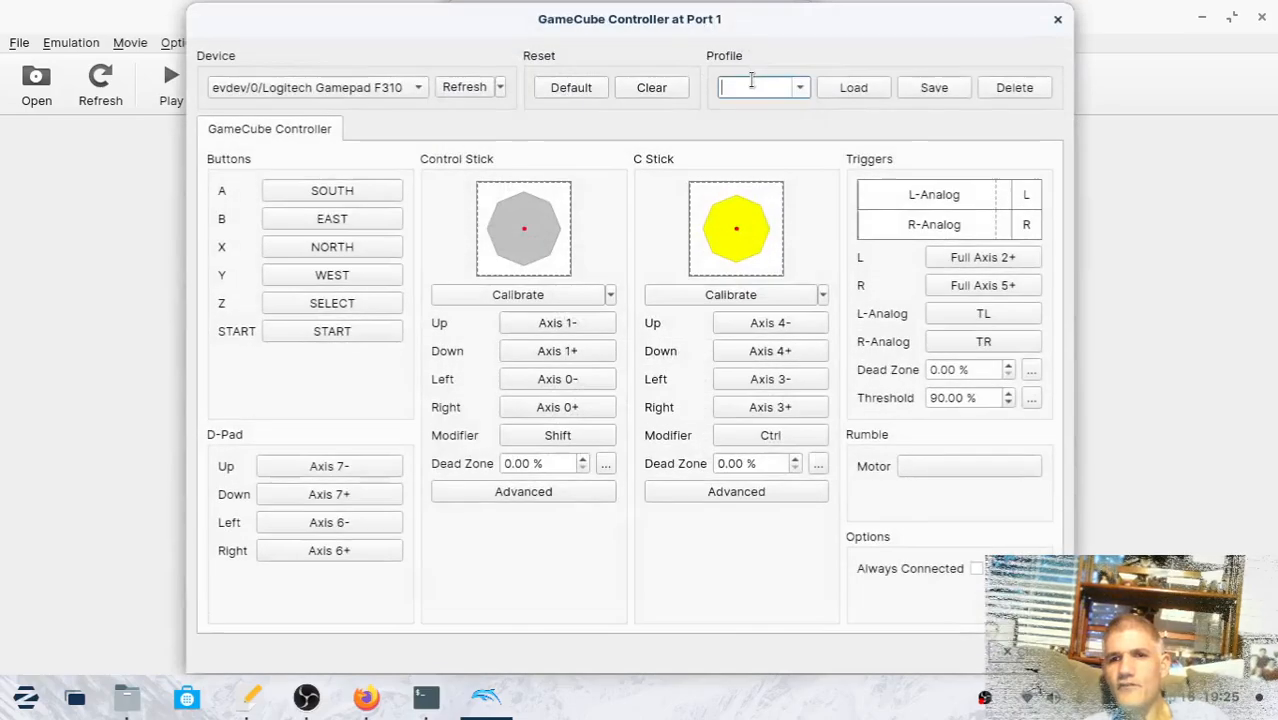
pyautogui.click(424, 89)
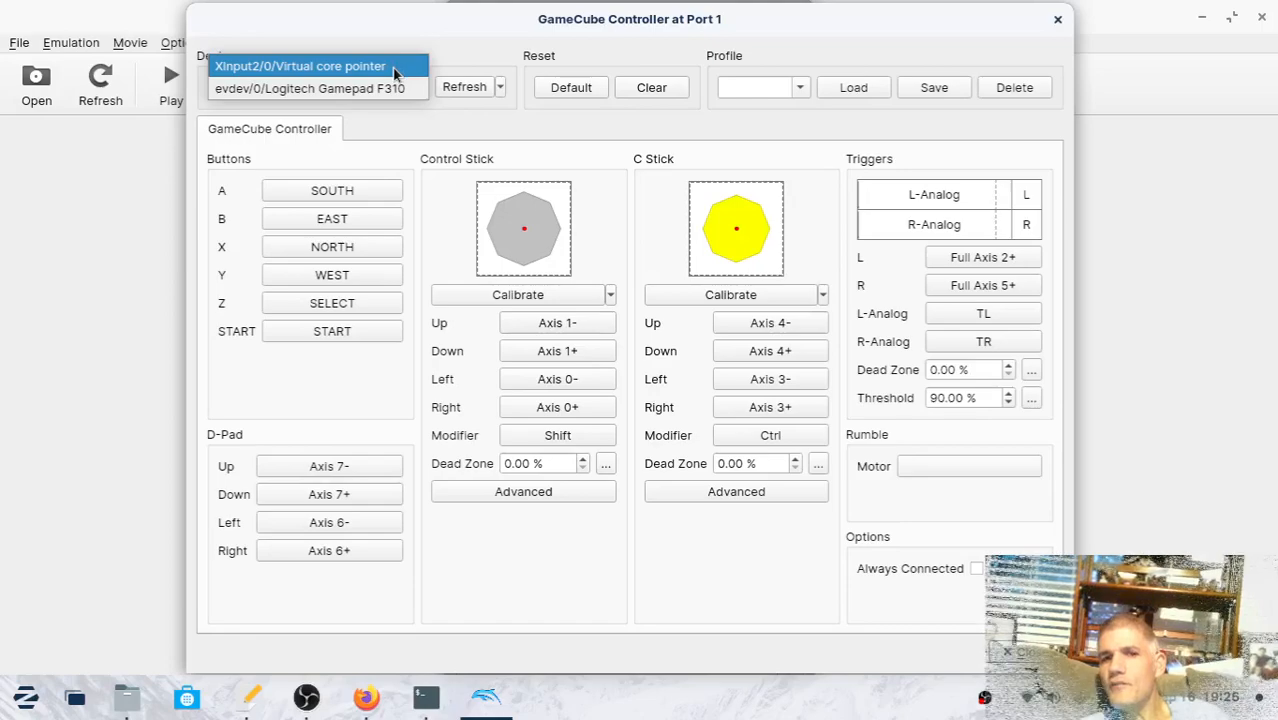
pyautogui.click(393, 93)
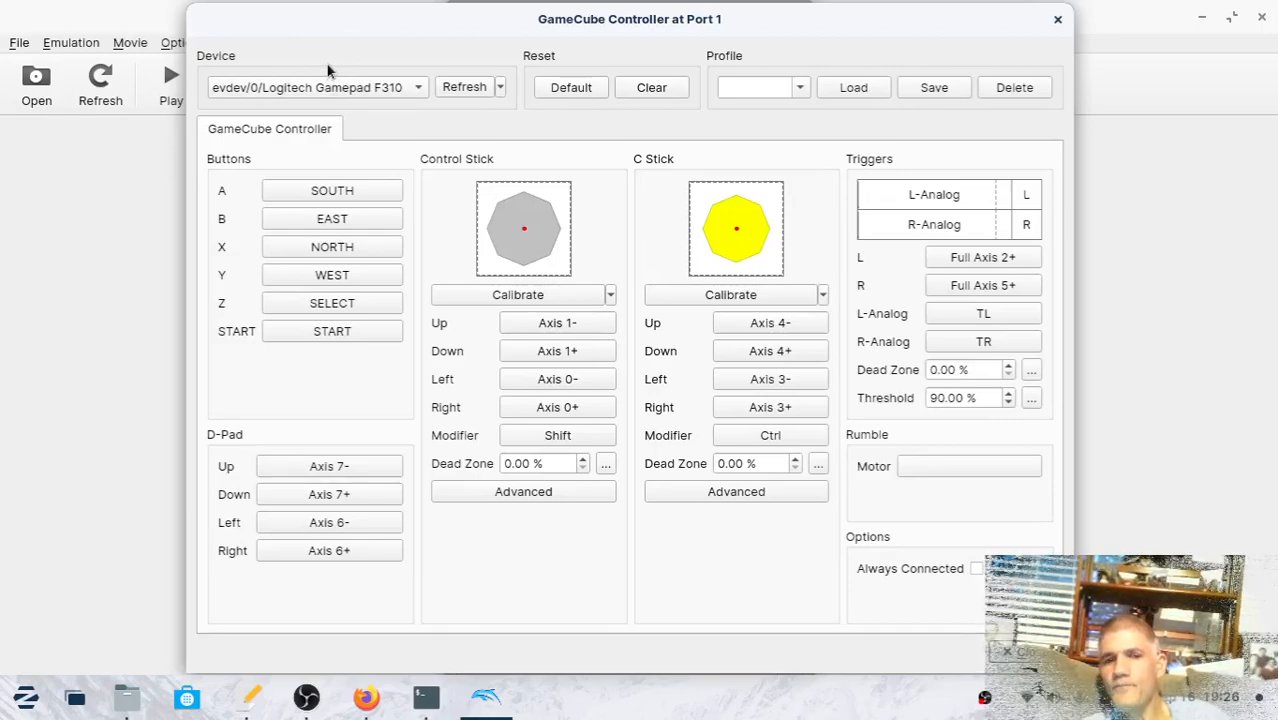
# Map the GameCube controller's A button to SOUTH and its B button to EAST.
pyautogui.click(341, 192)
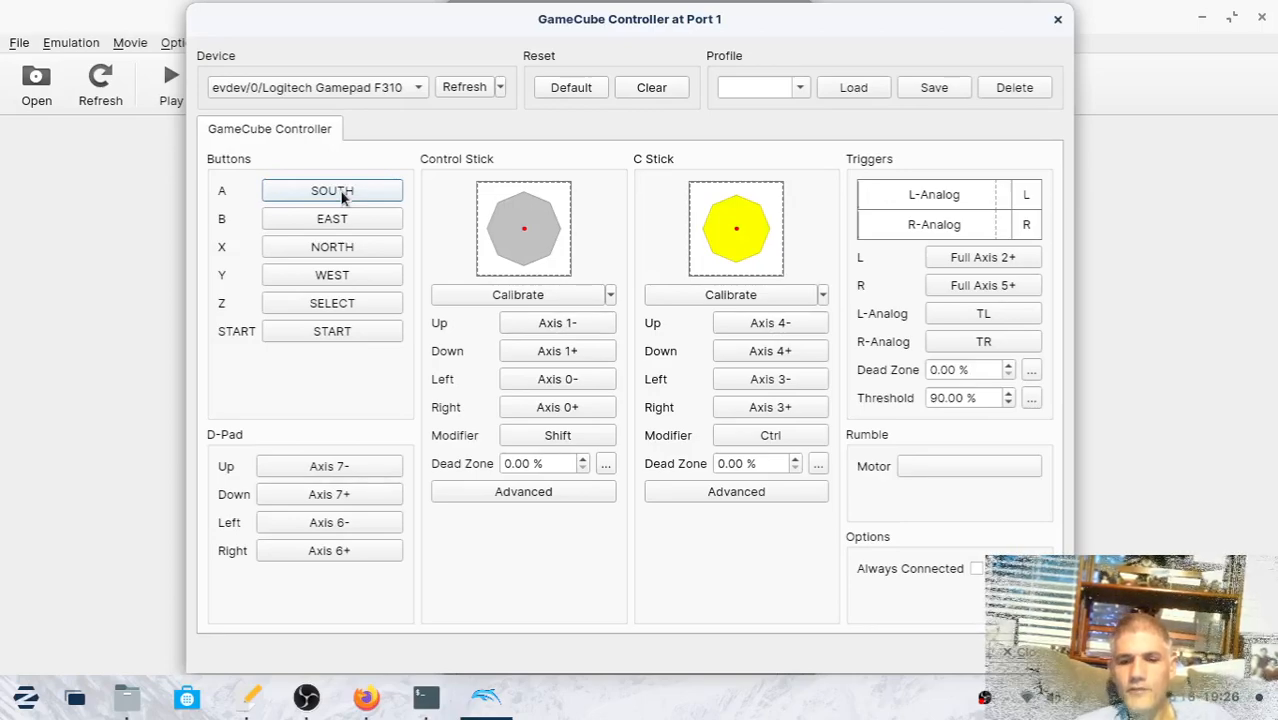
pyautogui.click(333, 193)
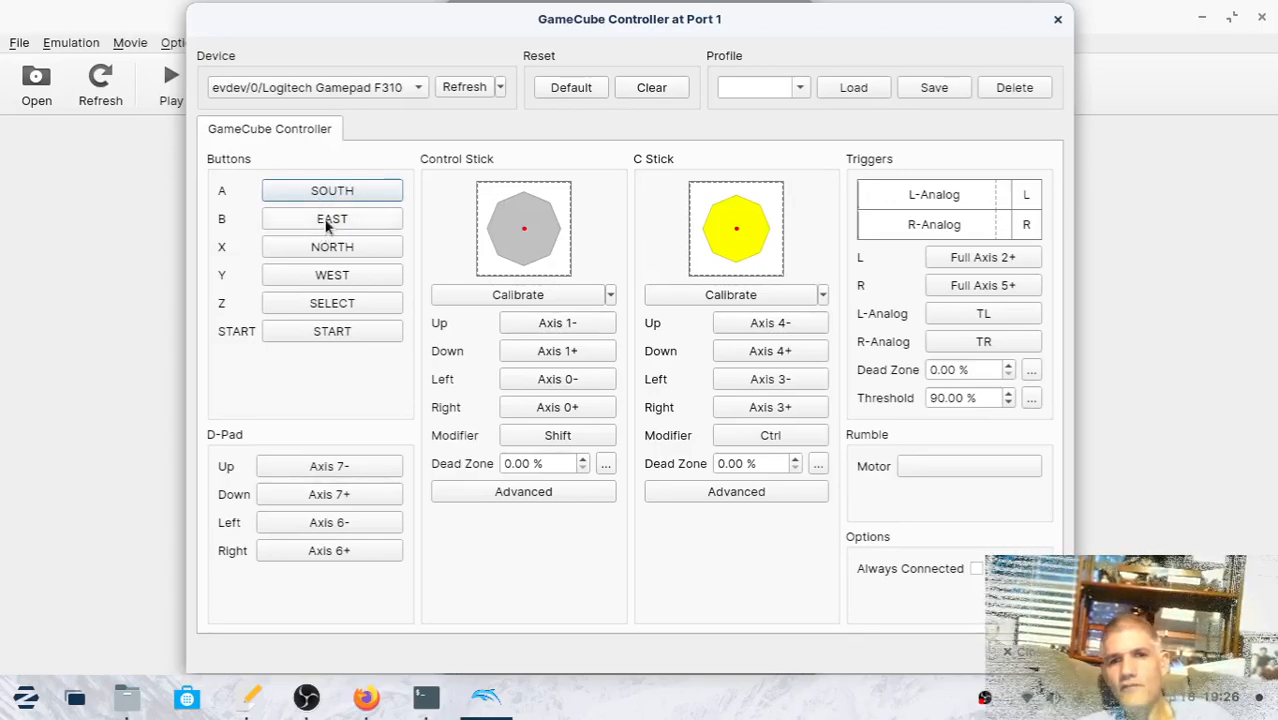
pyautogui.click(326, 222)
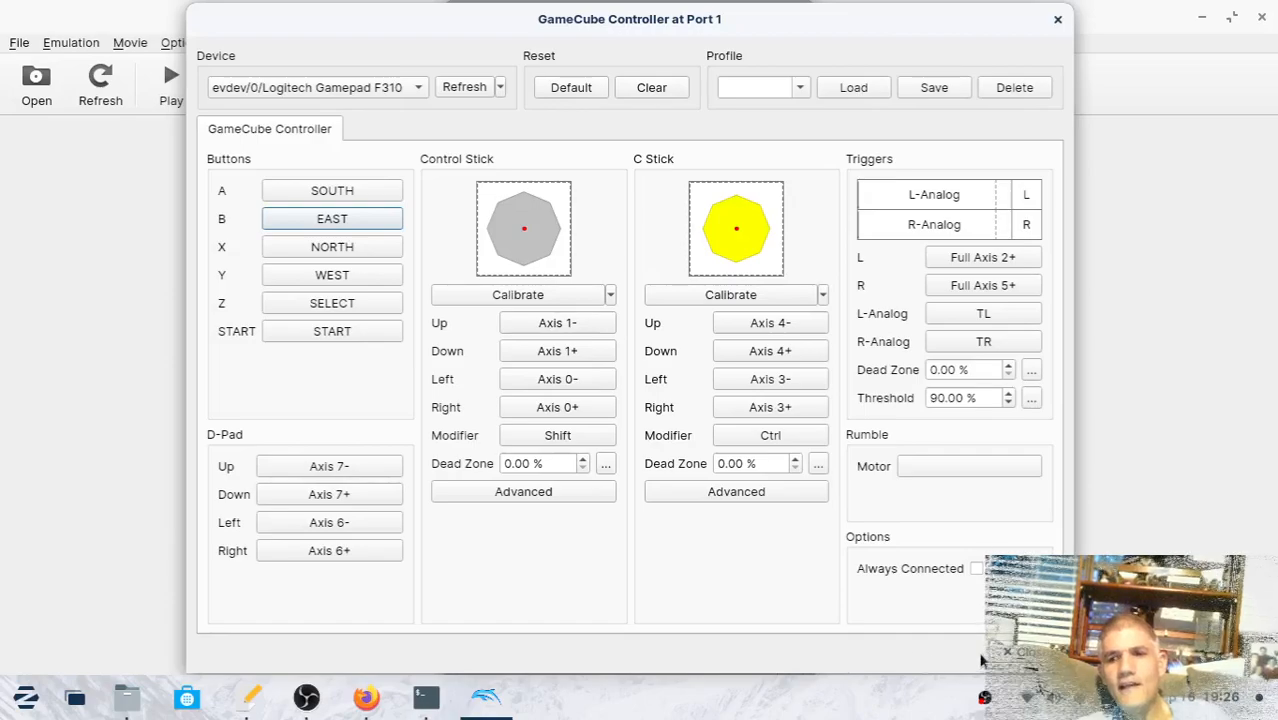
# Close the GameCube controller configuration and the controller settings, and quit Dolphin.
pyautogui.click(1010, 651)
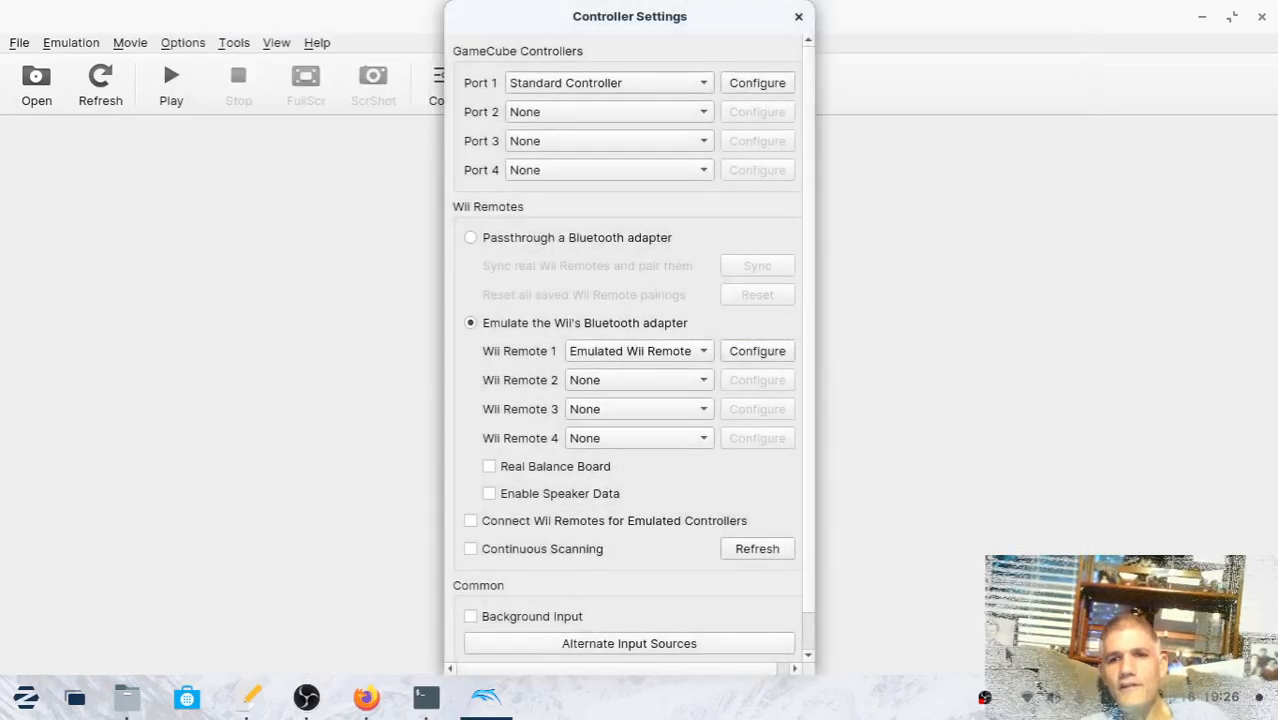
pyautogui.click(799, 18)
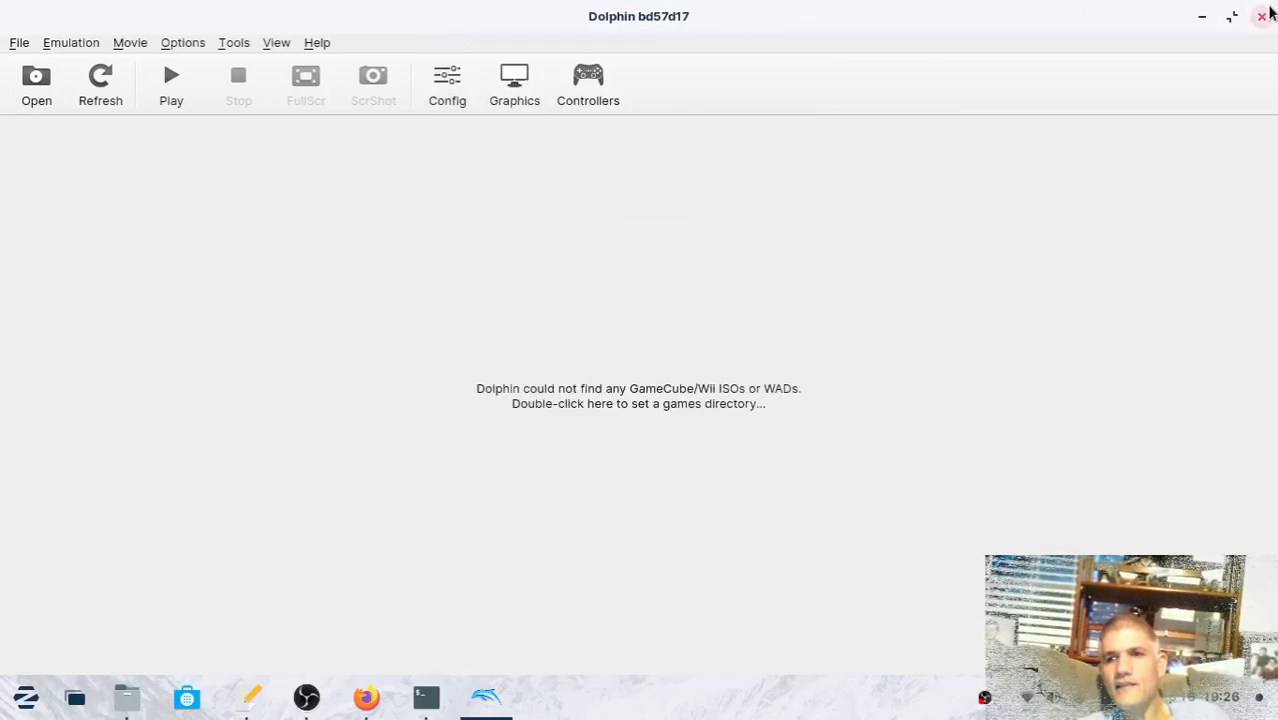
pyautogui.click(1265, 16)
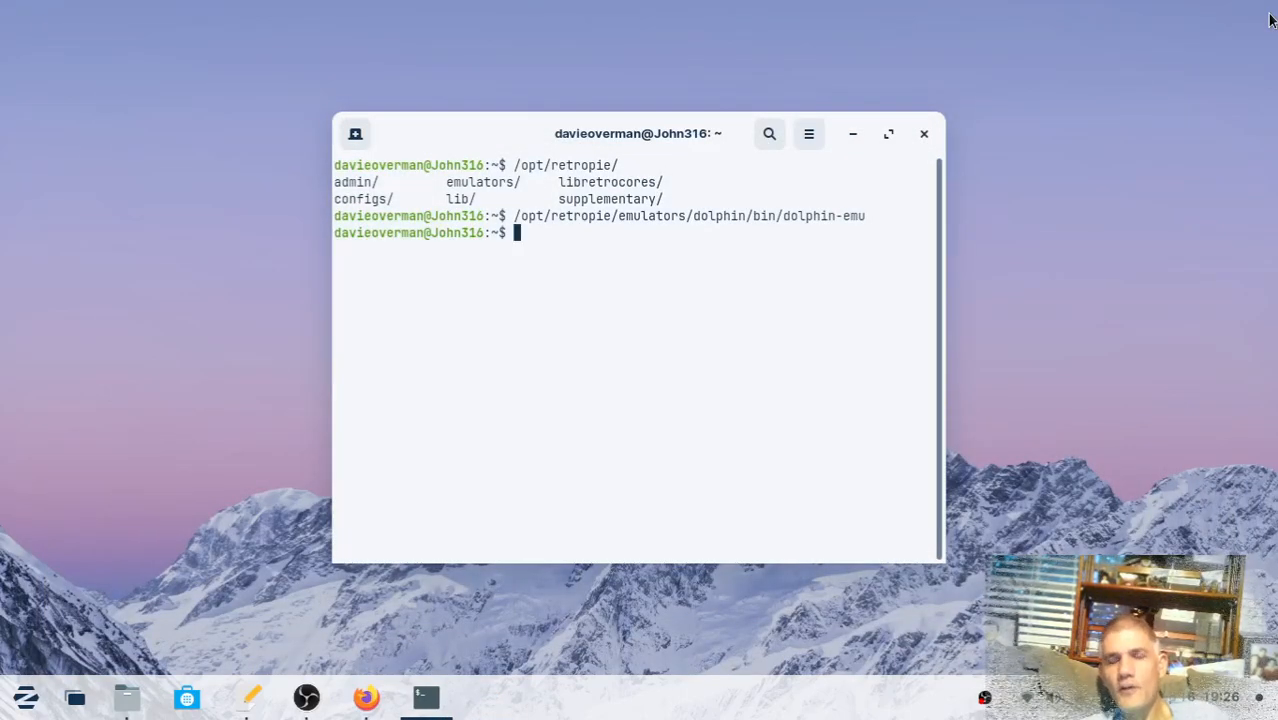
# Launch EmulationStation from the terminal by running emulationstation.
pyautogui.write('e')
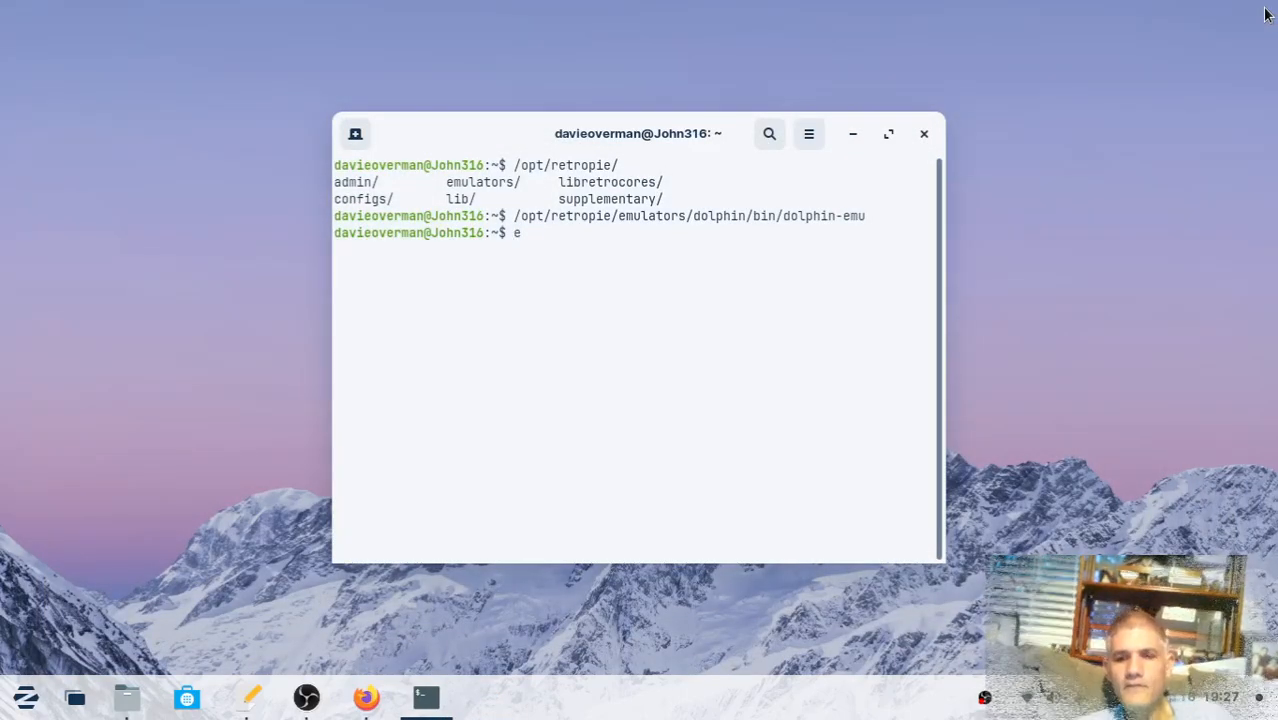
pyautogui.write('mu')
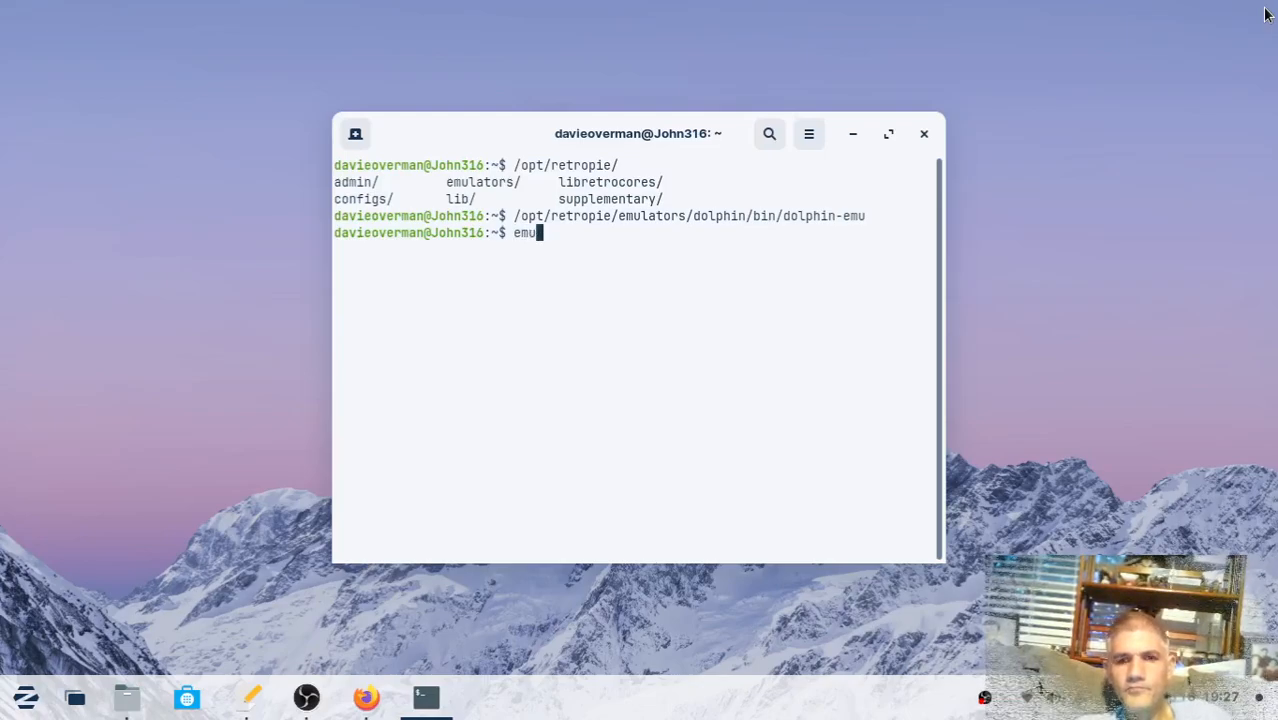
pyautogui.press('Tab')
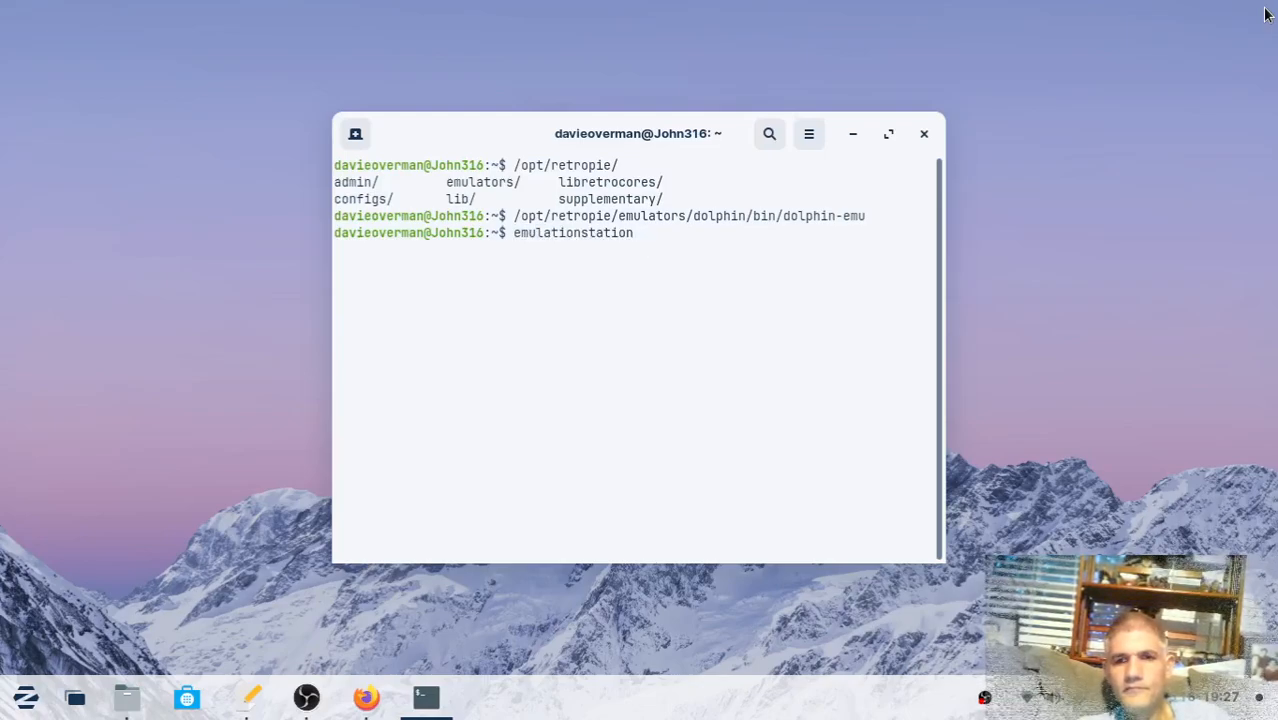
pyautogui.press('Return')
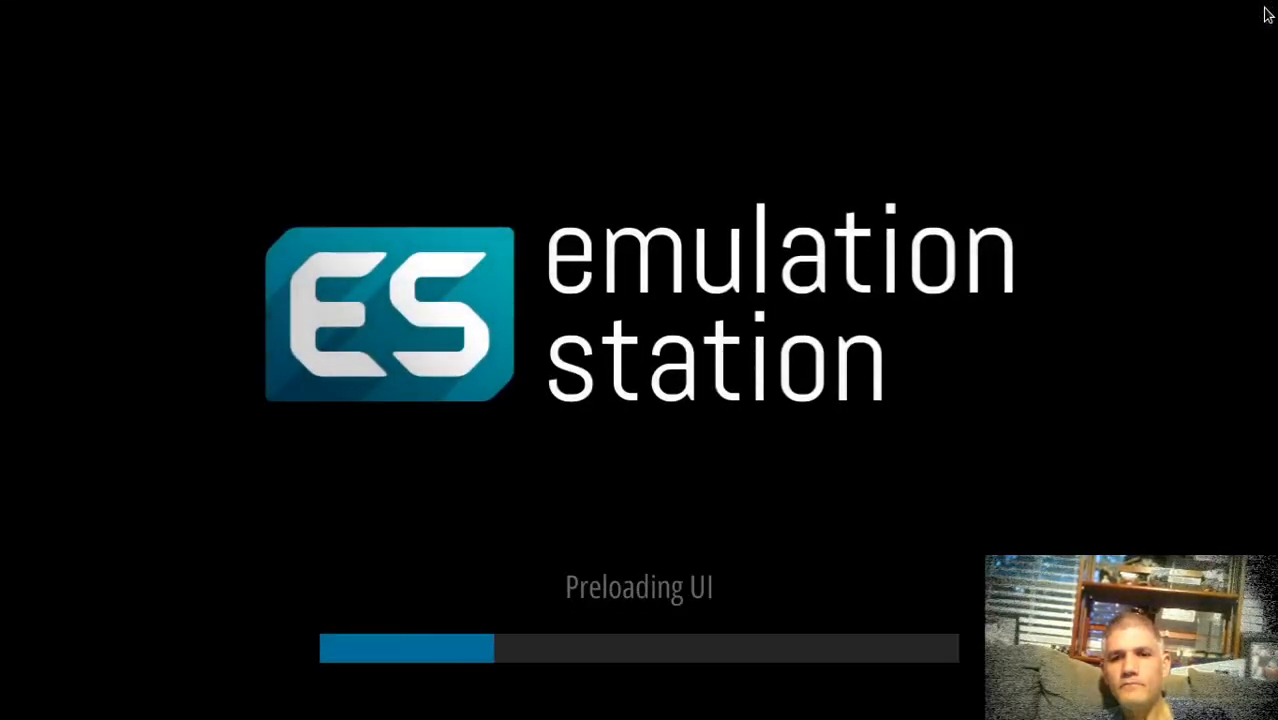
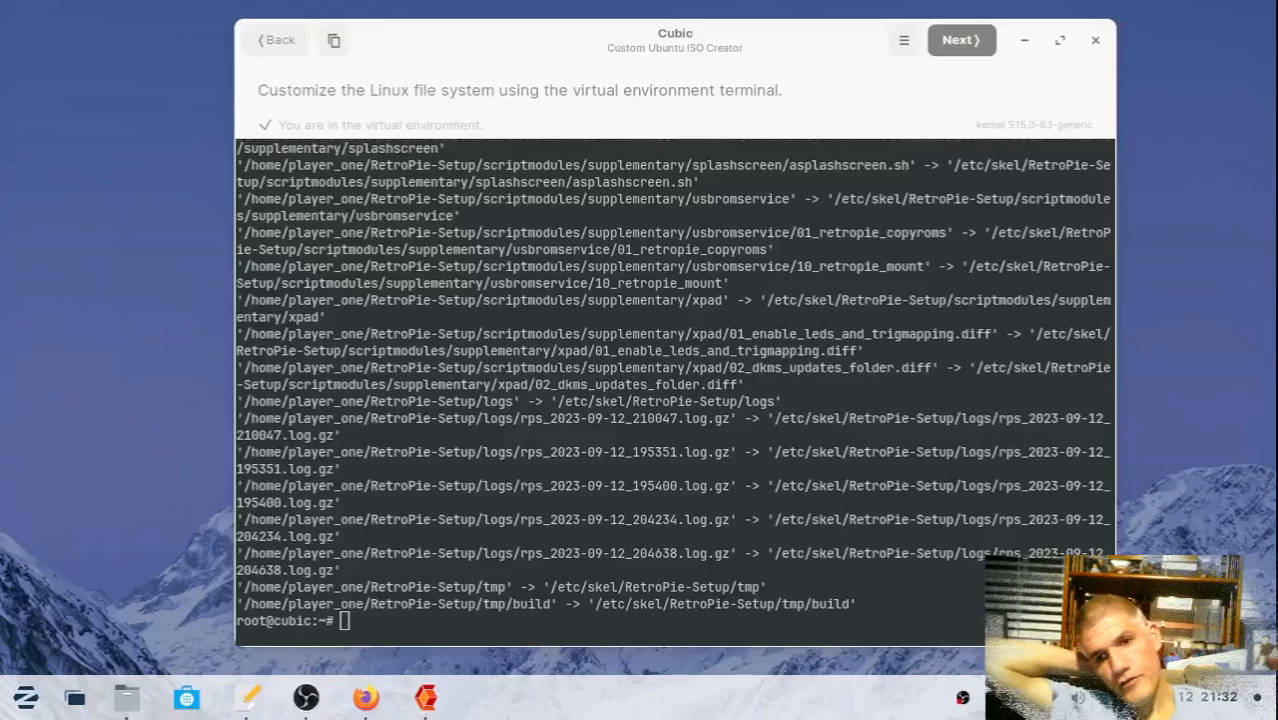
# Switch to Firefox and open publicdomainpictures.net in a new tab.
pyautogui.click(366, 698)
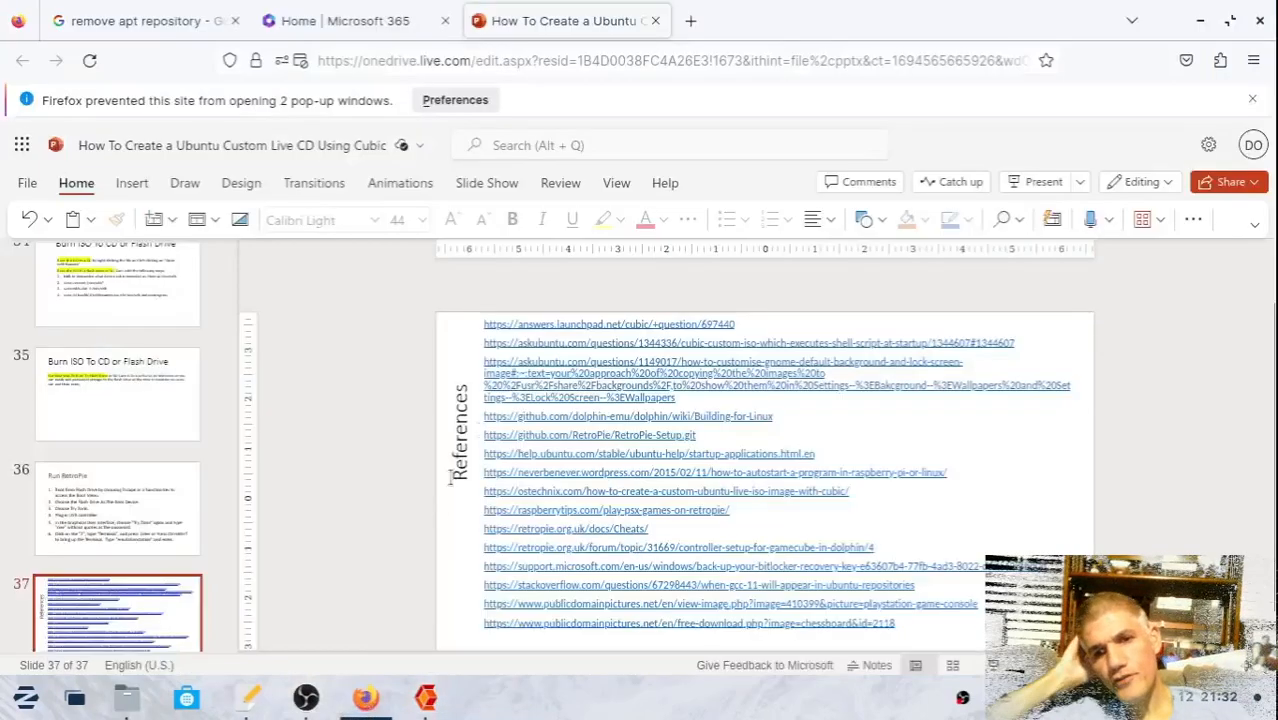
pyautogui.click(691, 21)
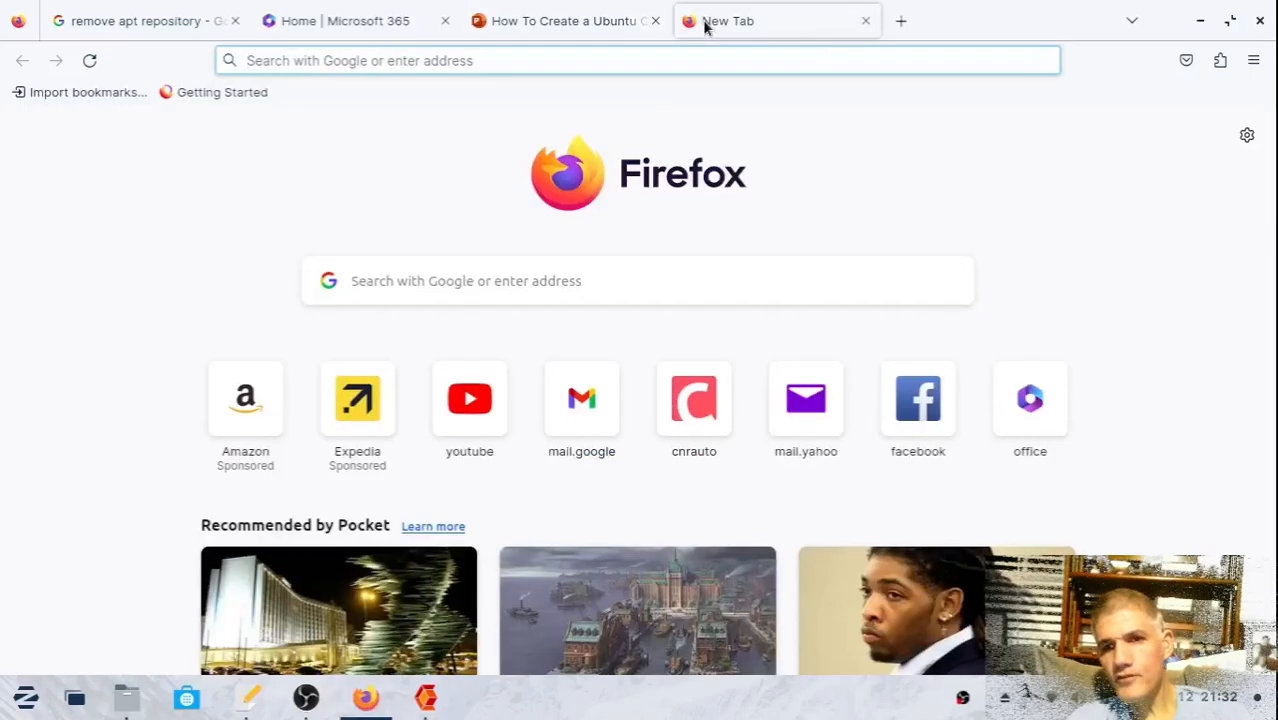
pyautogui.write('pub')
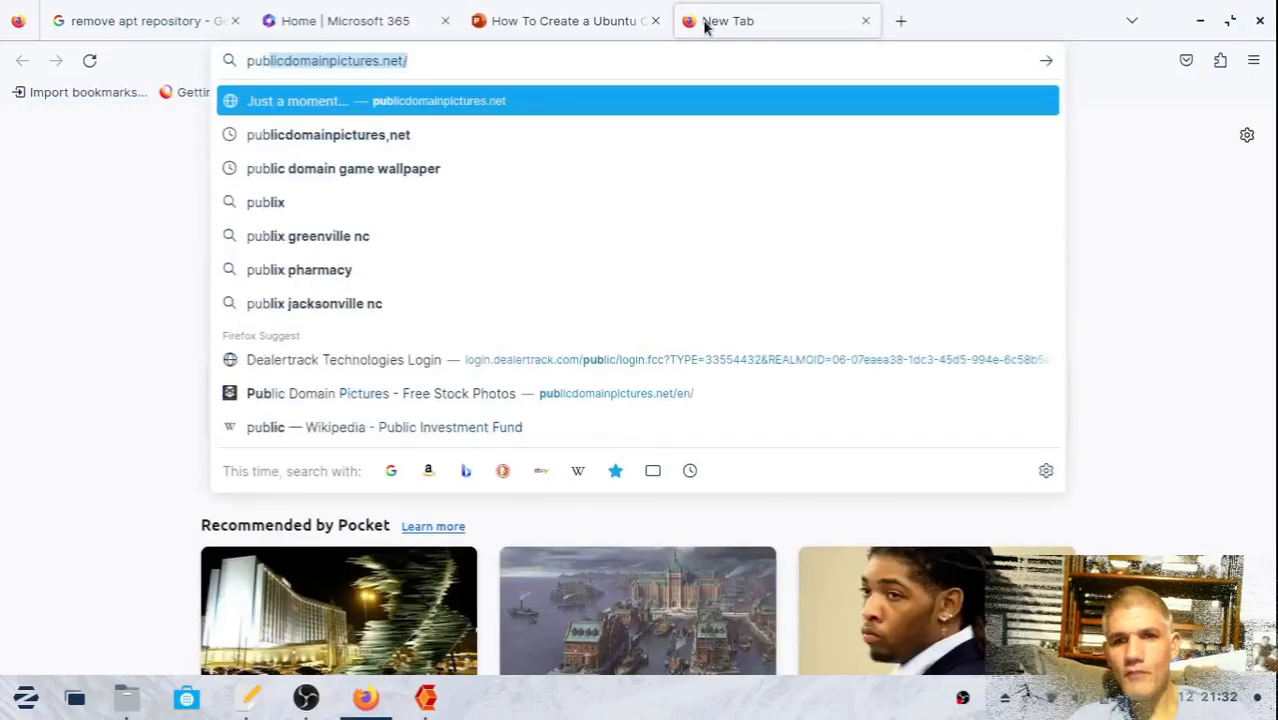
pyautogui.write('licd')
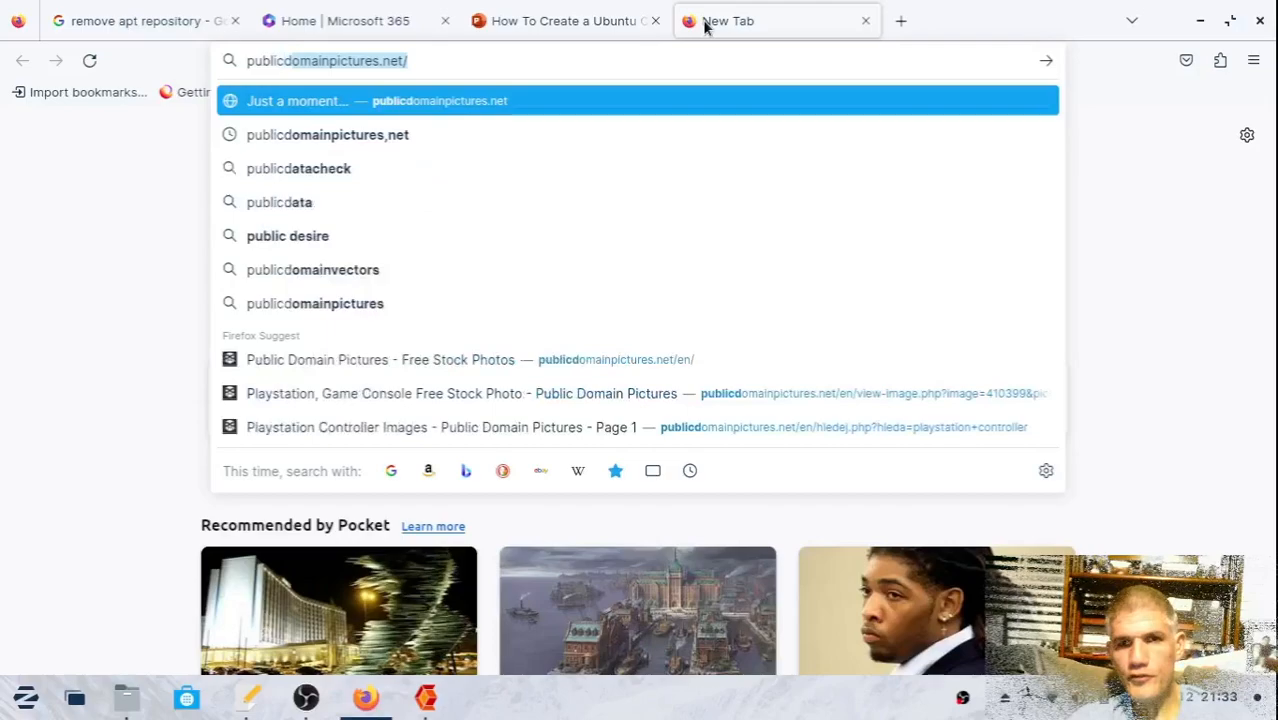
pyautogui.write('omai')
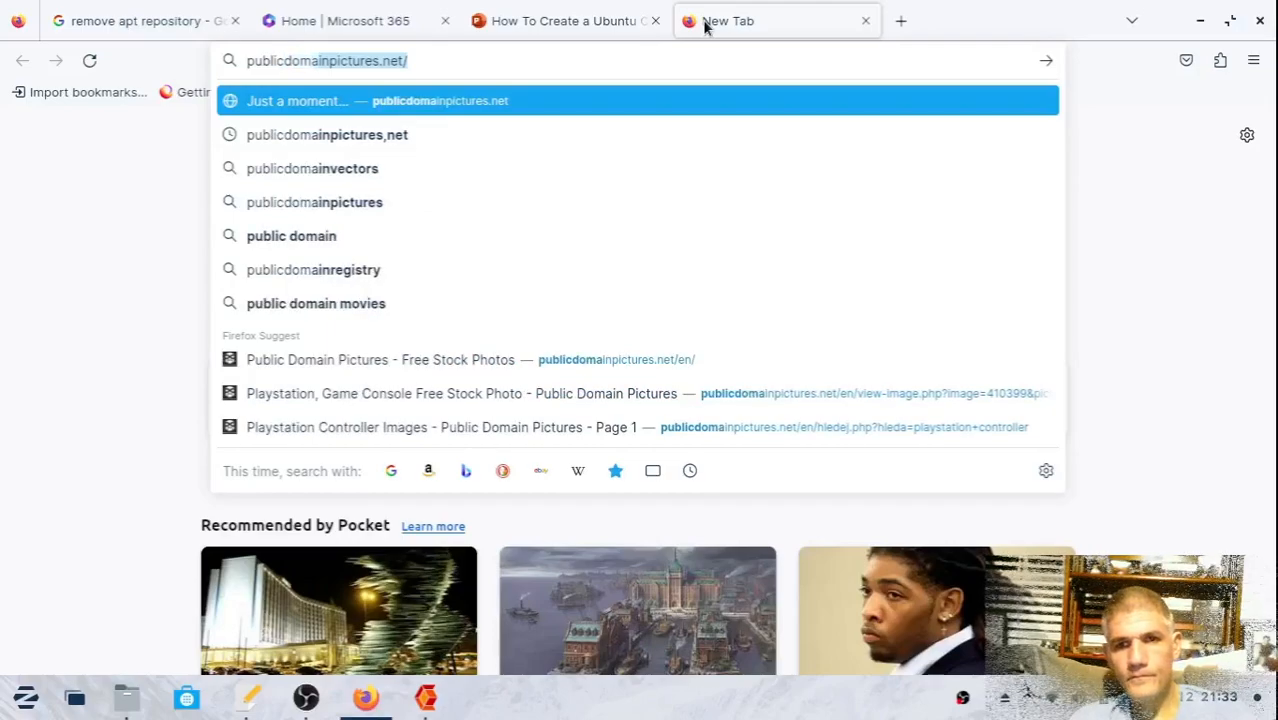
pyautogui.write('npi')
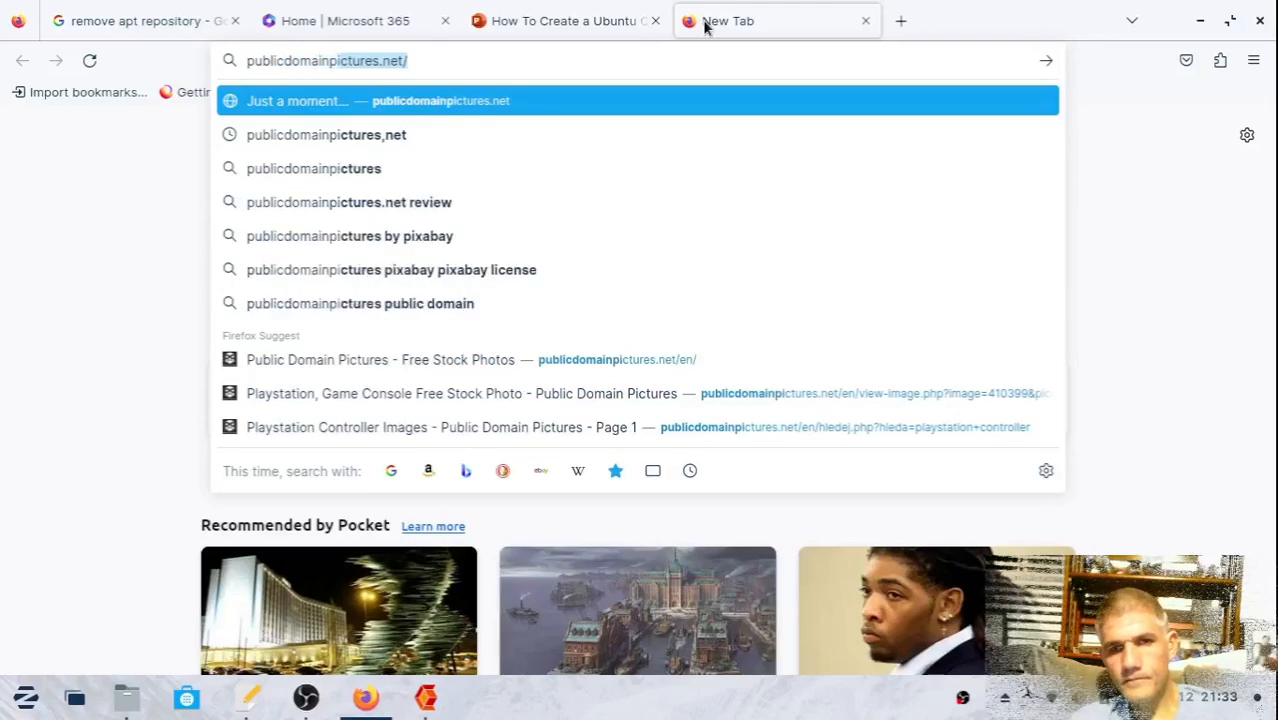
pyautogui.write('ctu')
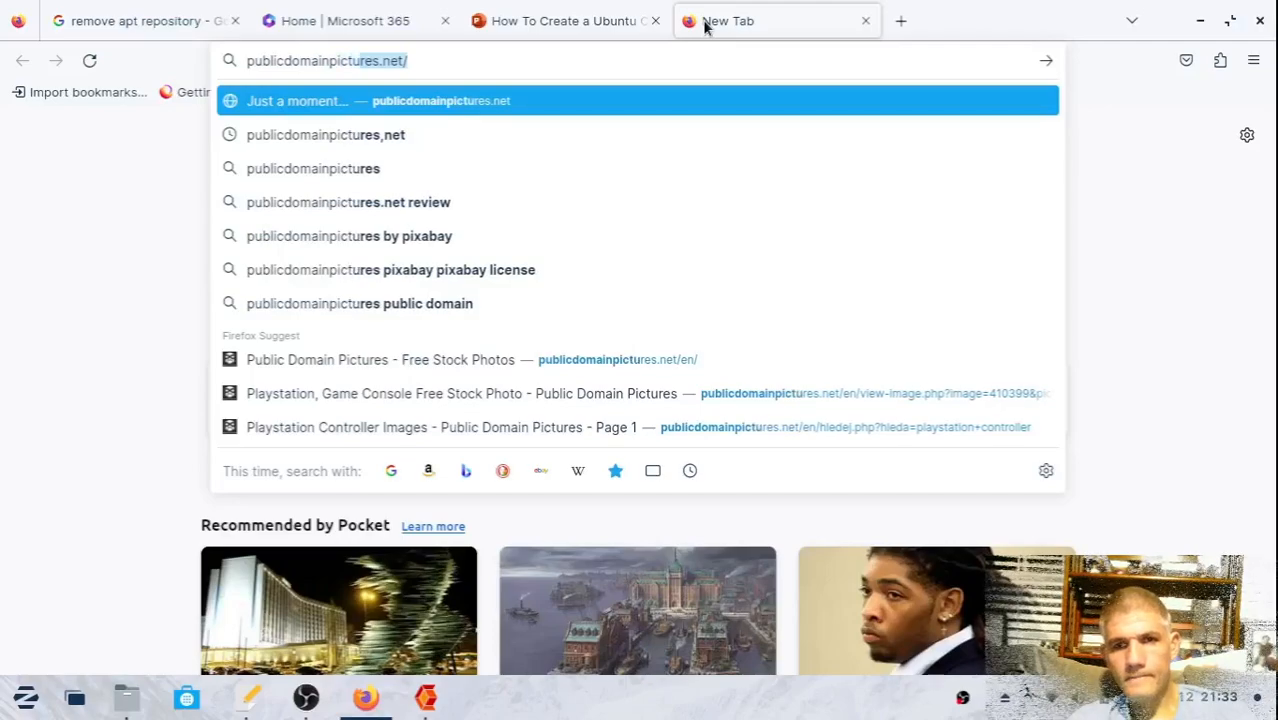
pyautogui.write('res.ne')
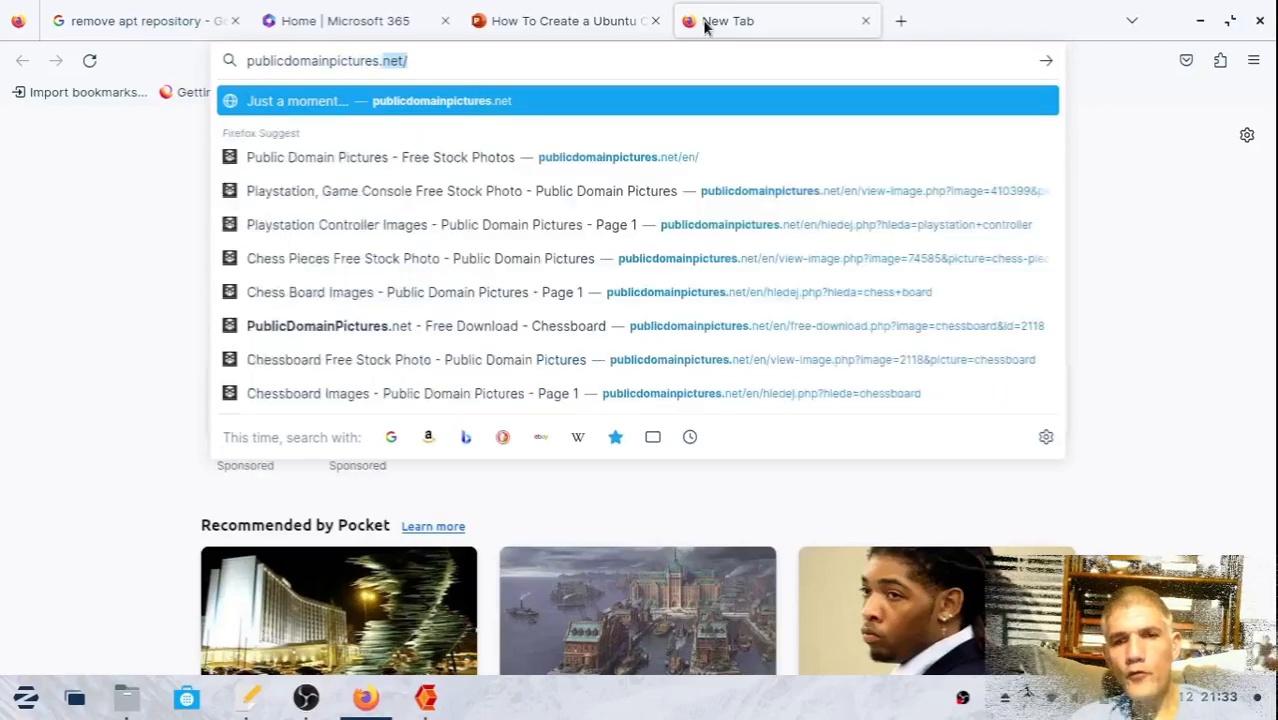
pyautogui.write('t')
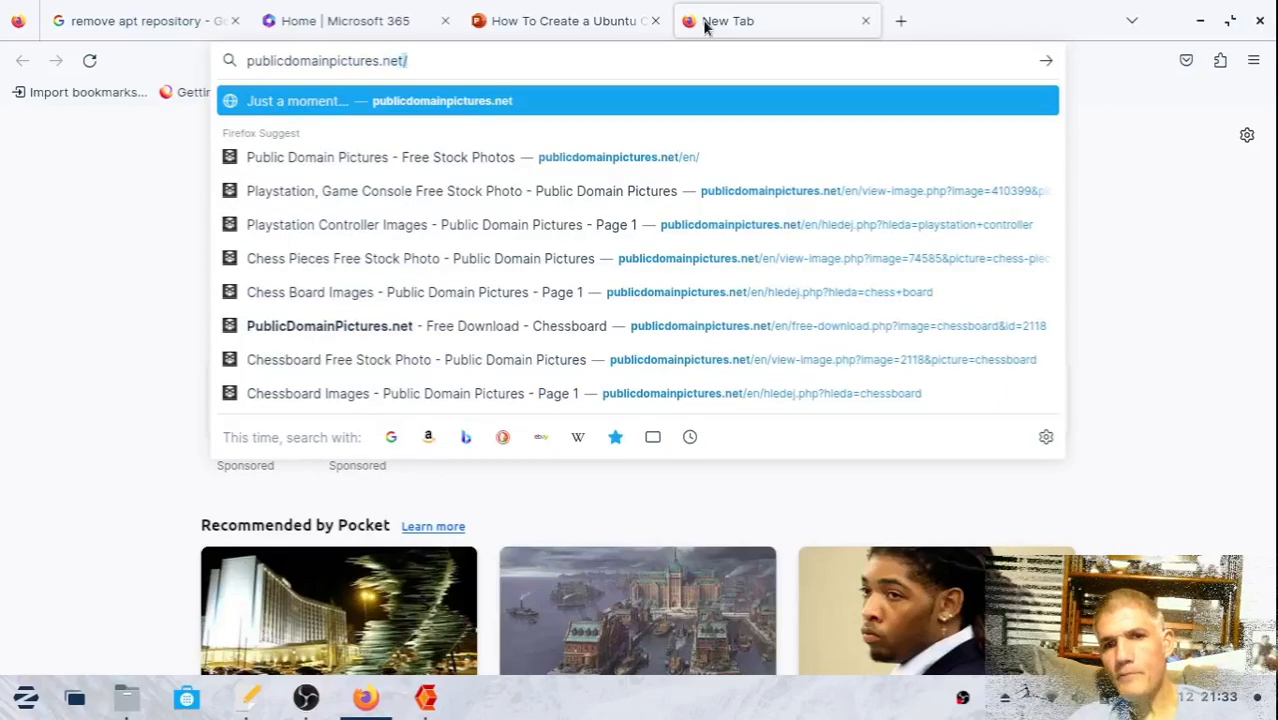
pyautogui.press('Return')
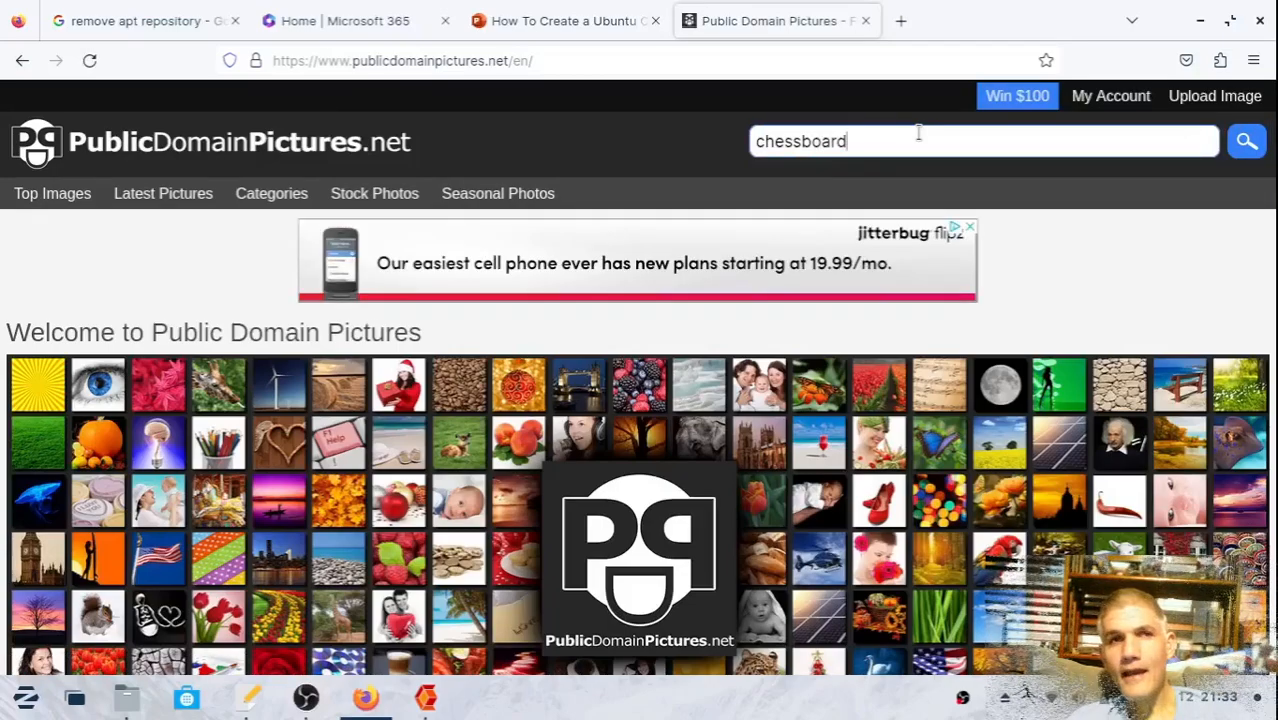
# Search the picture site for chessboard and open the black-and-white photo with the white knight in front.
pyautogui.press('Return')
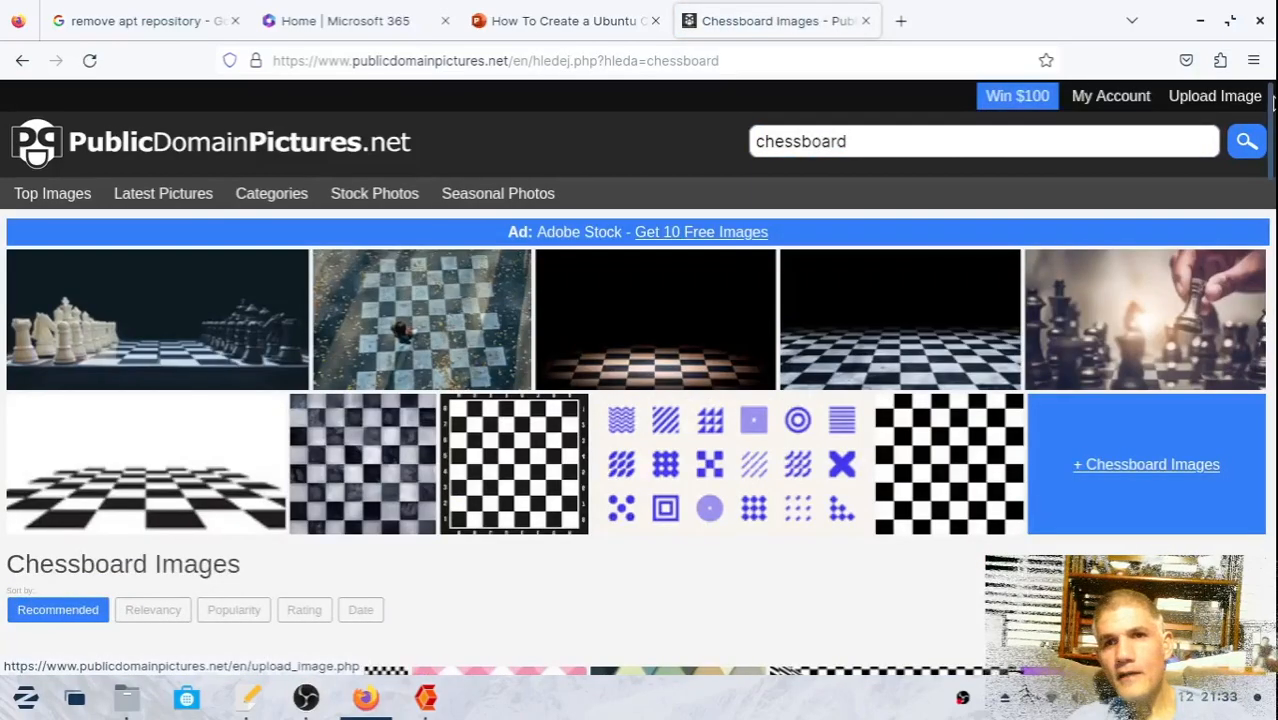
pyautogui.moveTo(1273, 165); pyautogui.dragTo(1274, 242)
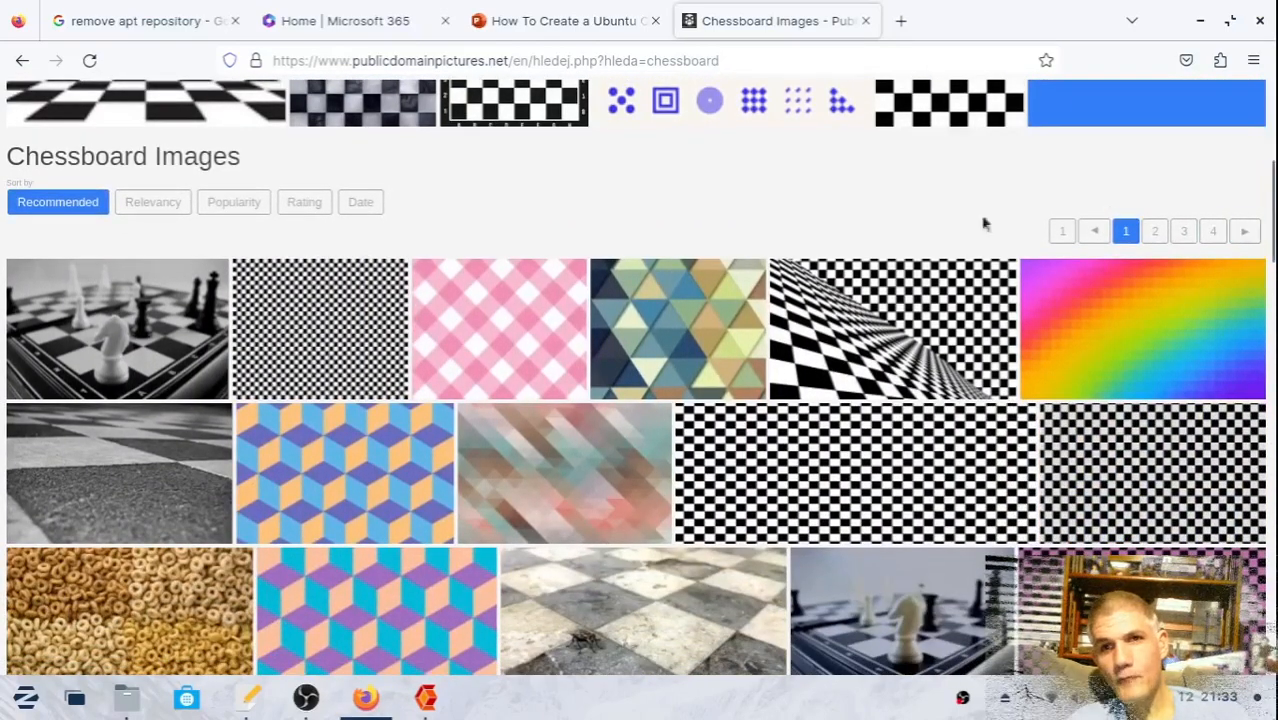
pyautogui.click(146, 330)
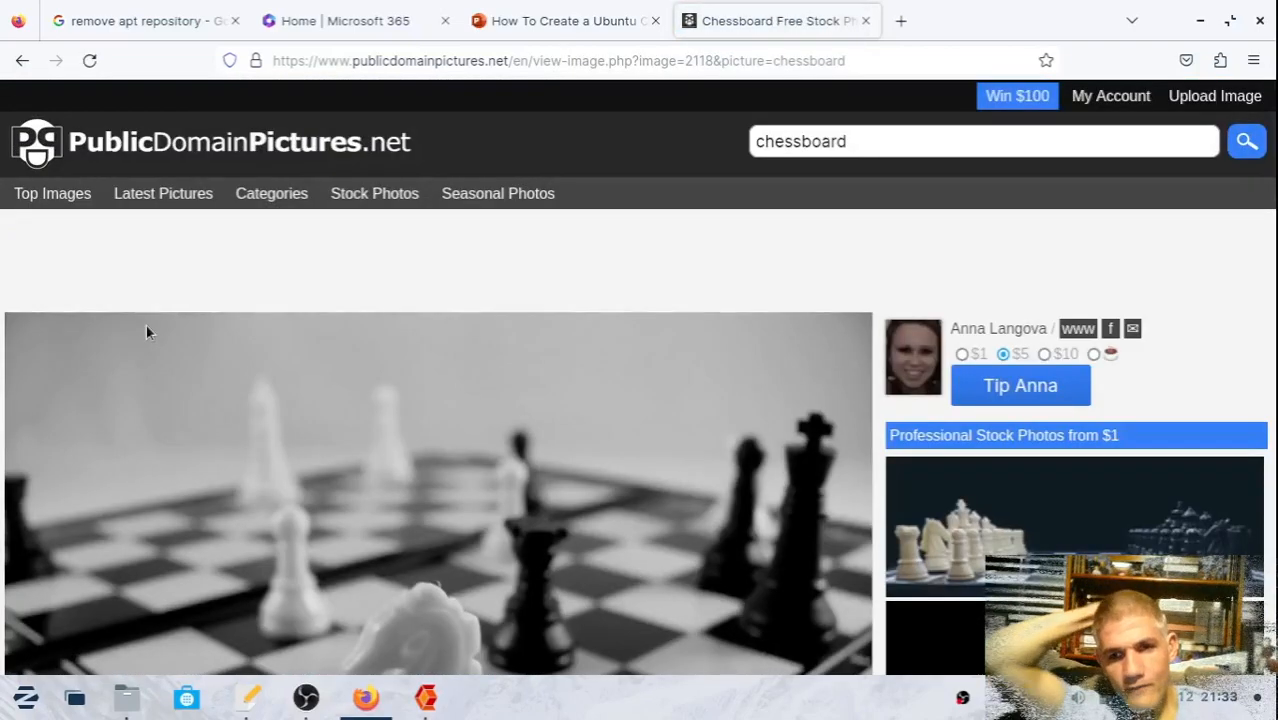
# Open the free 1280 x 960 px download of the Chessboard photo.
pyautogui.scroll(-3, 146, 332)
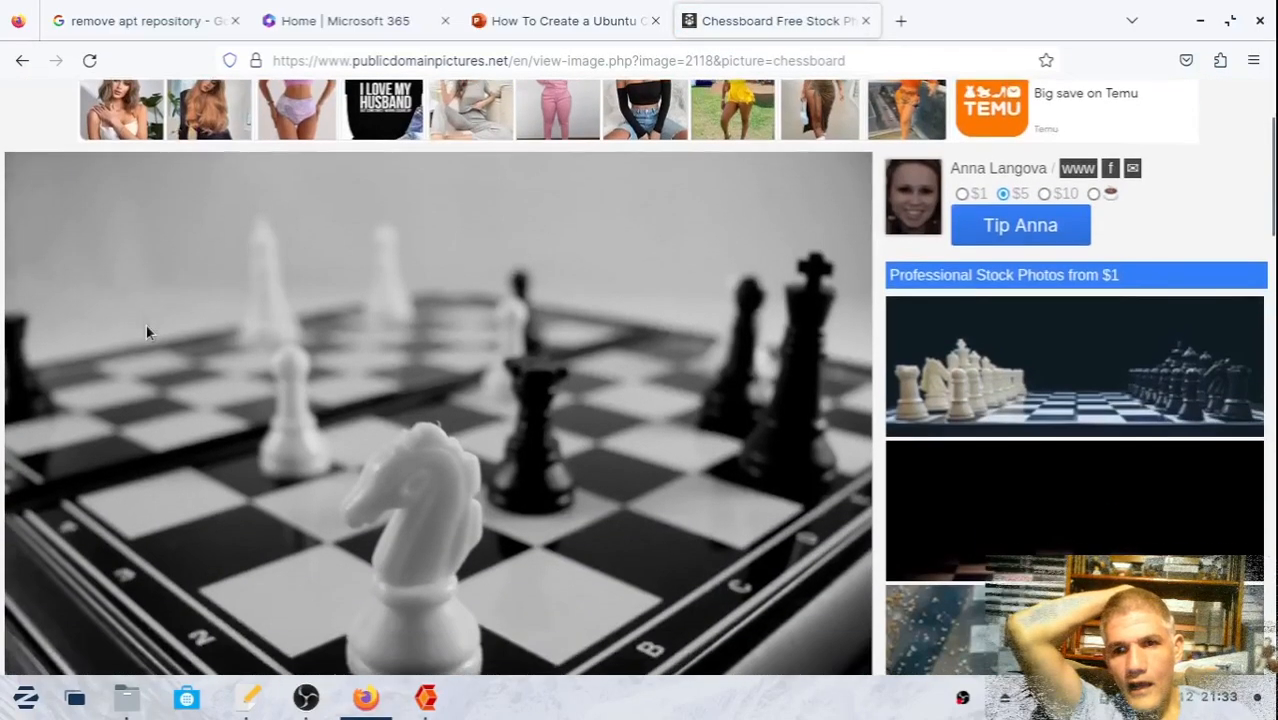
pyautogui.scroll(-5, 146, 324)
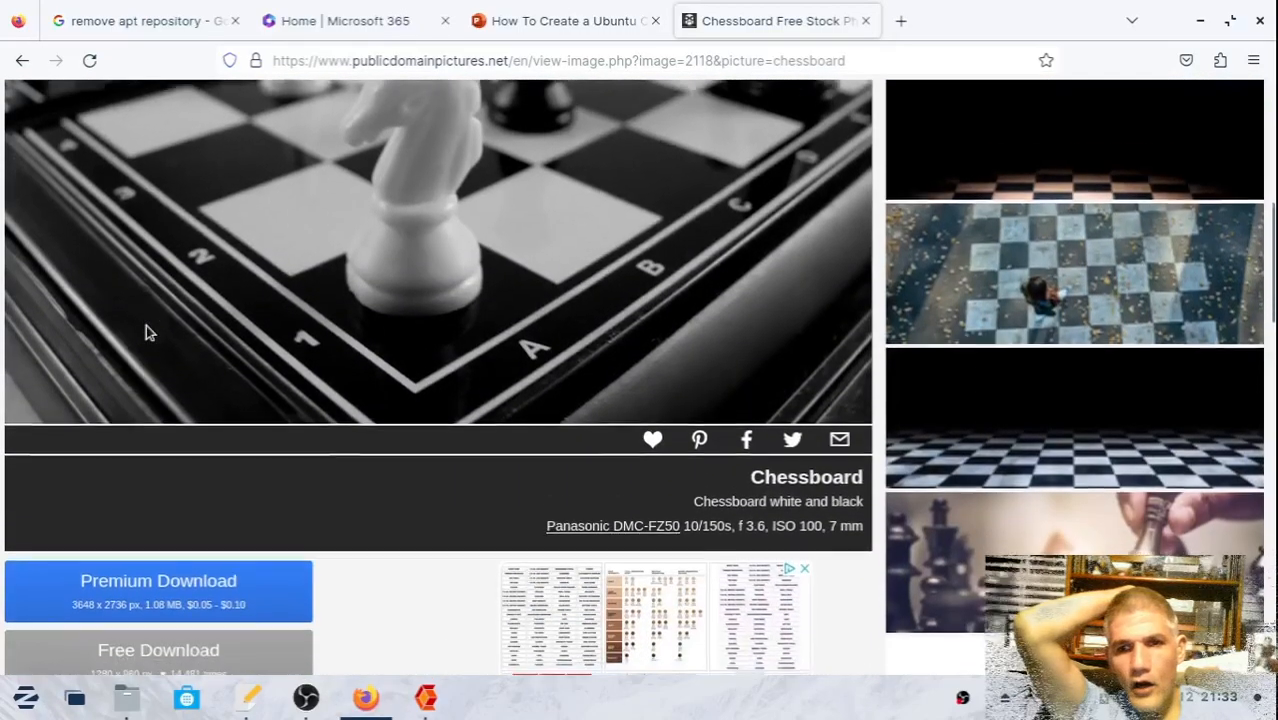
pyautogui.scroll(-4, 146, 332)
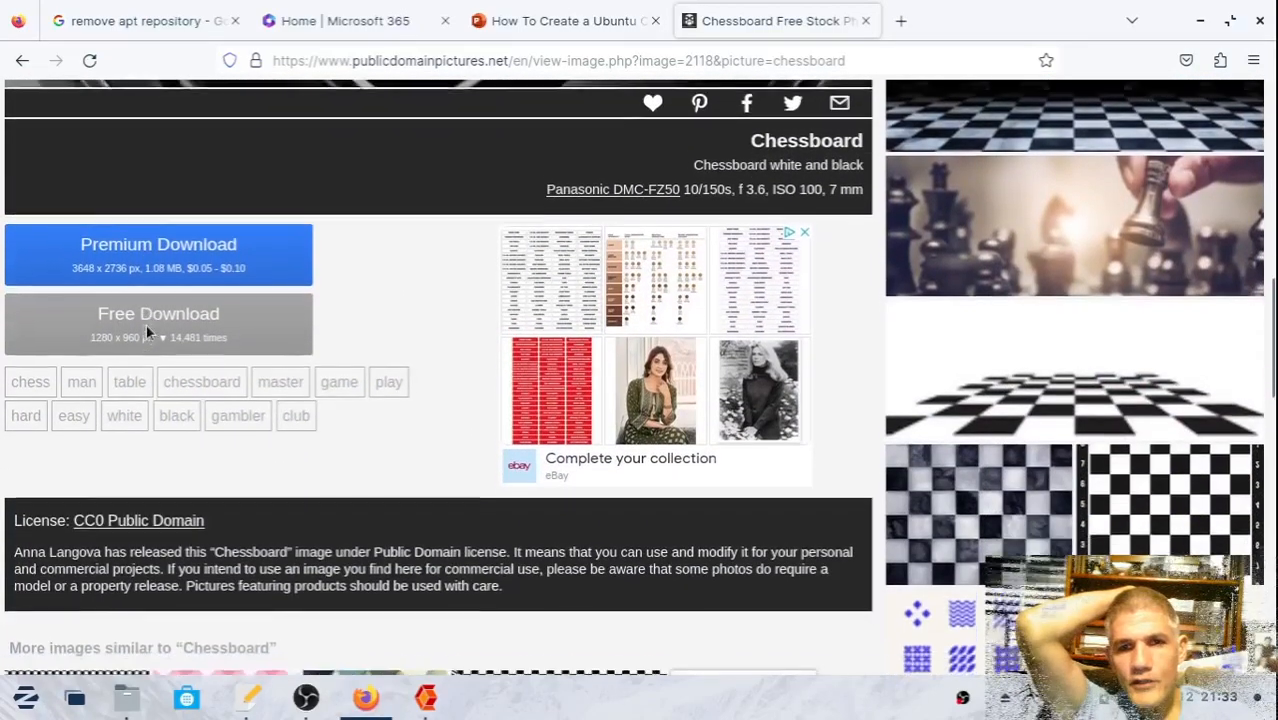
pyautogui.scroll(-1, 146, 332)
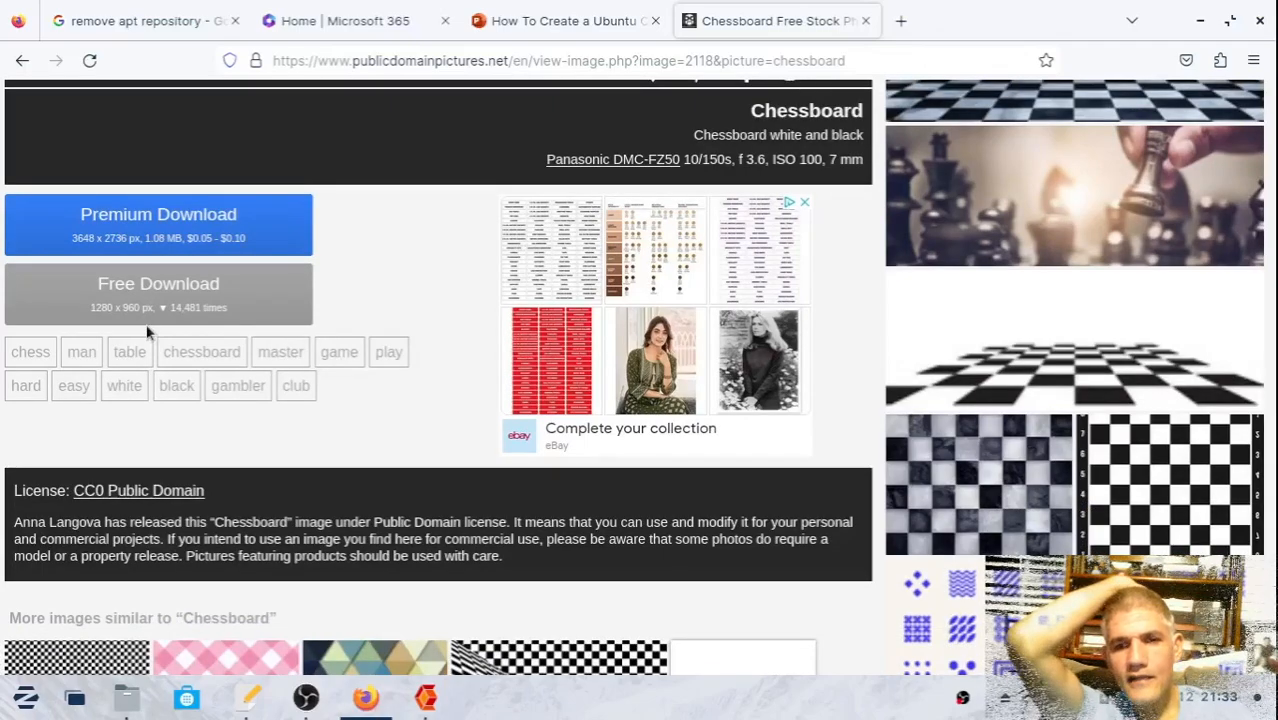
pyautogui.scroll(1, 146, 332)
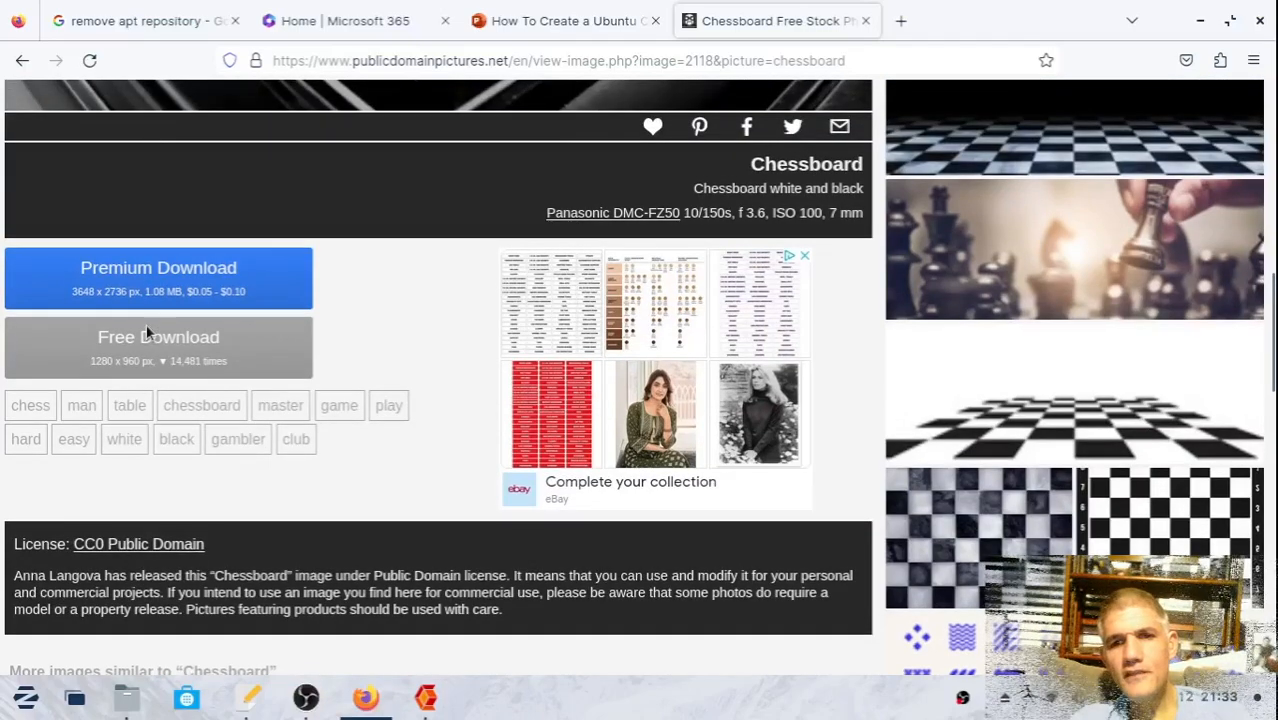
pyautogui.click(150, 334)
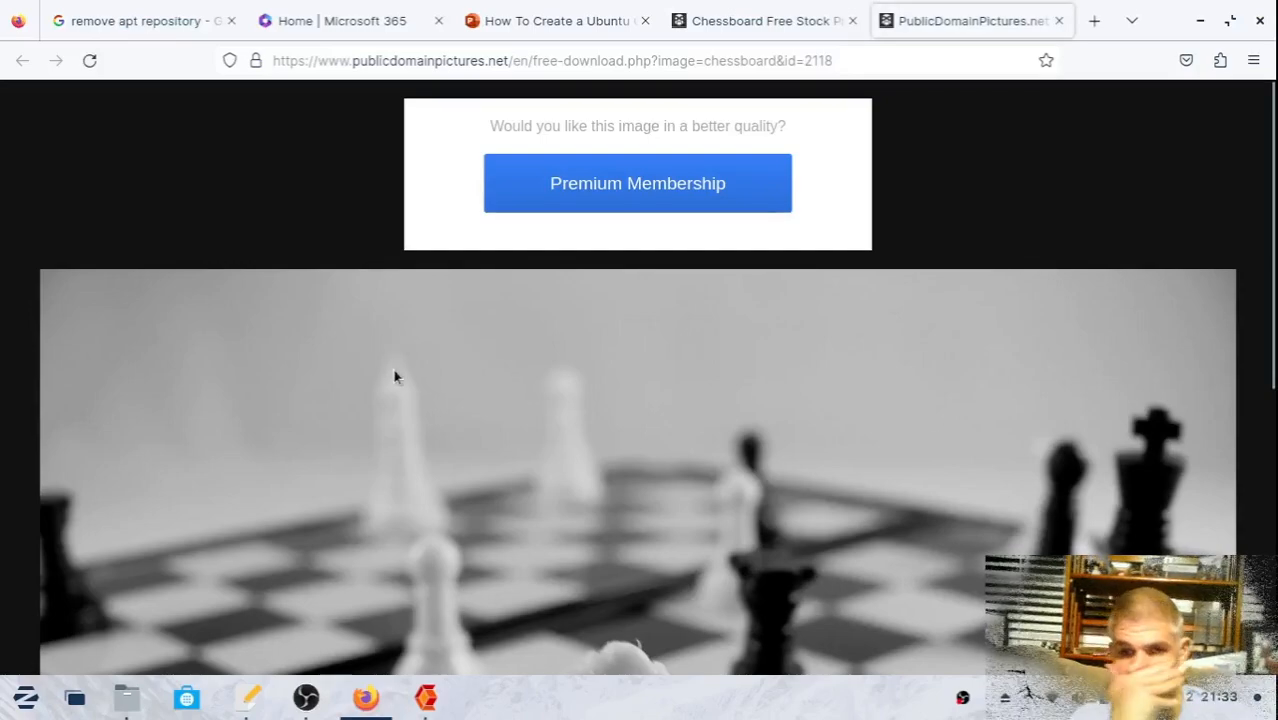
# Save the chessboard image to Downloads as chess-board.jpg, replacing the existing file, and close both picture site tabs.
pyautogui.scroll(-7, 395, 405)
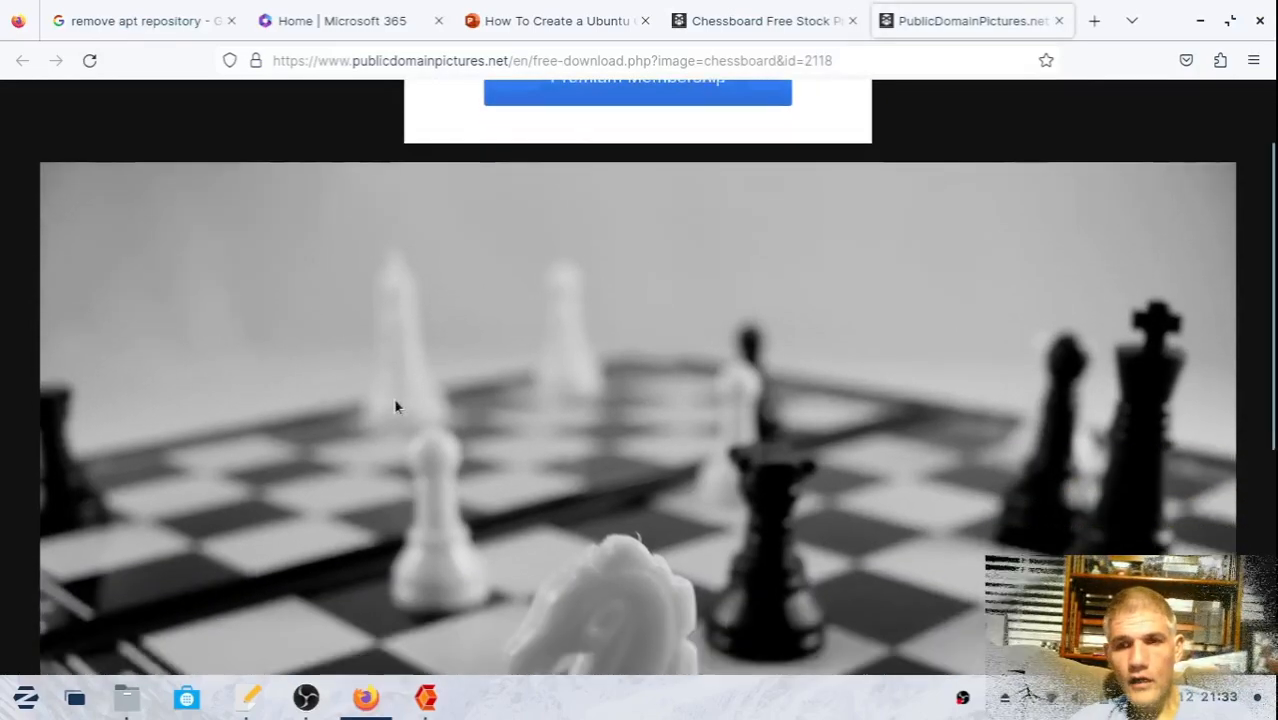
pyautogui.scroll(-1, 398, 407)
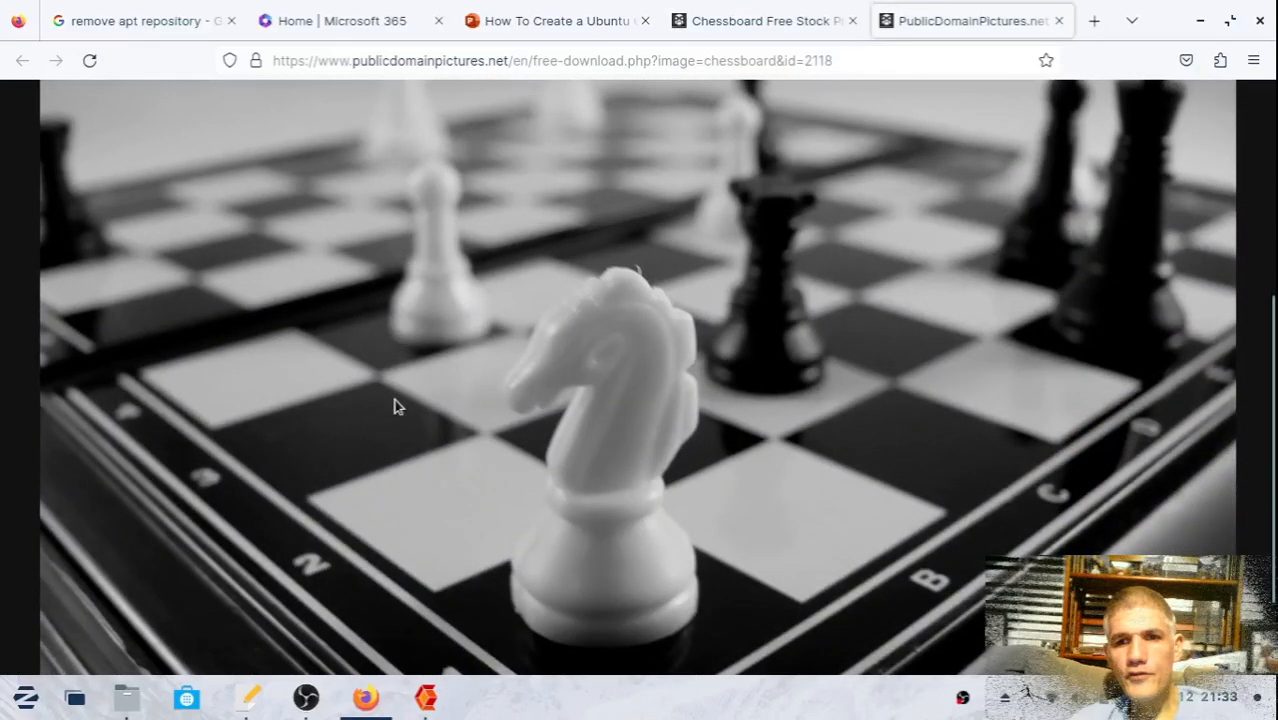
pyautogui.rightClick(395, 405)
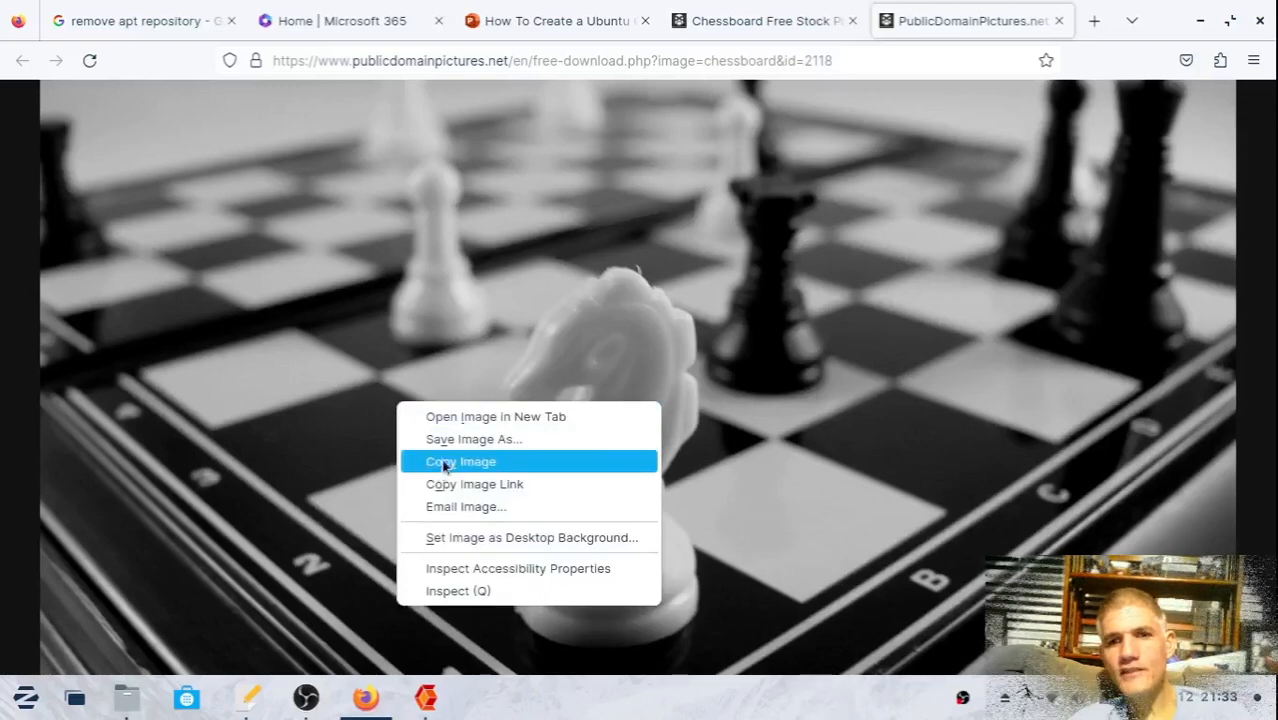
pyautogui.click(441, 438)
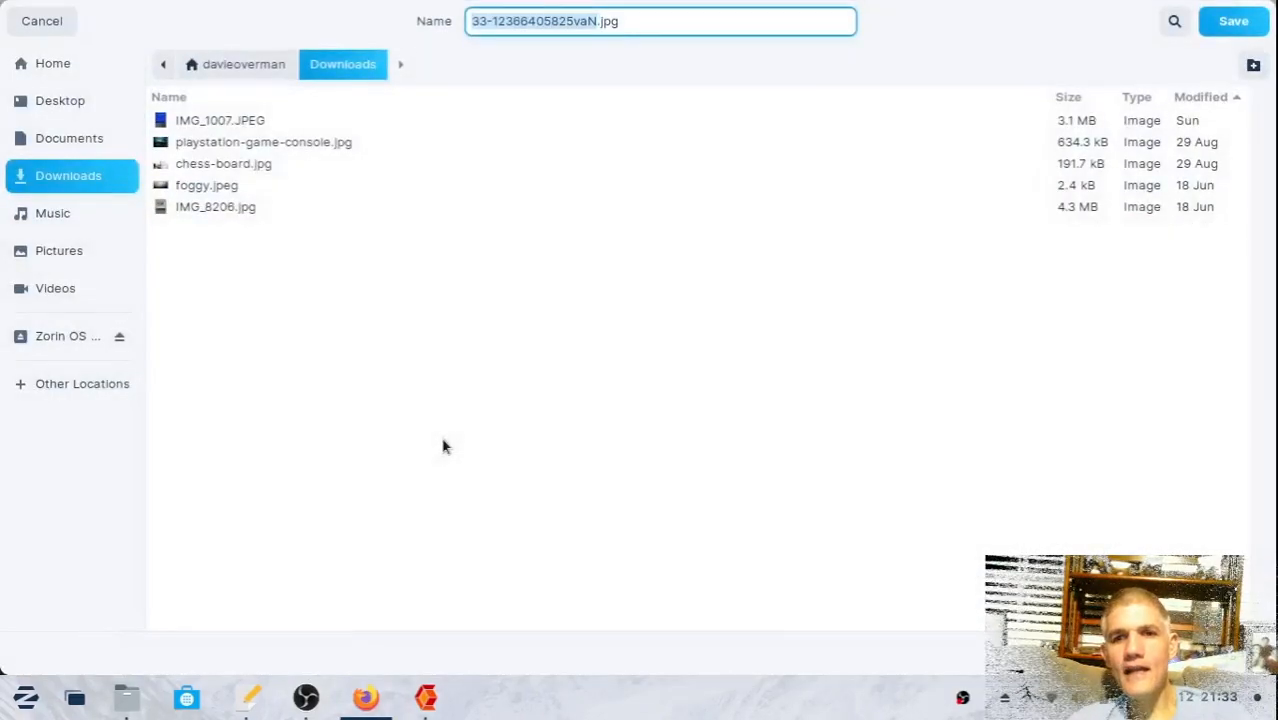
pyautogui.click(272, 166)
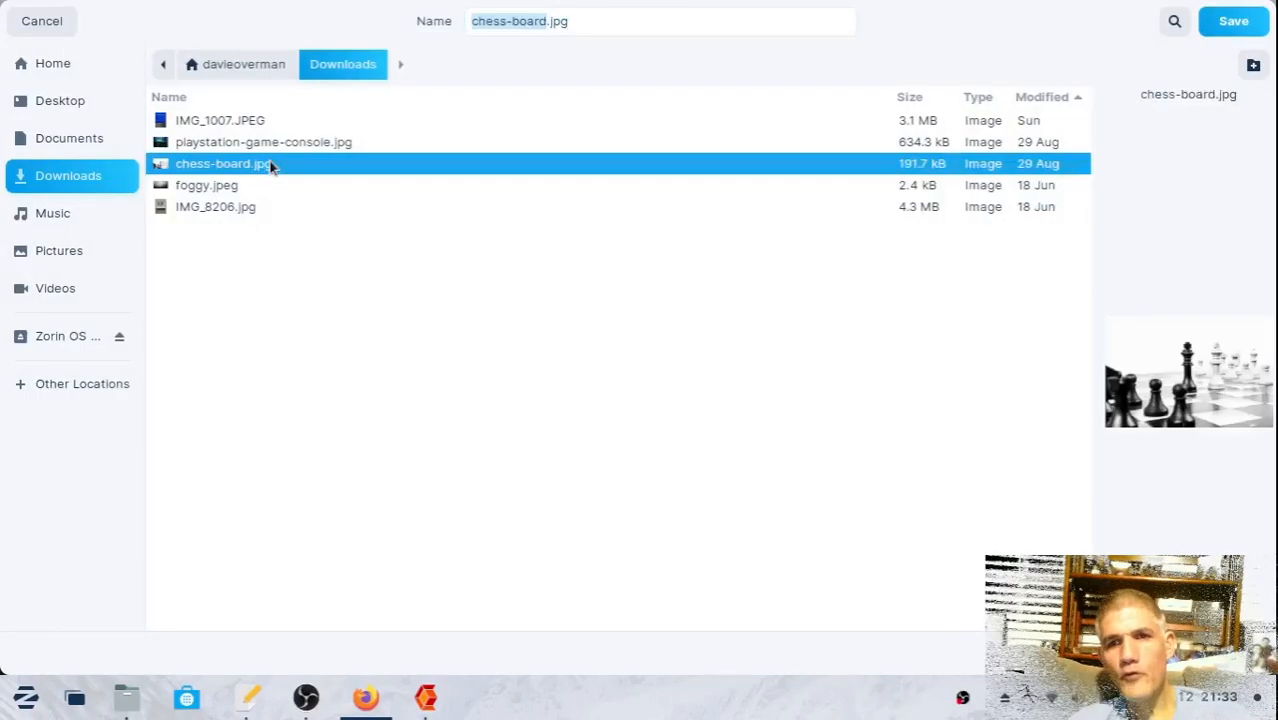
pyautogui.click(1257, 18)
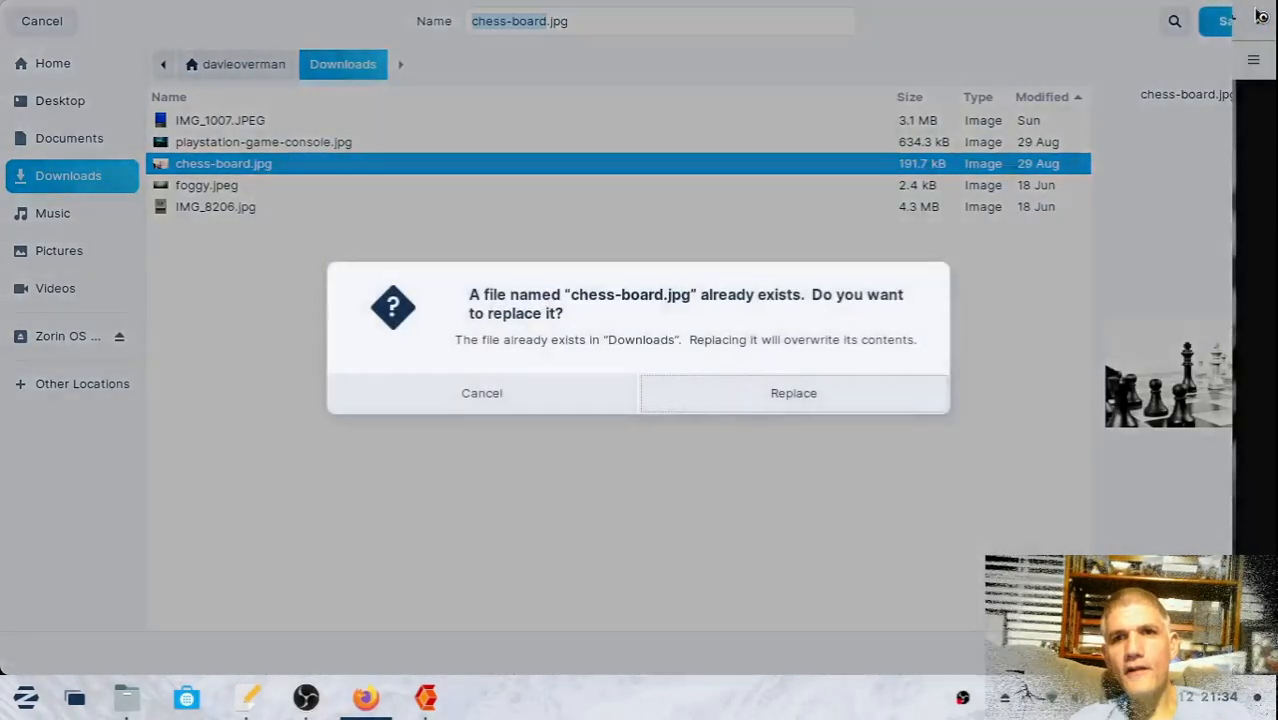
pyautogui.click(811, 389)
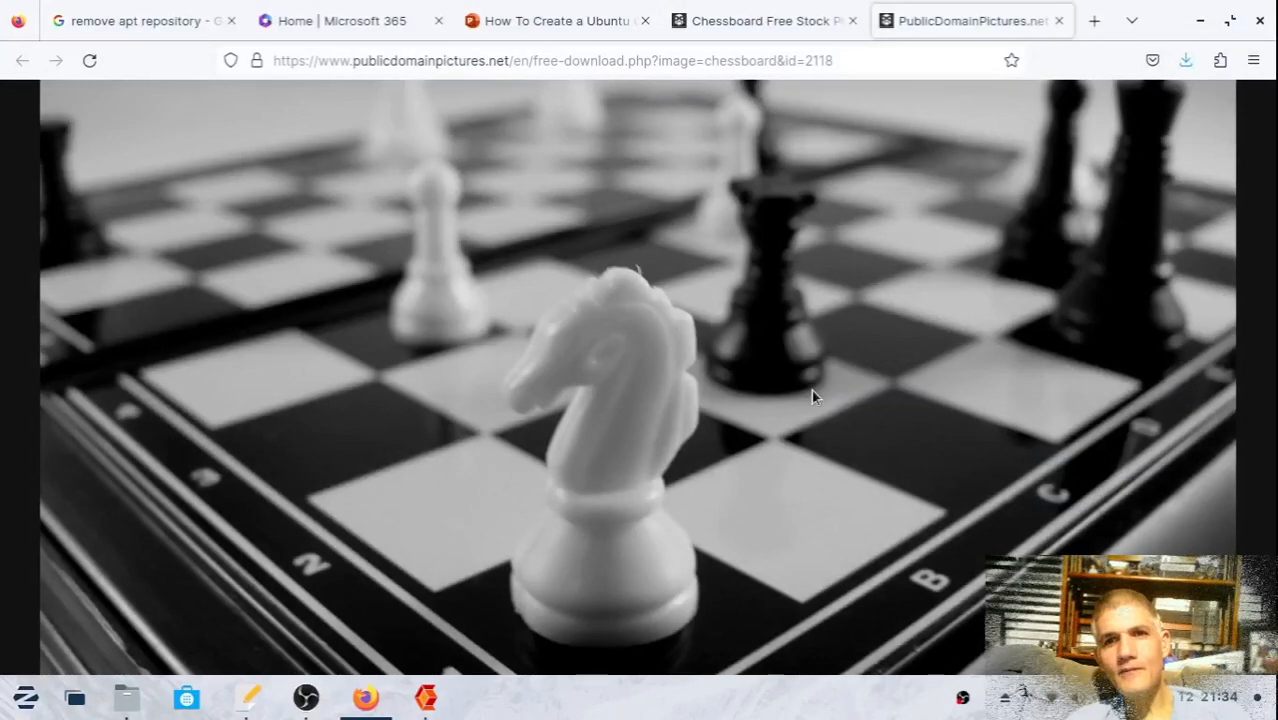
pyautogui.click(852, 20)
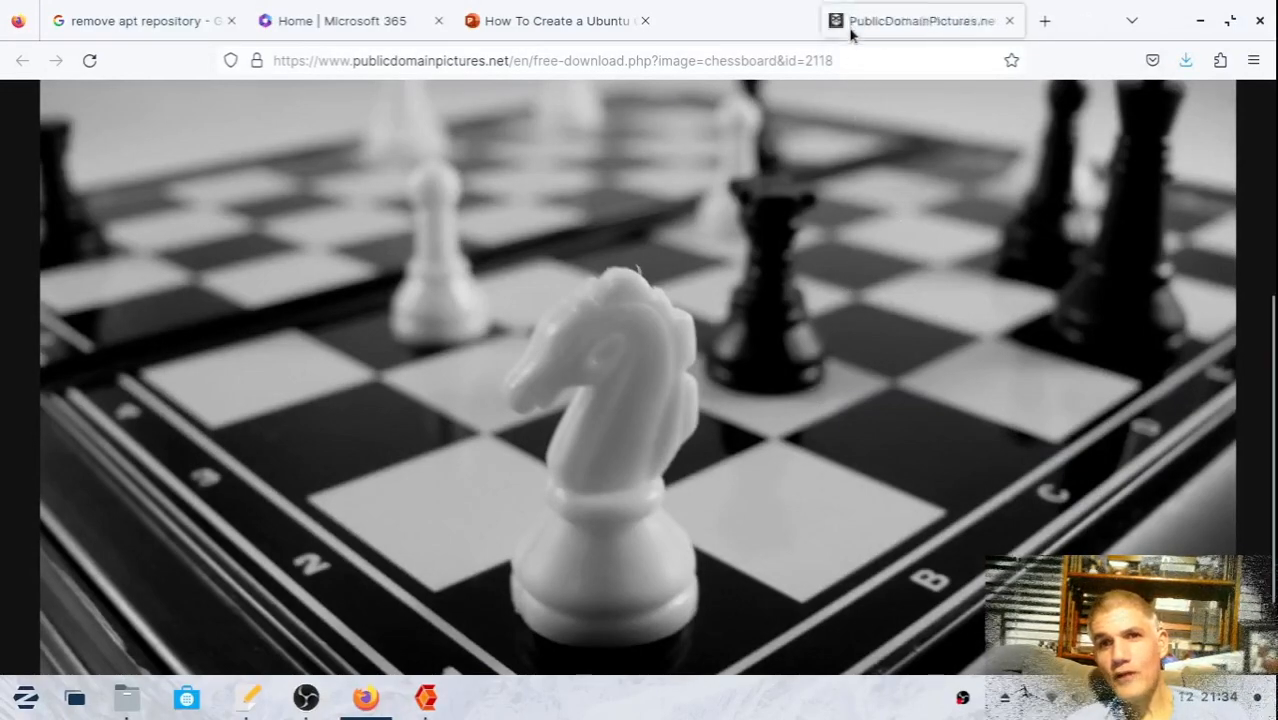
pyautogui.click(851, 28)
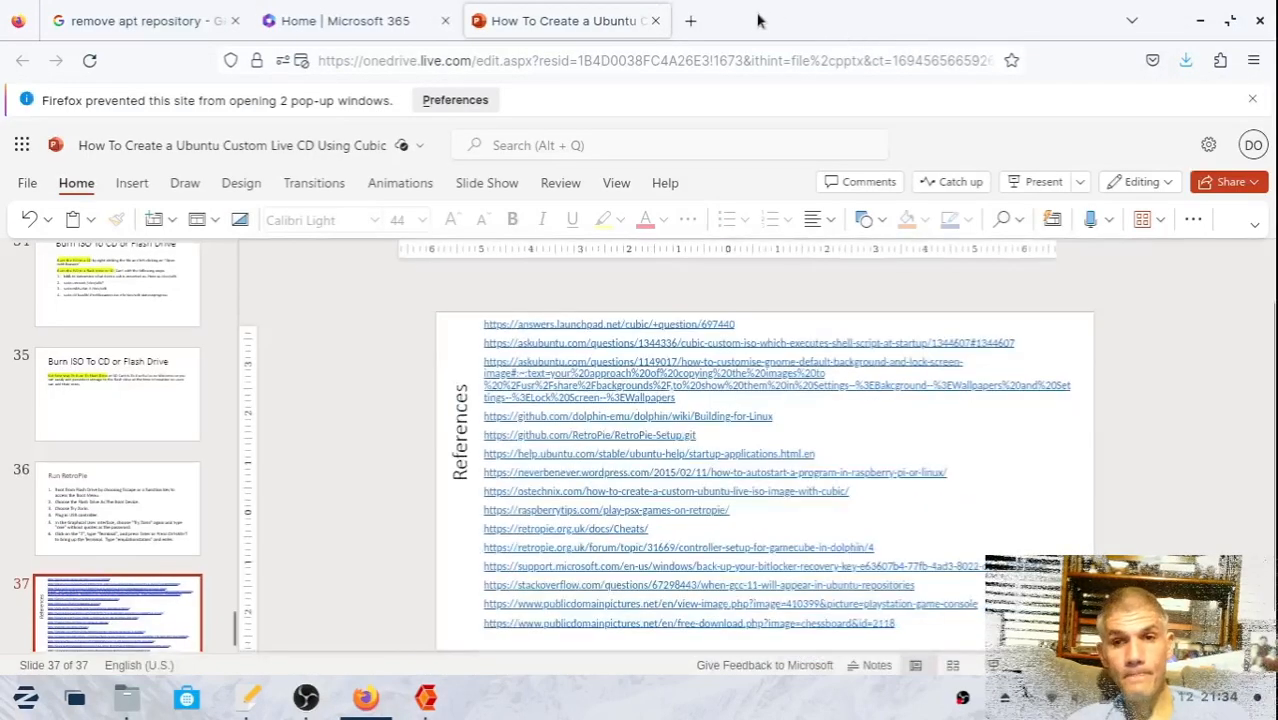
# Open publicdomainpictures.net in a new browser tab.
pyautogui.click(694, 22)
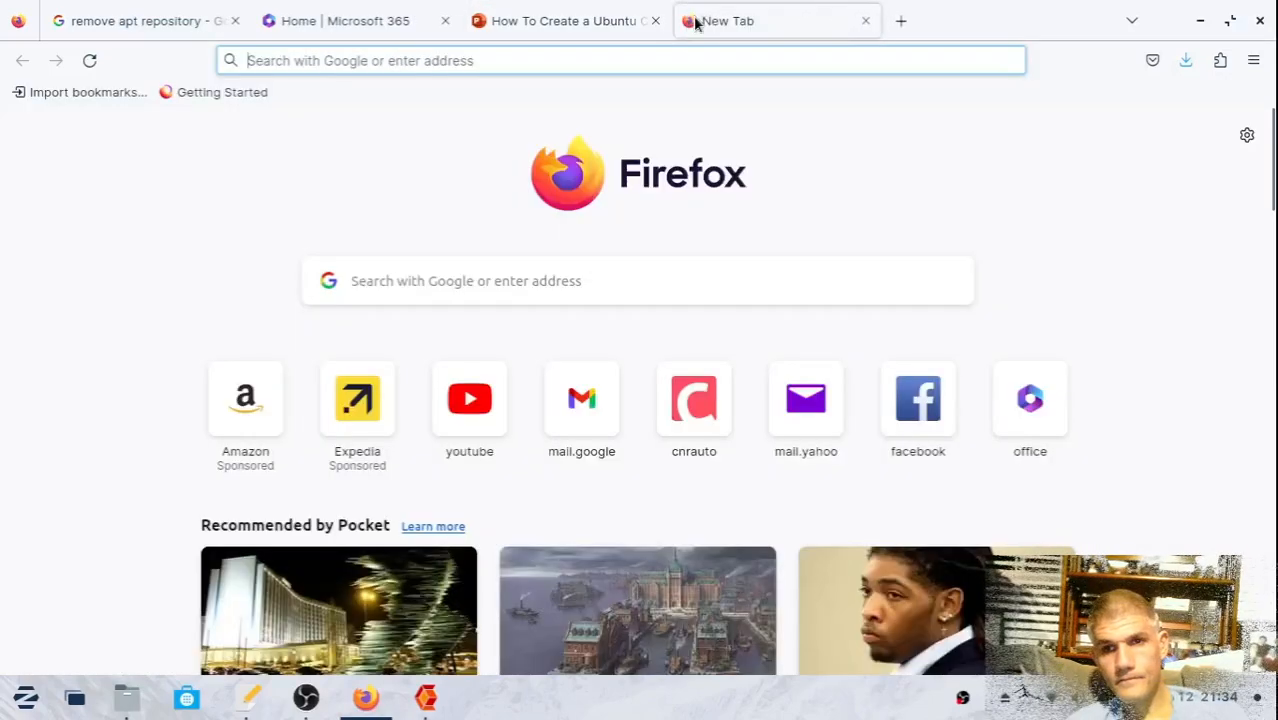
pyautogui.write('pub')
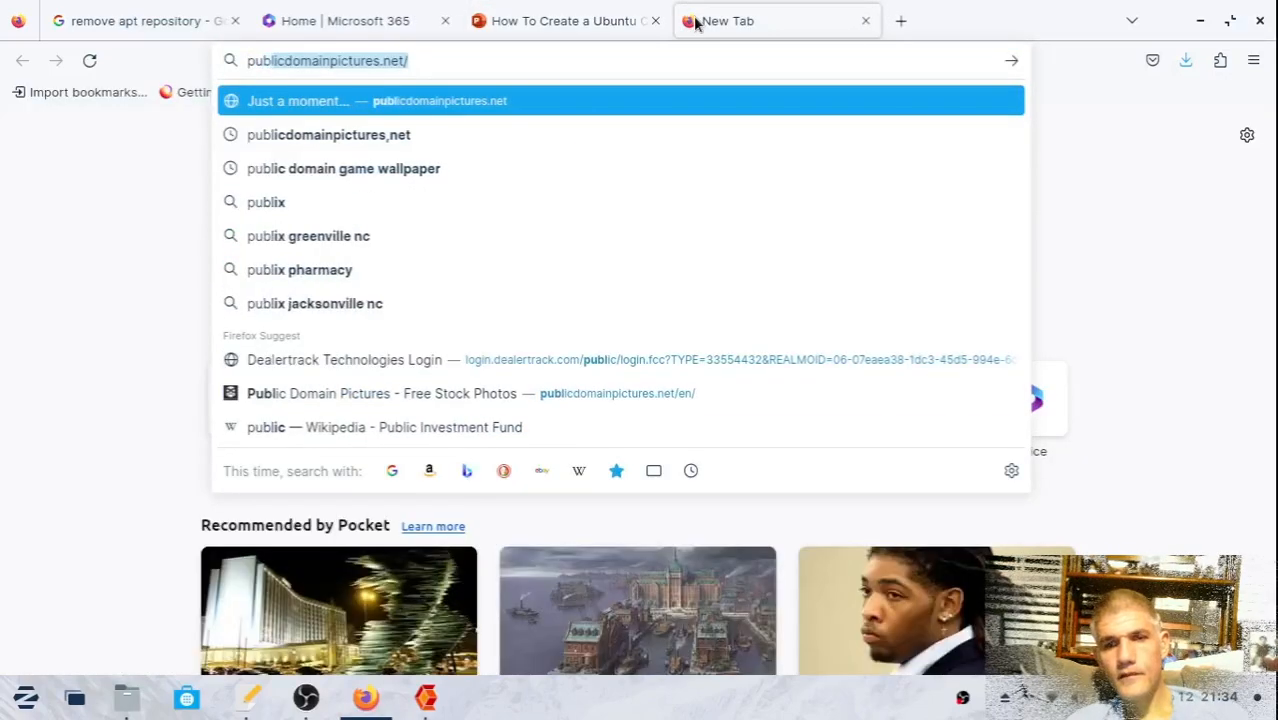
pyautogui.write('lic')
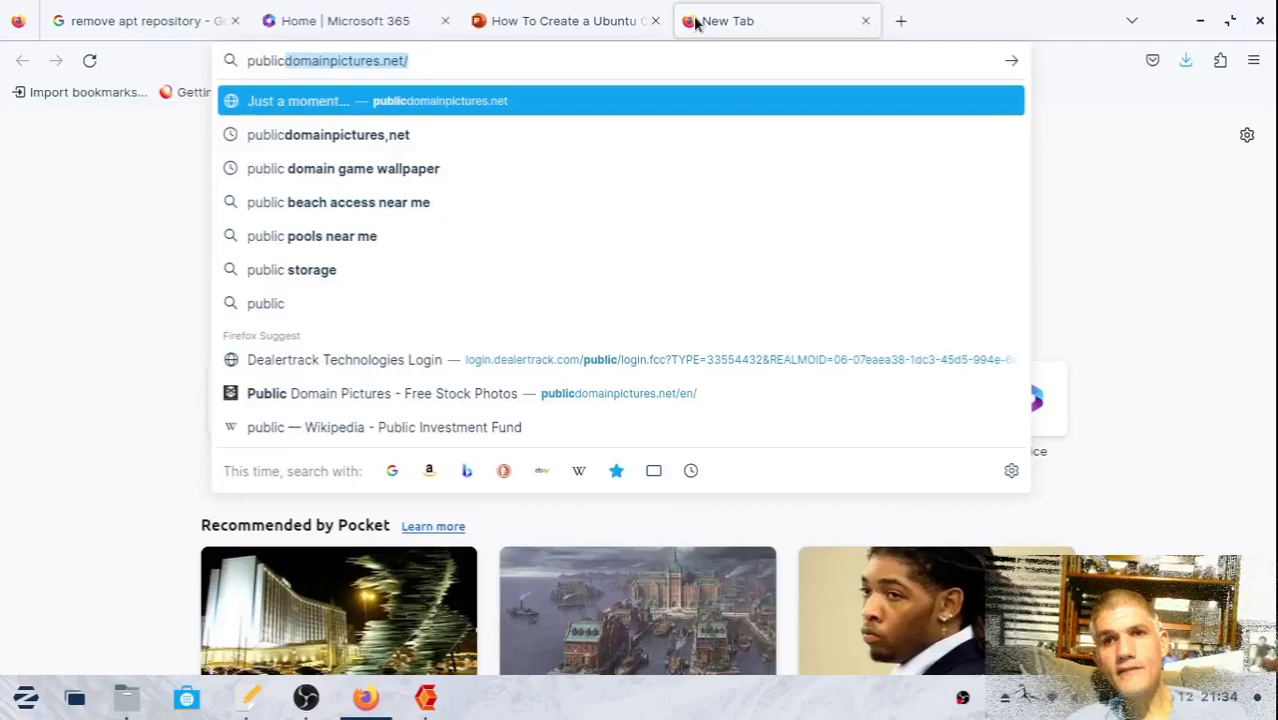
pyautogui.press('Return')
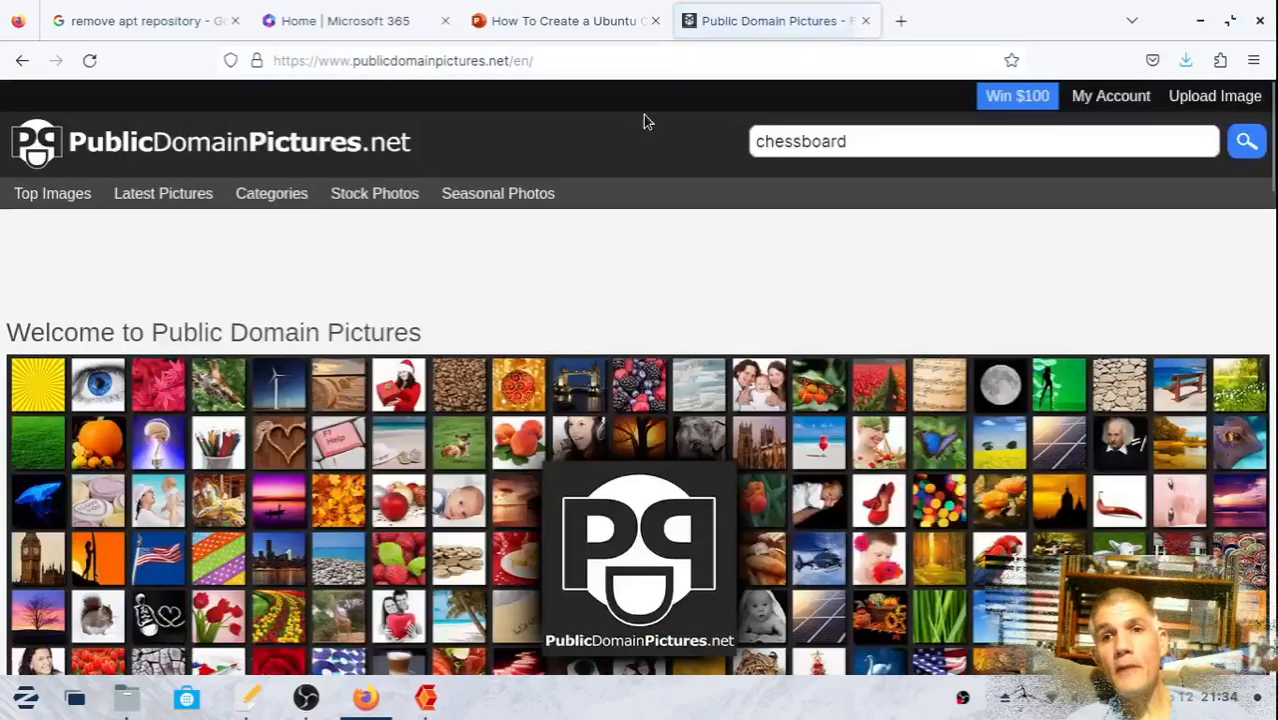
# Replace the picture site's search term with "playstation game console" and run the search.
pyautogui.click(863, 145)
pyautogui.press('BackSpace')
pyautogui.press('BackSpace')
pyautogui.press('BackSpace')
pyautogui.press('BackSpace')
pyautogui.press('BackSpace')
pyautogui.press('BackSpace')
pyautogui.press('BackSpace')
pyautogui.press('BackSpace')
pyautogui.press('BackSpace')
pyautogui.press('BackSpace')
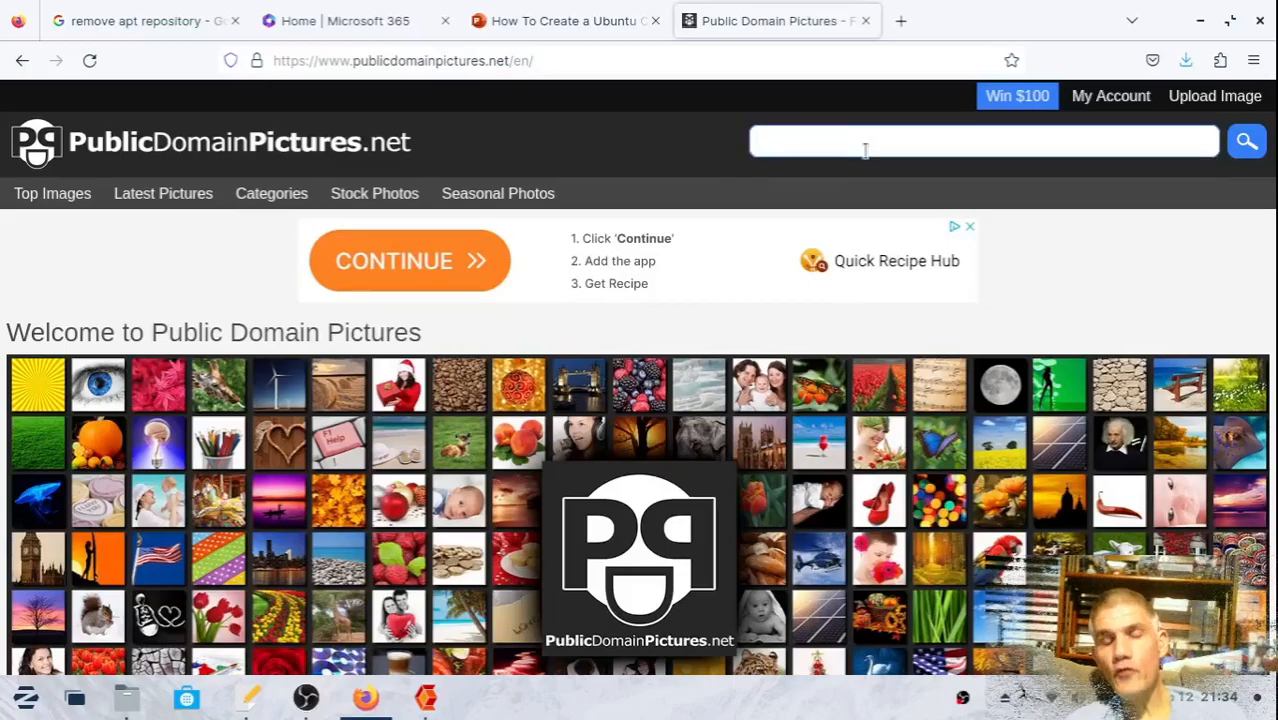
pyautogui.write('pla')
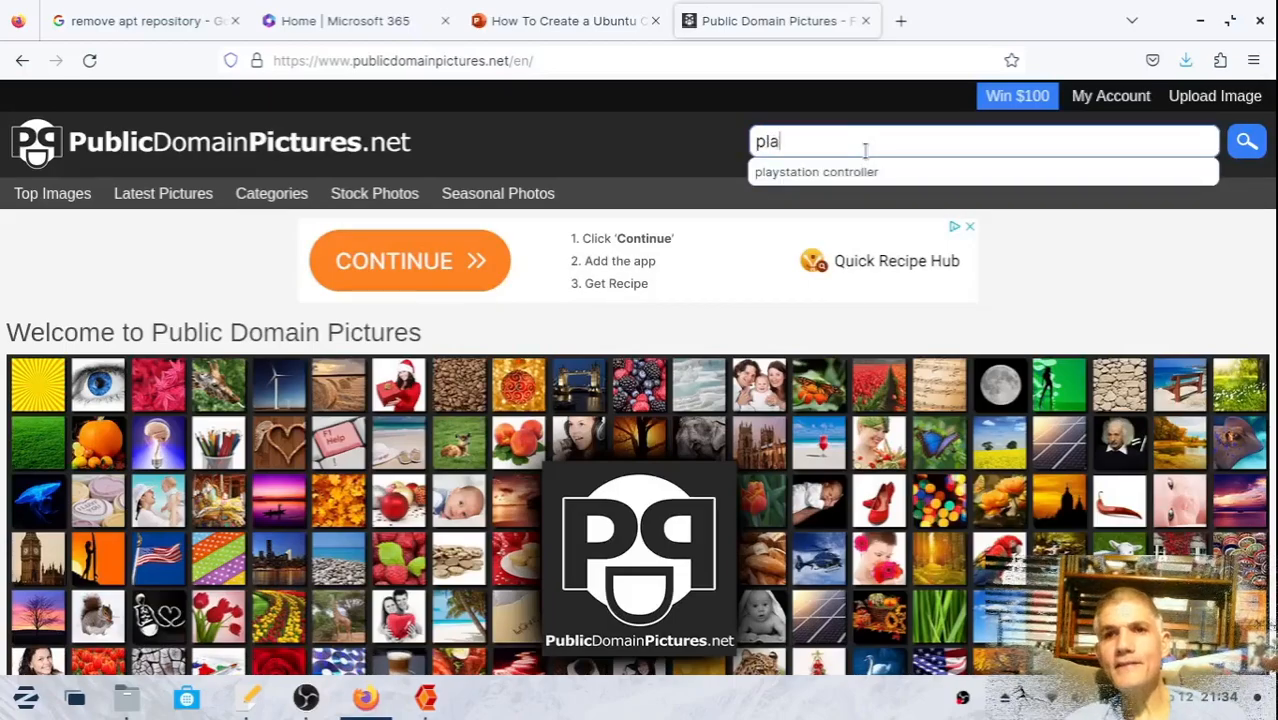
pyautogui.write('ysta')
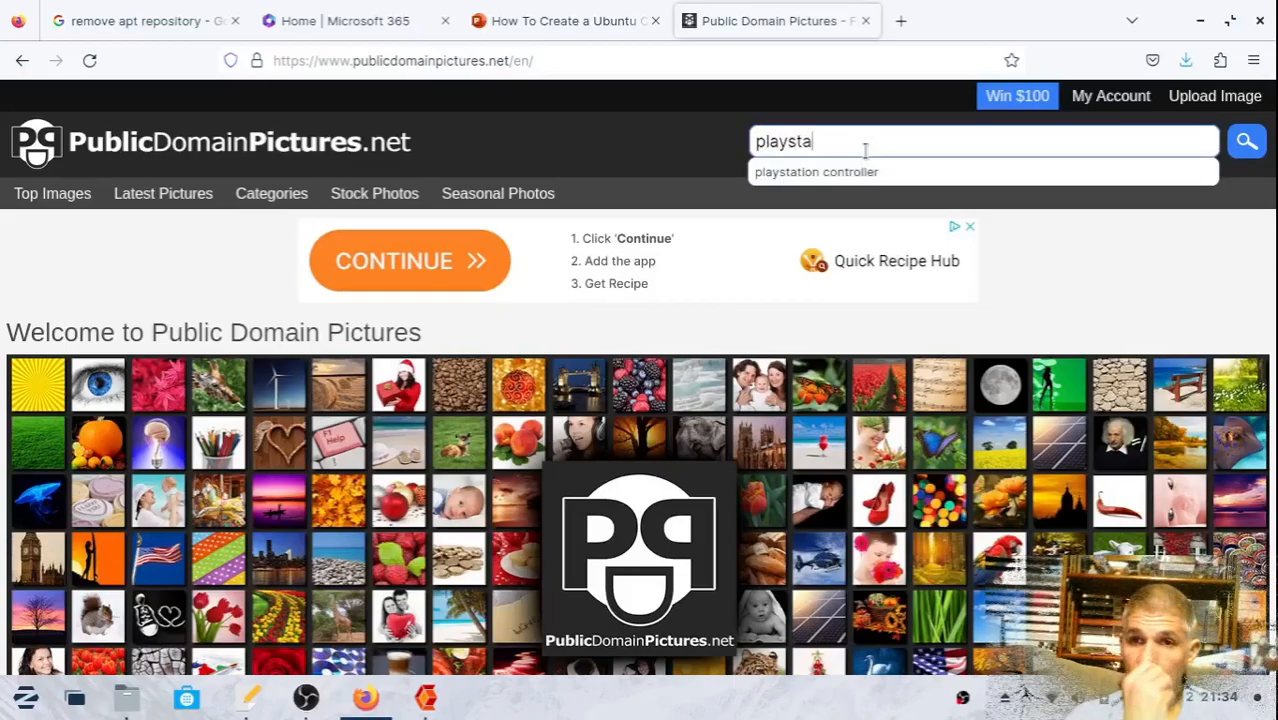
pyautogui.write('tion')
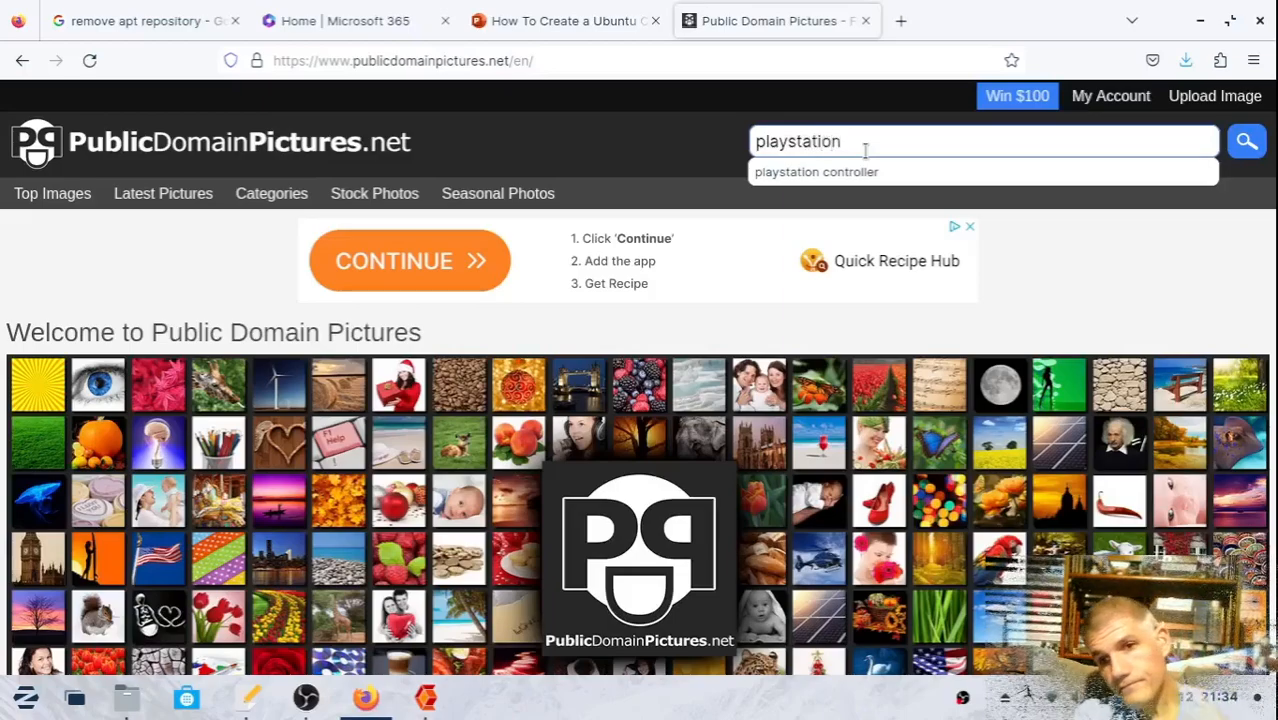
pyautogui.write(' ga')
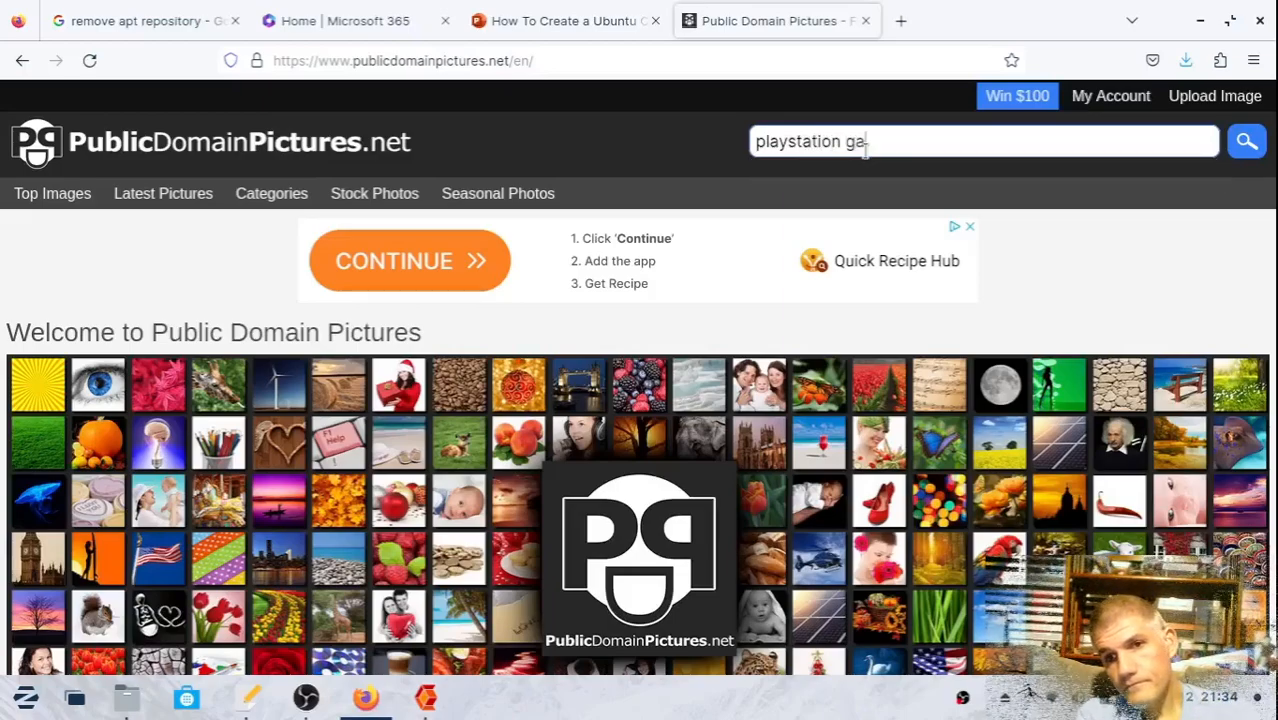
pyautogui.write('me c')
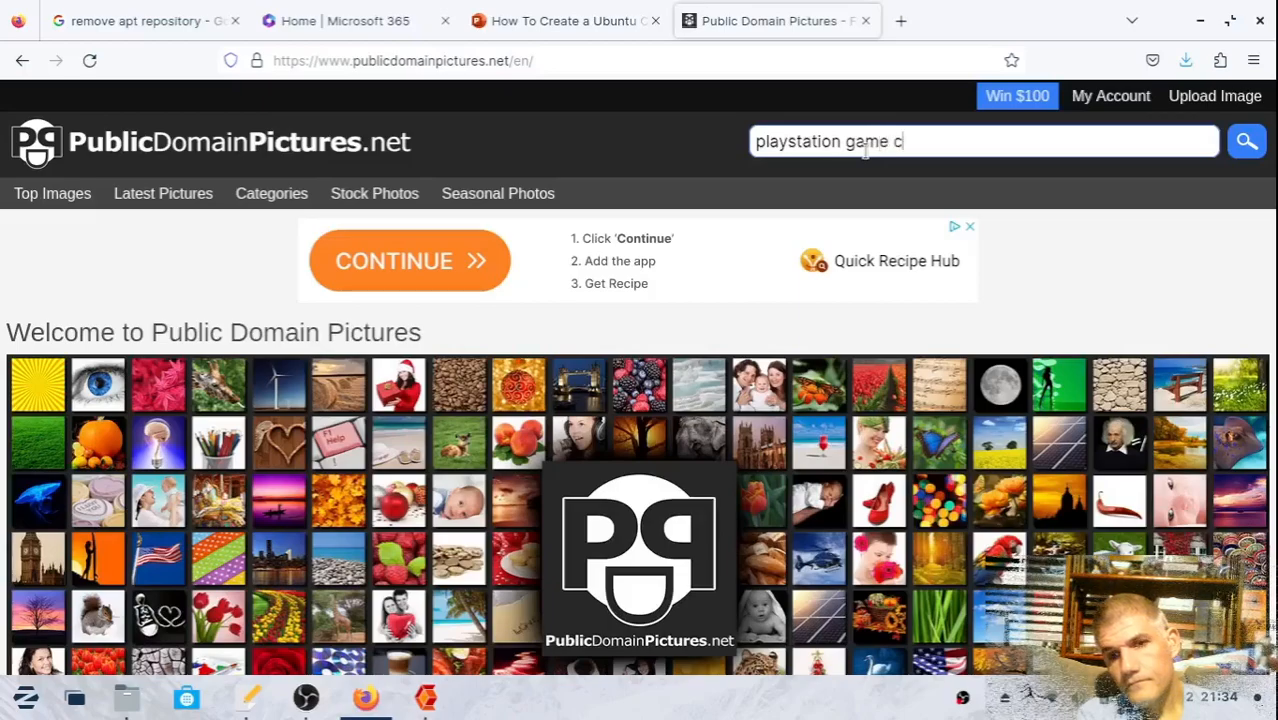
pyautogui.write('on')
pyautogui.write('sole')
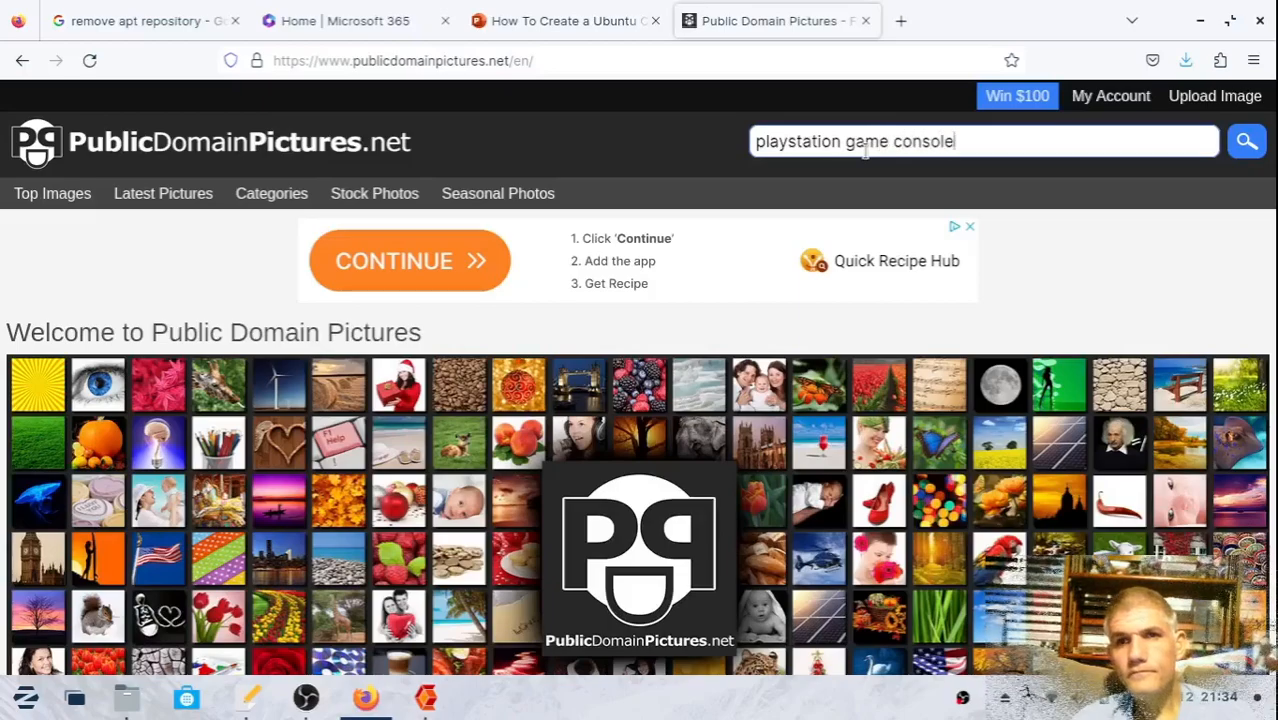
pyautogui.press('Return')
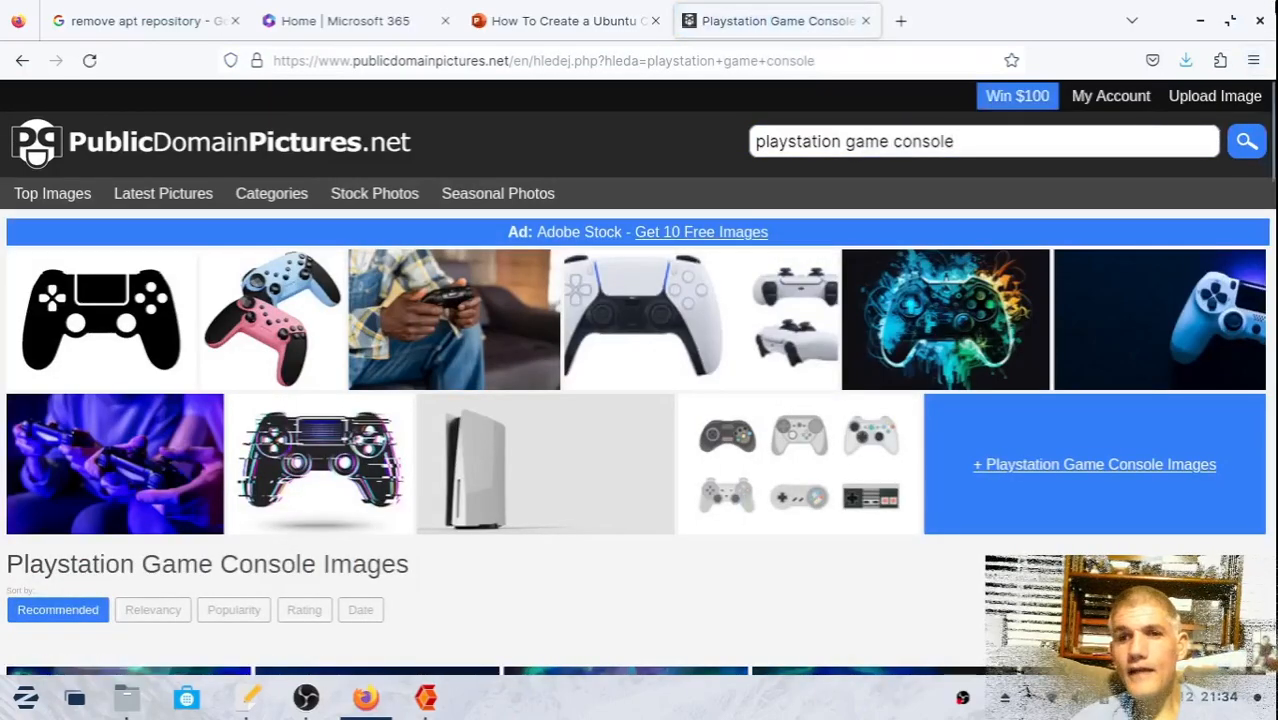
# Open the first image in the site's own Playstation Game Console results, showing two controllers under green and blue light streaks.
pyautogui.scroll(-5, 1272, 115)
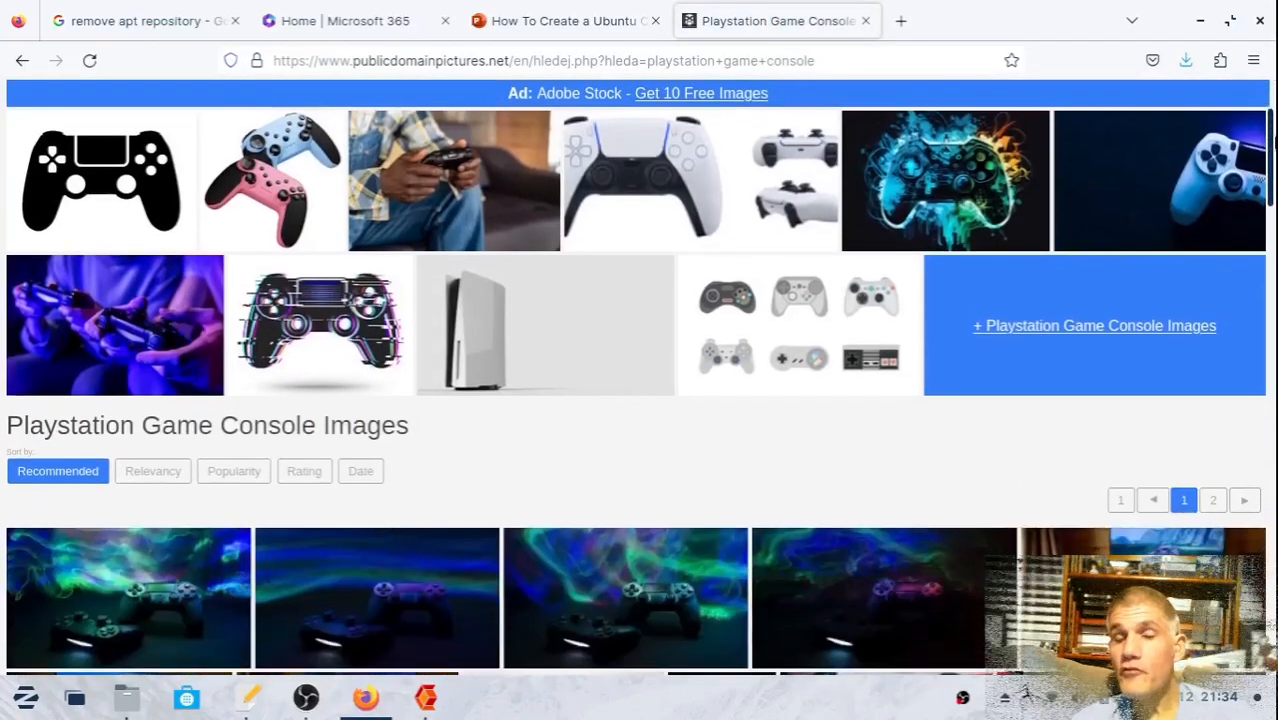
pyautogui.scroll(-3, 1272, 150)
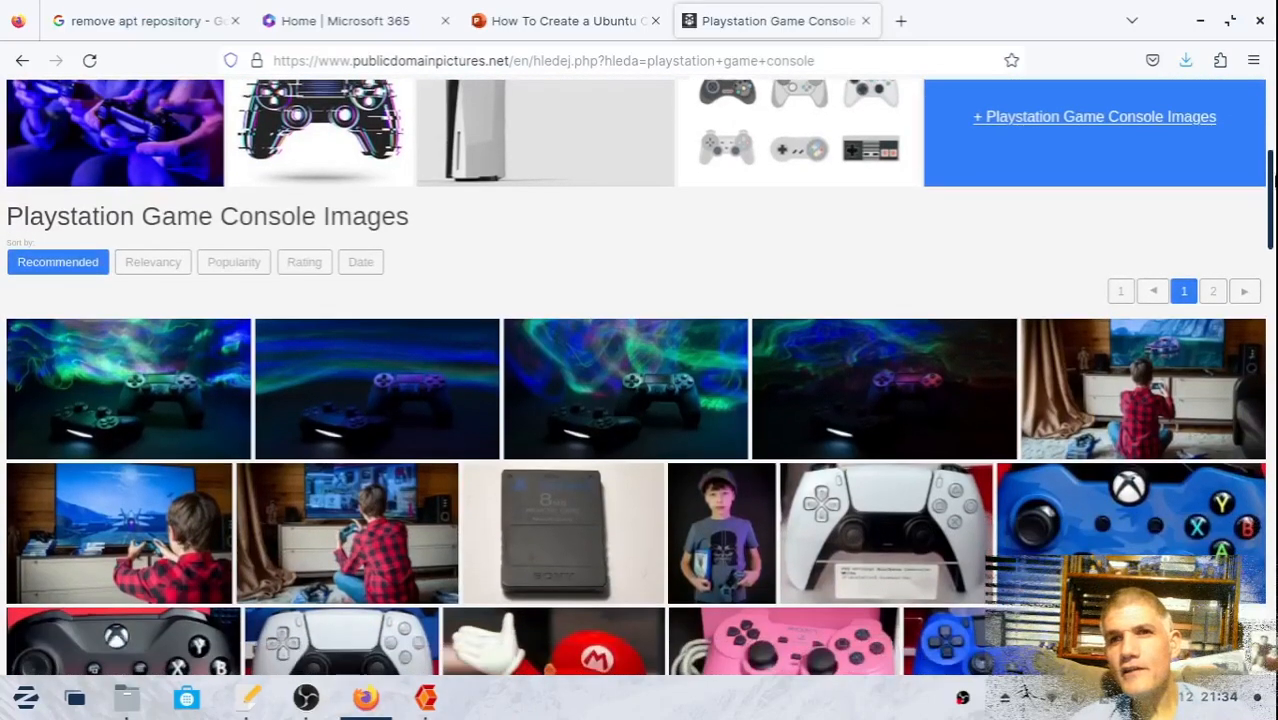
pyautogui.moveTo(1273, 178); pyautogui.dragTo(1273, 200)
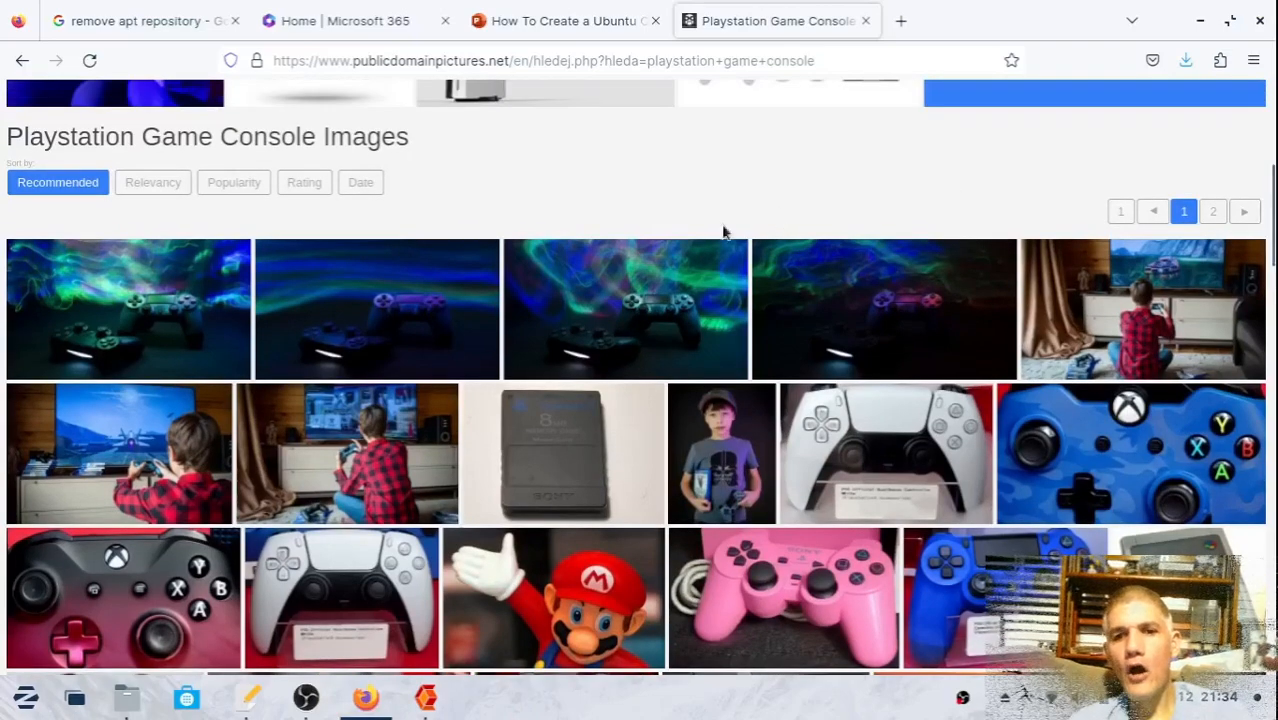
pyautogui.click(117, 324)
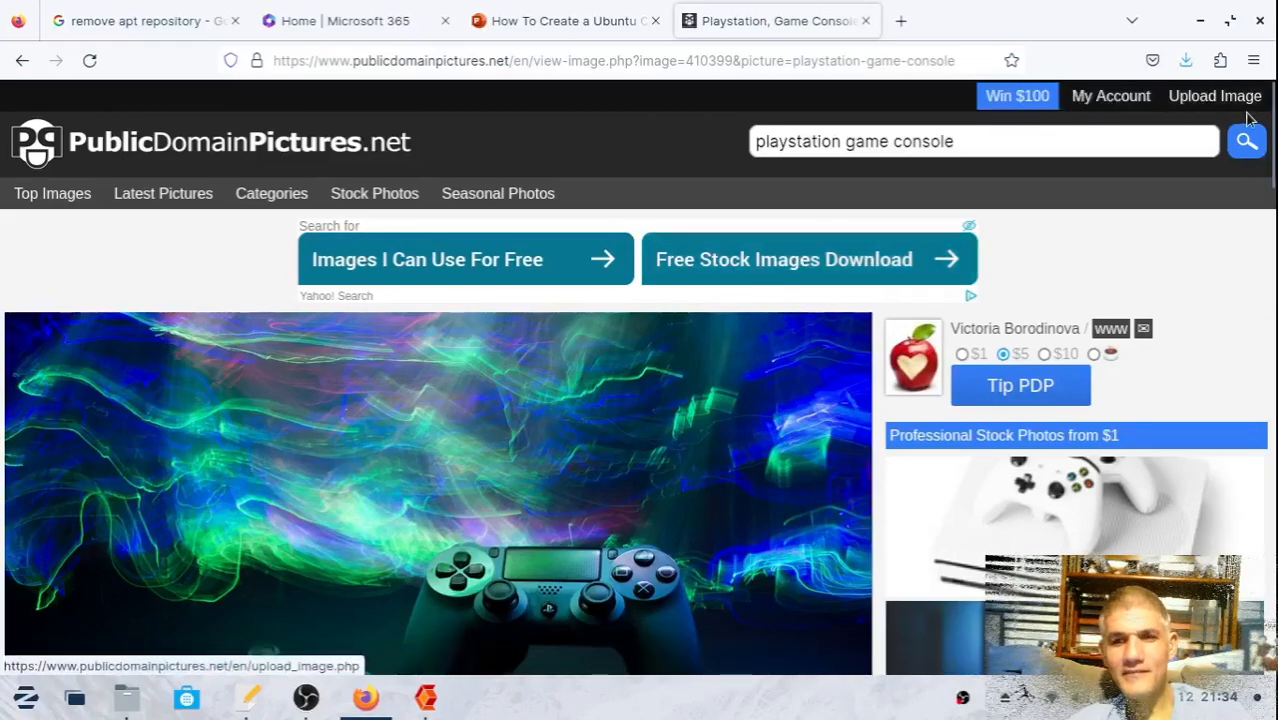
# Open the free 1920 x 1276 px download of the "Playstation, Game Console" photo.
pyautogui.moveTo(1272, 134); pyautogui.dragTo(1273, 298)
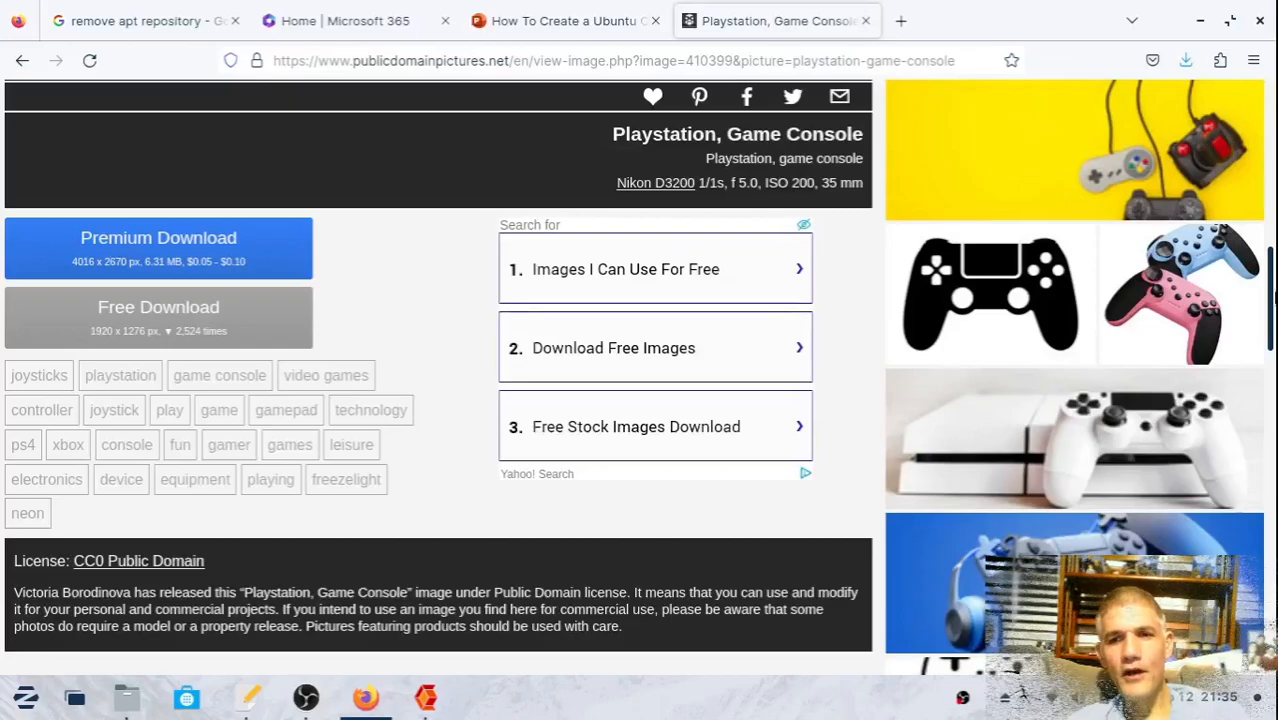
pyautogui.moveTo(1275, 298); pyautogui.dragTo(1275, 297)
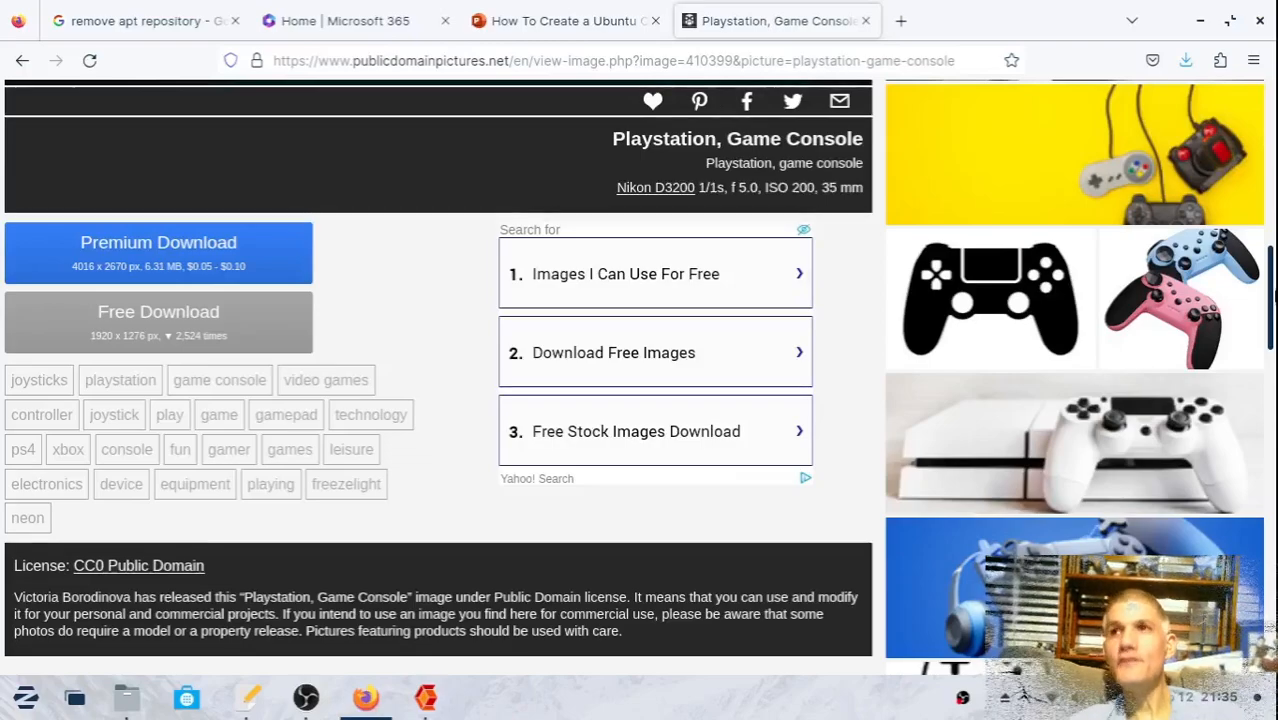
pyautogui.moveTo(1273, 293); pyautogui.dragTo(1270, 265)
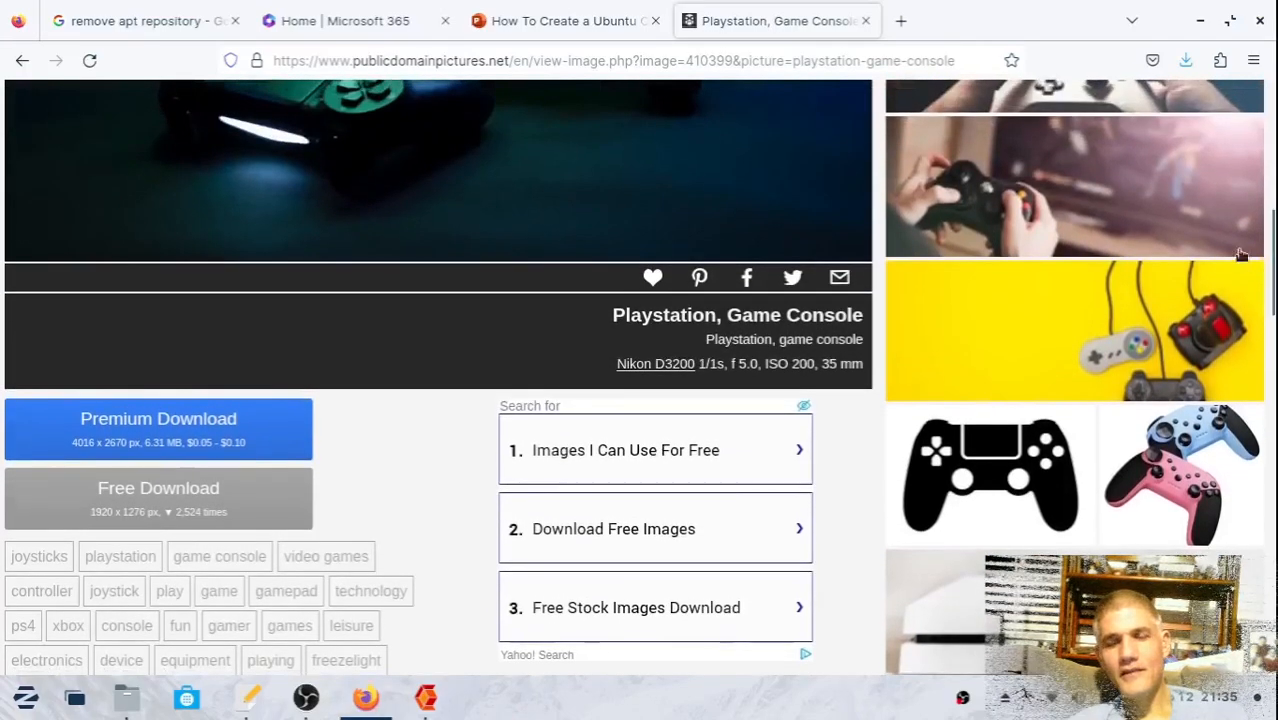
pyautogui.click(115, 497)
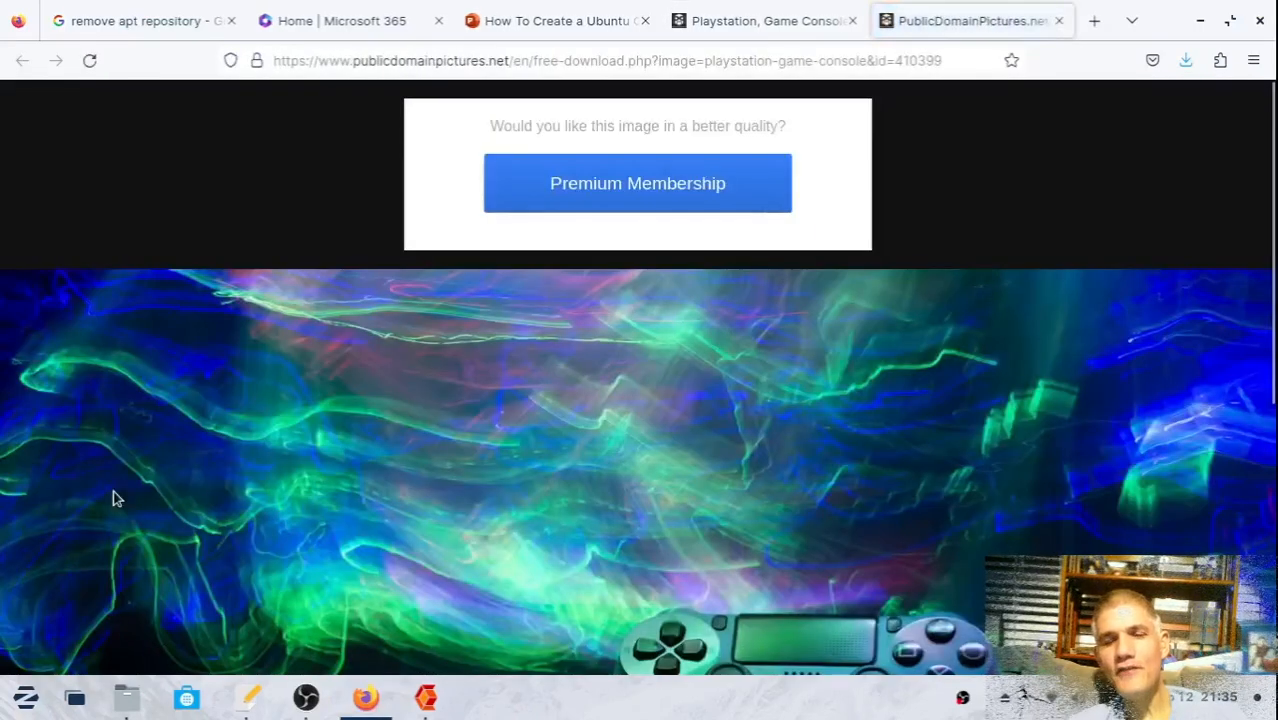
# Save the controller image to Downloads as playstation-game-console.jpg, replacing the existing file.
pyautogui.scroll(-3, 255, 450)
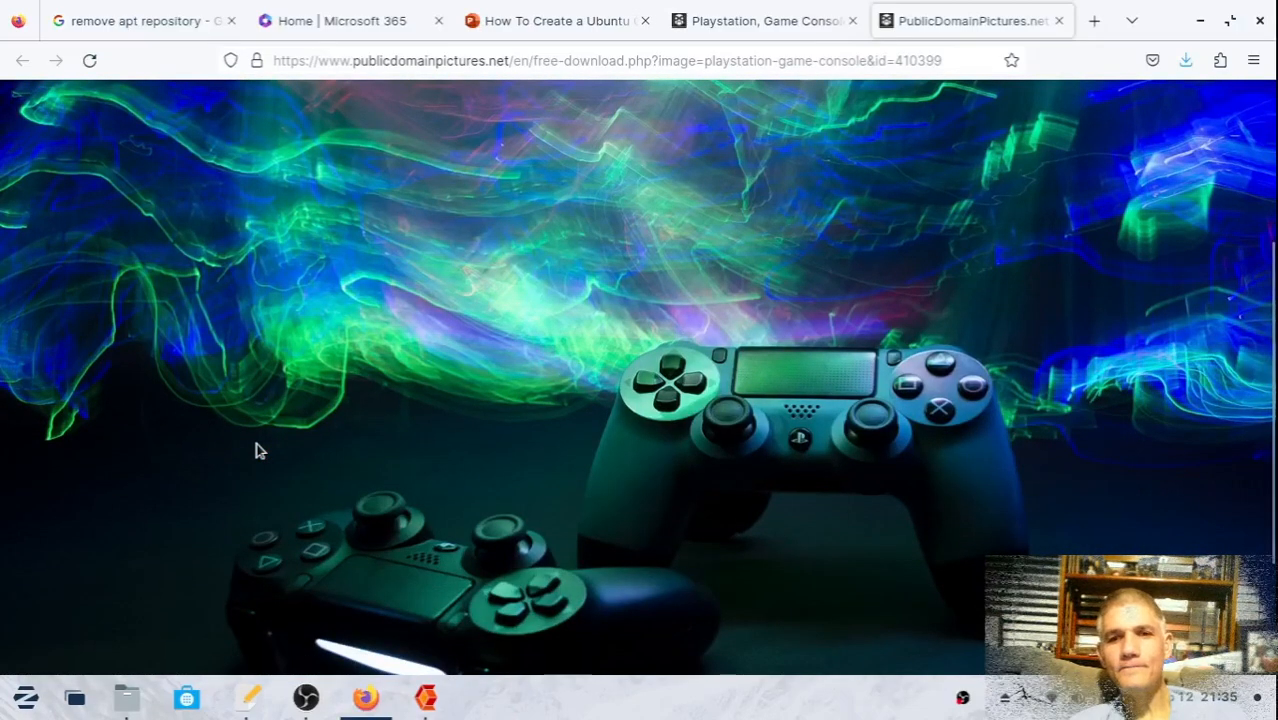
pyautogui.rightClick(255, 450)
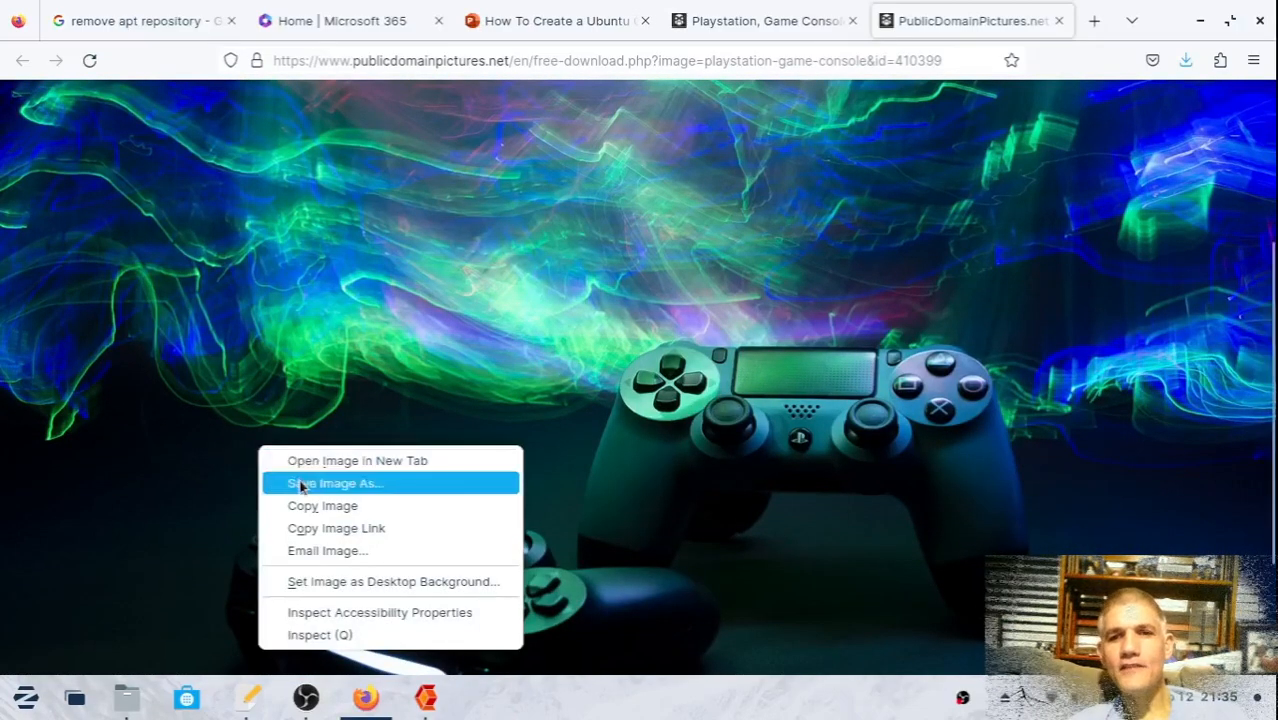
pyautogui.click(302, 484)
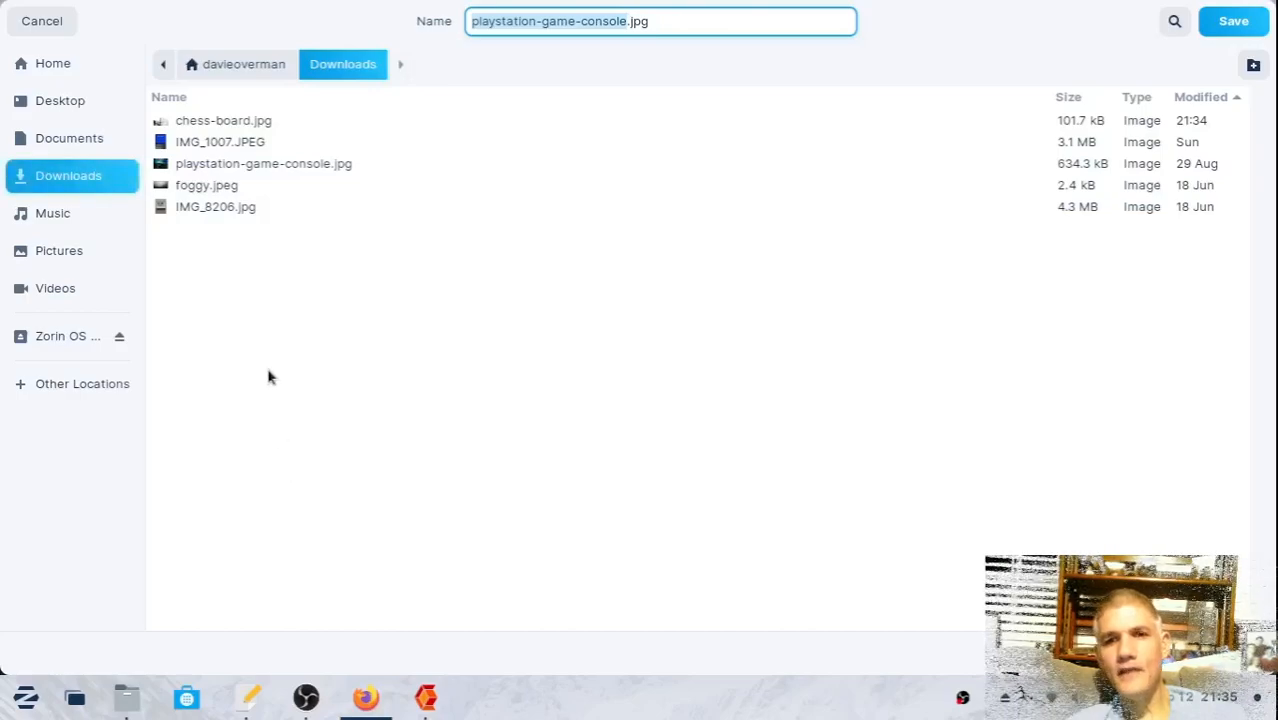
pyautogui.click(295, 172)
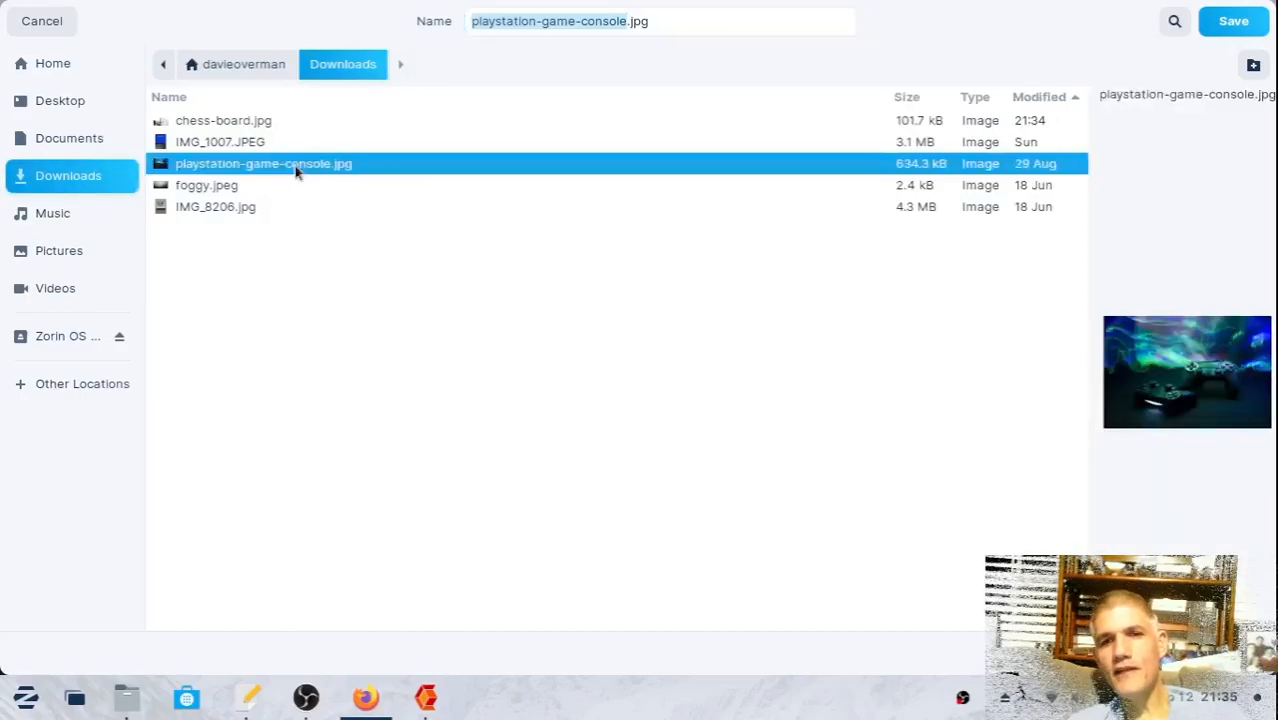
pyautogui.click(1242, 28)
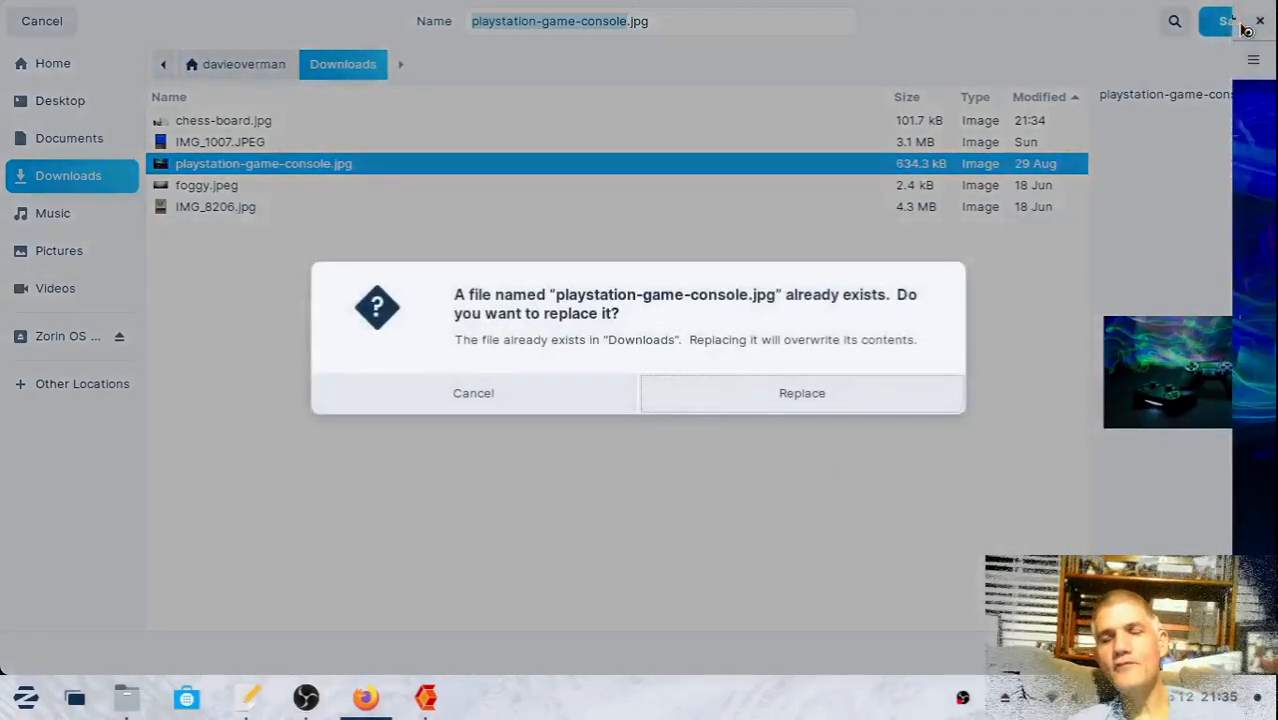
pyautogui.click(901, 392)
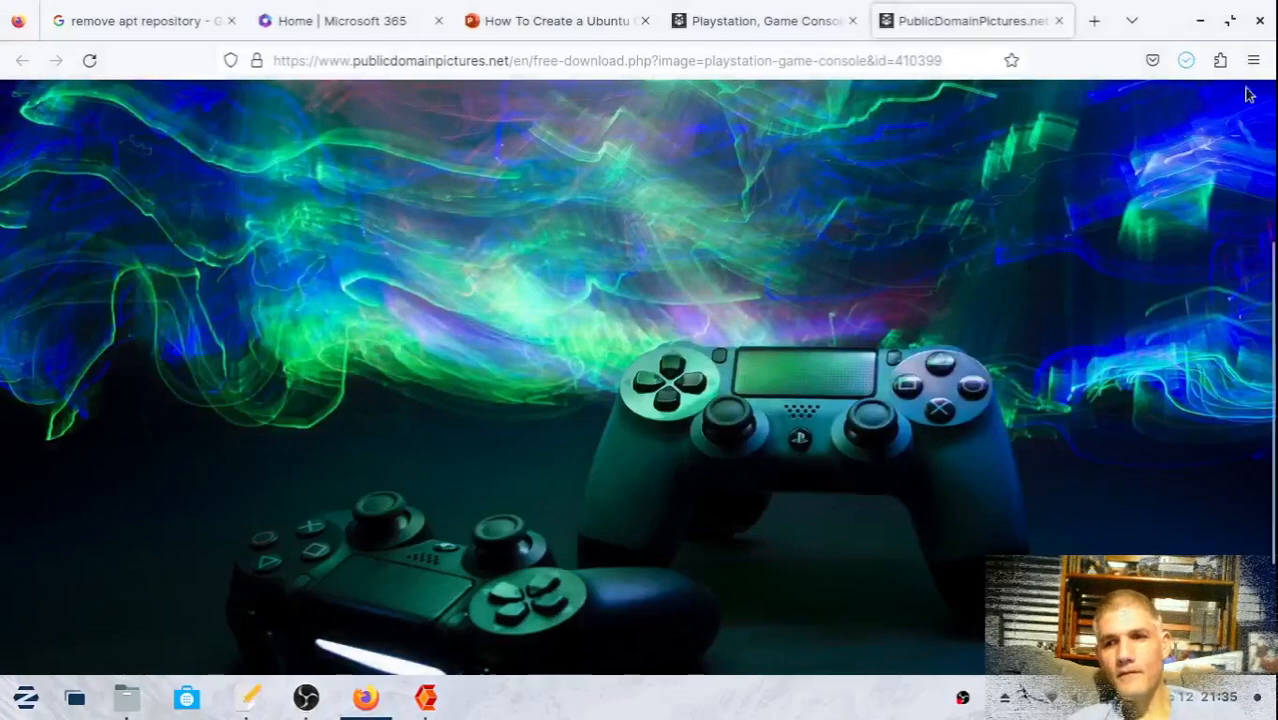
# Switch from the browser to Cubic and change the virtual environment terminal's directory to /usr/share/backgrounds/.
pyautogui.click(1200, 20)
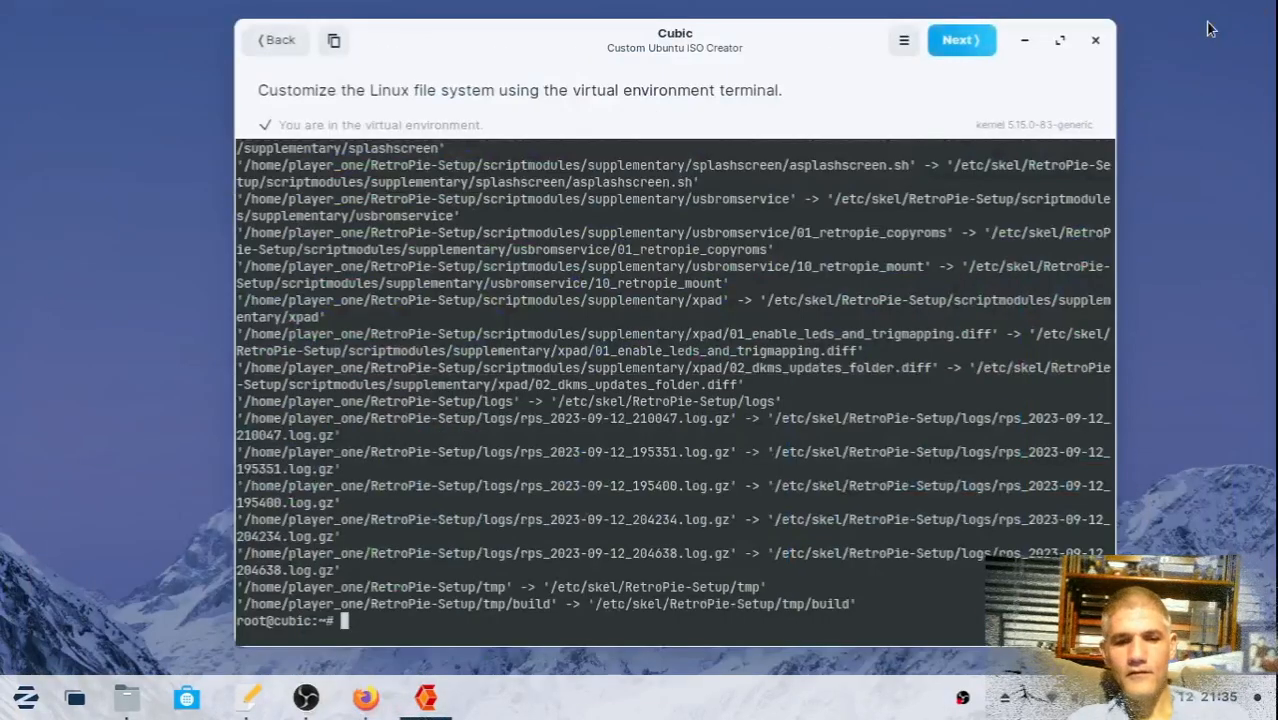
pyautogui.click(1209, 250)
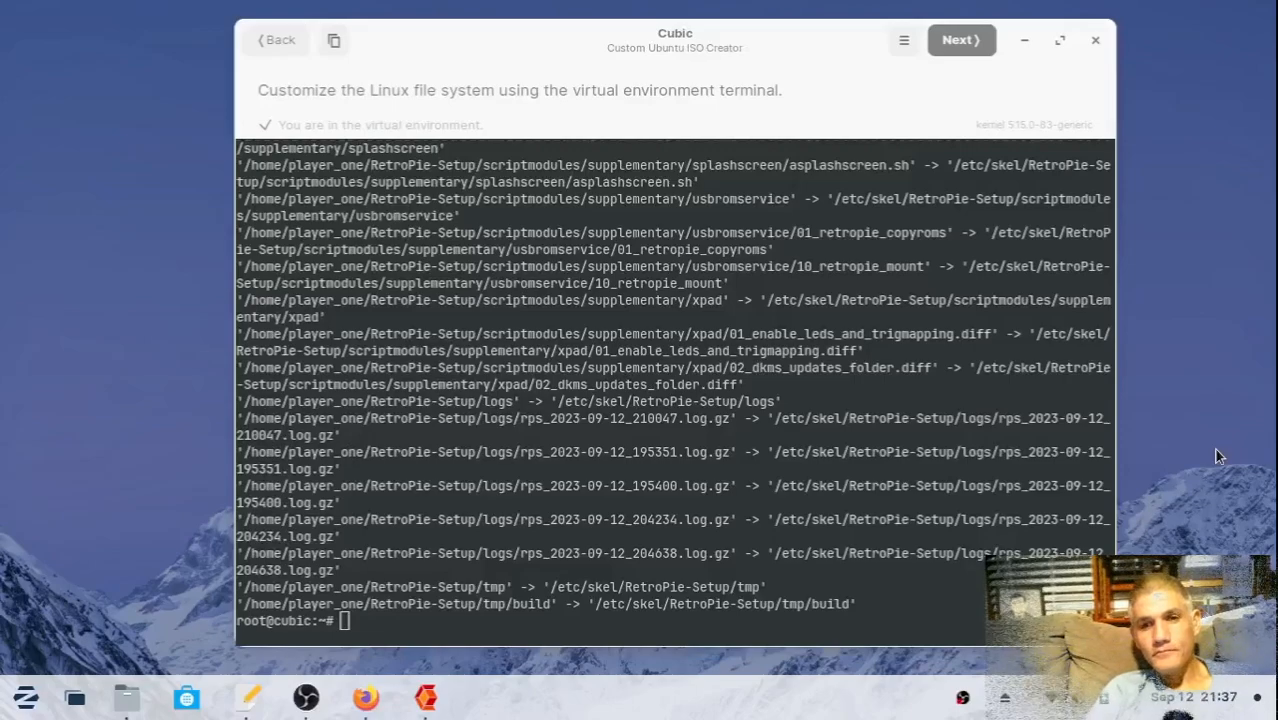
pyautogui.click(901, 495)
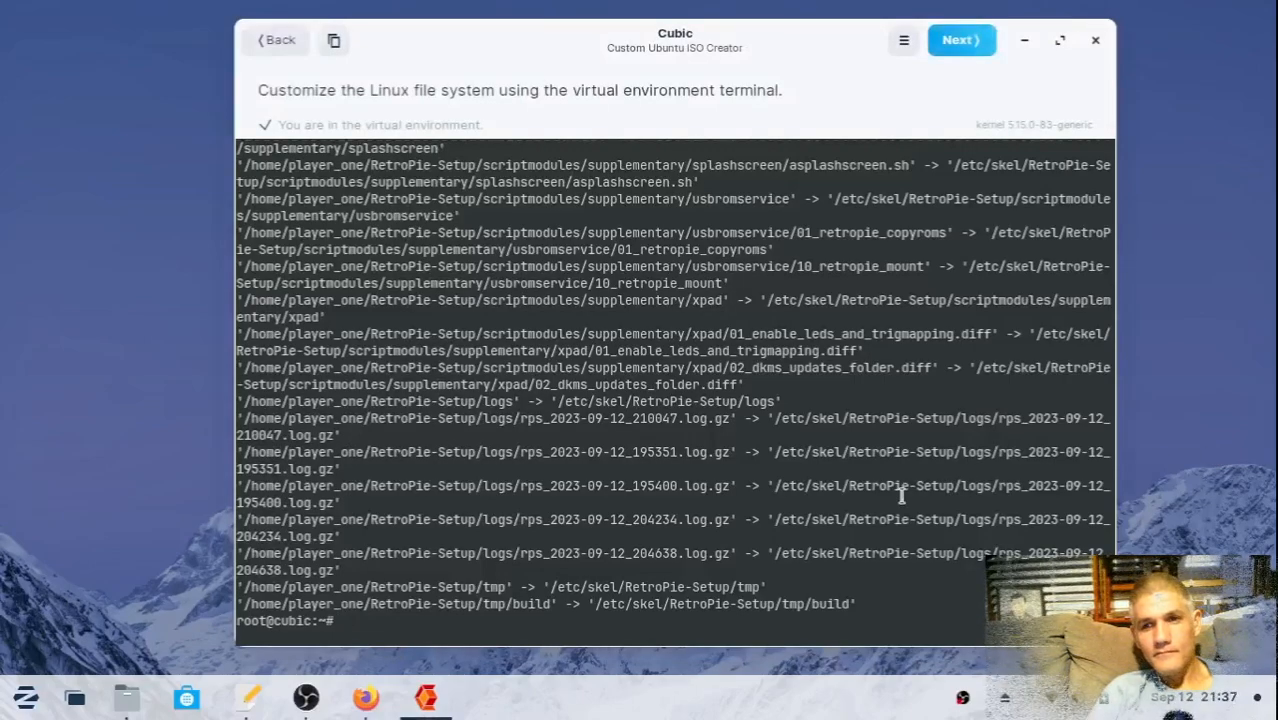
pyautogui.write('cd /')
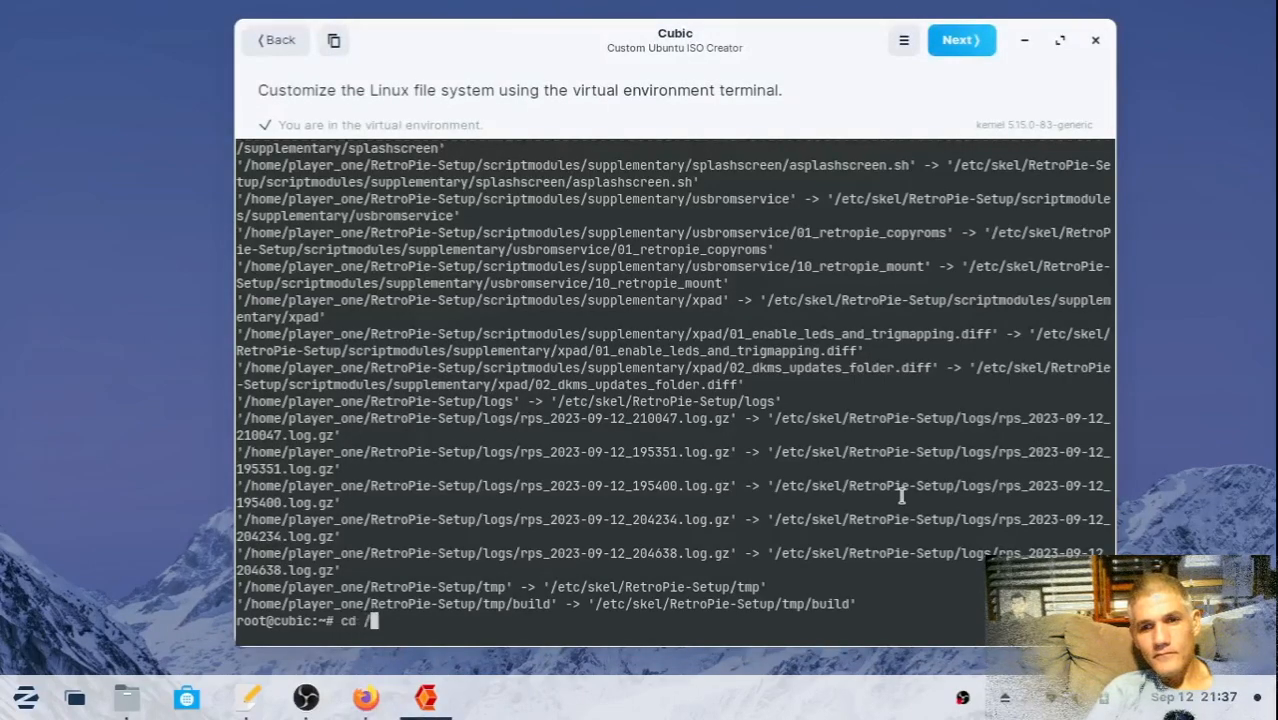
pyautogui.write('usr')
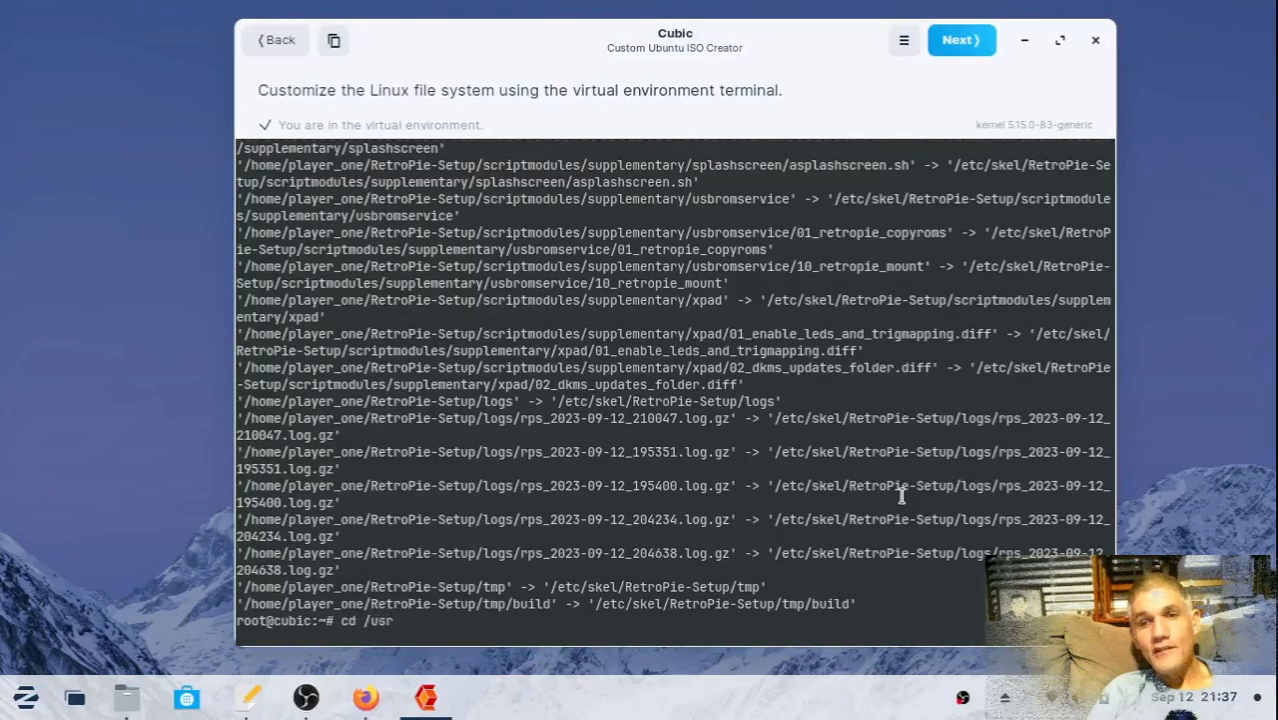
pyautogui.write('/')
pyautogui.write('sh')
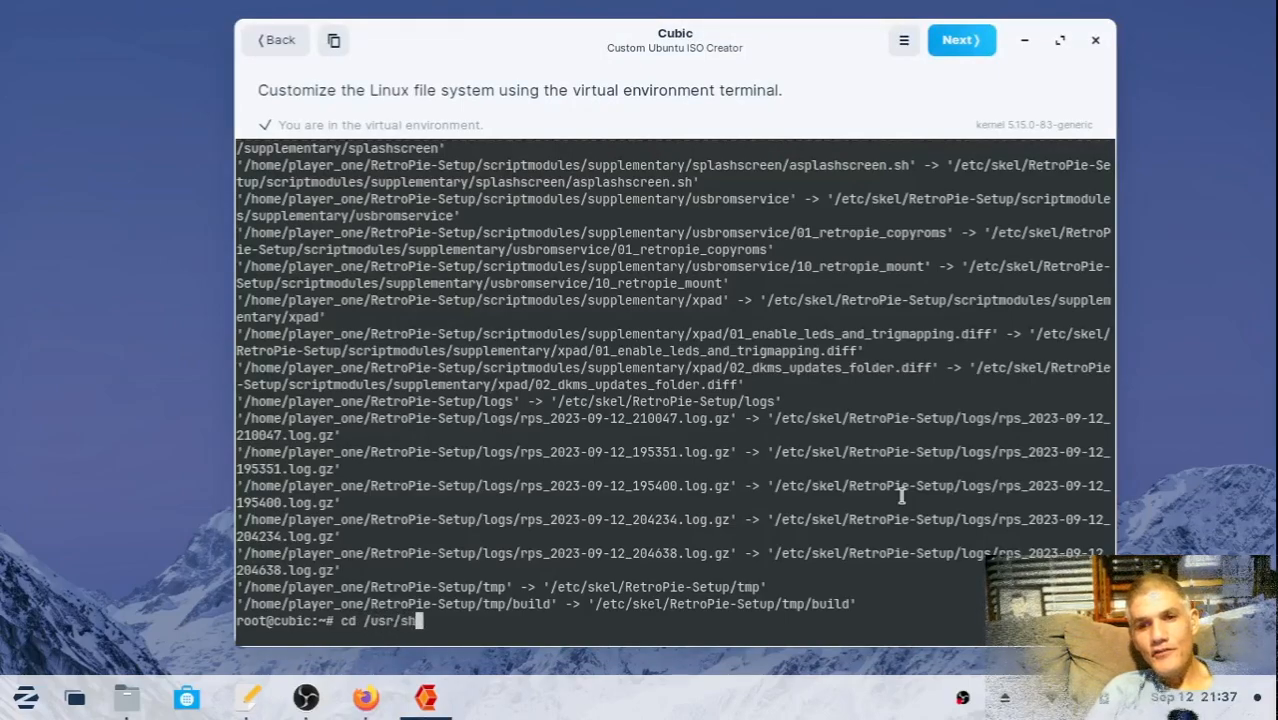
pyautogui.write('are')
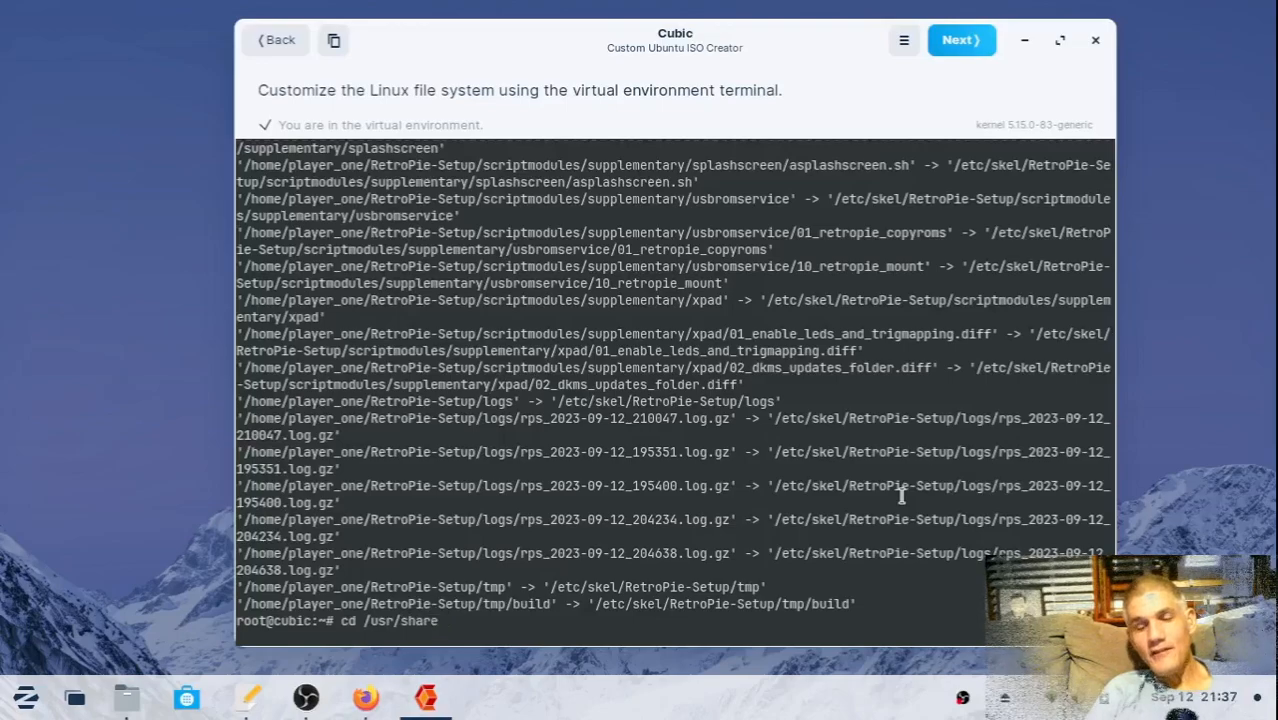
pyautogui.write('/ba')
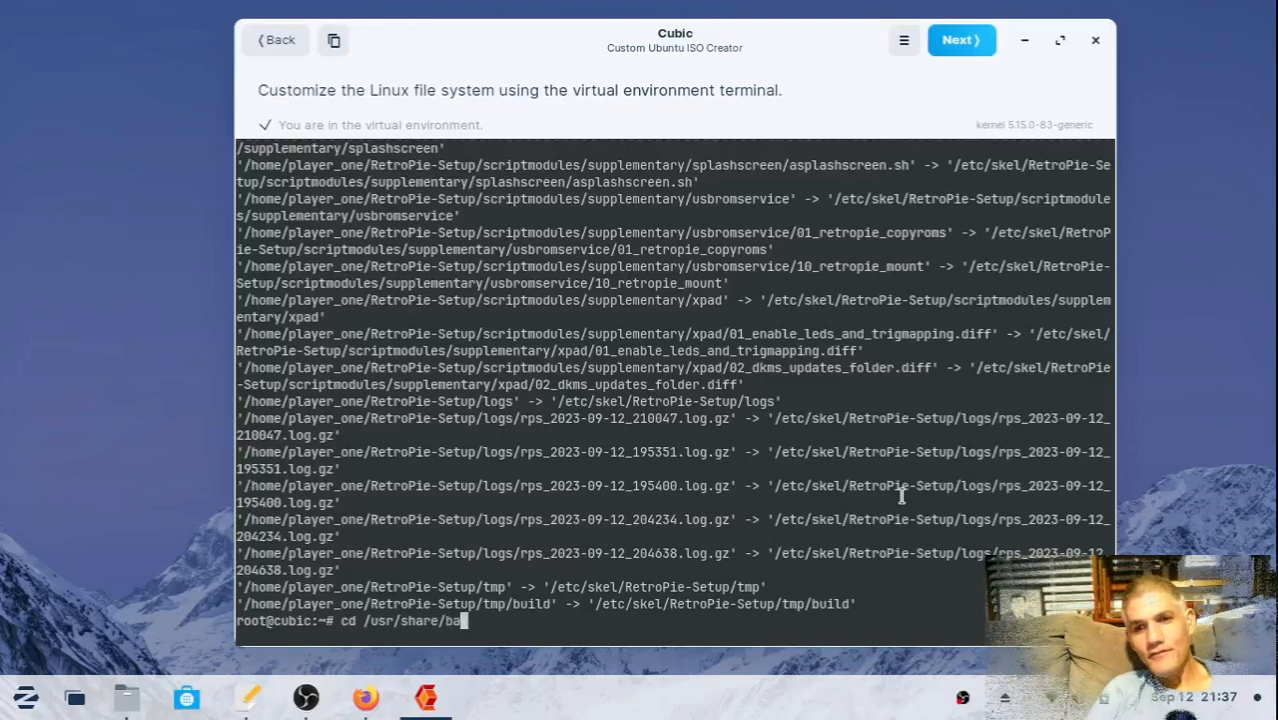
pyautogui.write('ckg')
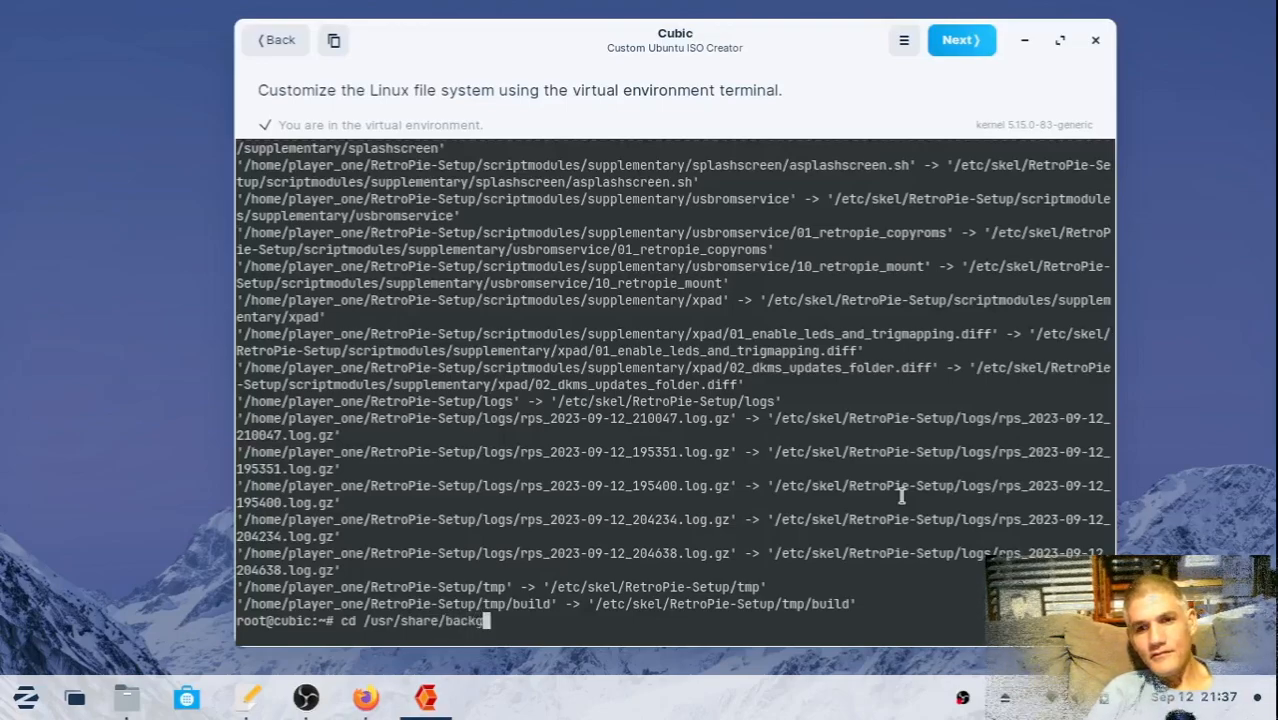
pyautogui.write('roun')
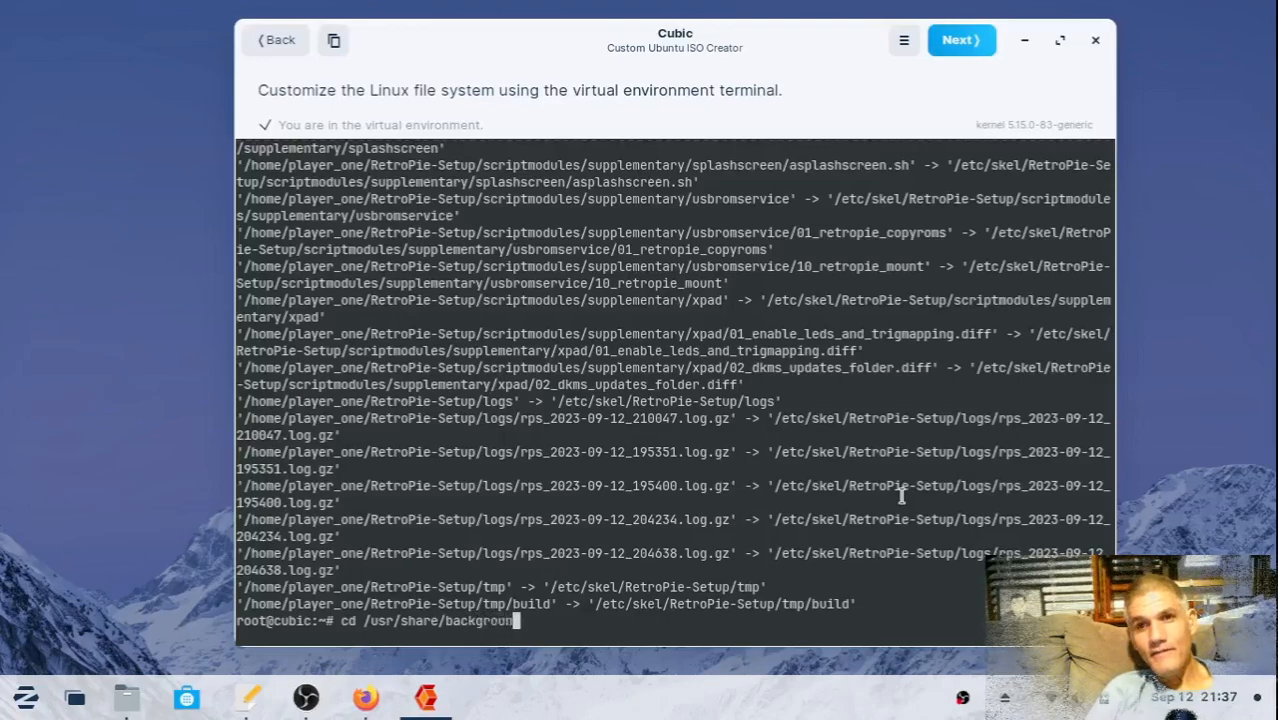
pyautogui.write('d')
pyautogui.press('Tab')
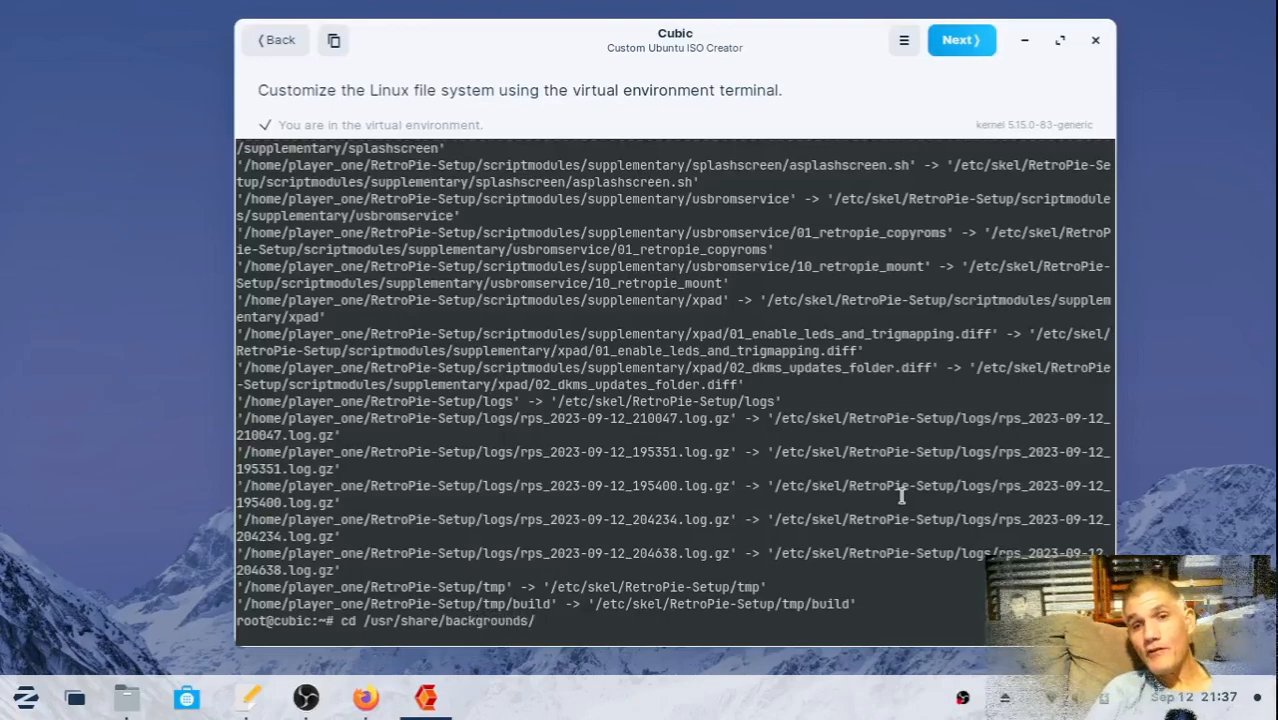
pyautogui.press('Return')
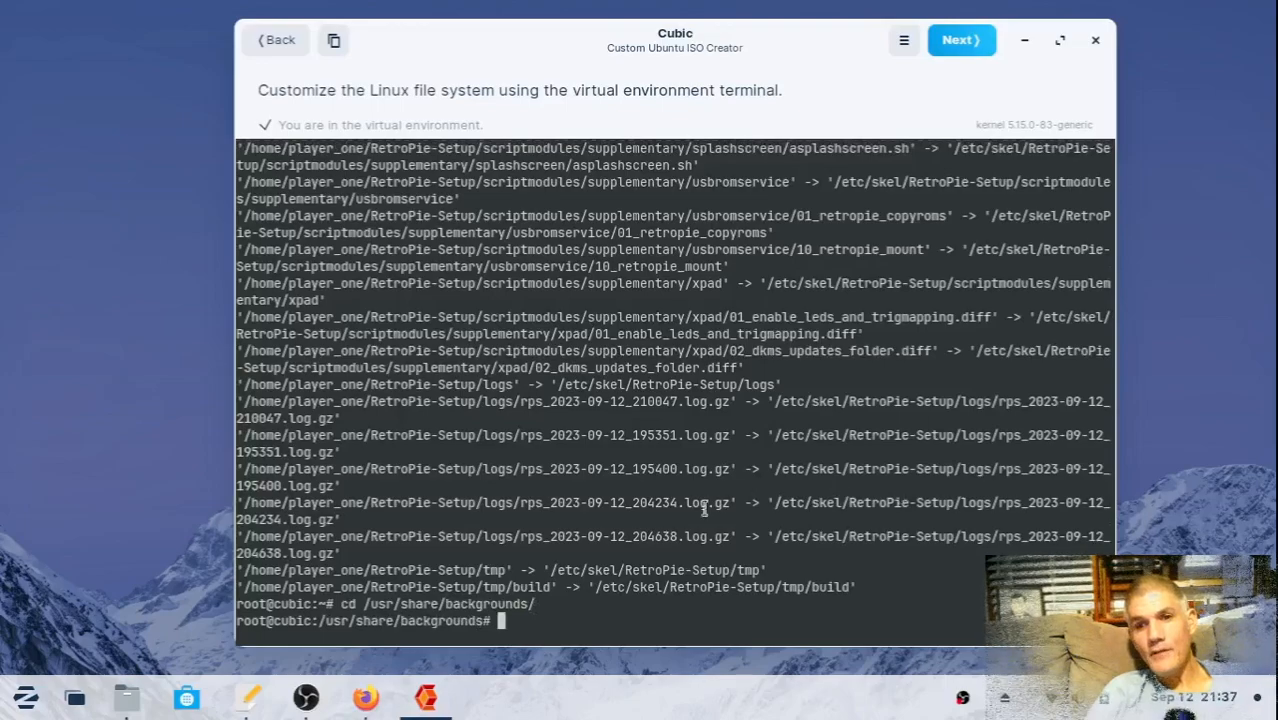
# Switch to the file manager and copy playstation-game-console.jpg and chess-board.jpg from Downloads to the clipboard.
pyautogui.click(130, 700)
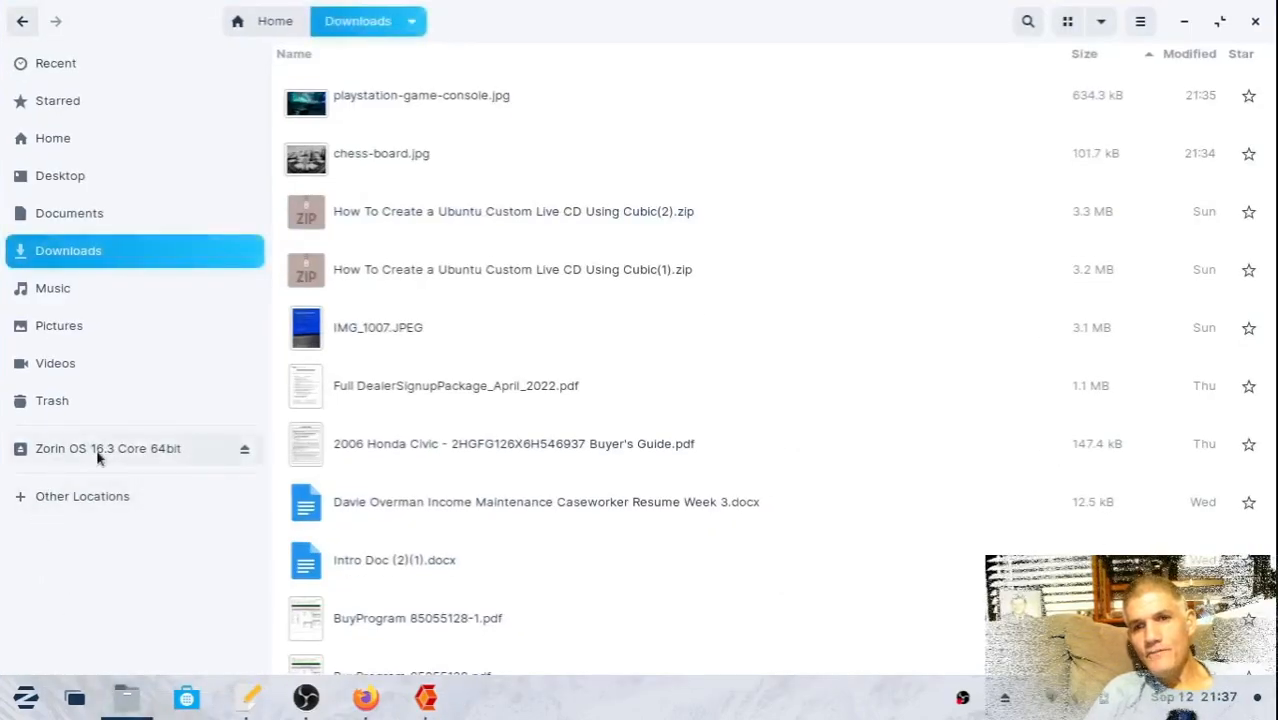
pyautogui.click(396, 97)
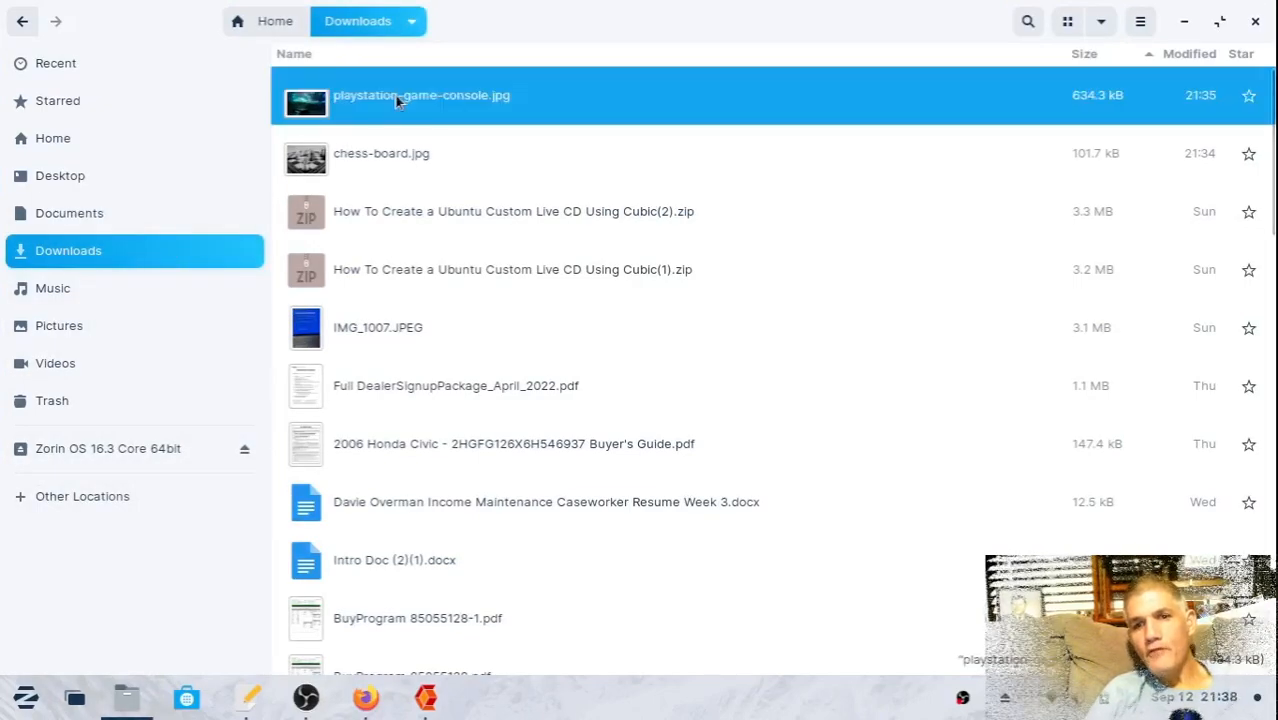
pyautogui.hotkey('shift', 'Down')
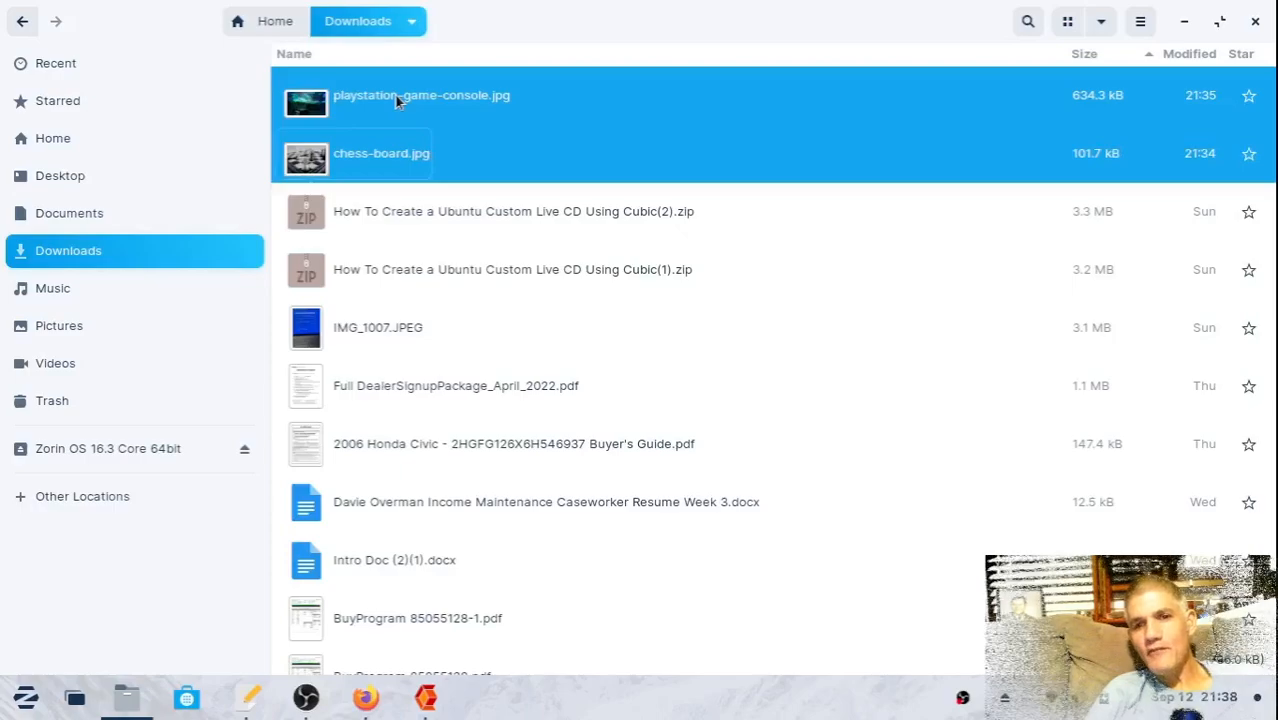
pyautogui.rightClick(395, 95)
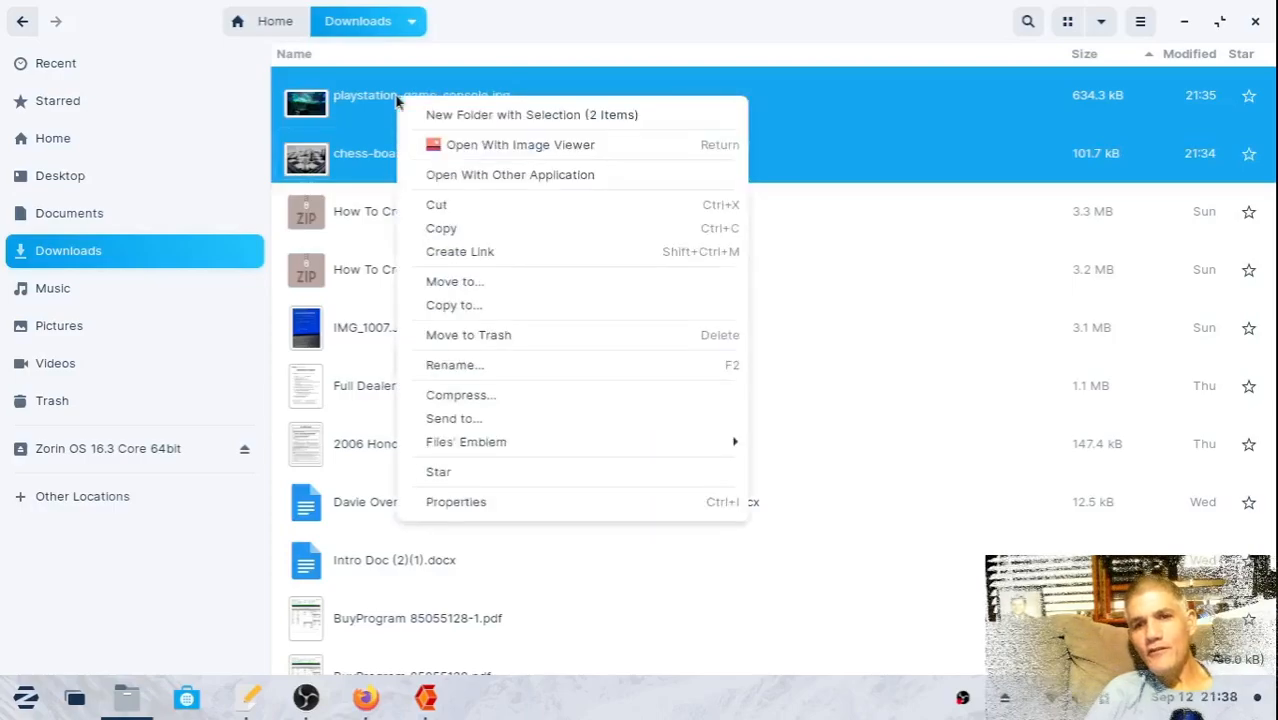
pyautogui.click(449, 229)
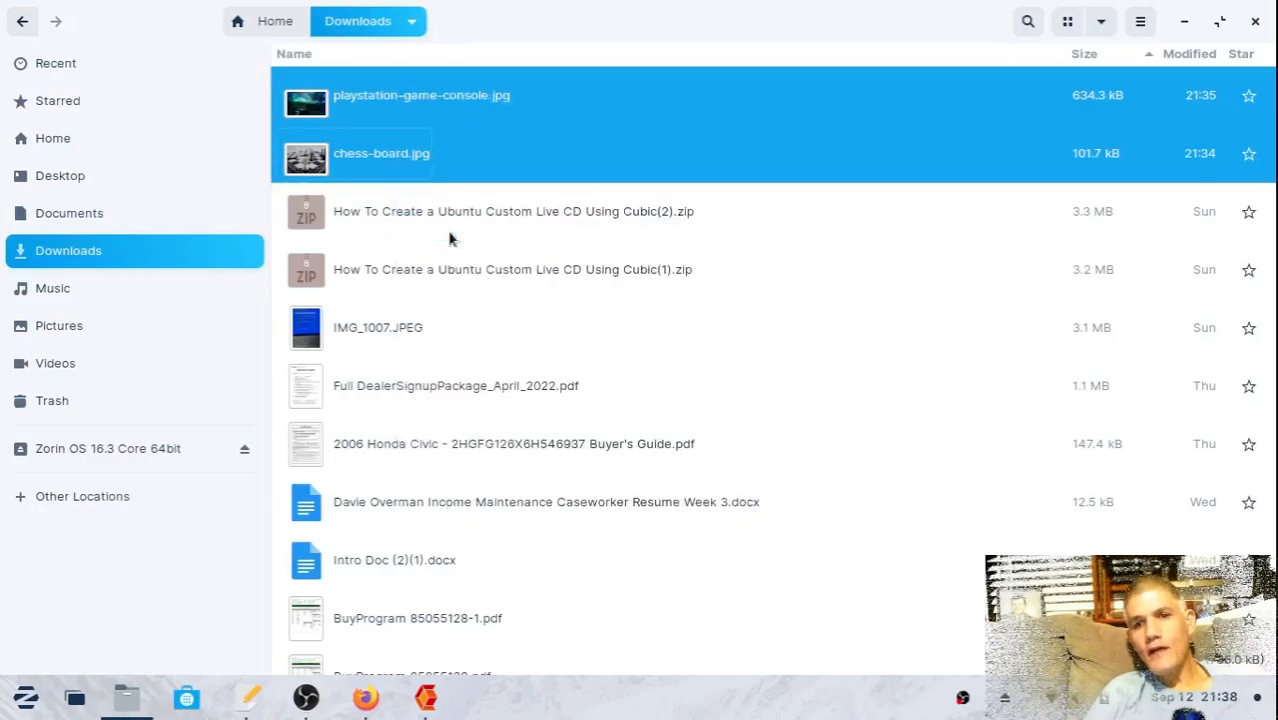
# Return to Cubic, paste the two copied image files into /usr/share/backgrounds and run the copy into the virtual environment.
pyautogui.click(425, 700)
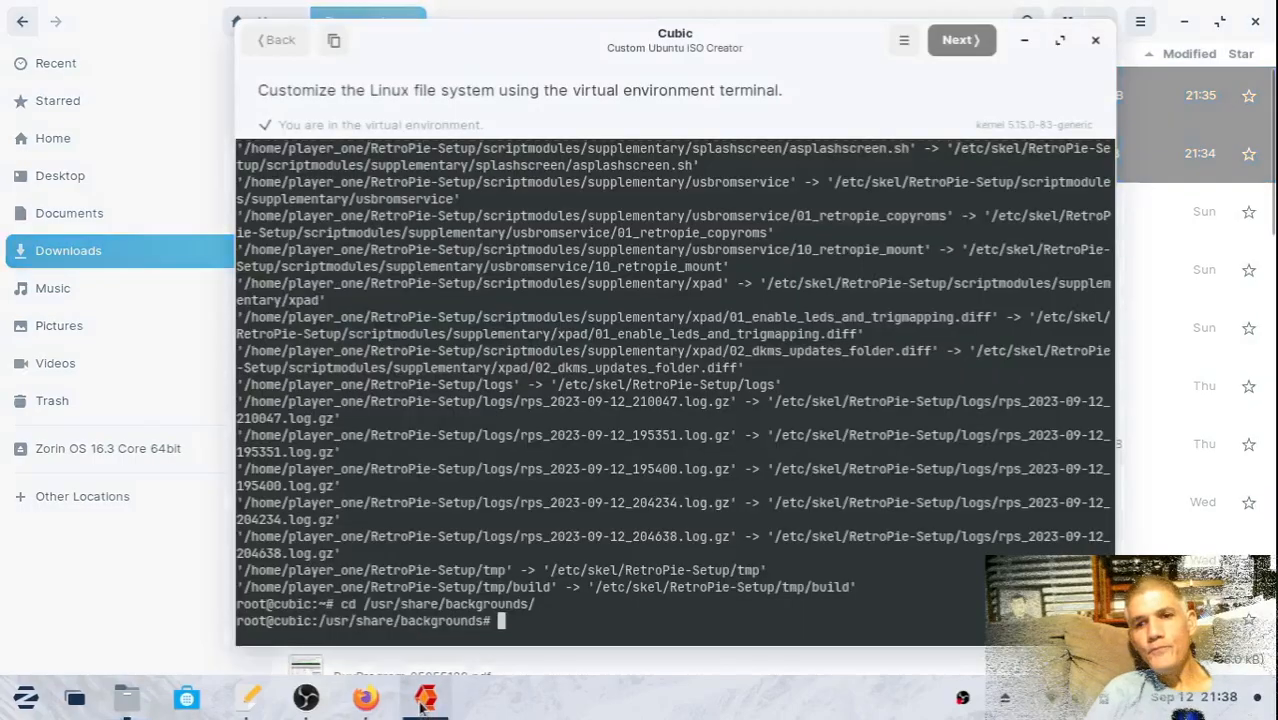
pyautogui.rightClick(591, 618)
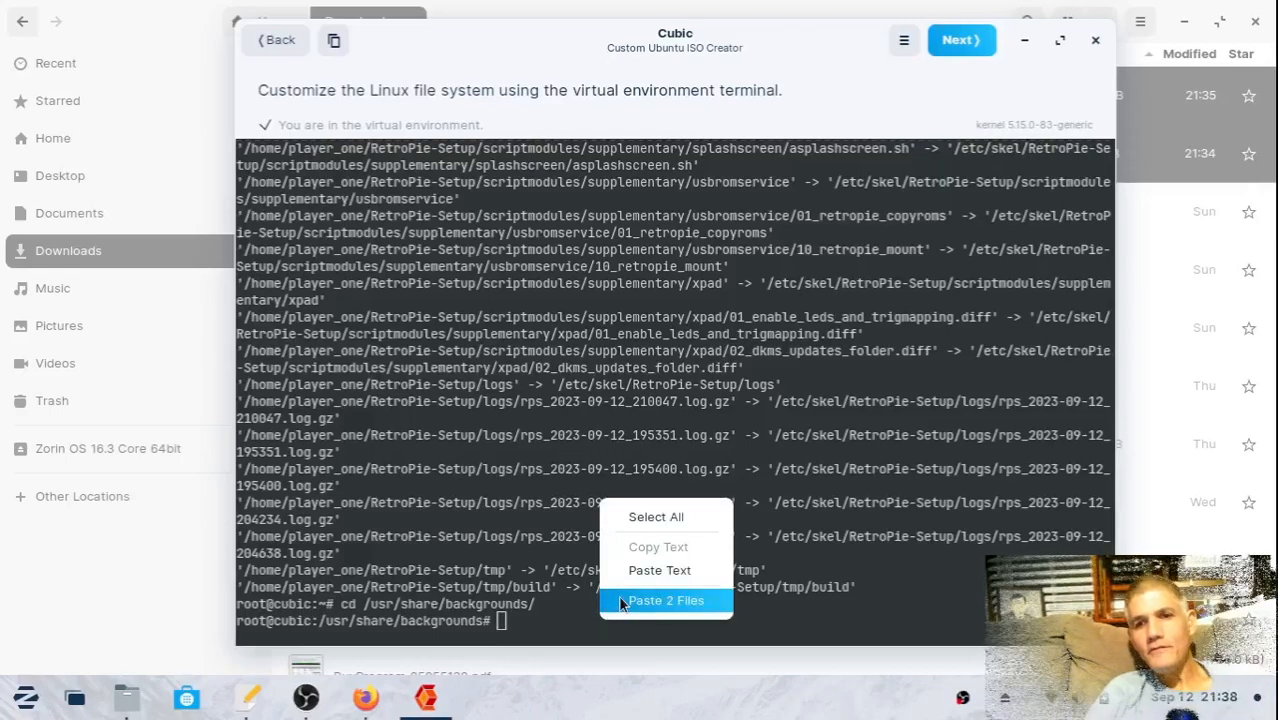
pyautogui.click(620, 601)
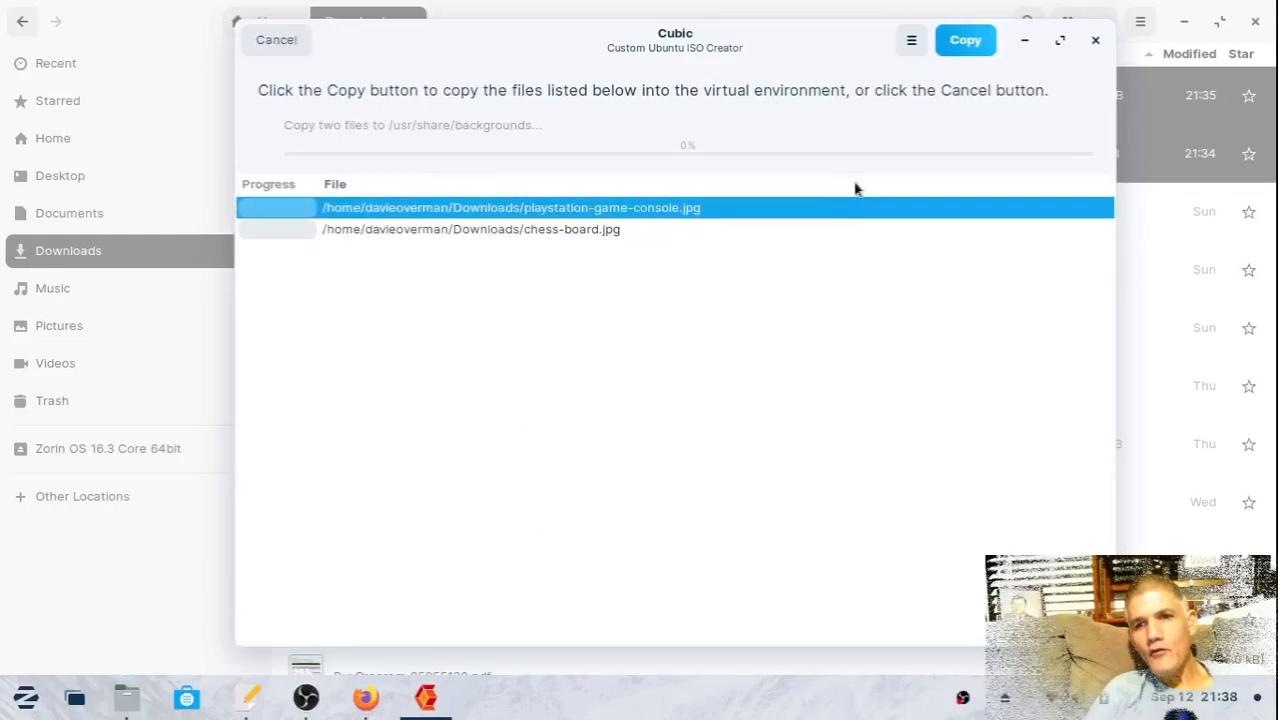
pyautogui.click(962, 42)
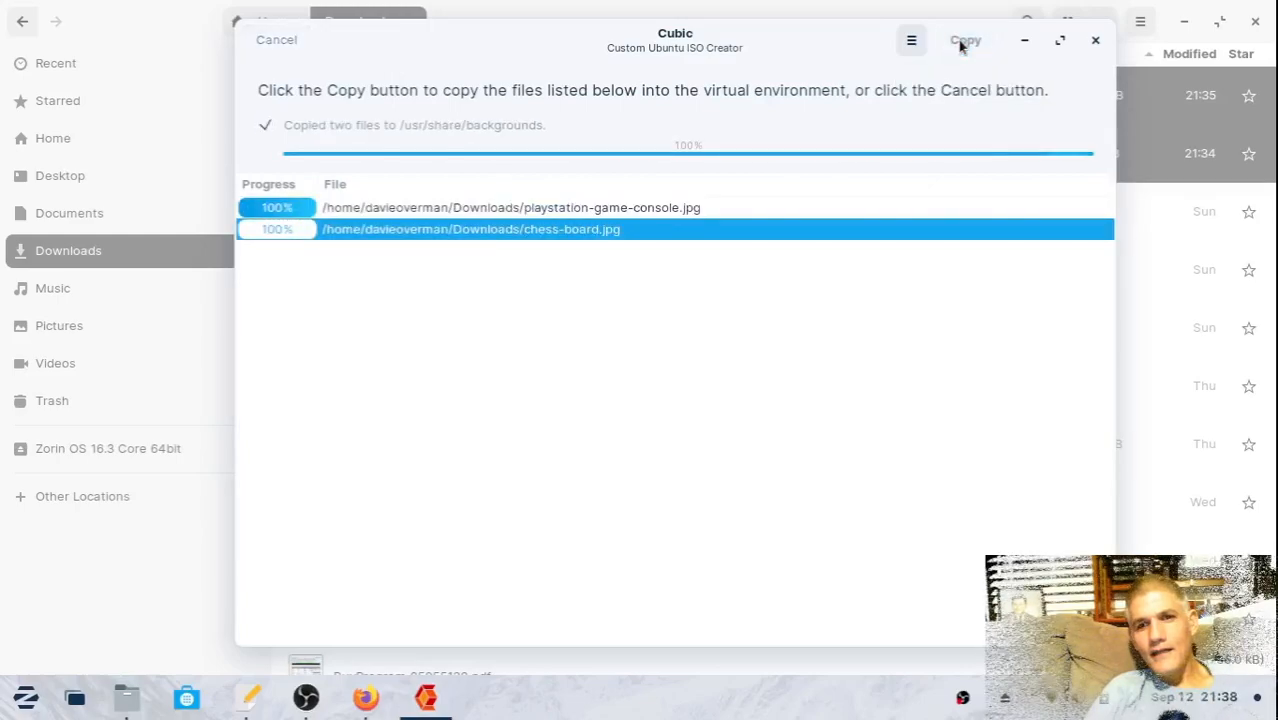